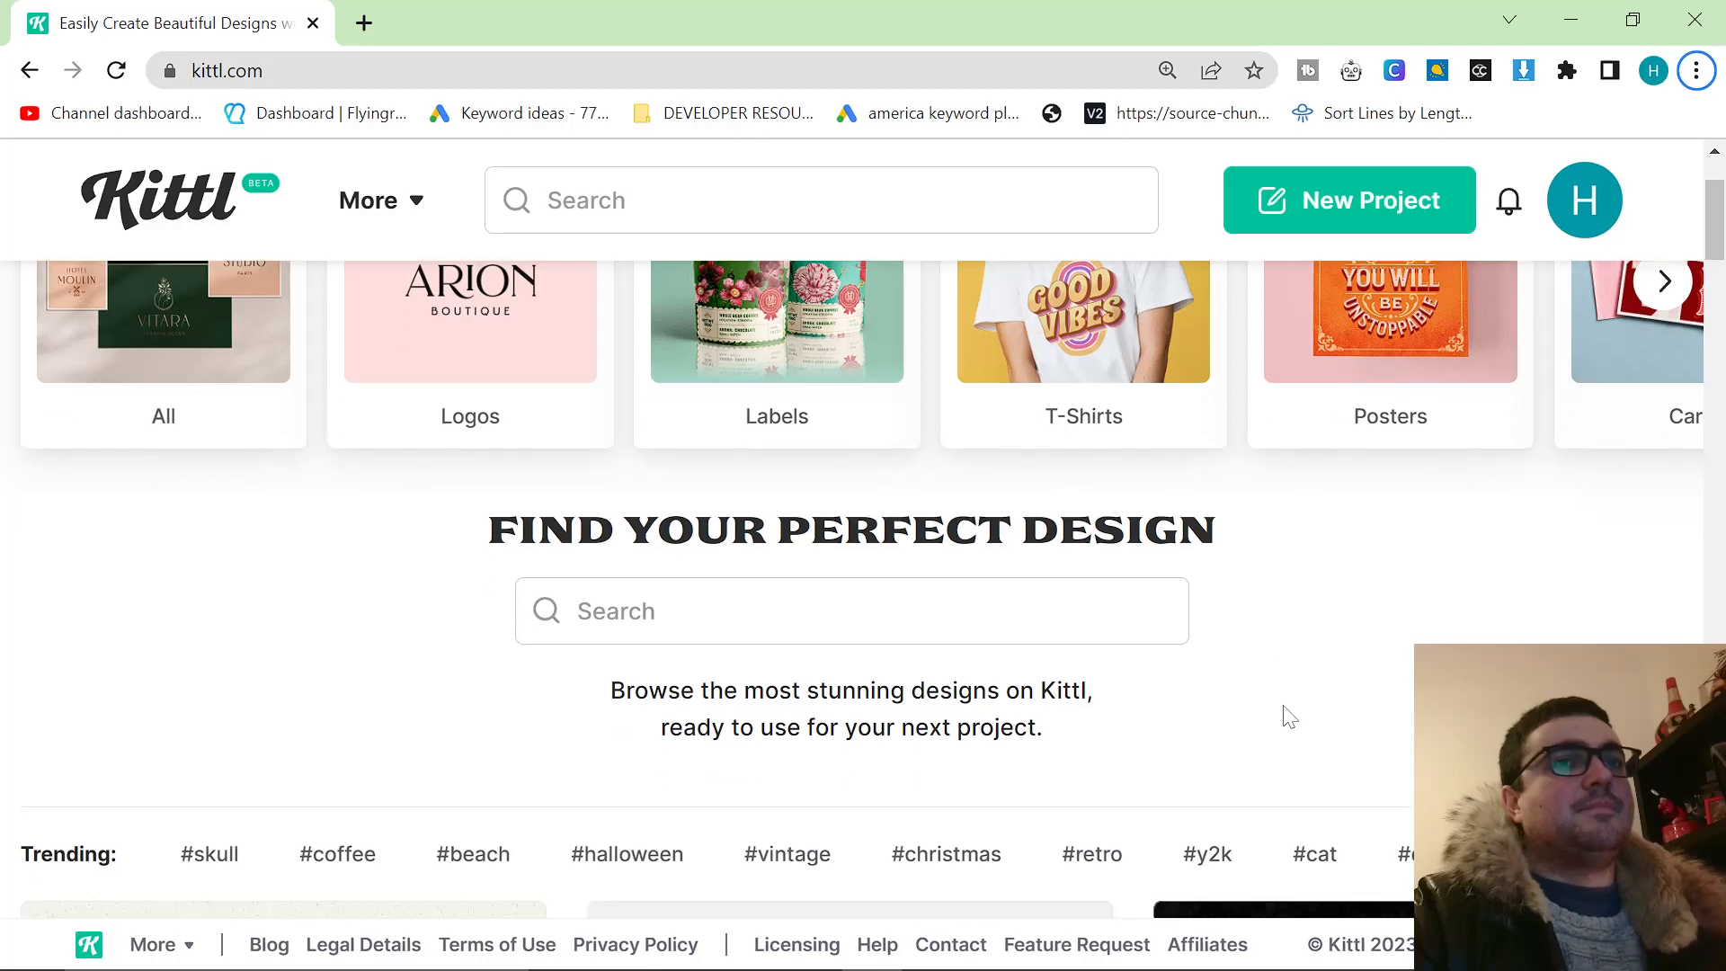
Open Kittl's Licensing page and read the permitted use covering personal, commercial or commissioned projects.
{"action": "scroll", "coordinate": [1259, 686], "scroll_direction": "up", "scroll_amount": 3}
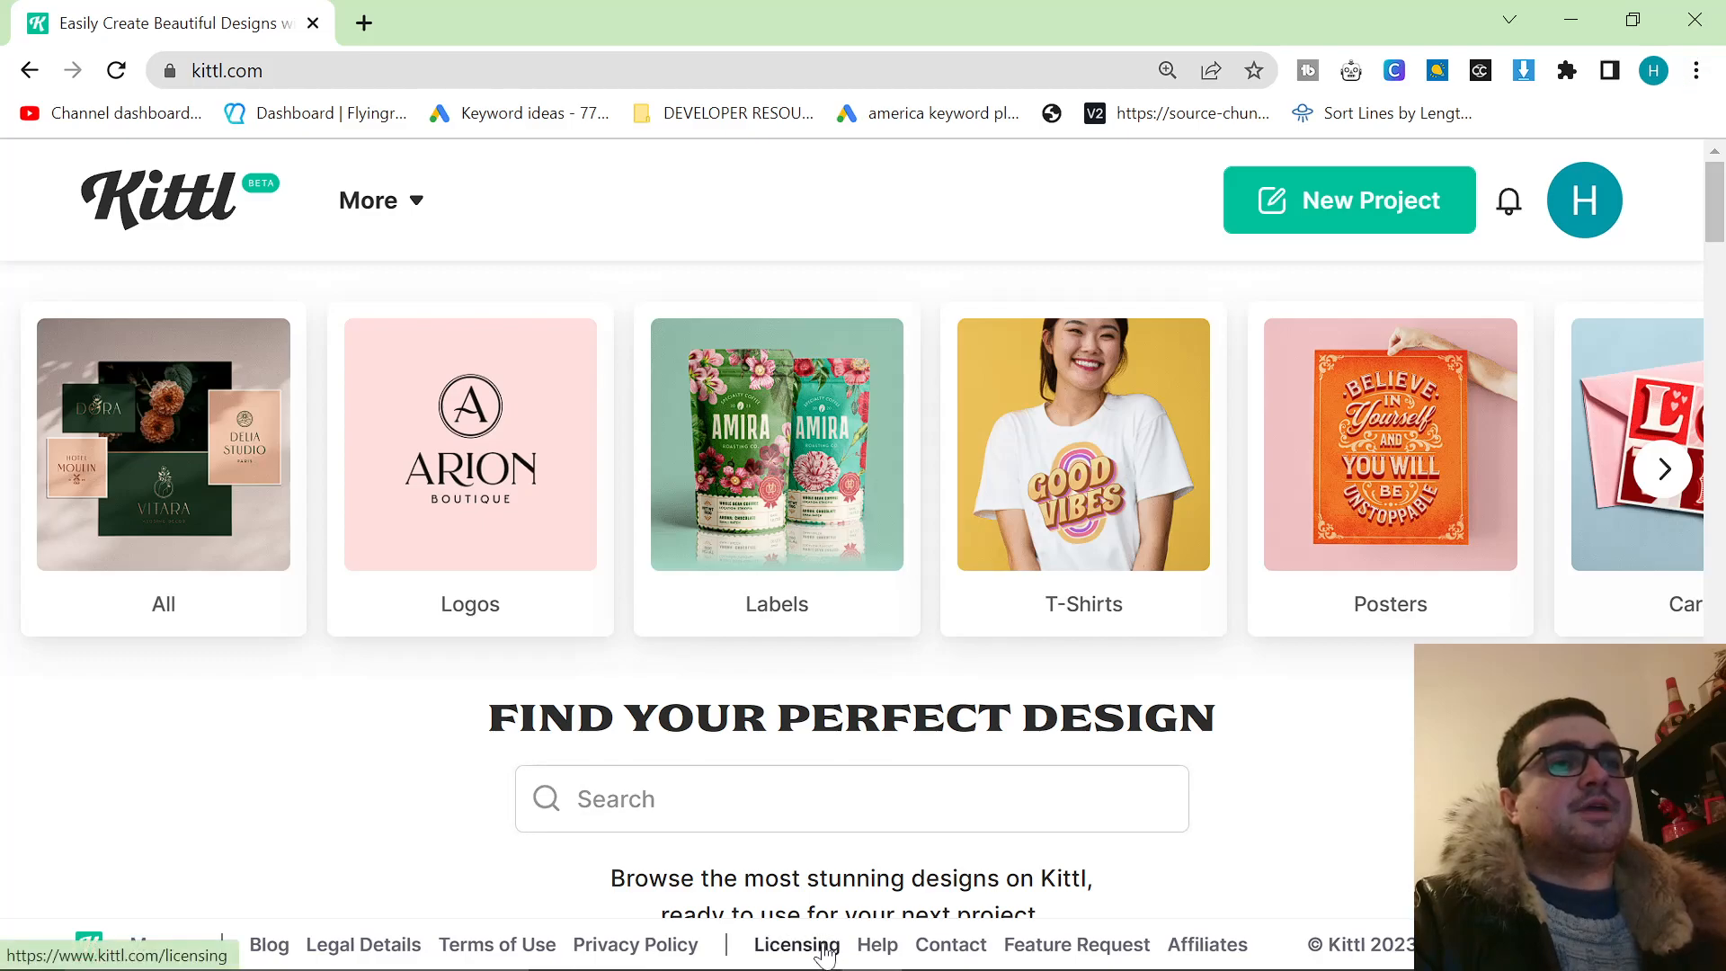
{"action": "left_click", "coordinate": [797, 944]}
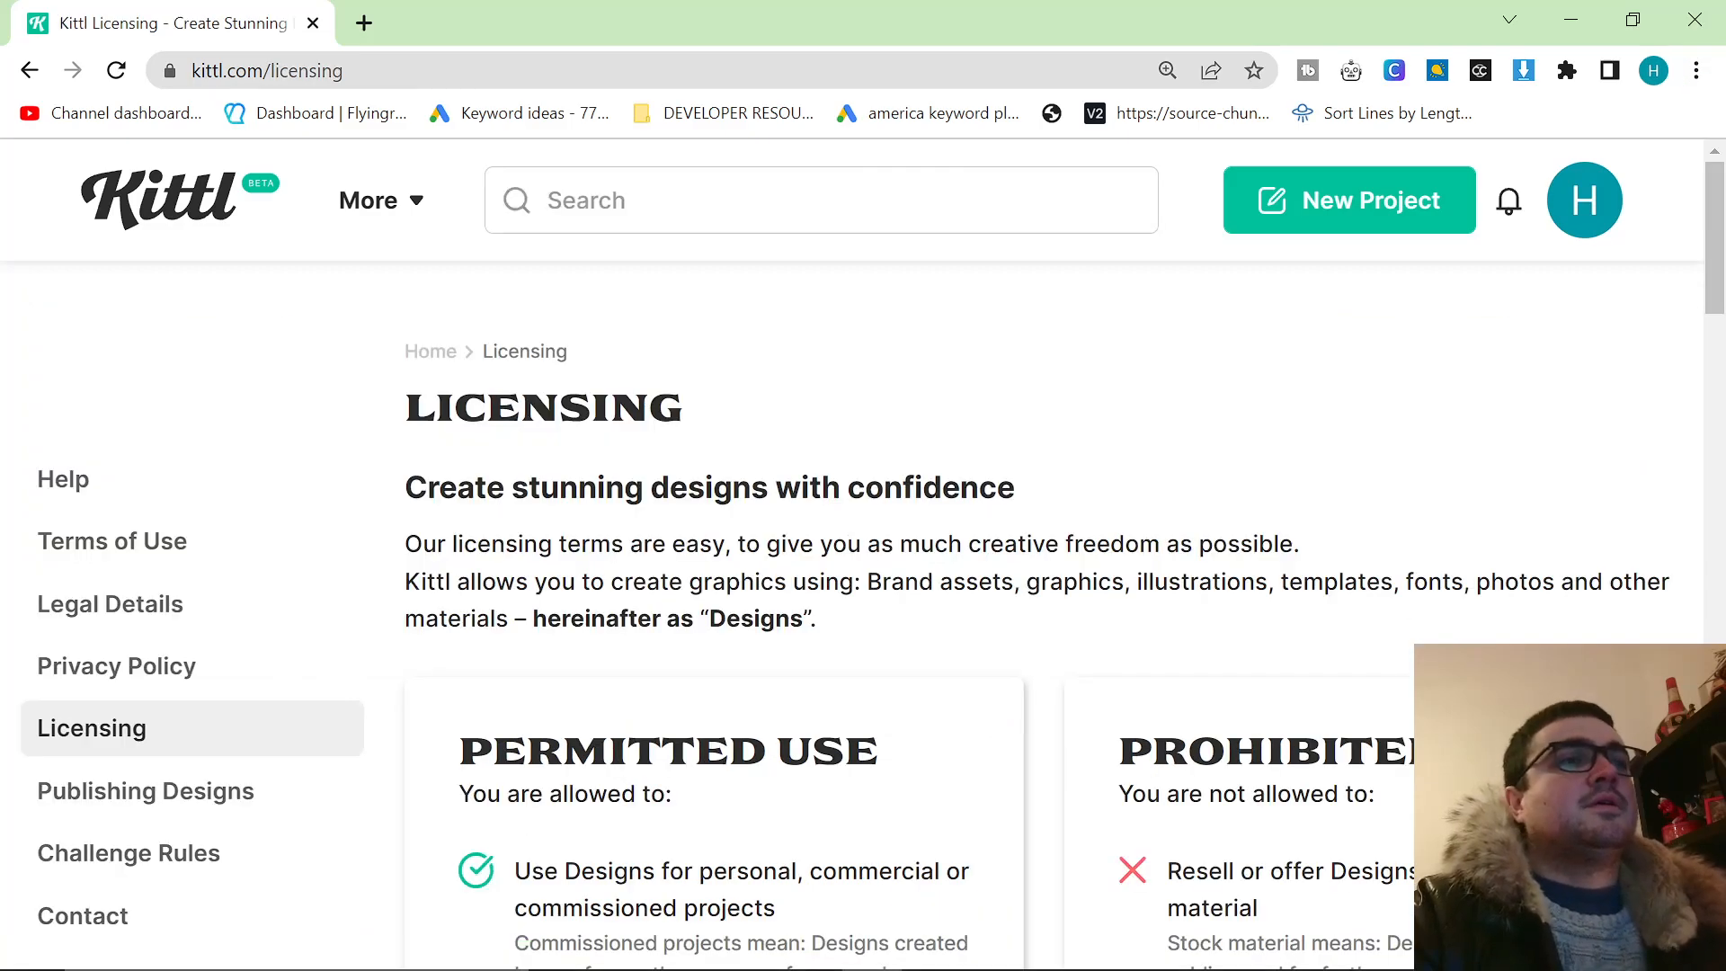
{"action": "scroll", "coordinate": [1025, 676], "scroll_direction": "down", "scroll_amount": 1}
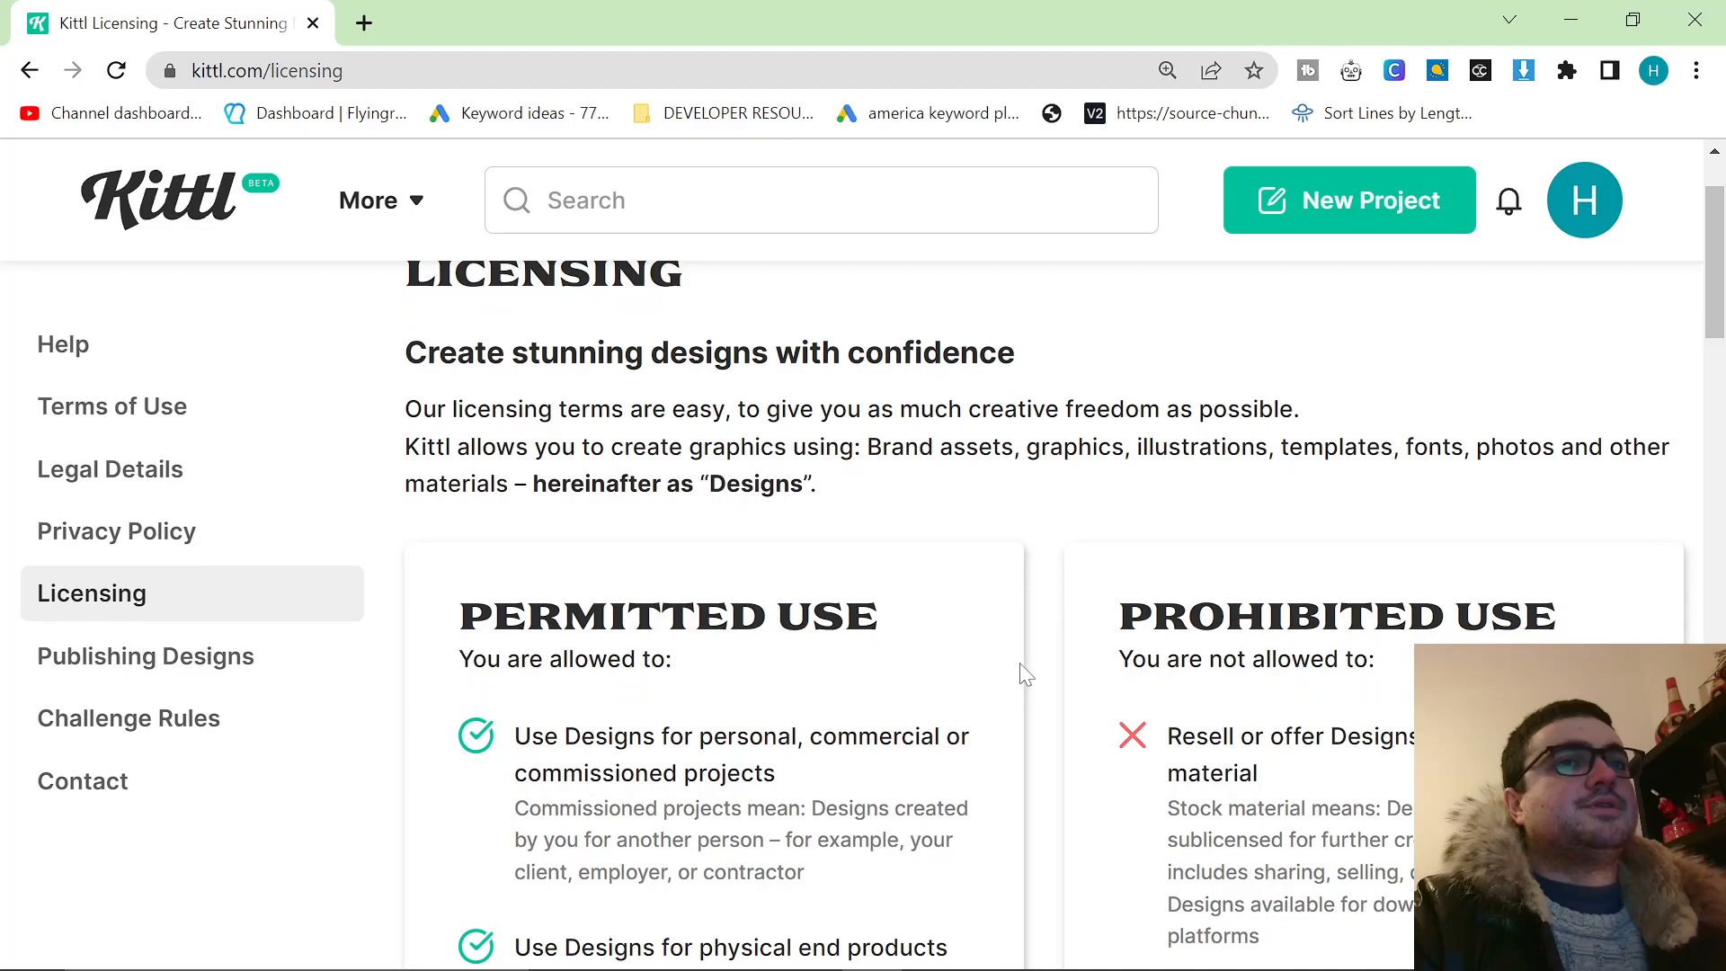
{"action": "scroll", "coordinate": [1025, 676], "scroll_direction": "down", "scroll_amount": 1}
{"action": "scroll", "coordinate": [1020, 676], "scroll_direction": "down", "scroll_amount": 1}
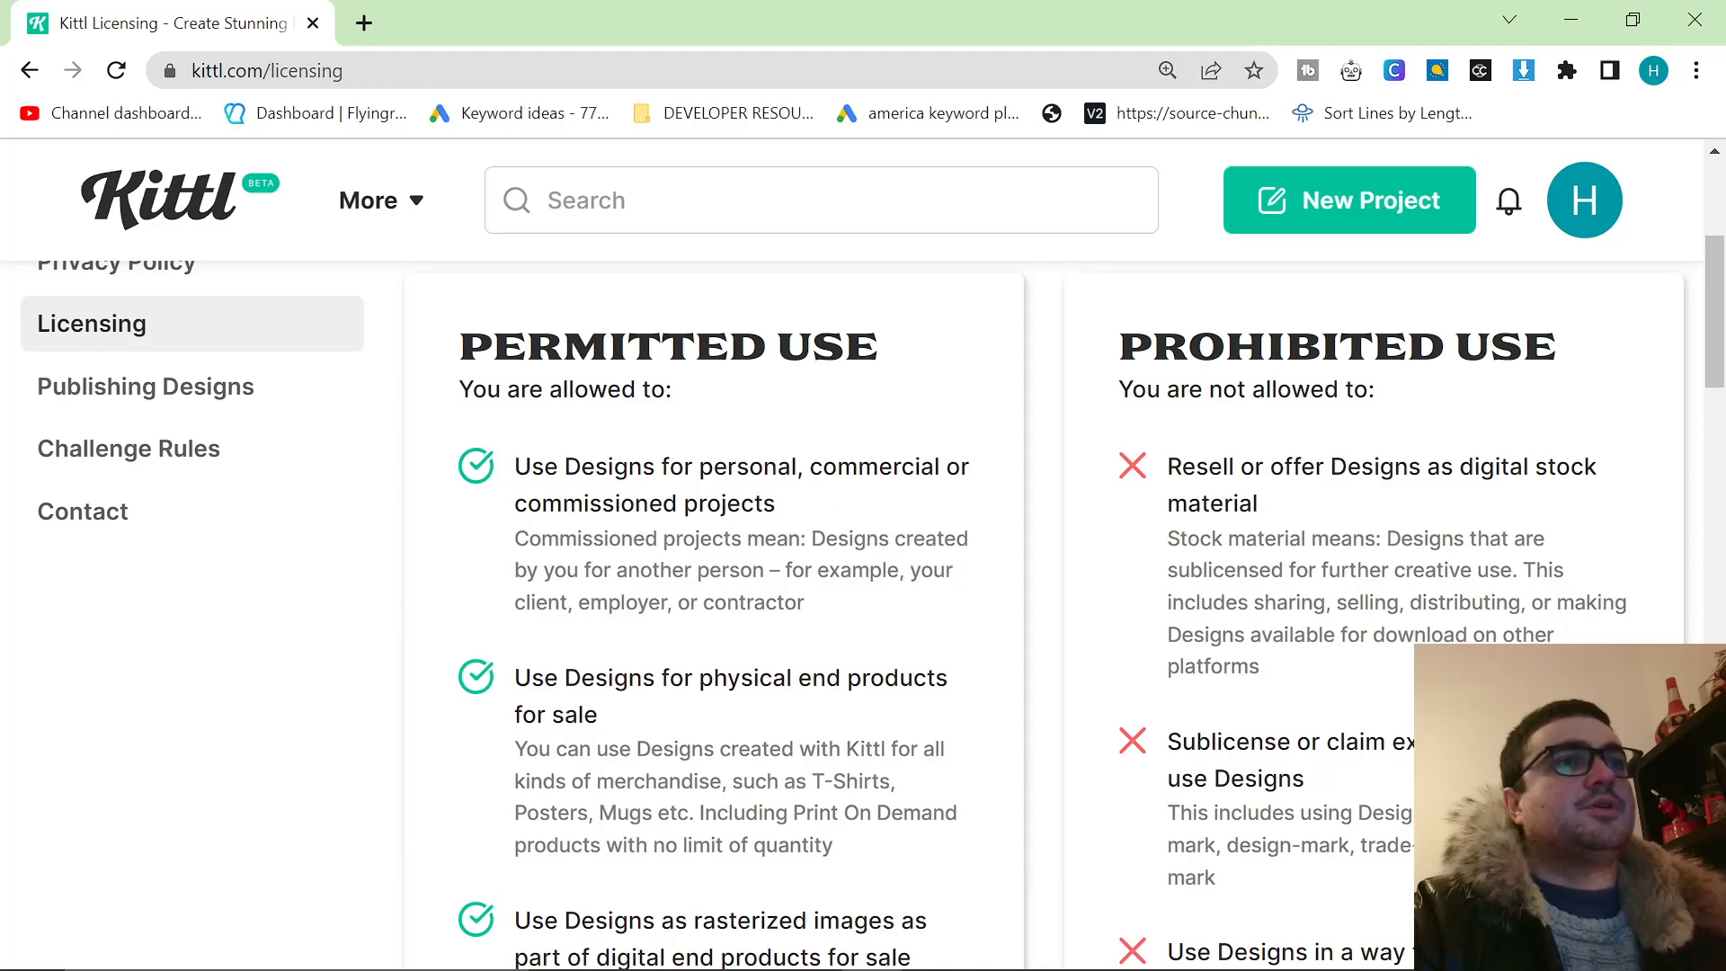
{"action": "left_click_drag", "start_coordinate": [514, 539], "coordinate": [840, 616]}
{"action": "left_click", "coordinate": [844, 618]}
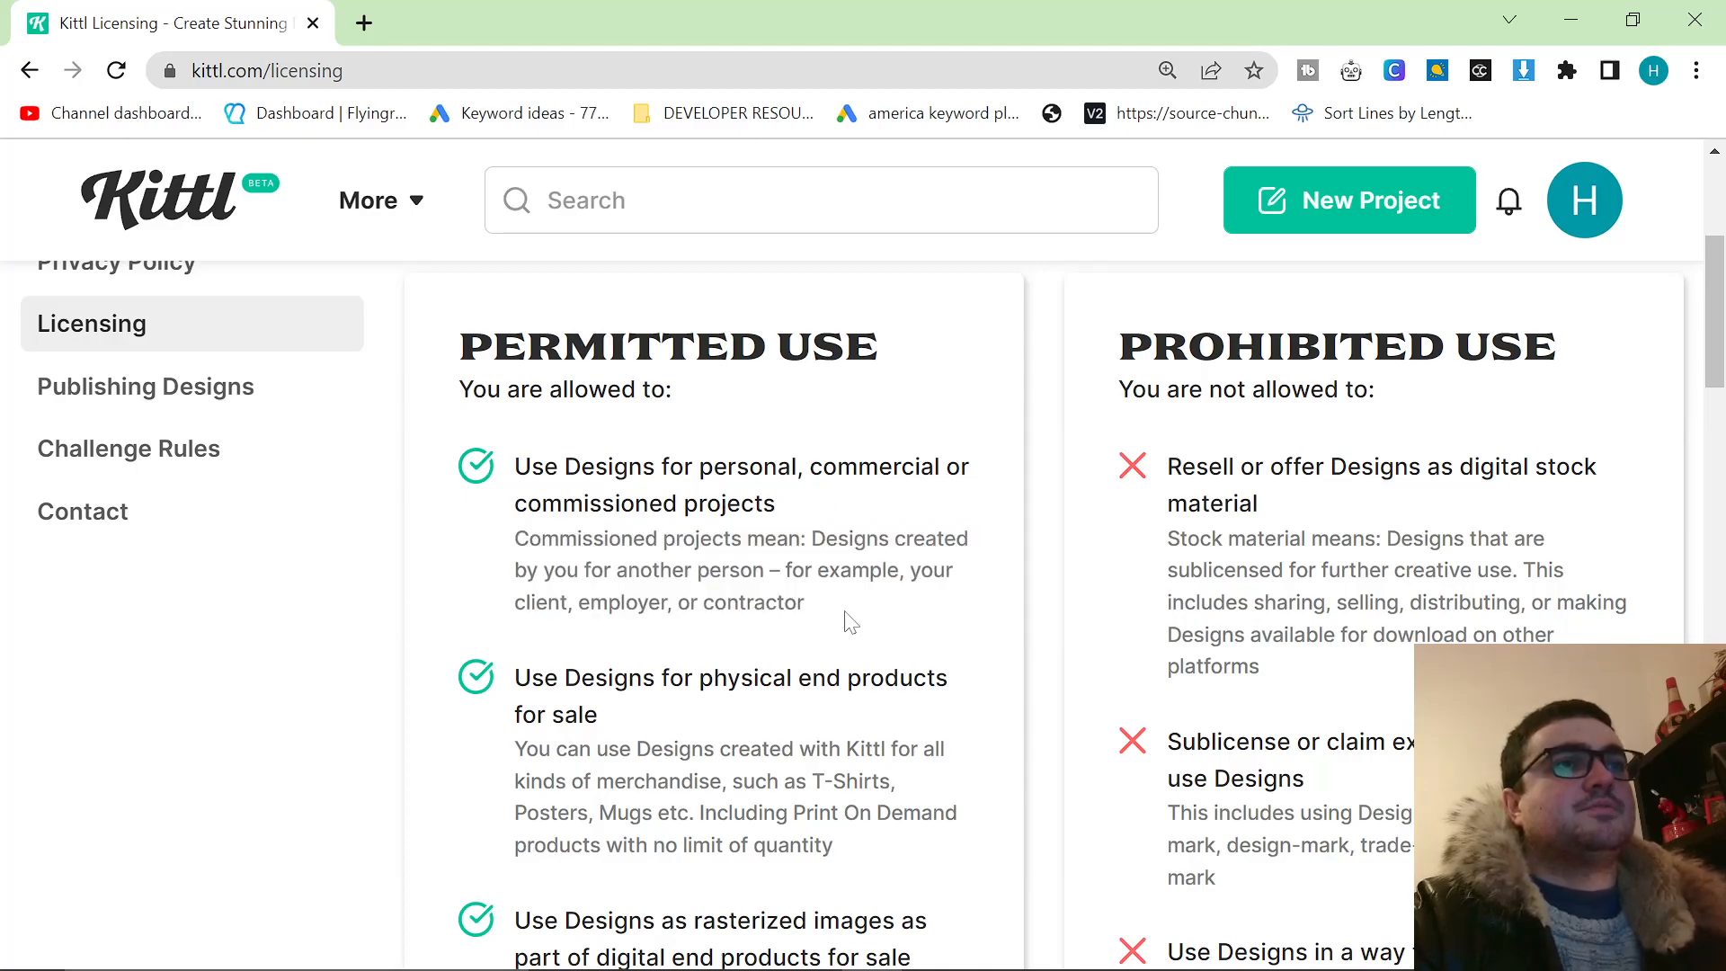
Read the remaining permitted uses, from physical end products for sale through social media posts.
{"action": "scroll", "coordinate": [848, 620], "scroll_direction": "down", "scroll_amount": 1}
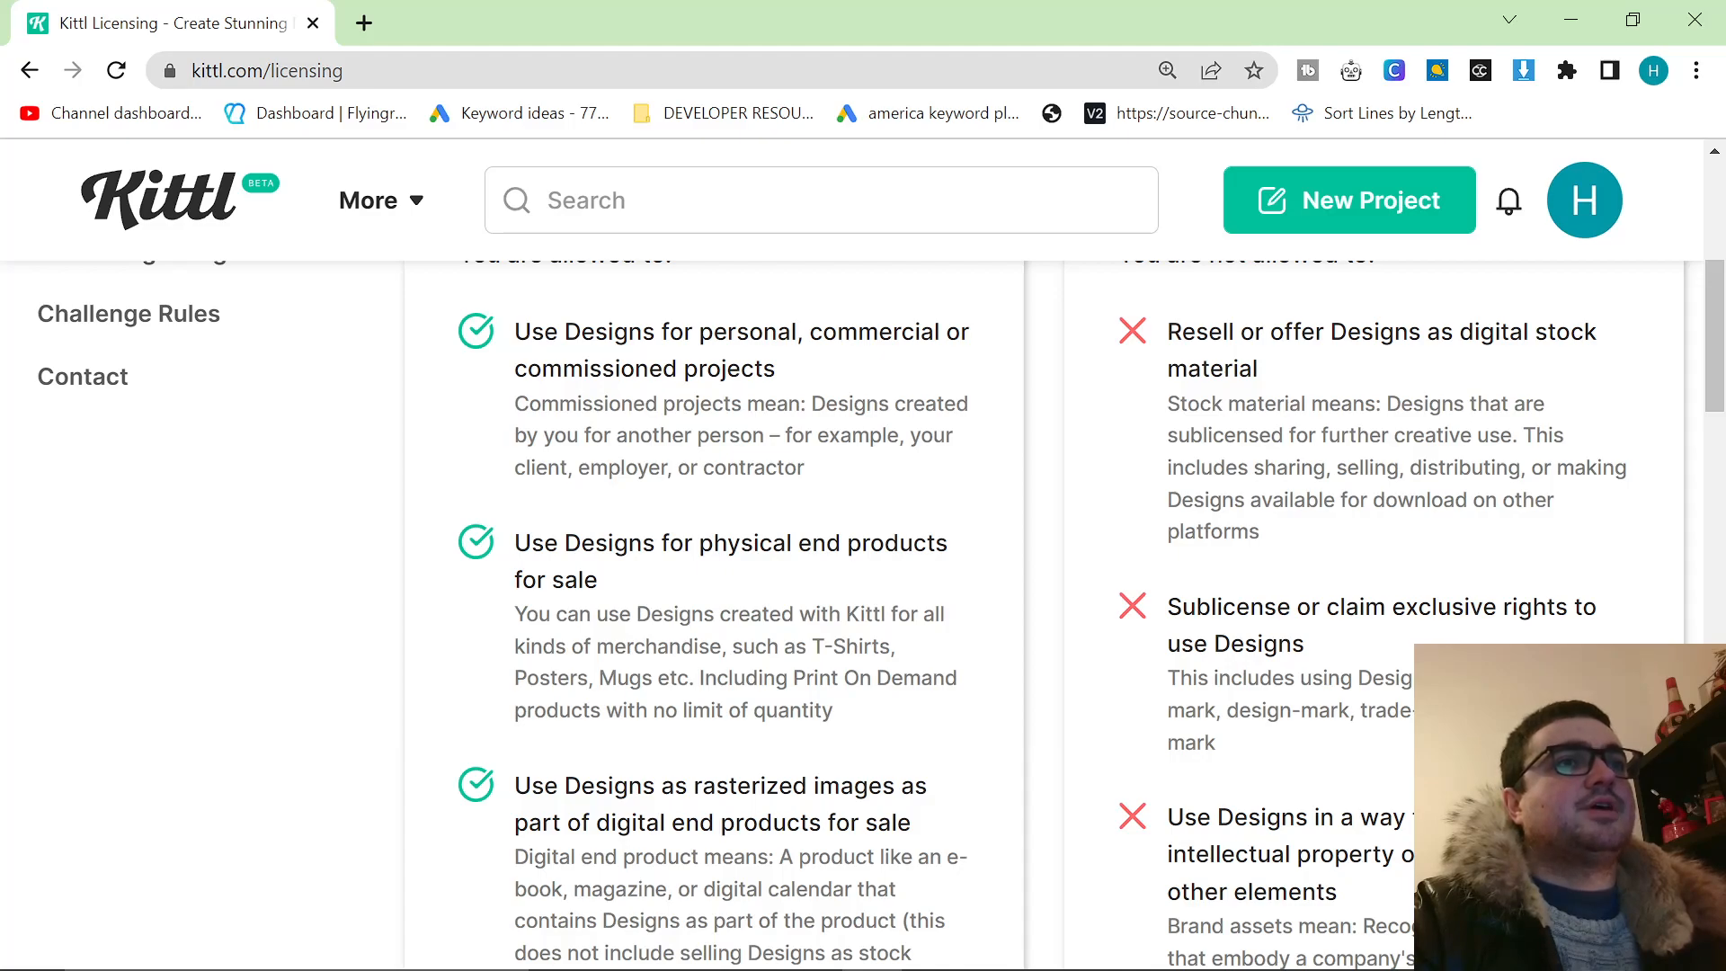
{"action": "scroll", "coordinate": [605, 670], "scroll_direction": "down", "scroll_amount": 2}
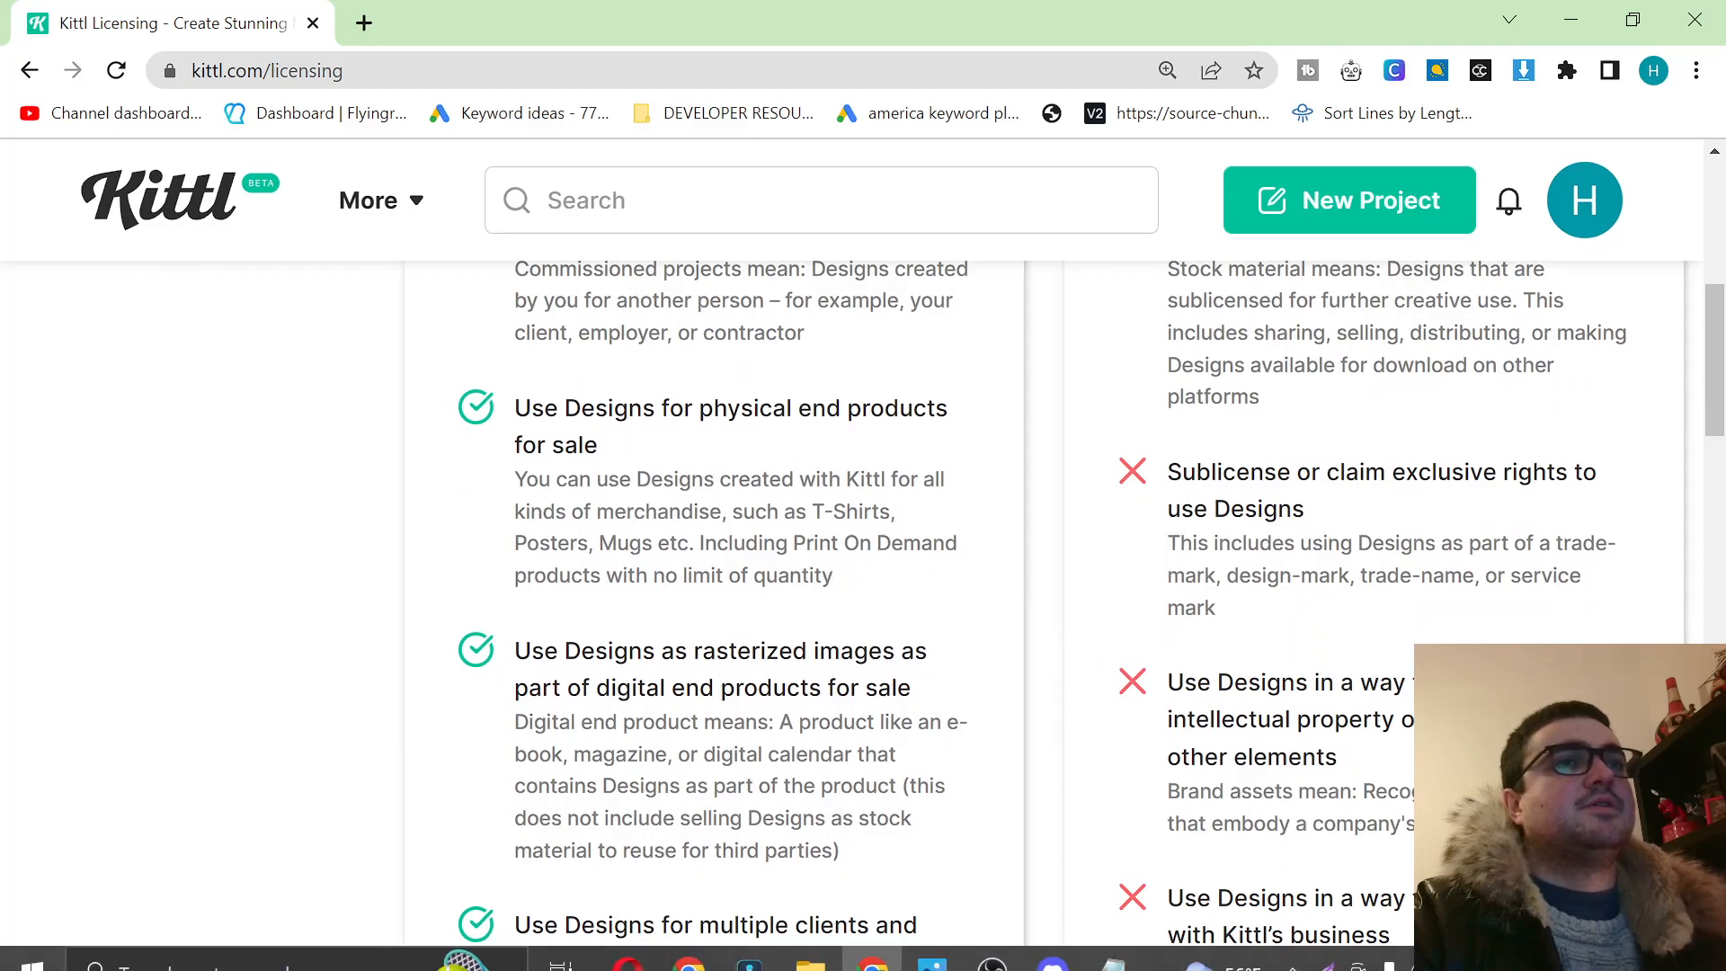
{"action": "scroll", "coordinate": [1207, 724], "scroll_direction": "down", "scroll_amount": 2}
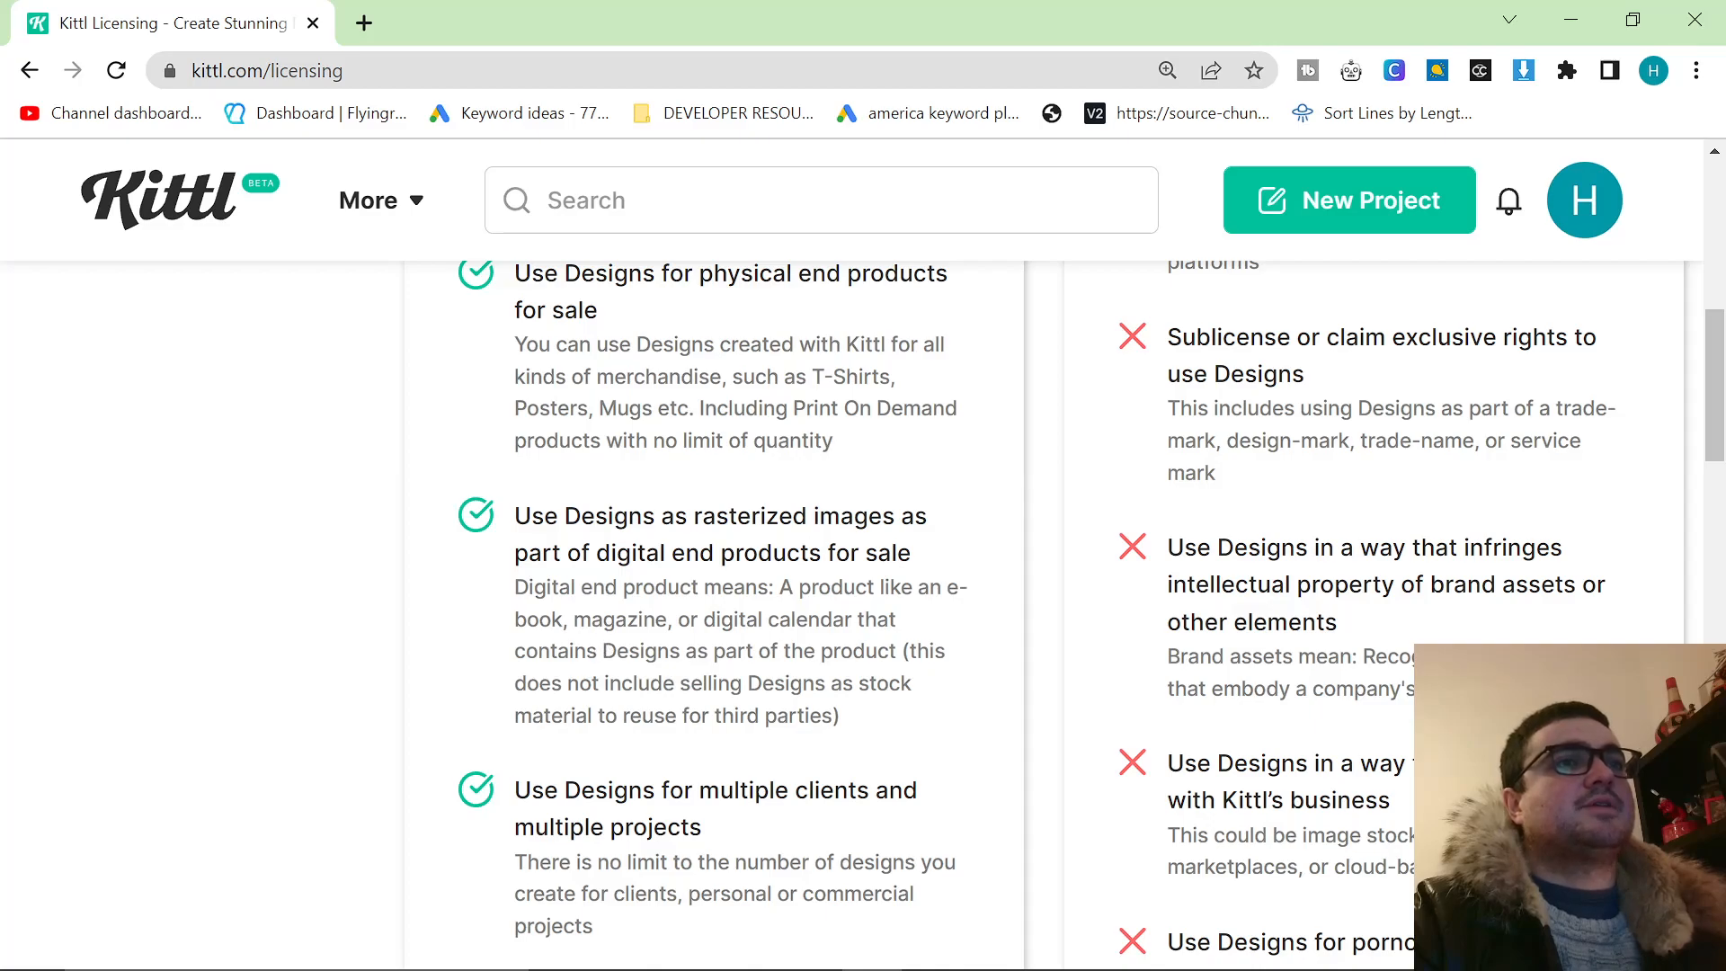
{"action": "scroll", "coordinate": [753, 676], "scroll_direction": "down", "scroll_amount": 2}
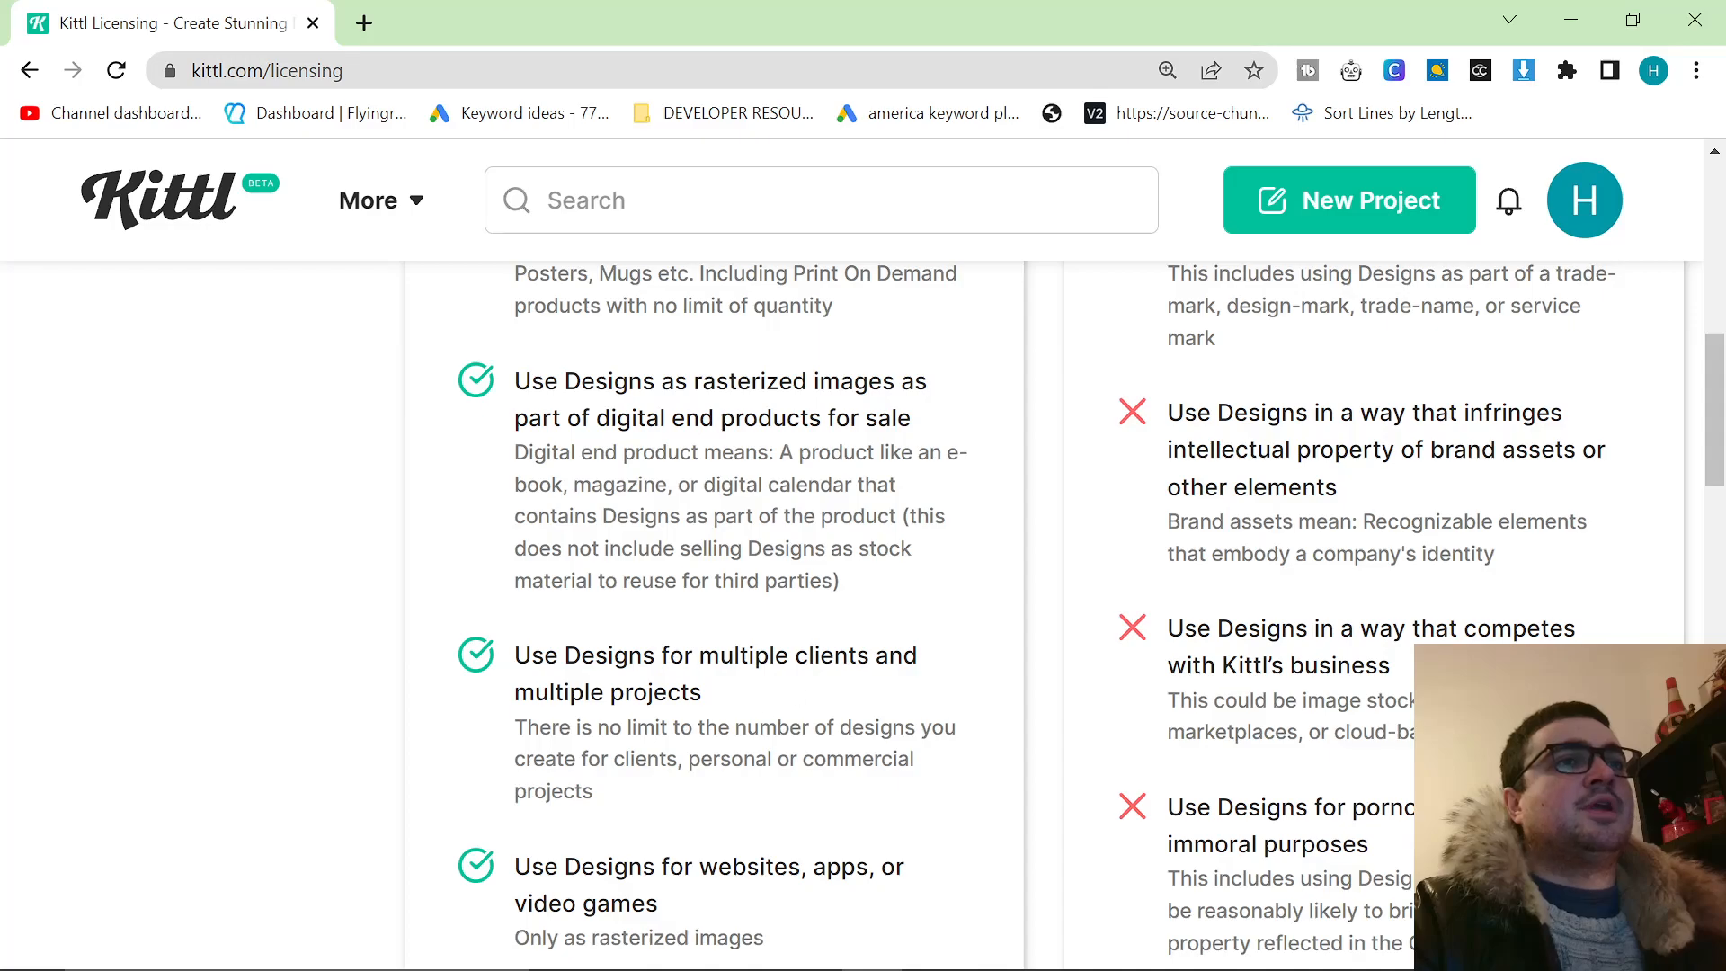
{"action": "scroll", "coordinate": [732, 697], "scroll_direction": "down", "scroll_amount": 3}
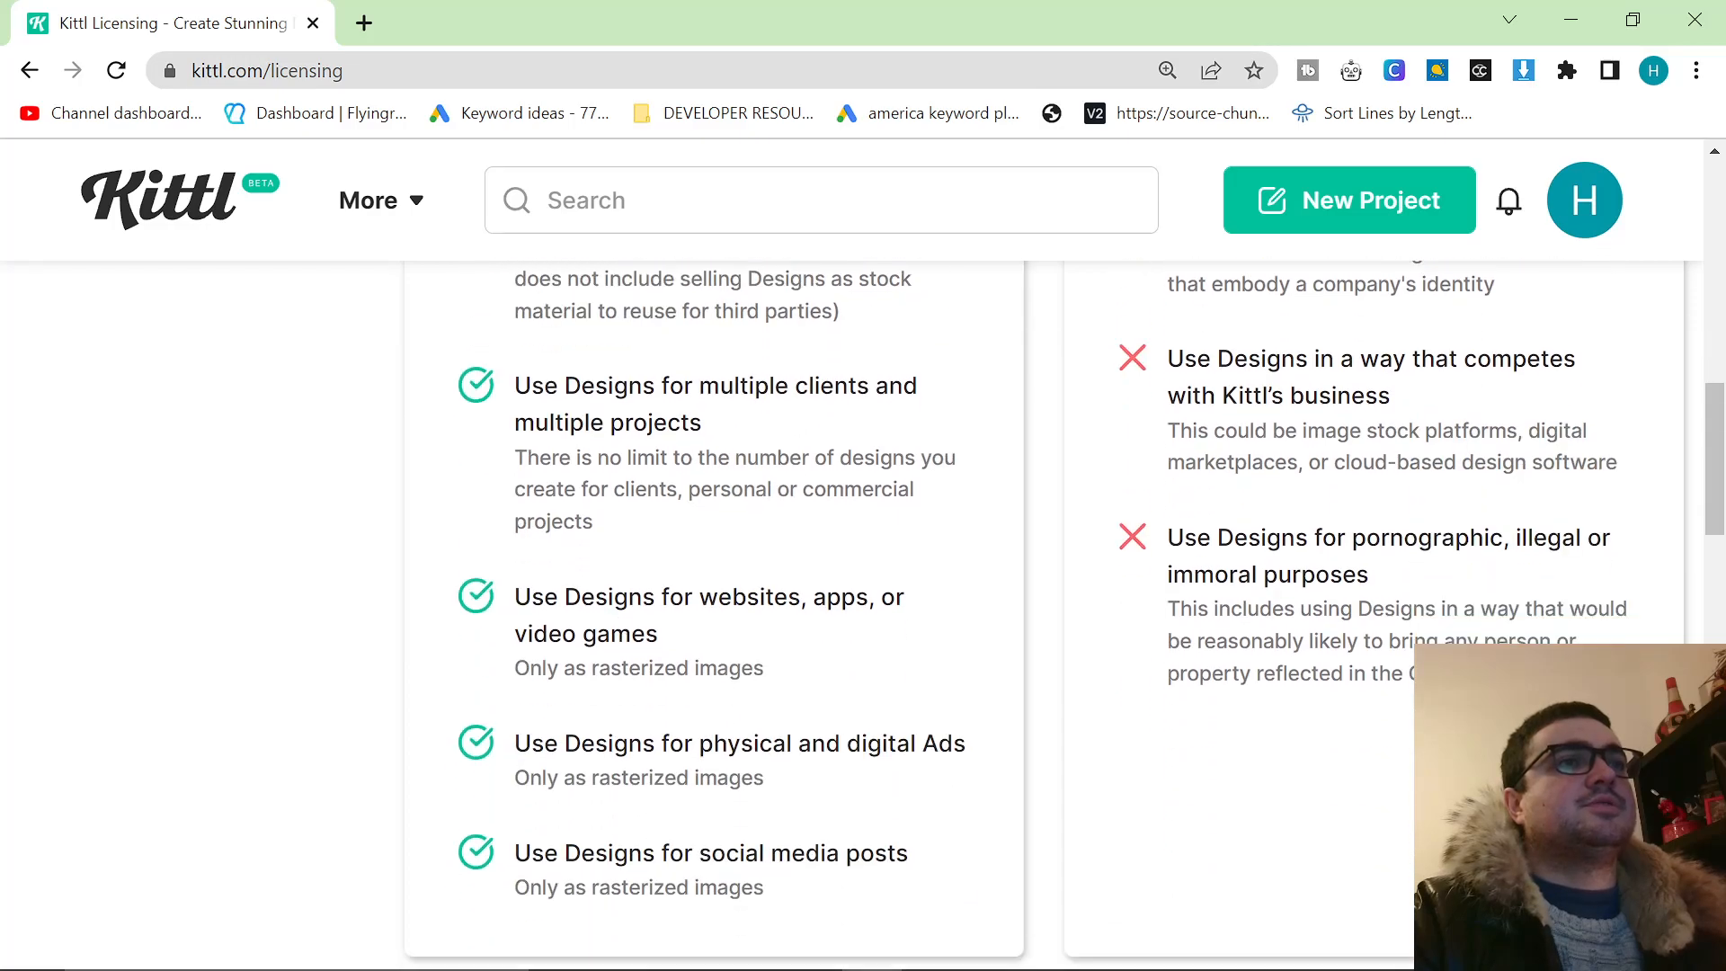
{"action": "scroll", "coordinate": [787, 647], "scroll_direction": "down", "scroll_amount": 2}
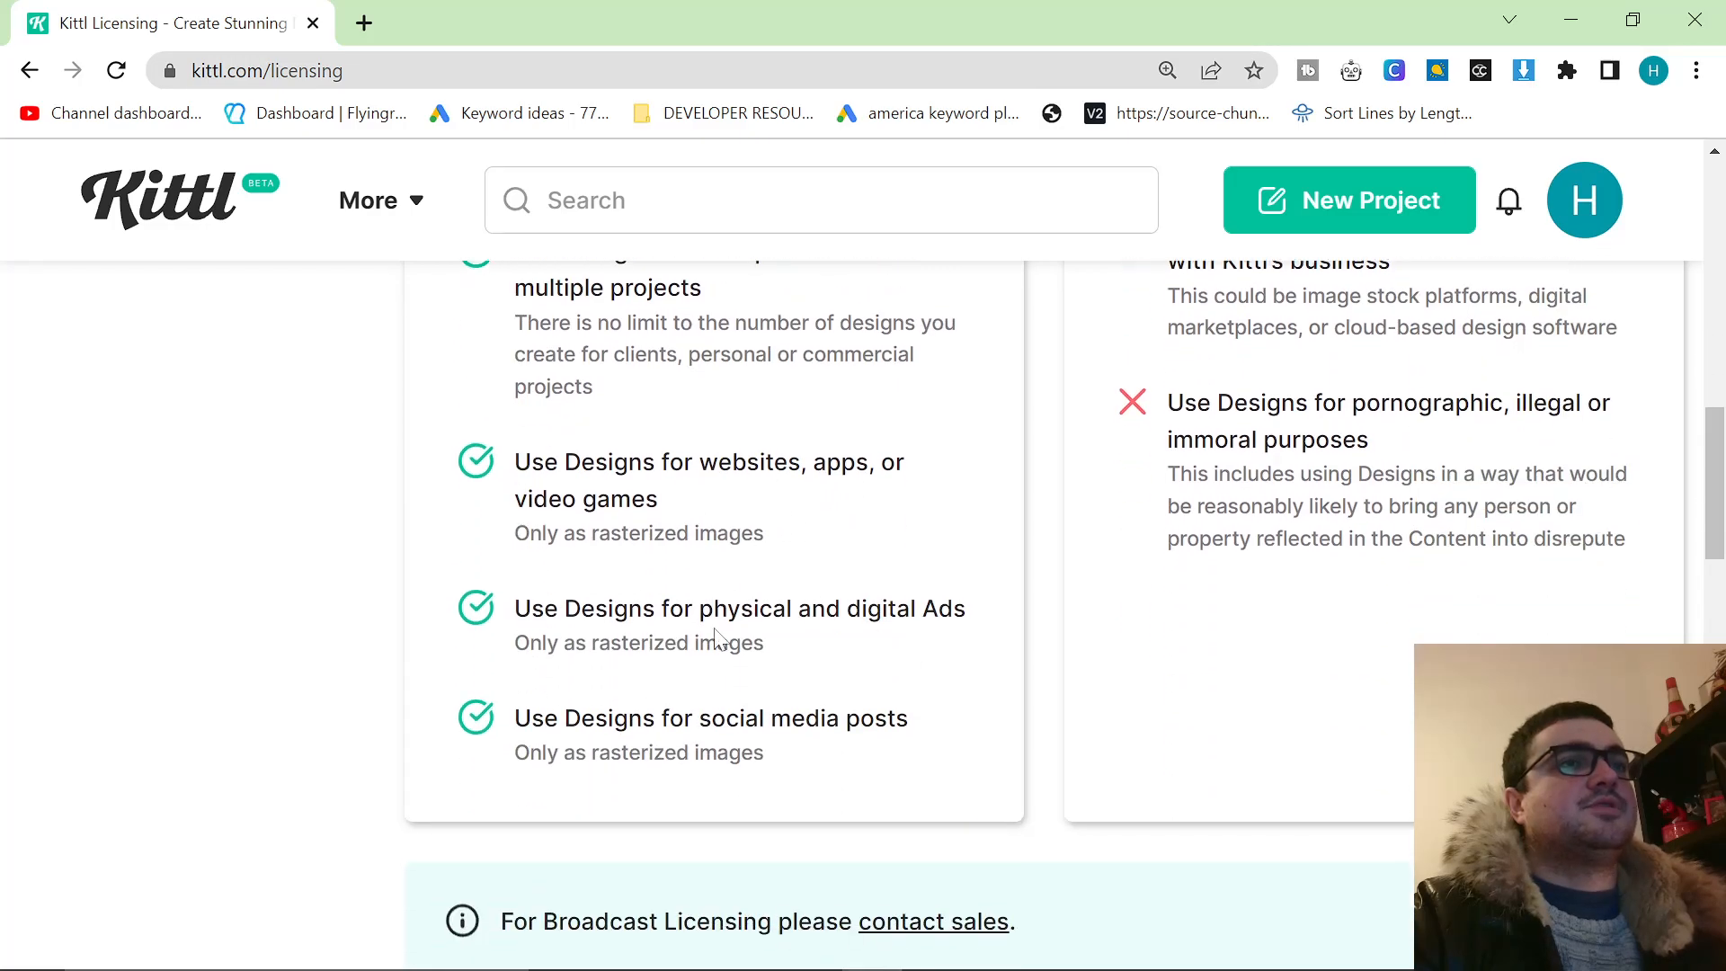
Return to the start of the license terms and examine the prohibited uses, from reselling stock material to illegal or immoral purposes.
{"action": "scroll", "coordinate": [860, 724], "scroll_direction": "up", "scroll_amount": 10}
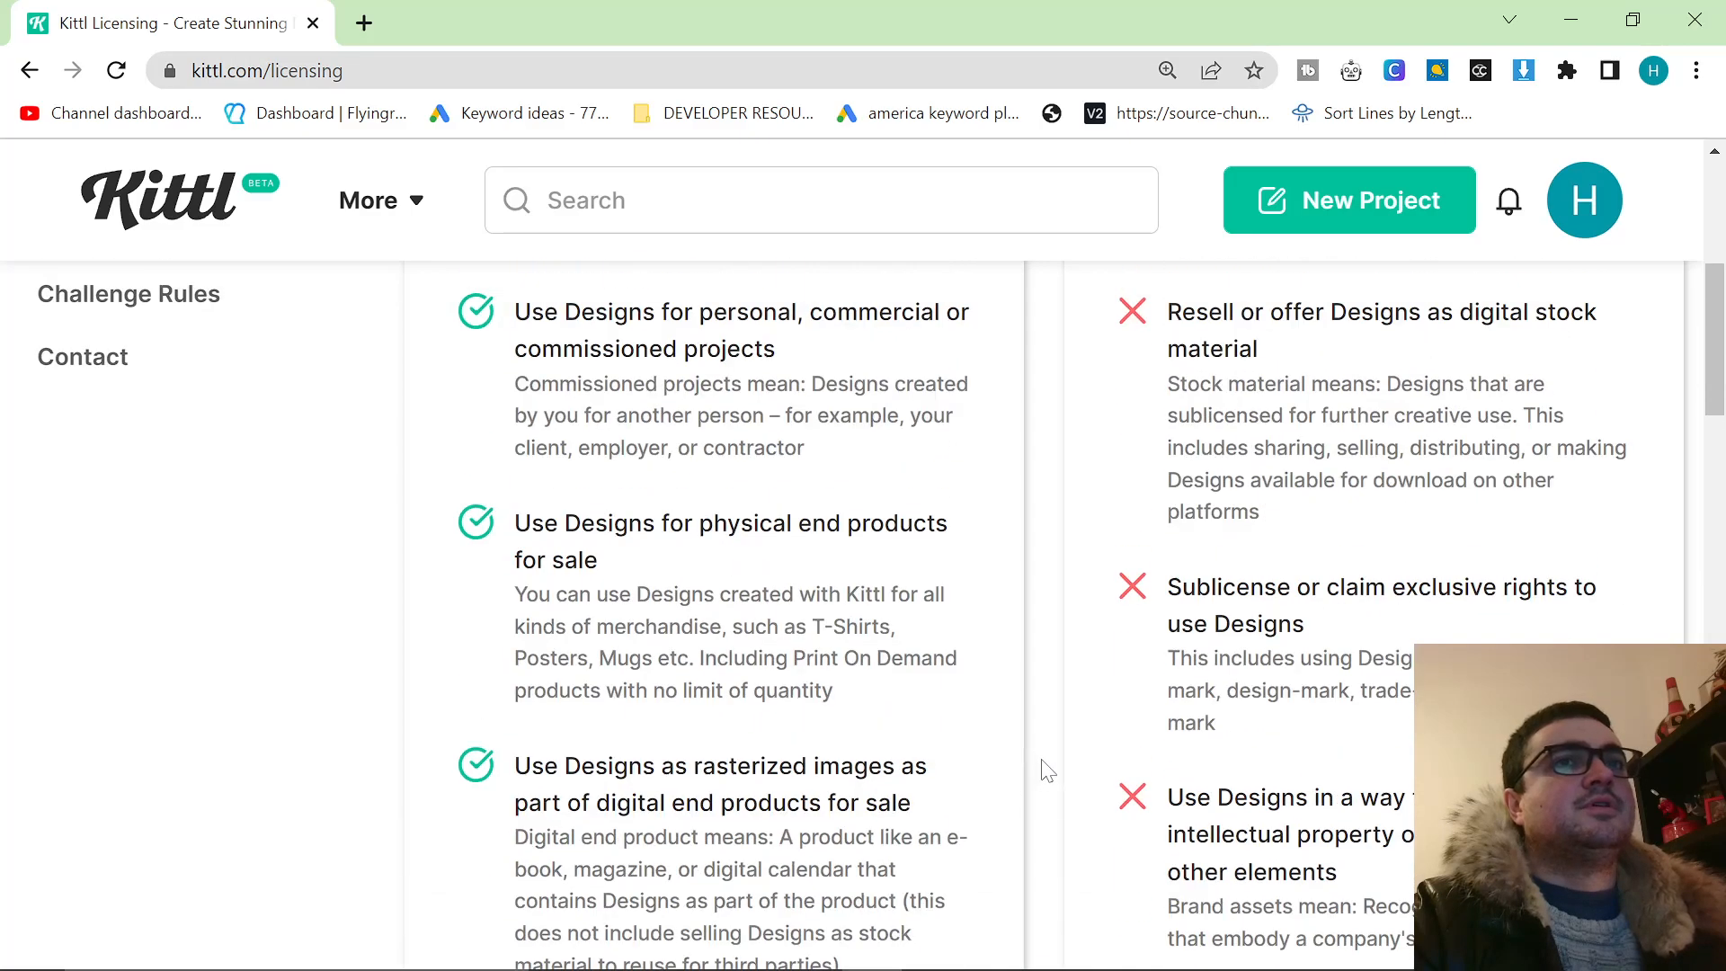
{"action": "scroll", "coordinate": [1160, 735], "scroll_direction": "up", "scroll_amount": 1}
{"action": "scroll", "coordinate": [1217, 533], "scroll_direction": "down", "scroll_amount": 1}
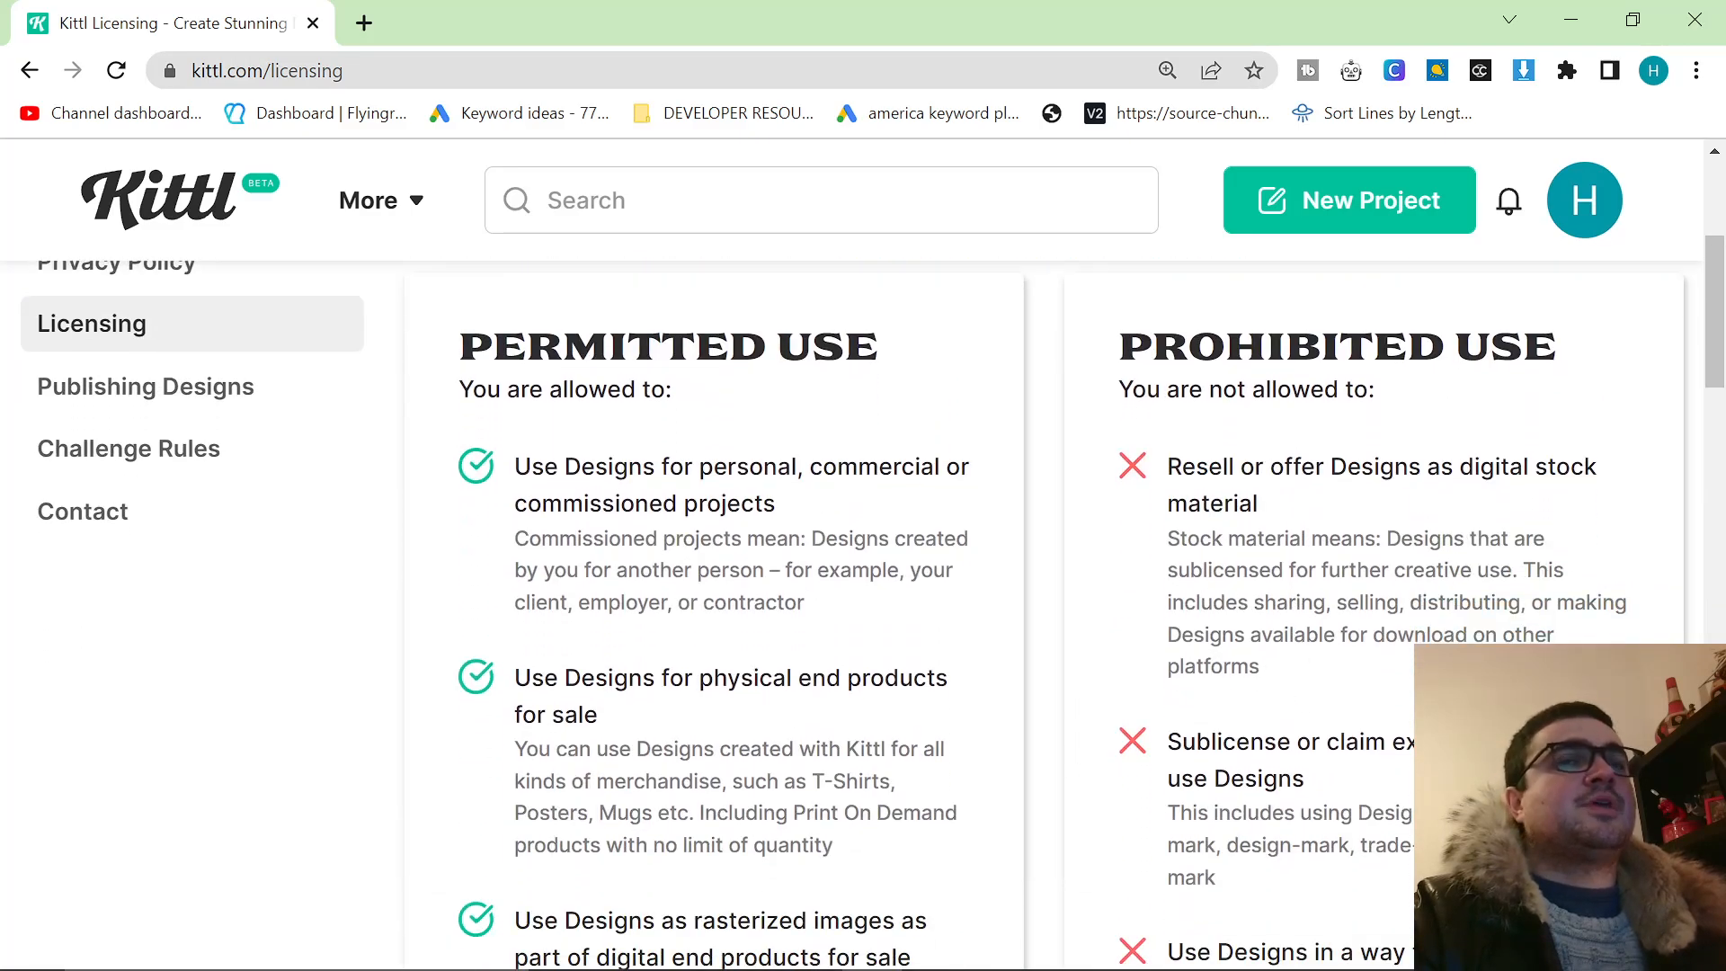
{"action": "scroll", "coordinate": [1281, 575], "scroll_direction": "down", "scroll_amount": 2}
{"action": "scroll", "coordinate": [1282, 581], "scroll_direction": "down", "scroll_amount": 2}
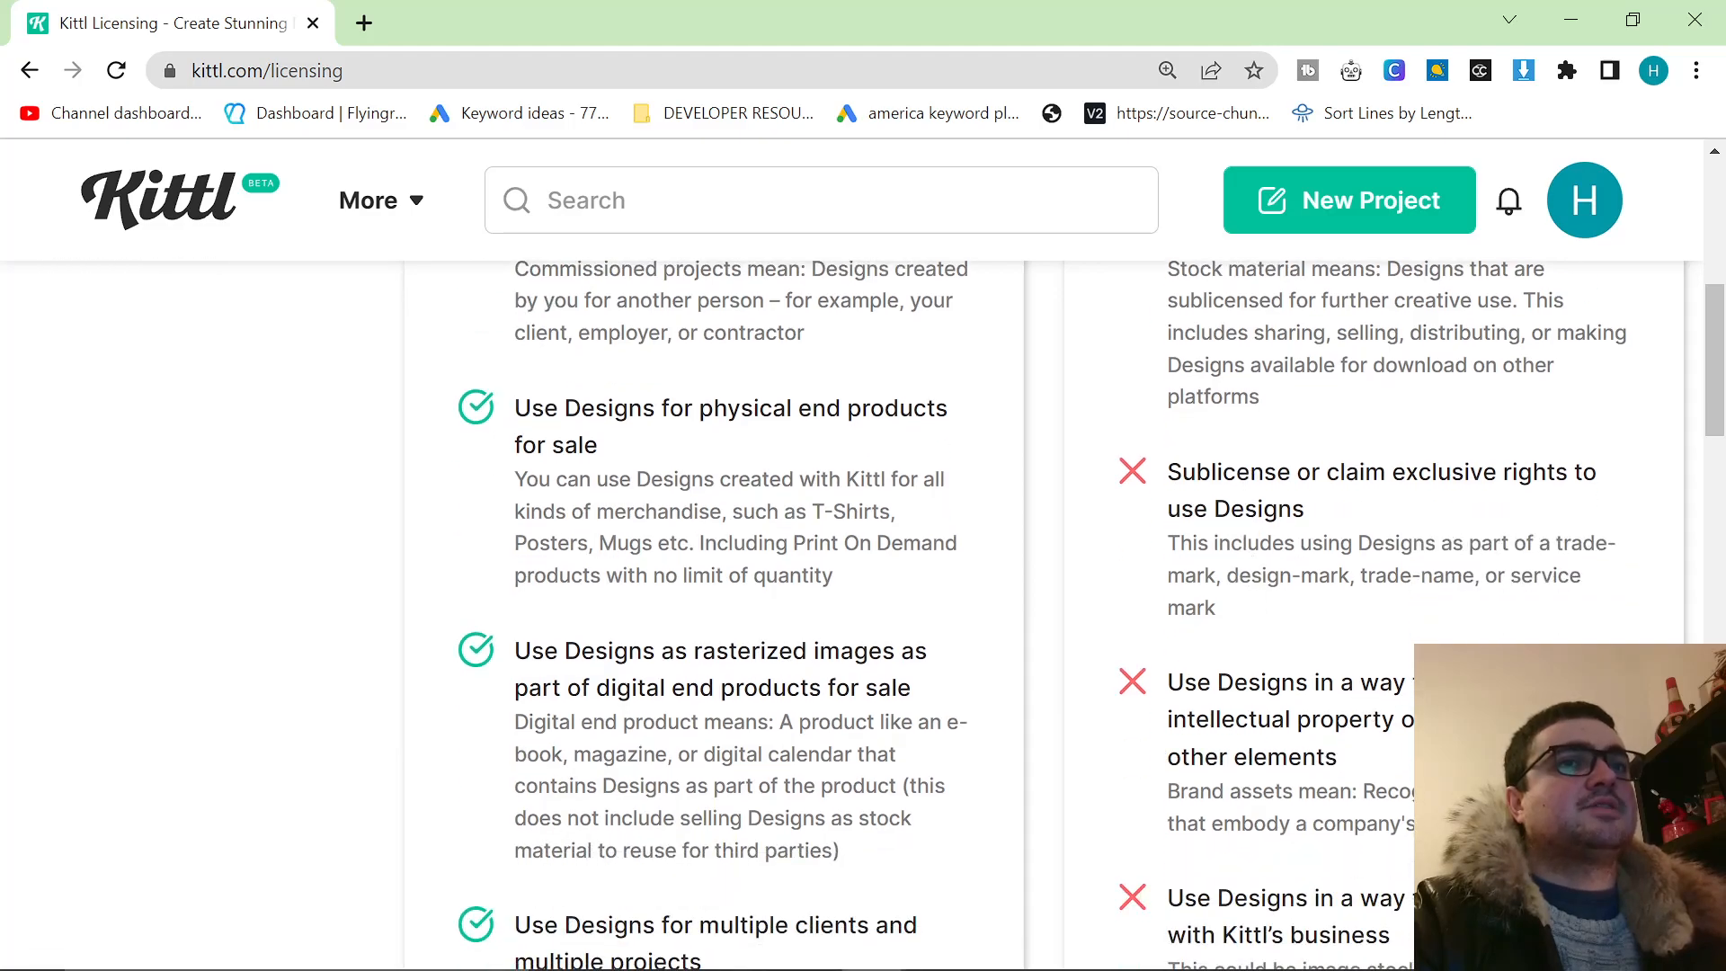
{"action": "scroll", "coordinate": [1399, 719], "scroll_direction": "down", "scroll_amount": 2}
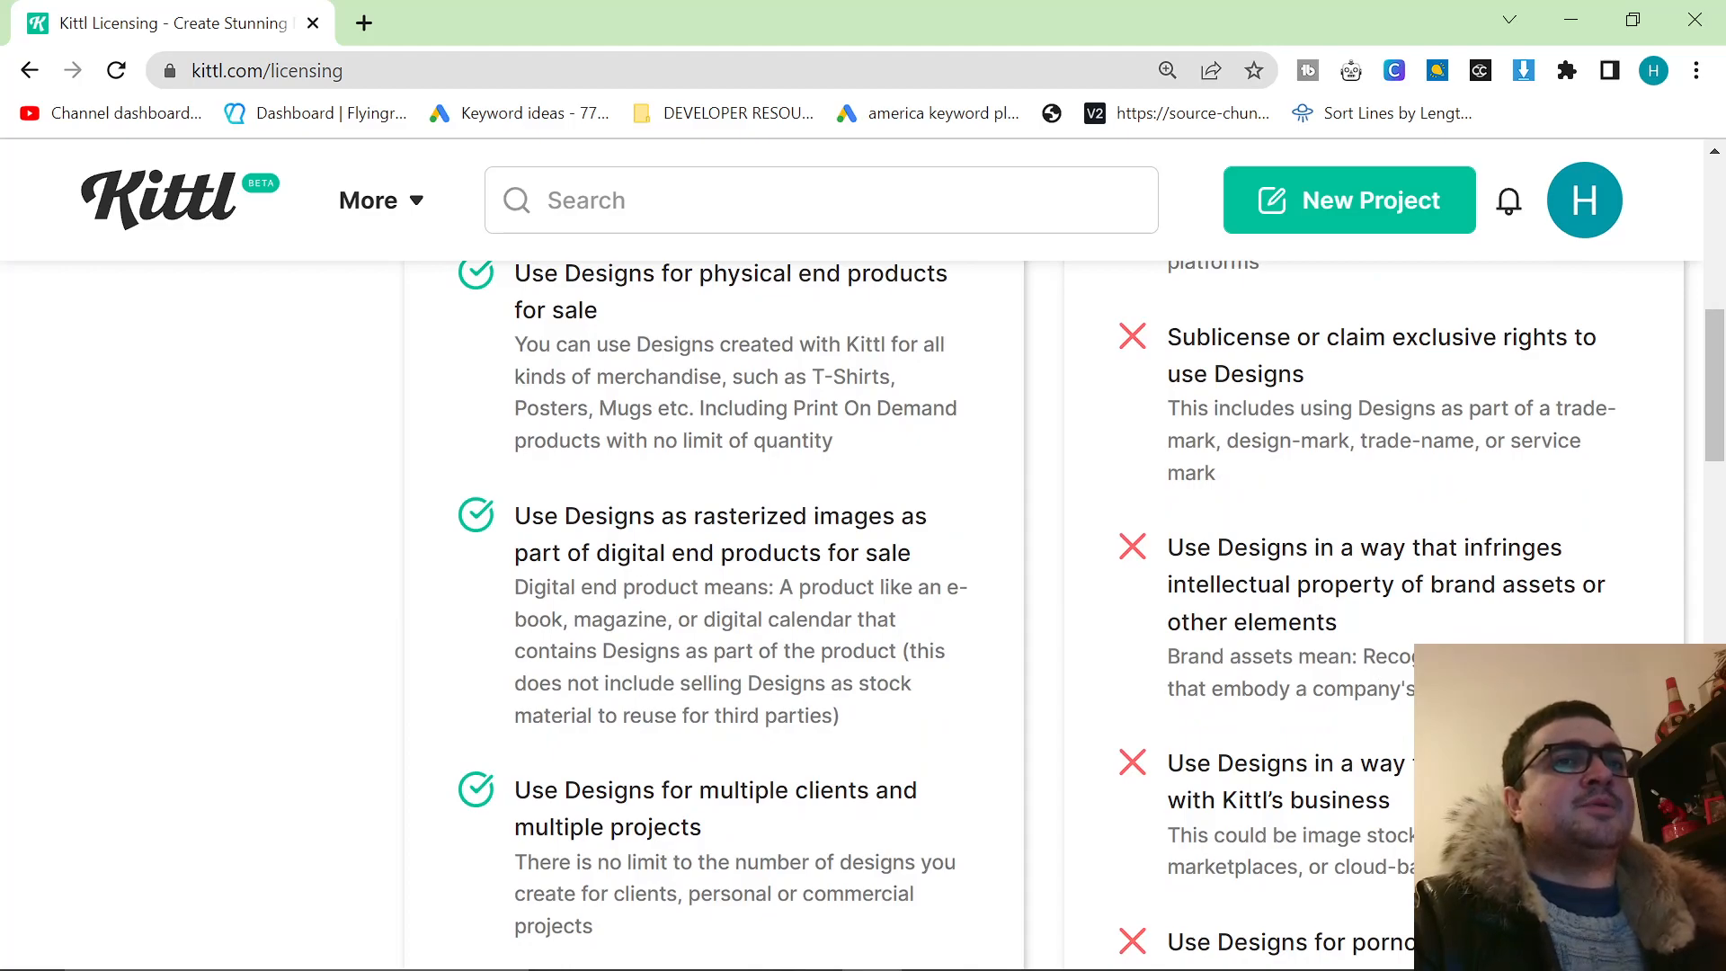
{"action": "left_click_drag", "start_coordinate": [1169, 544], "coordinate": [1429, 764]}
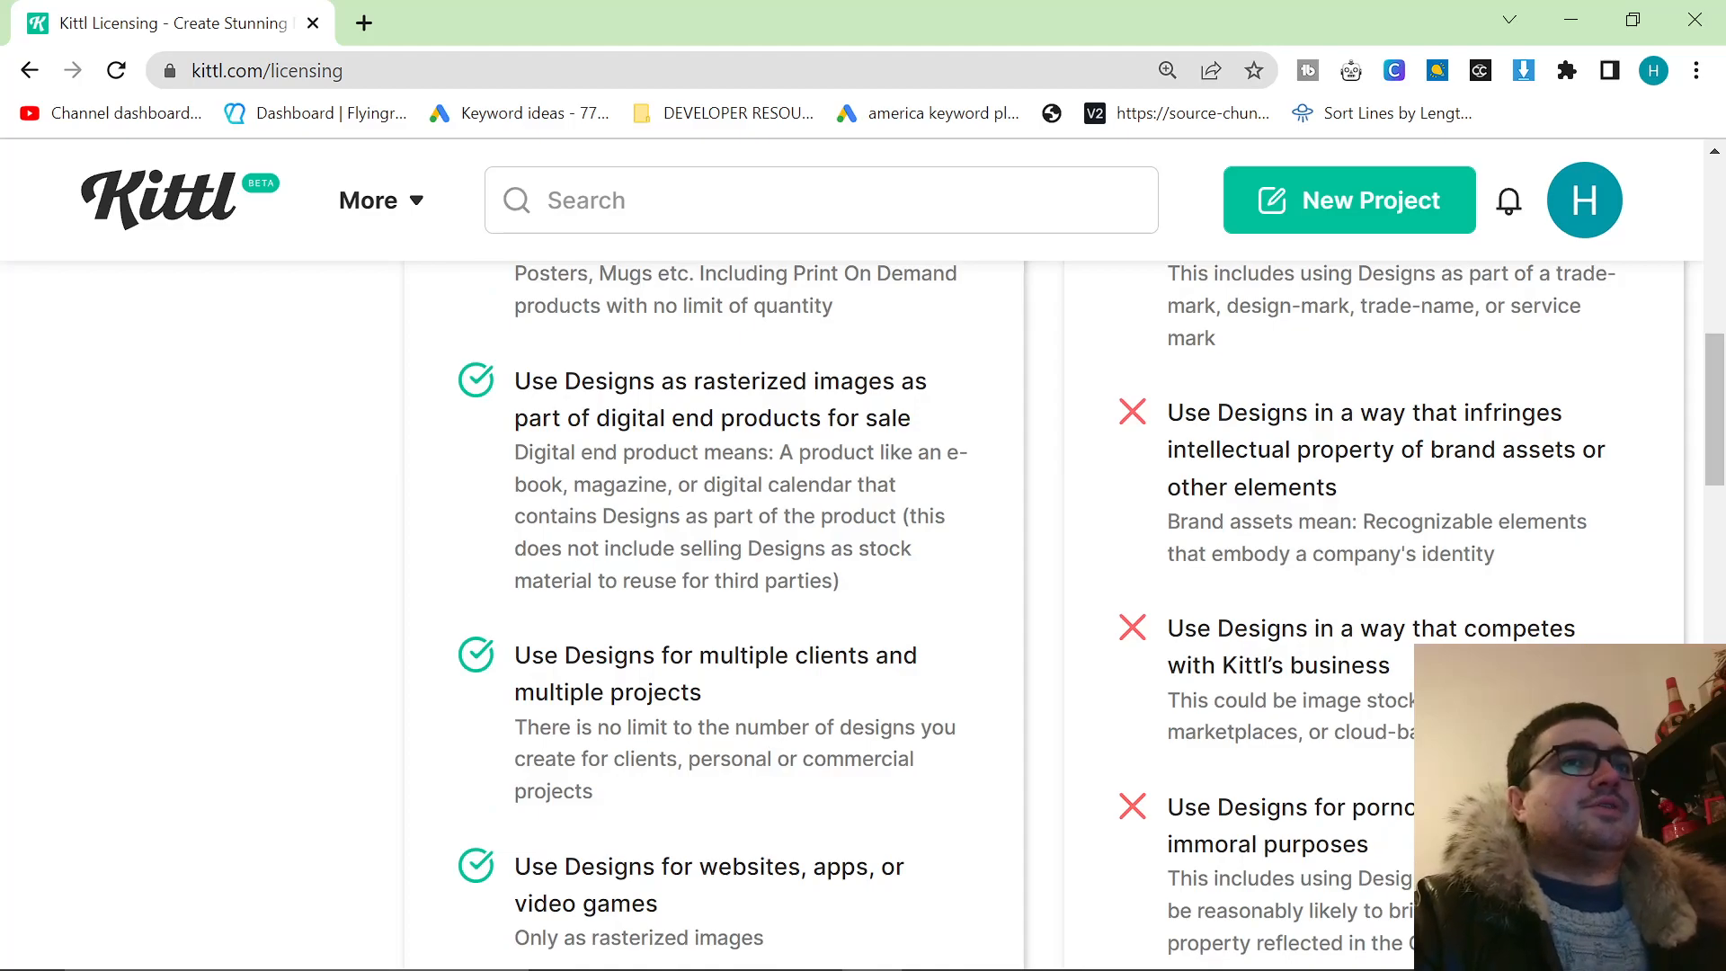
{"action": "scroll", "coordinate": [863, 584], "scroll_direction": "down", "scroll_amount": 3}
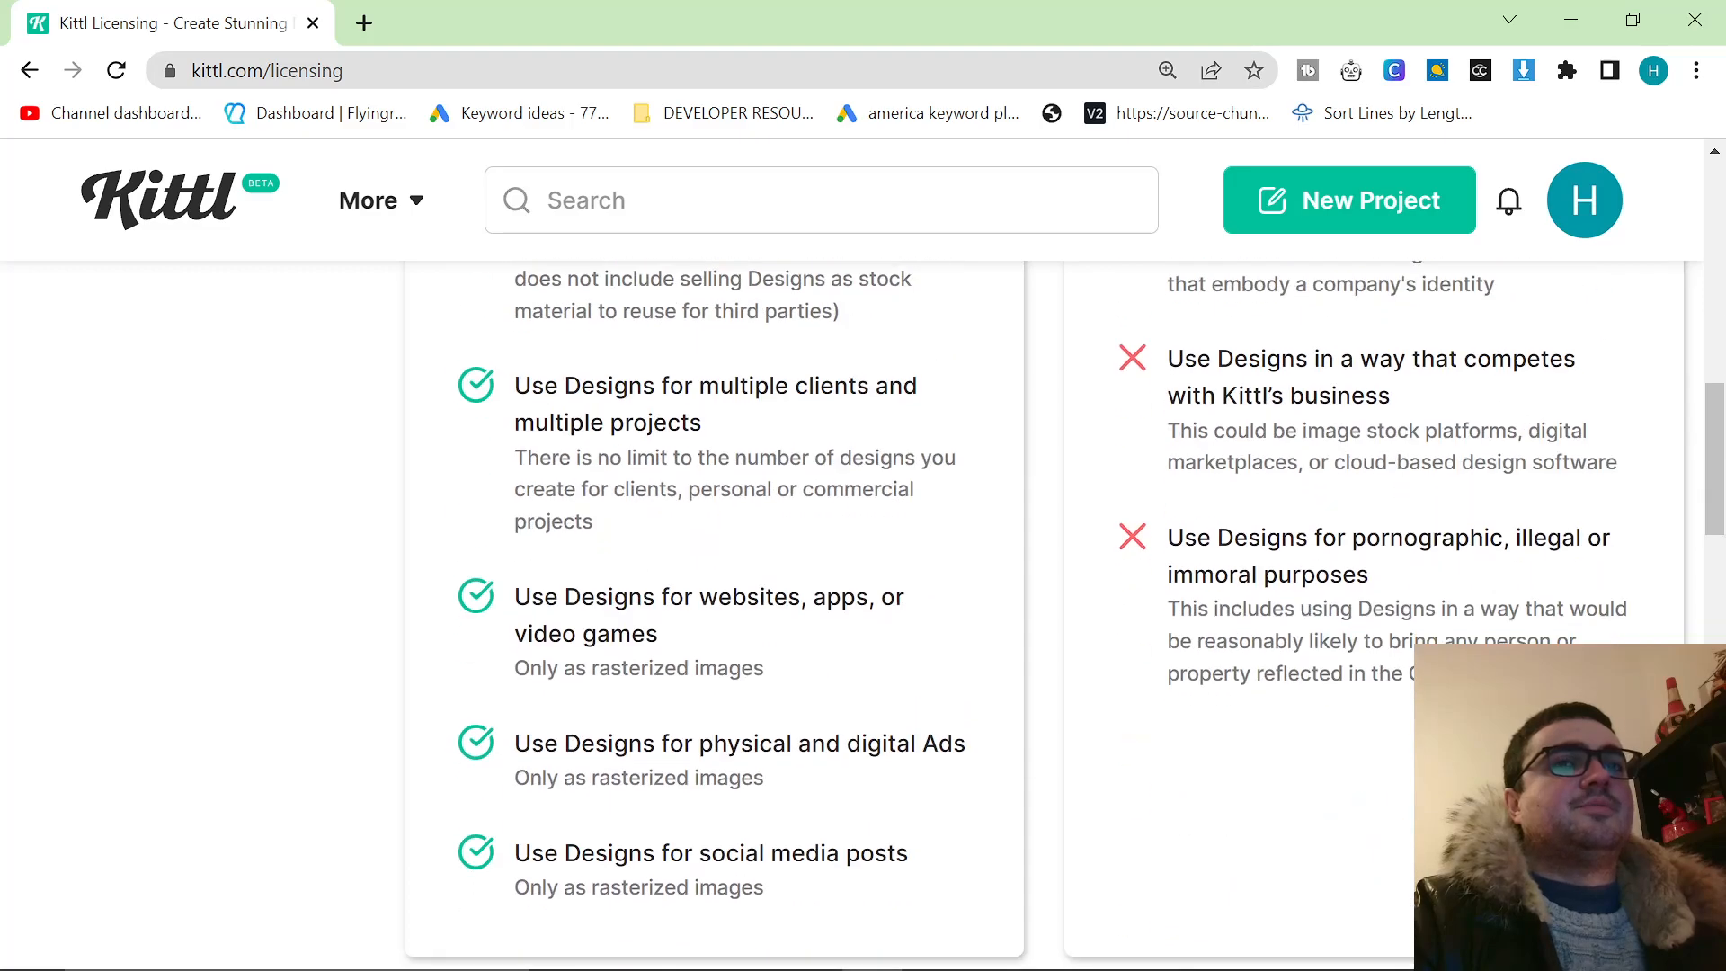
{"action": "left_click_drag", "start_coordinate": [1168, 610], "coordinate": [1407, 674]}
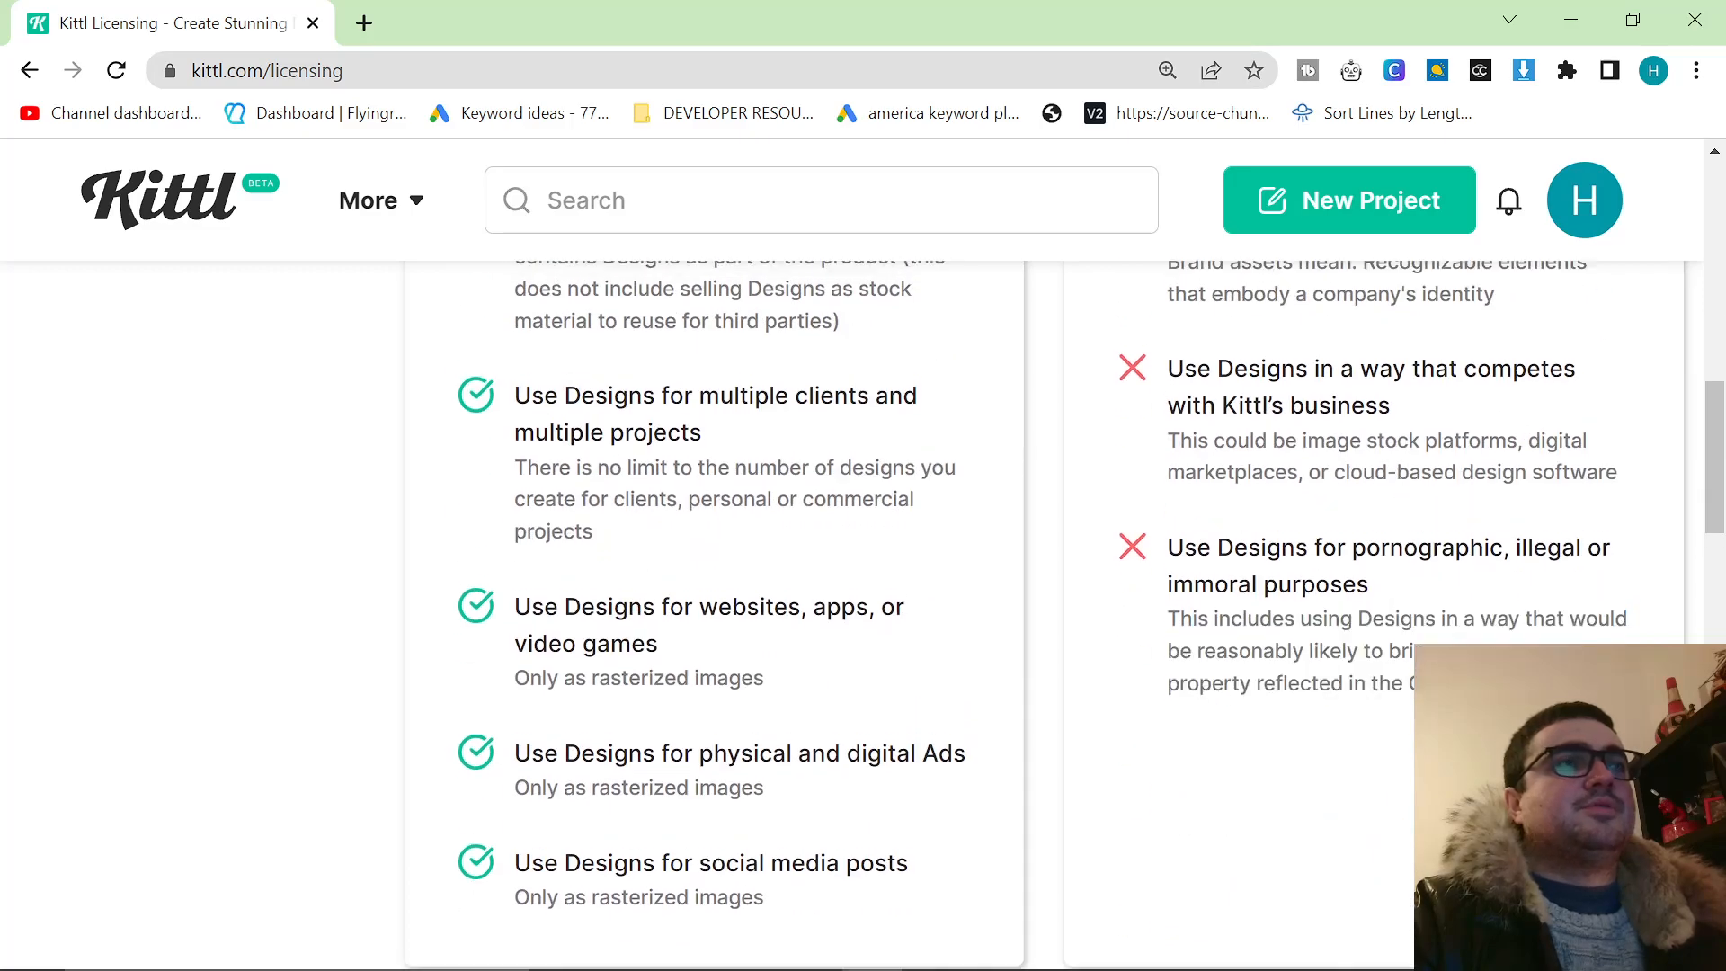
Review the permitted and prohibited use lists once more from their beginning.
{"action": "scroll", "coordinate": [863, 585], "scroll_direction": "up", "scroll_amount": 7}
{"action": "scroll", "coordinate": [863, 584], "scroll_direction": "up", "scroll_amount": 1}
{"action": "scroll", "coordinate": [1399, 707], "scroll_direction": "down", "scroll_amount": 1}
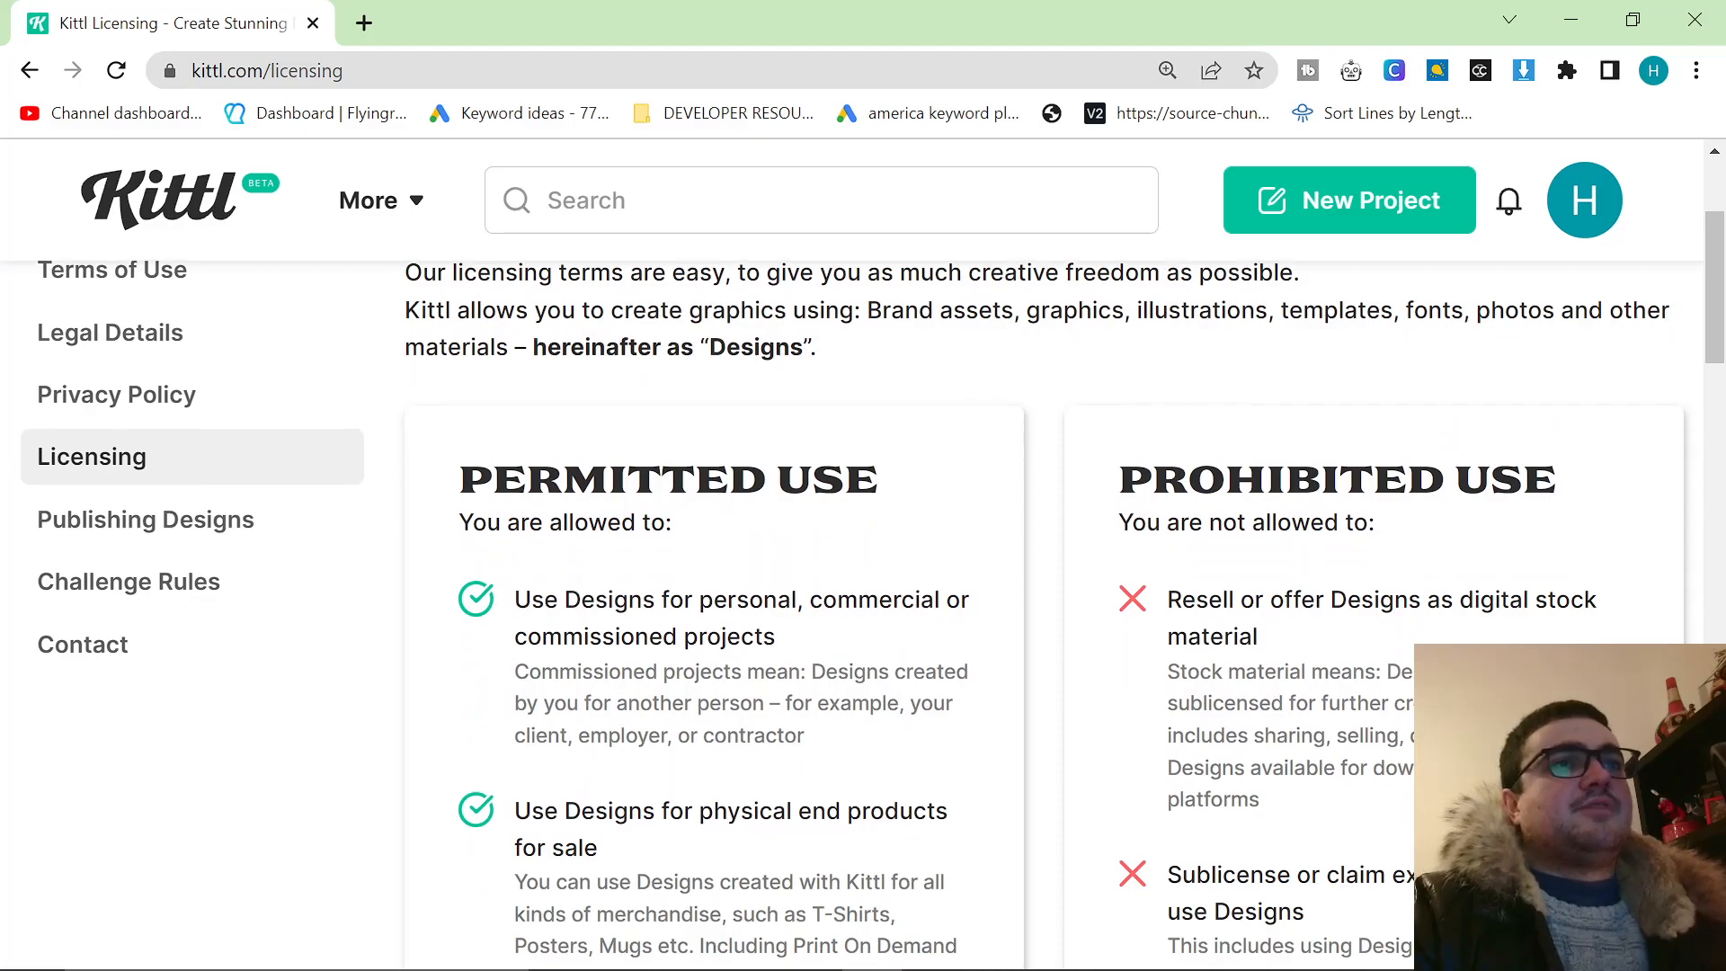
{"action": "scroll", "coordinate": [1270, 694], "scroll_direction": "down", "scroll_amount": 1}
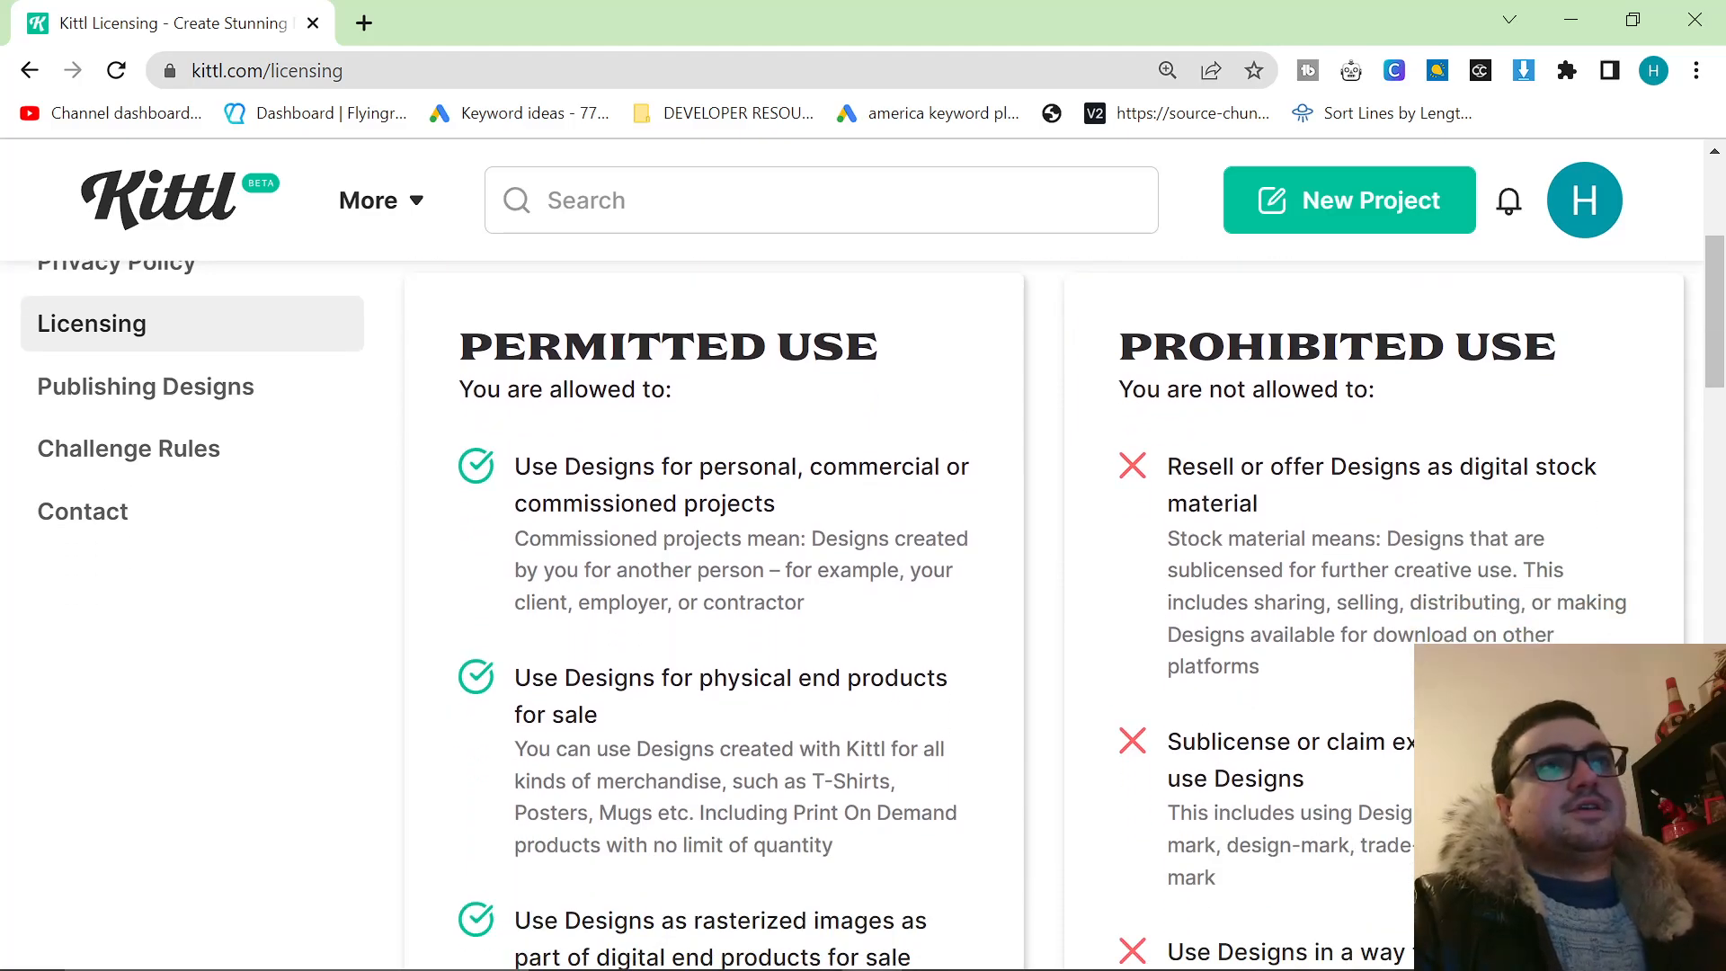
{"action": "scroll", "coordinate": [1043, 612], "scroll_direction": "down", "scroll_amount": 4}
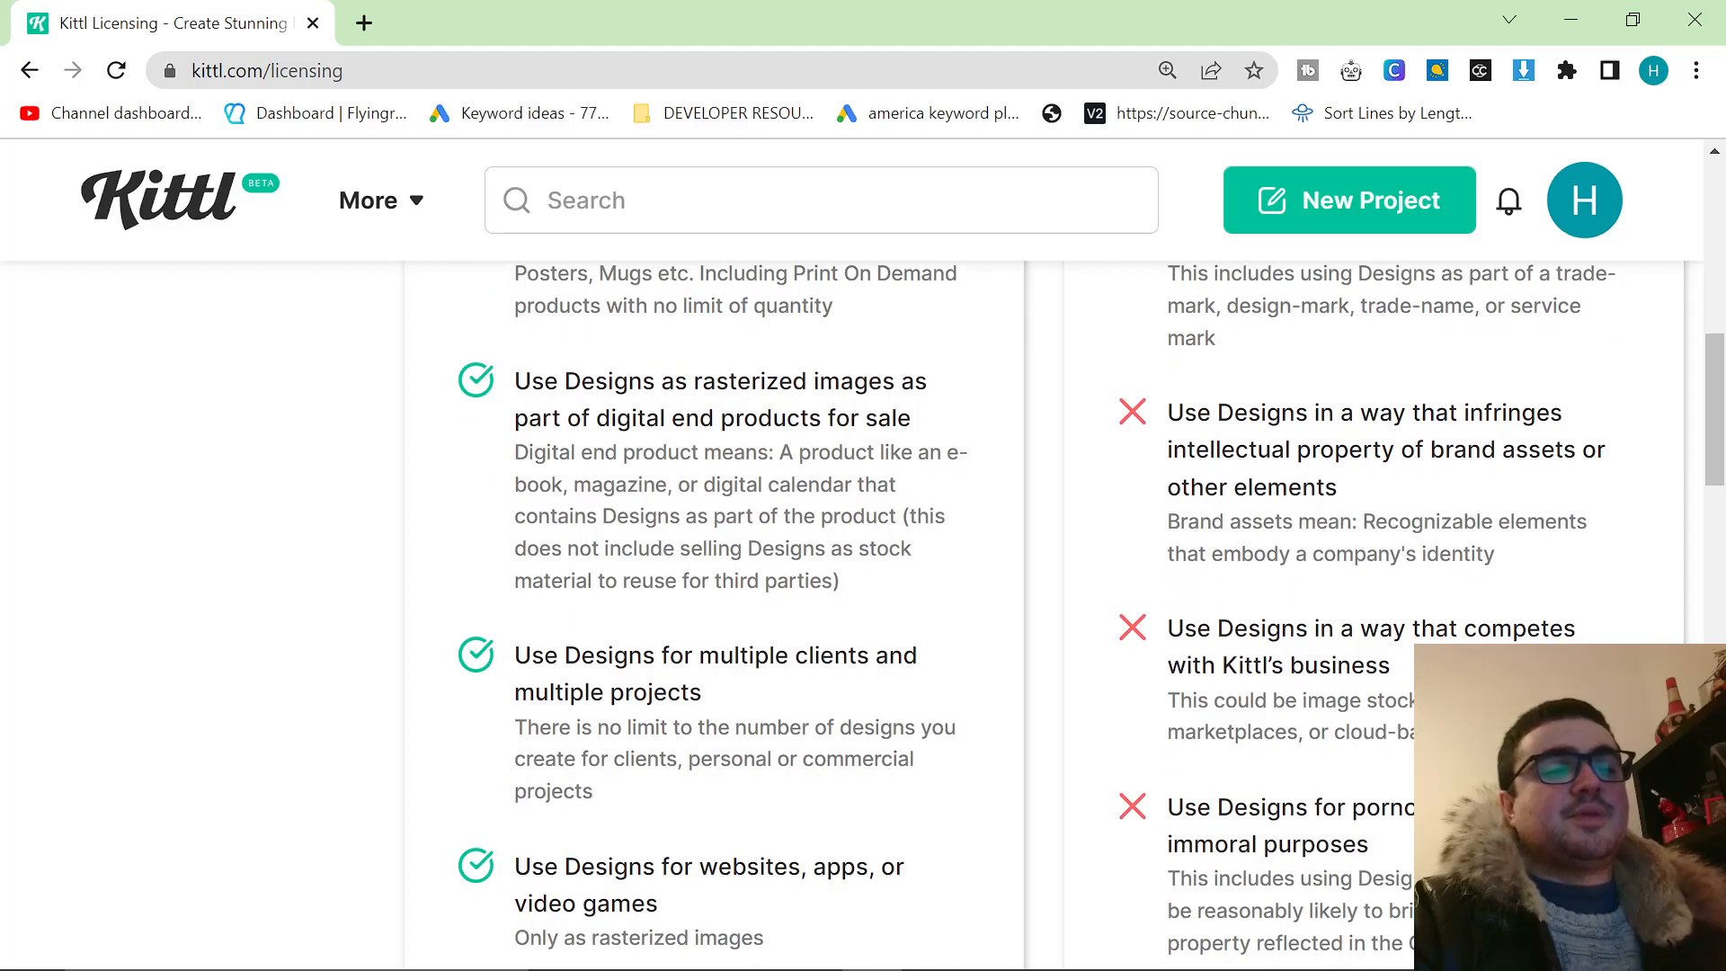
{"action": "scroll", "coordinate": [863, 540], "scroll_direction": "up", "scroll_amount": 10}
Return to the Kittl homepage and view the T-Shirts design category.
{"action": "left_click", "coordinate": [193, 209]}
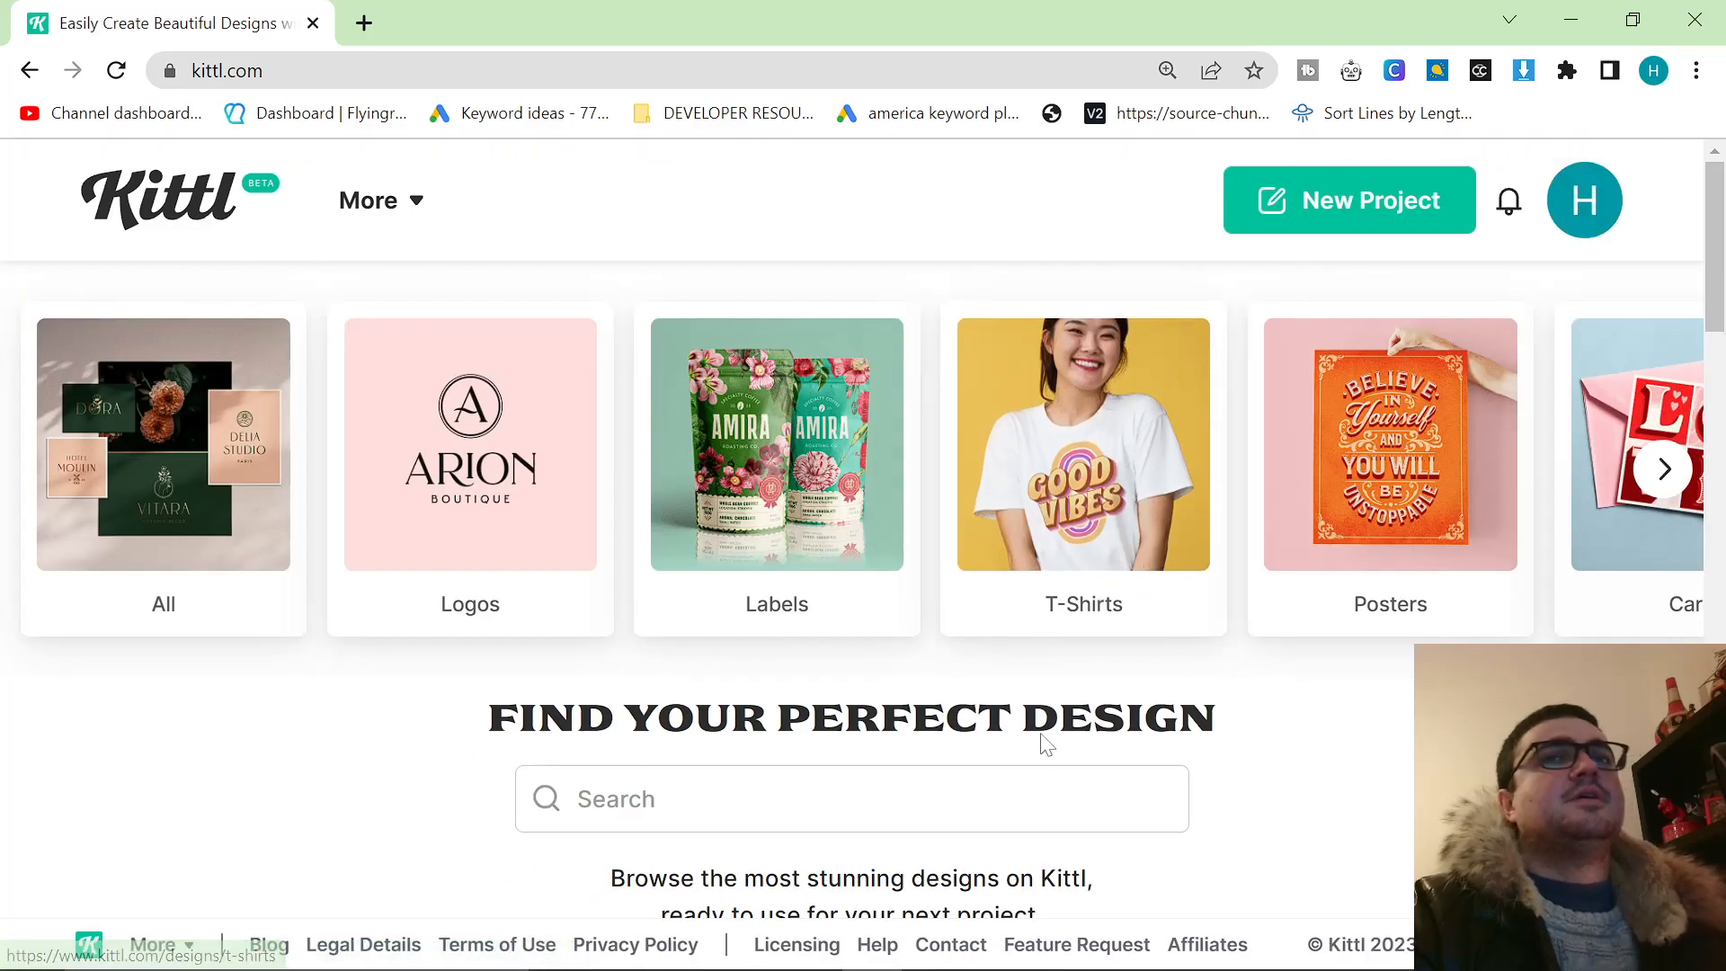
{"action": "left_click", "coordinate": [1069, 590]}
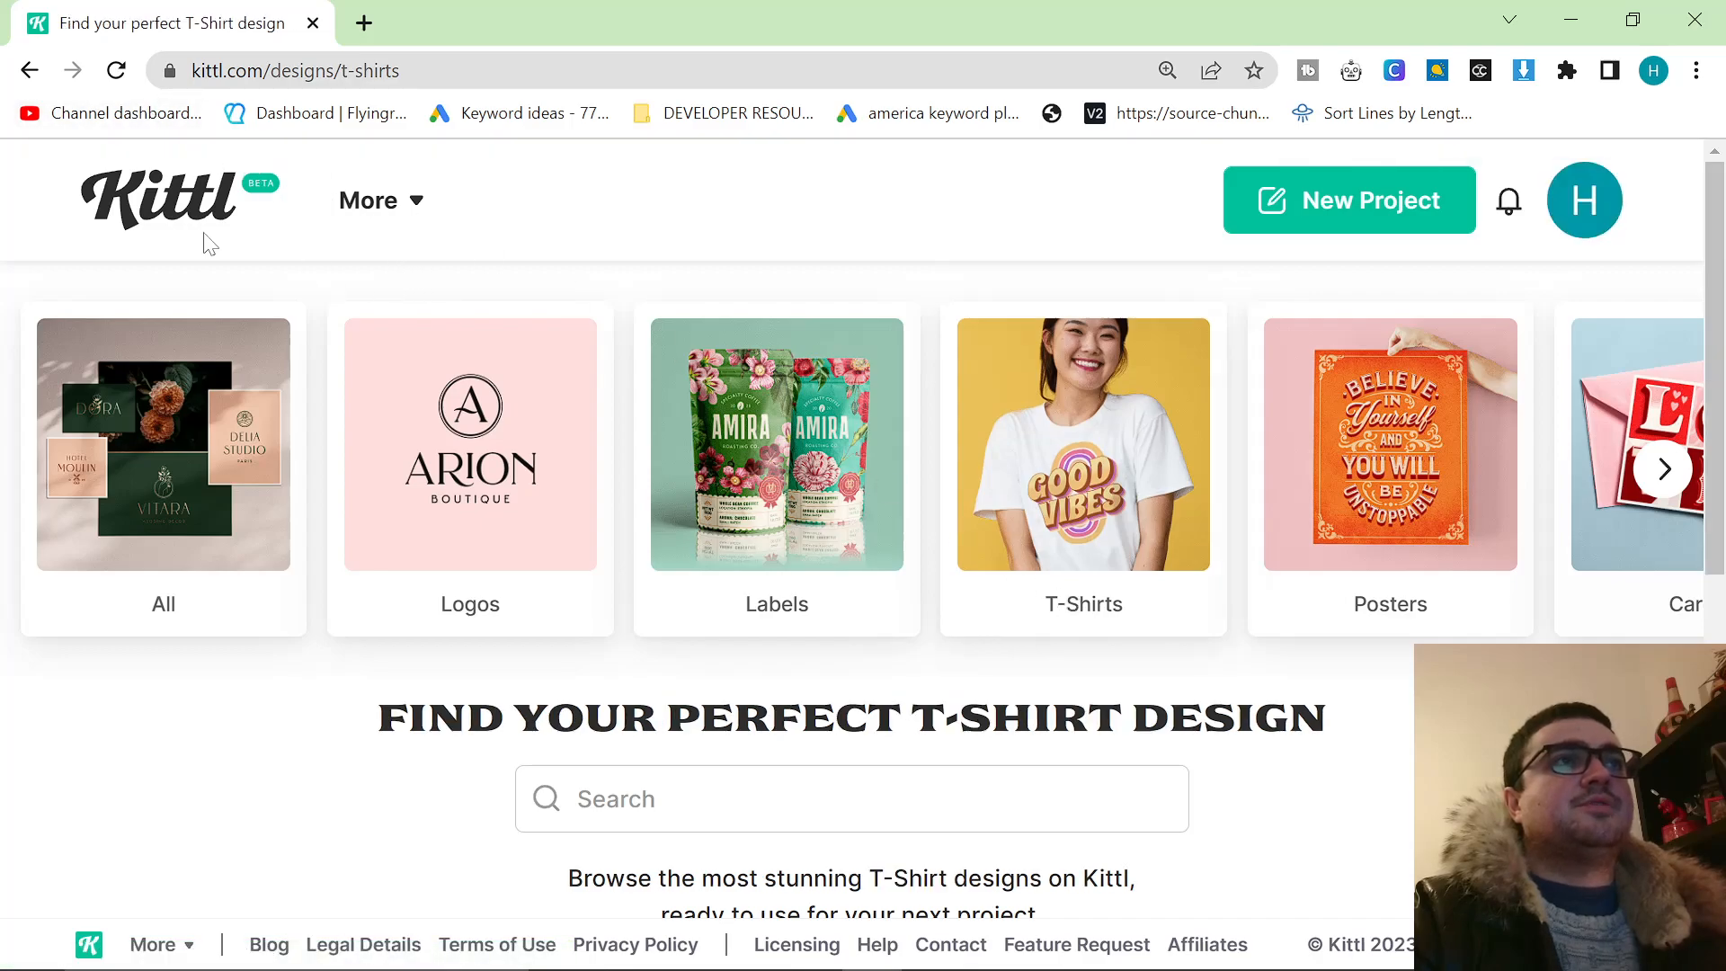
{"action": "scroll", "coordinate": [383, 405], "scroll_direction": "down", "scroll_amount": 3}
{"action": "scroll", "coordinate": [386, 412], "scroll_direction": "up", "scroll_amount": 3}
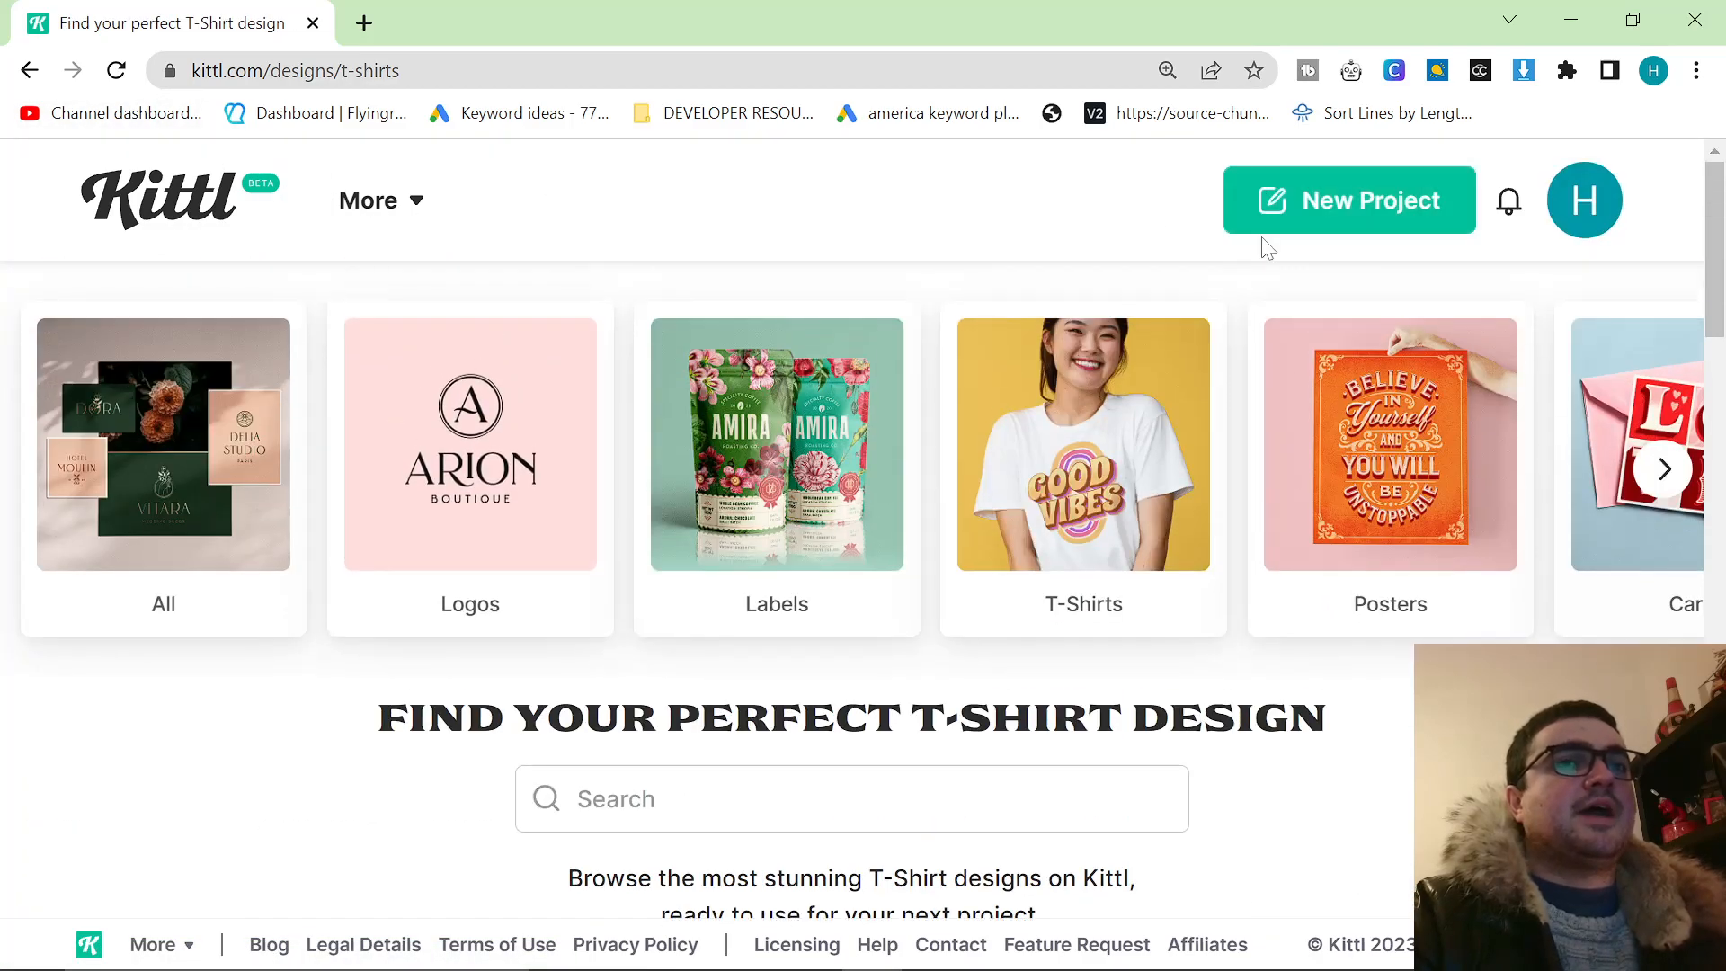
Start a new project and dismiss the artboard size presets to keep the default blank artboard.
{"action": "left_click", "coordinate": [1315, 199]}
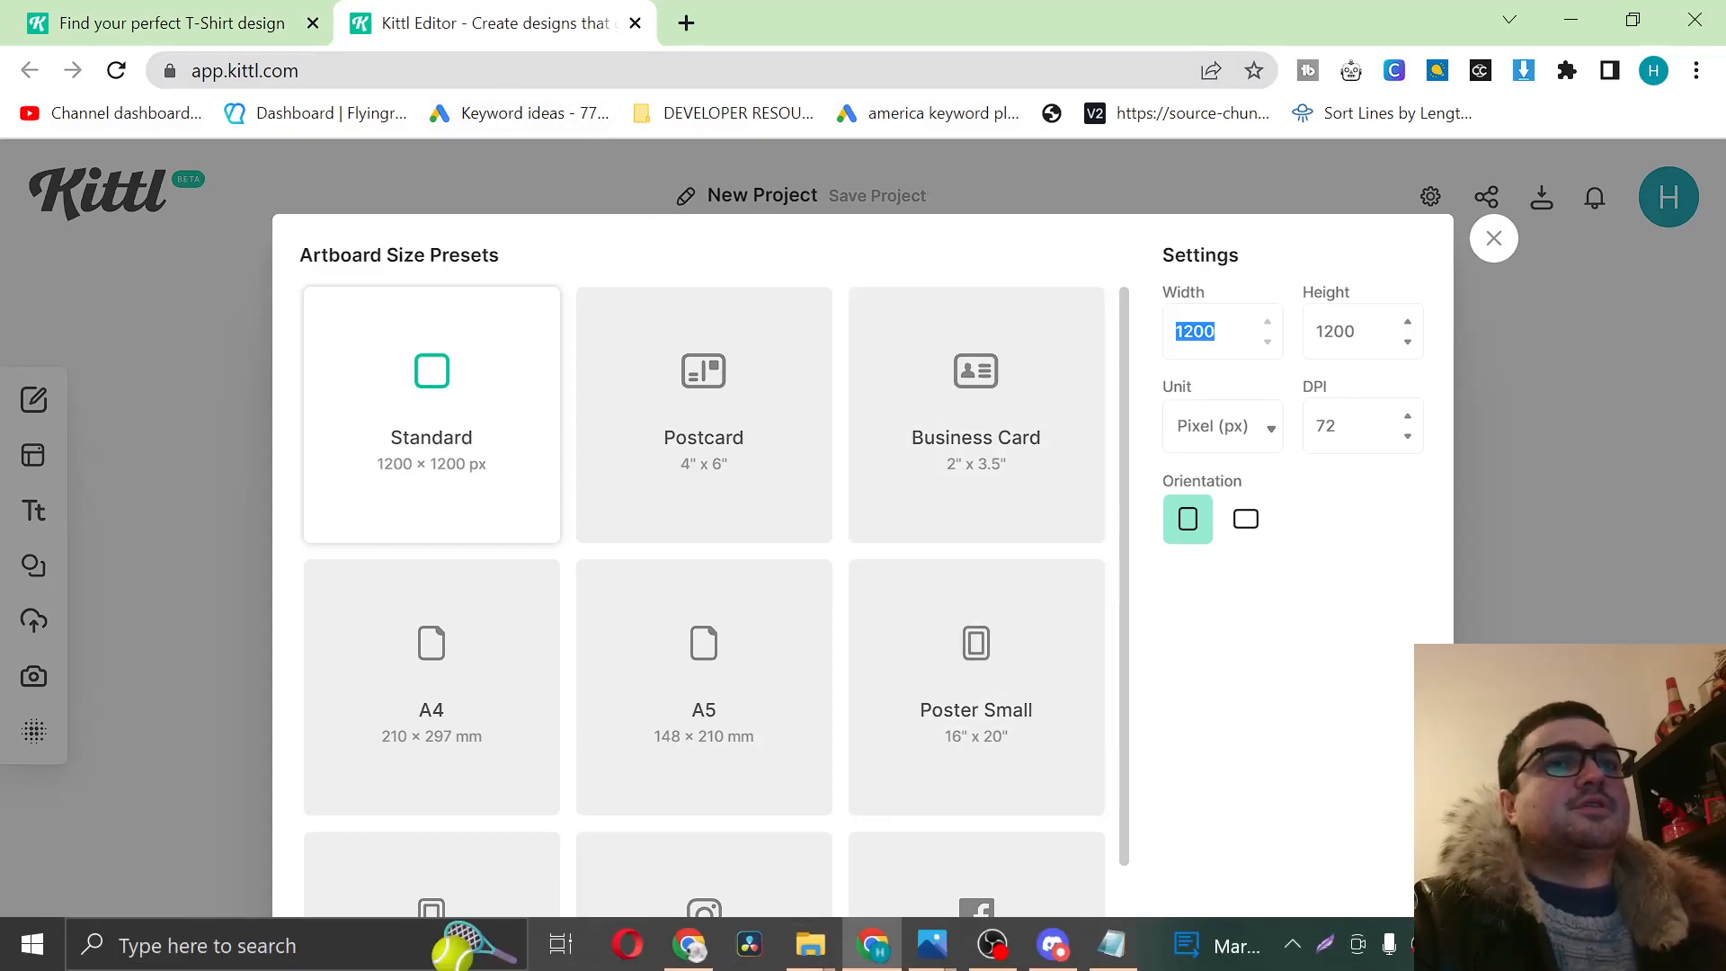
{"action": "left_click", "coordinate": [1494, 238]}
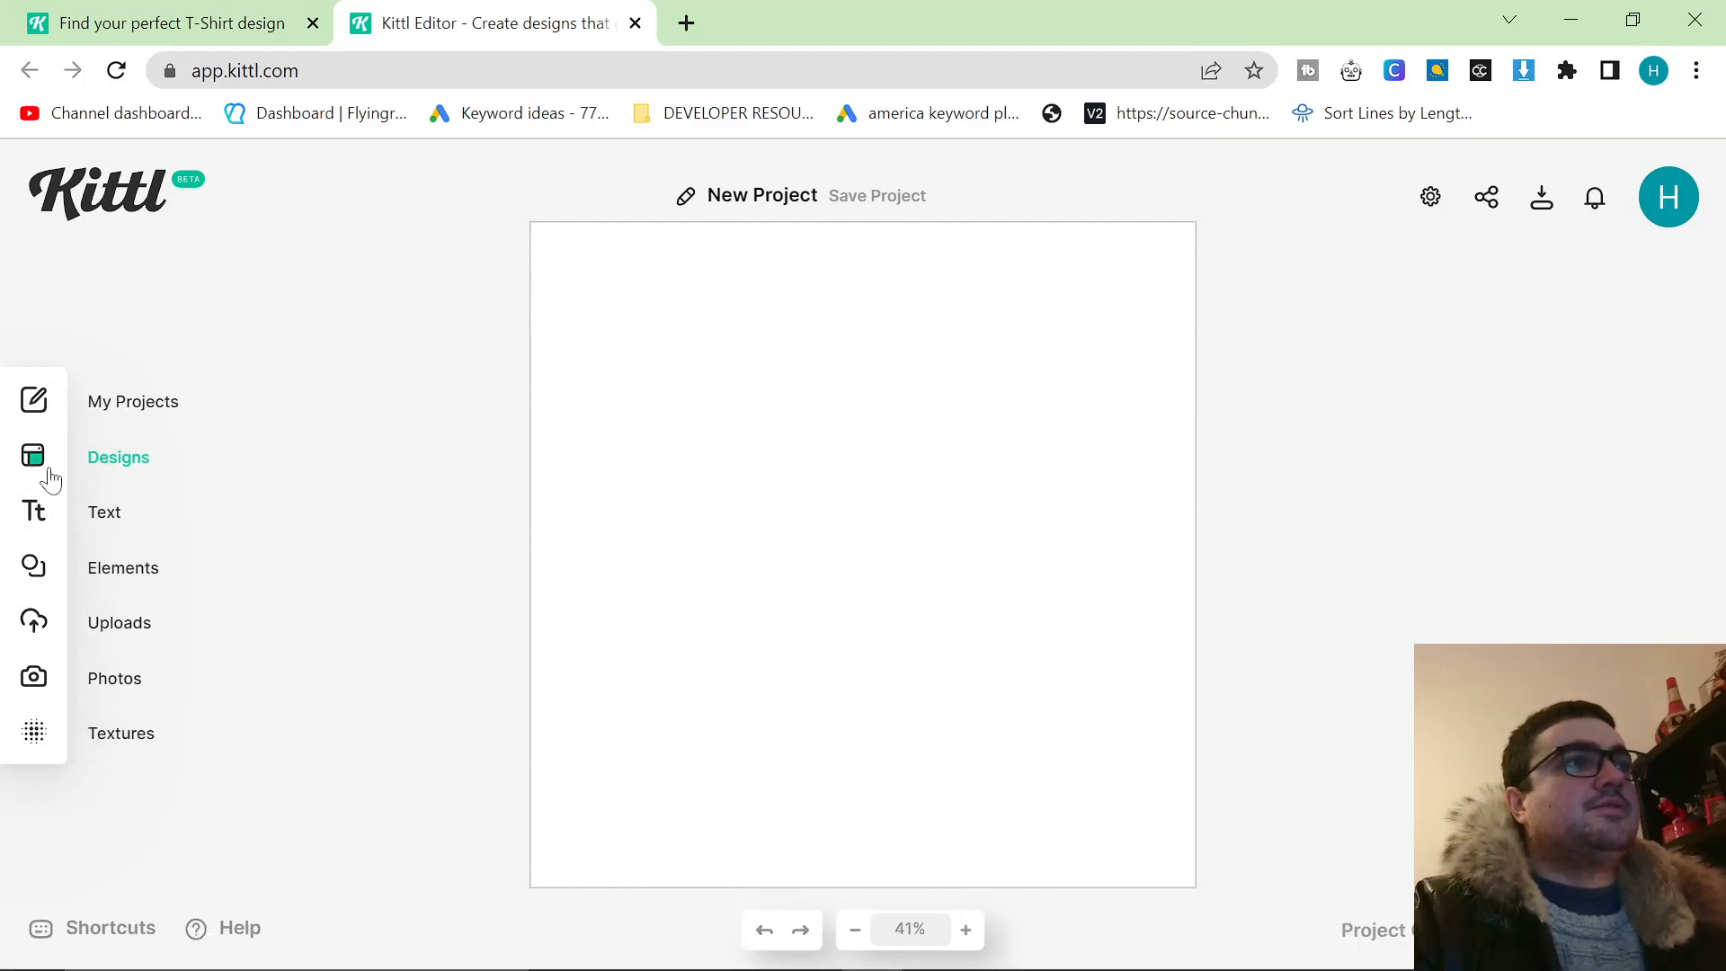
Browse the logo design templates in the editor and show all designs in the Ornate category.
{"action": "left_click", "coordinate": [35, 460]}
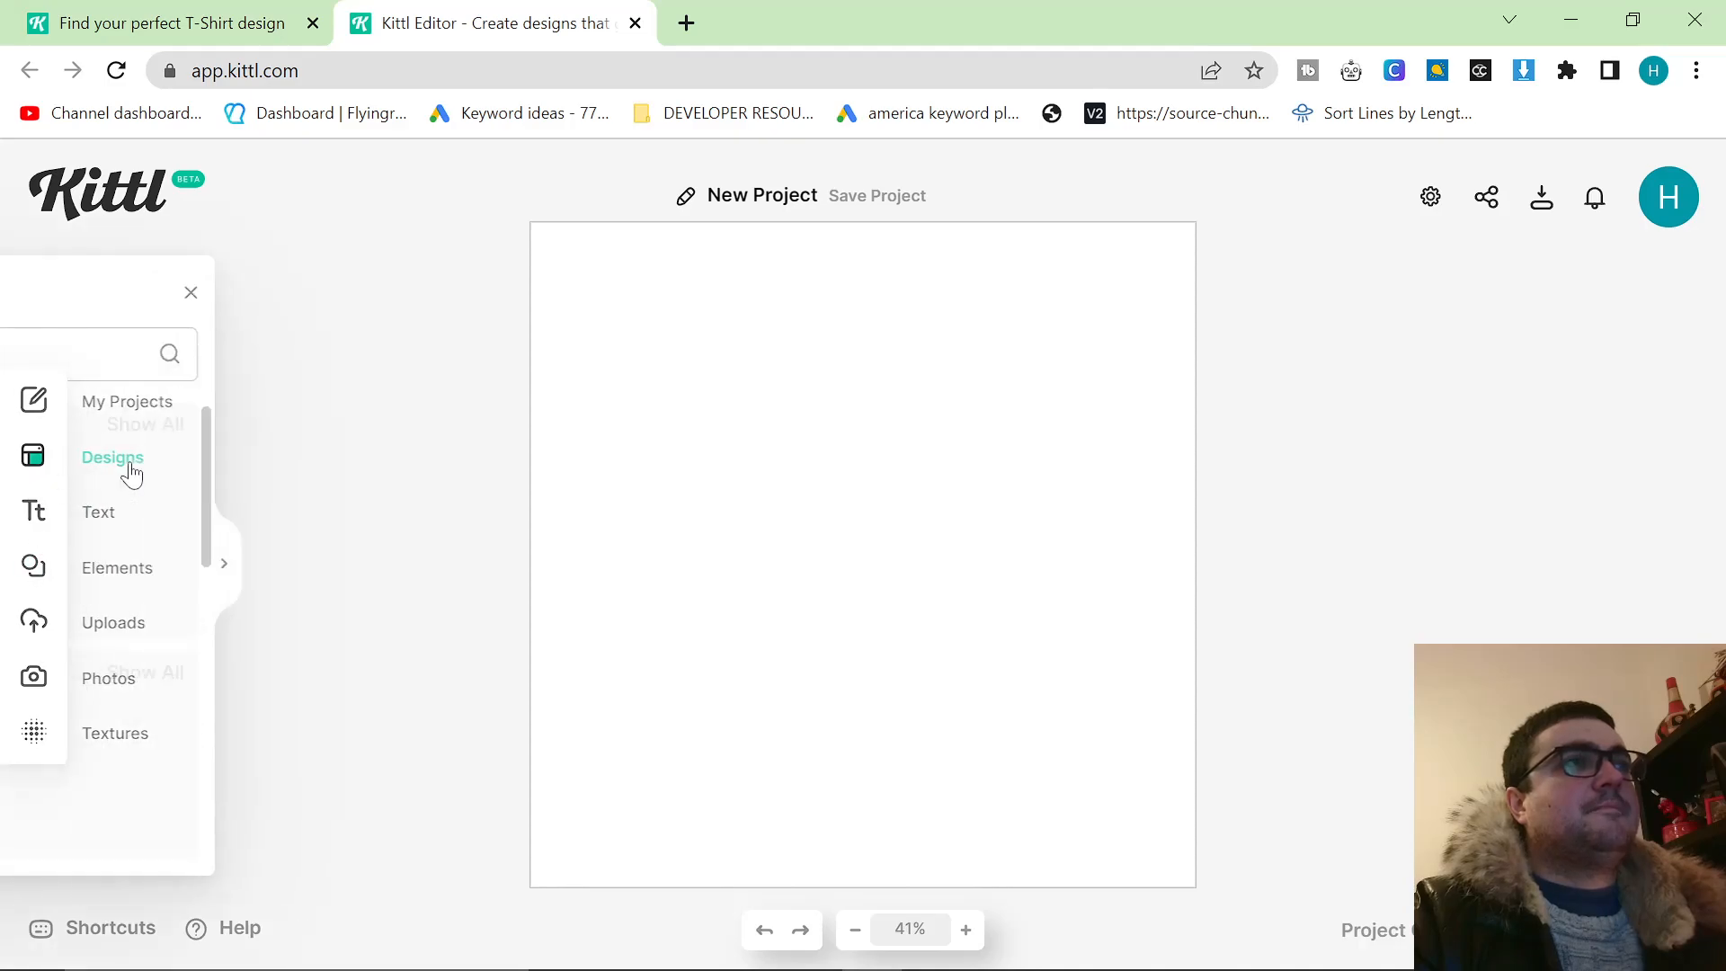
{"action": "scroll", "coordinate": [268, 526], "scroll_direction": "down", "scroll_amount": 5}
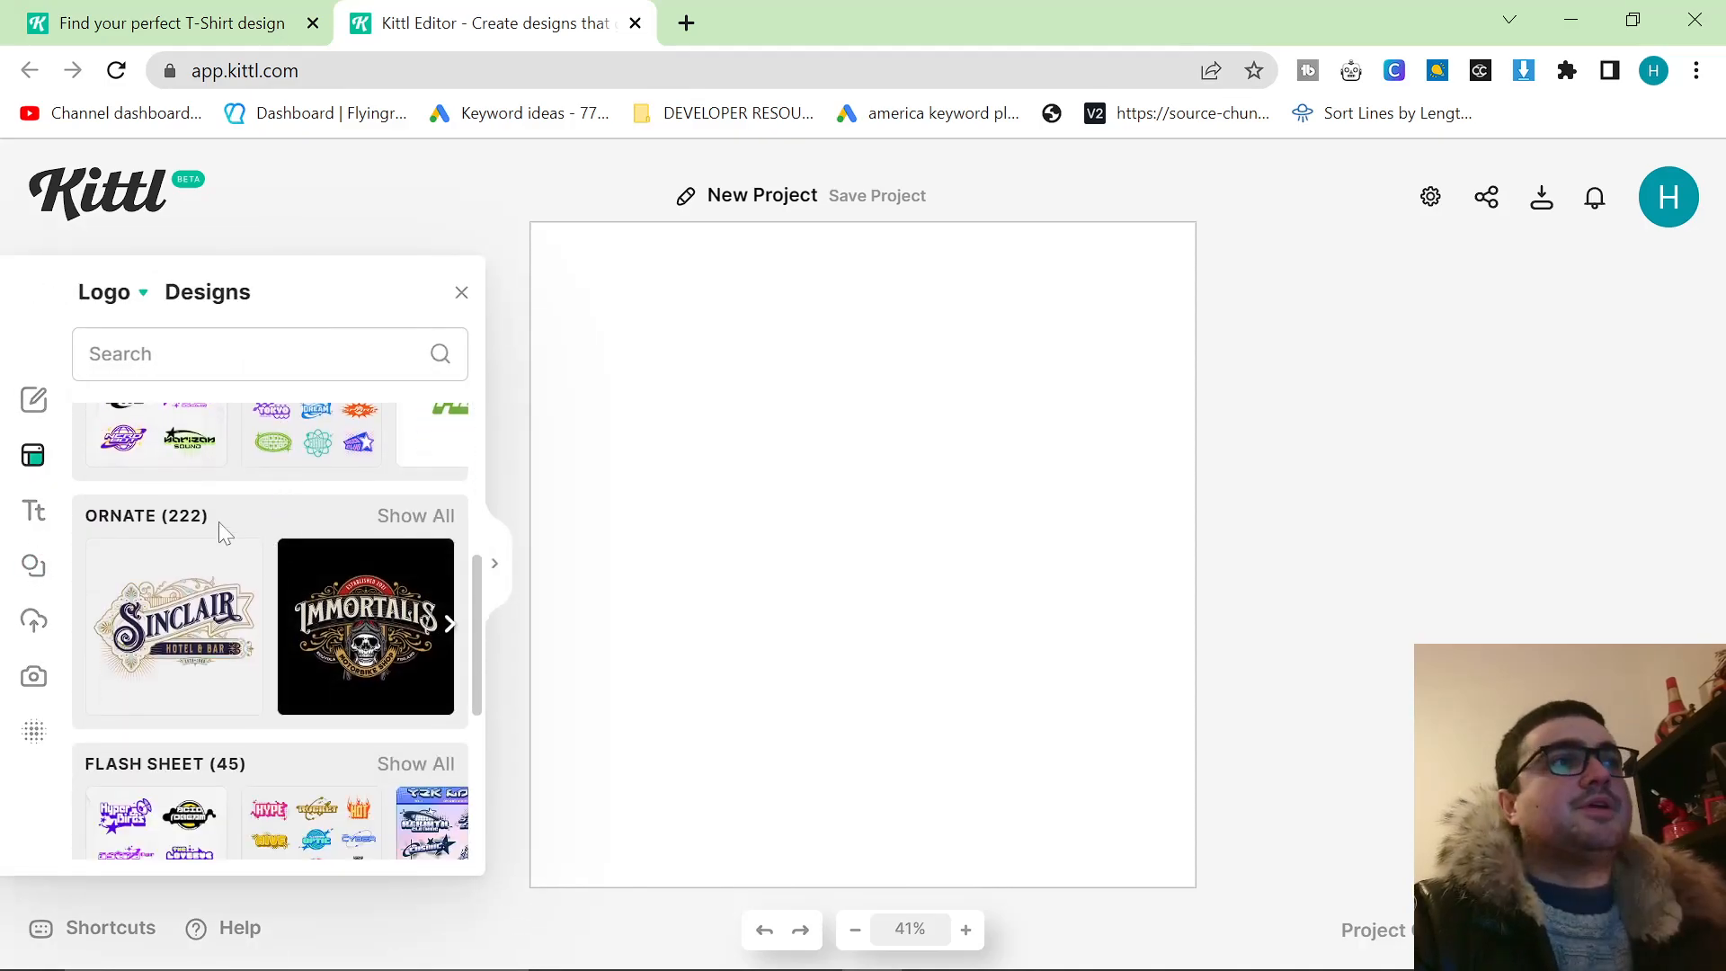
{"action": "scroll", "coordinate": [231, 540], "scroll_direction": "up", "scroll_amount": 2}
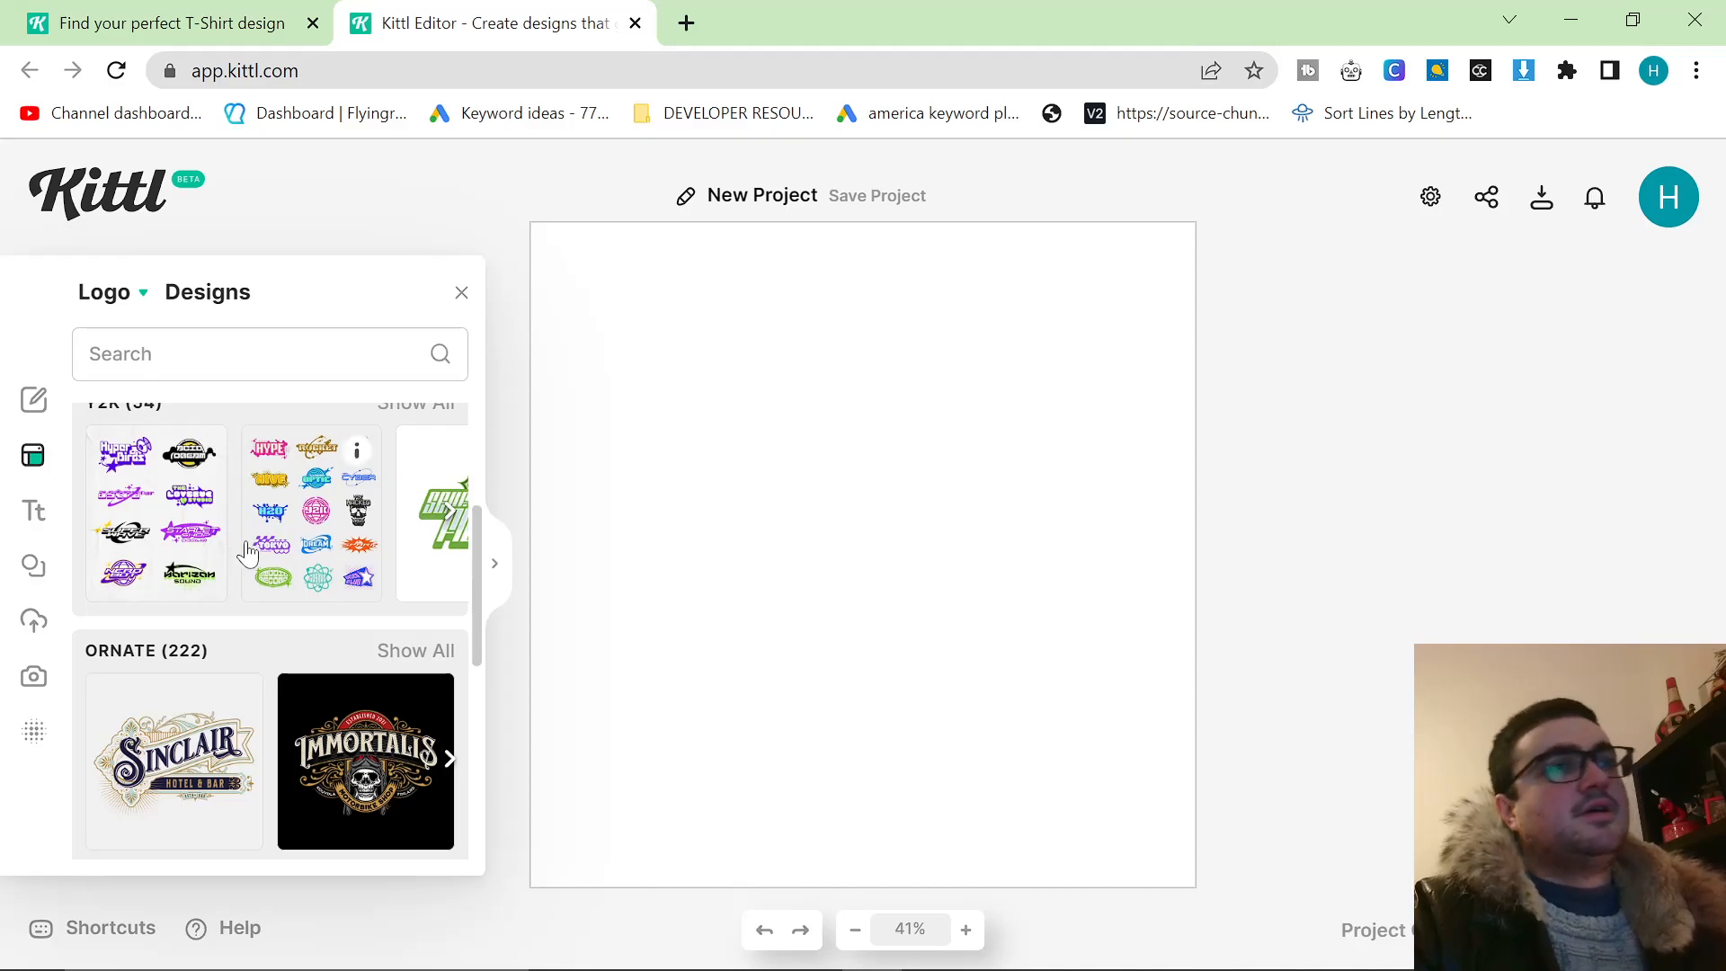
{"action": "scroll", "coordinate": [337, 607], "scroll_direction": "down", "scroll_amount": 2}
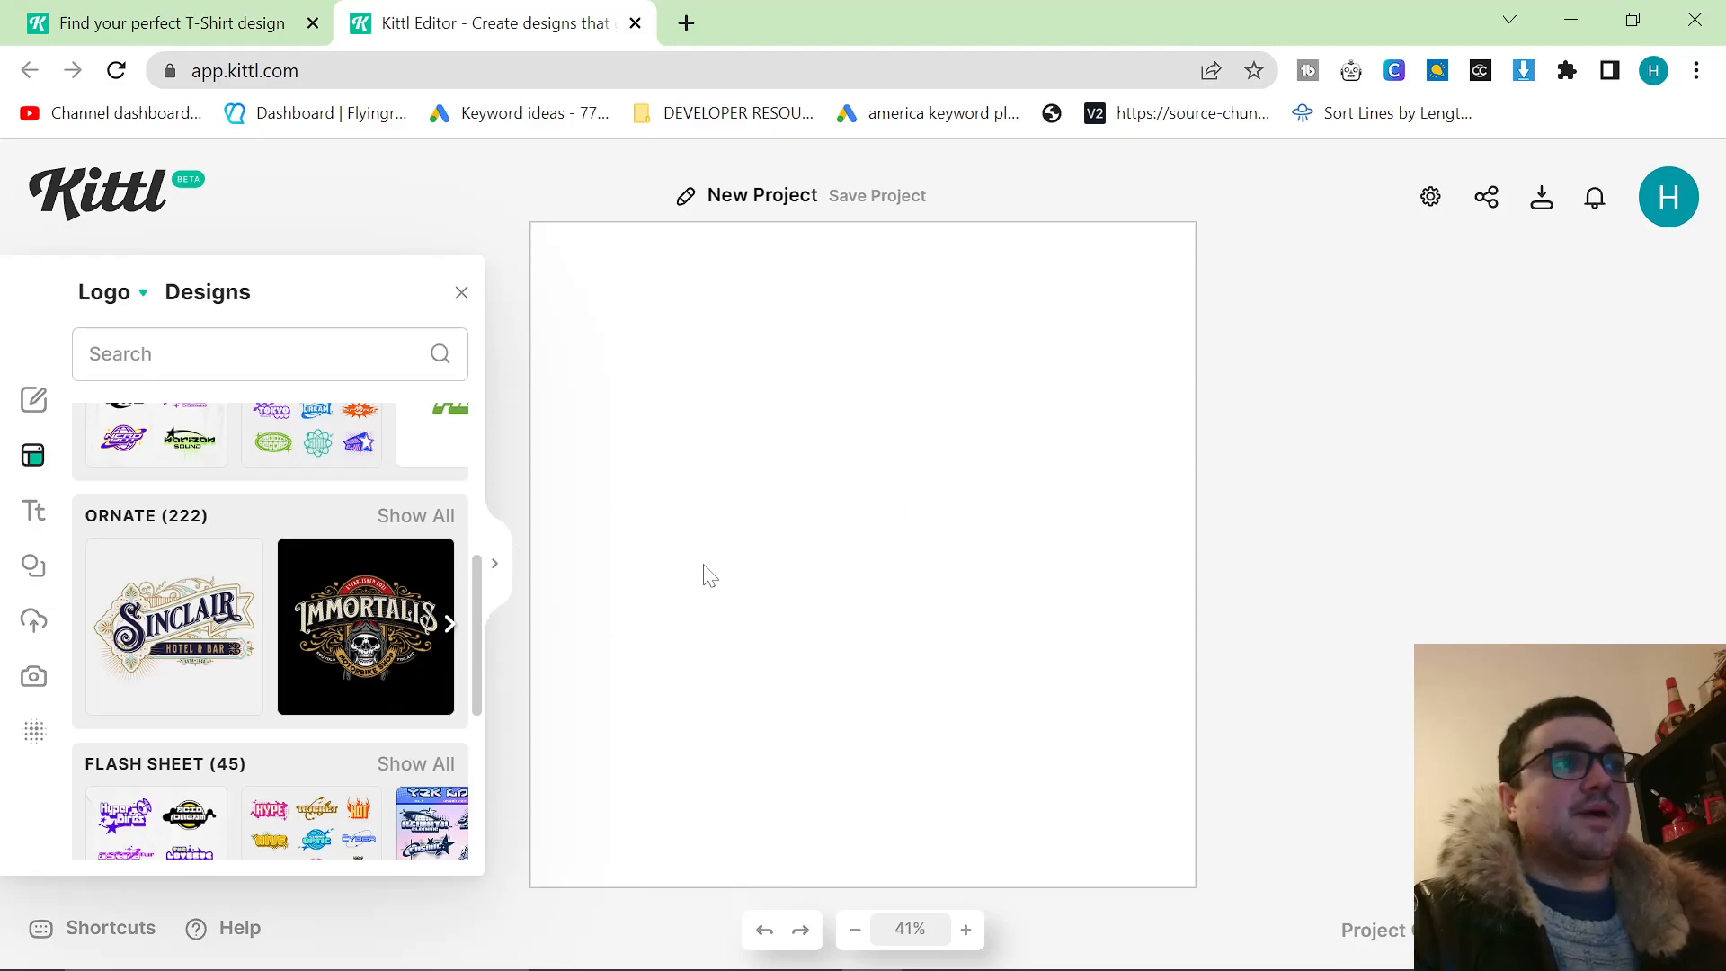
{"action": "left_click", "coordinate": [421, 515]}
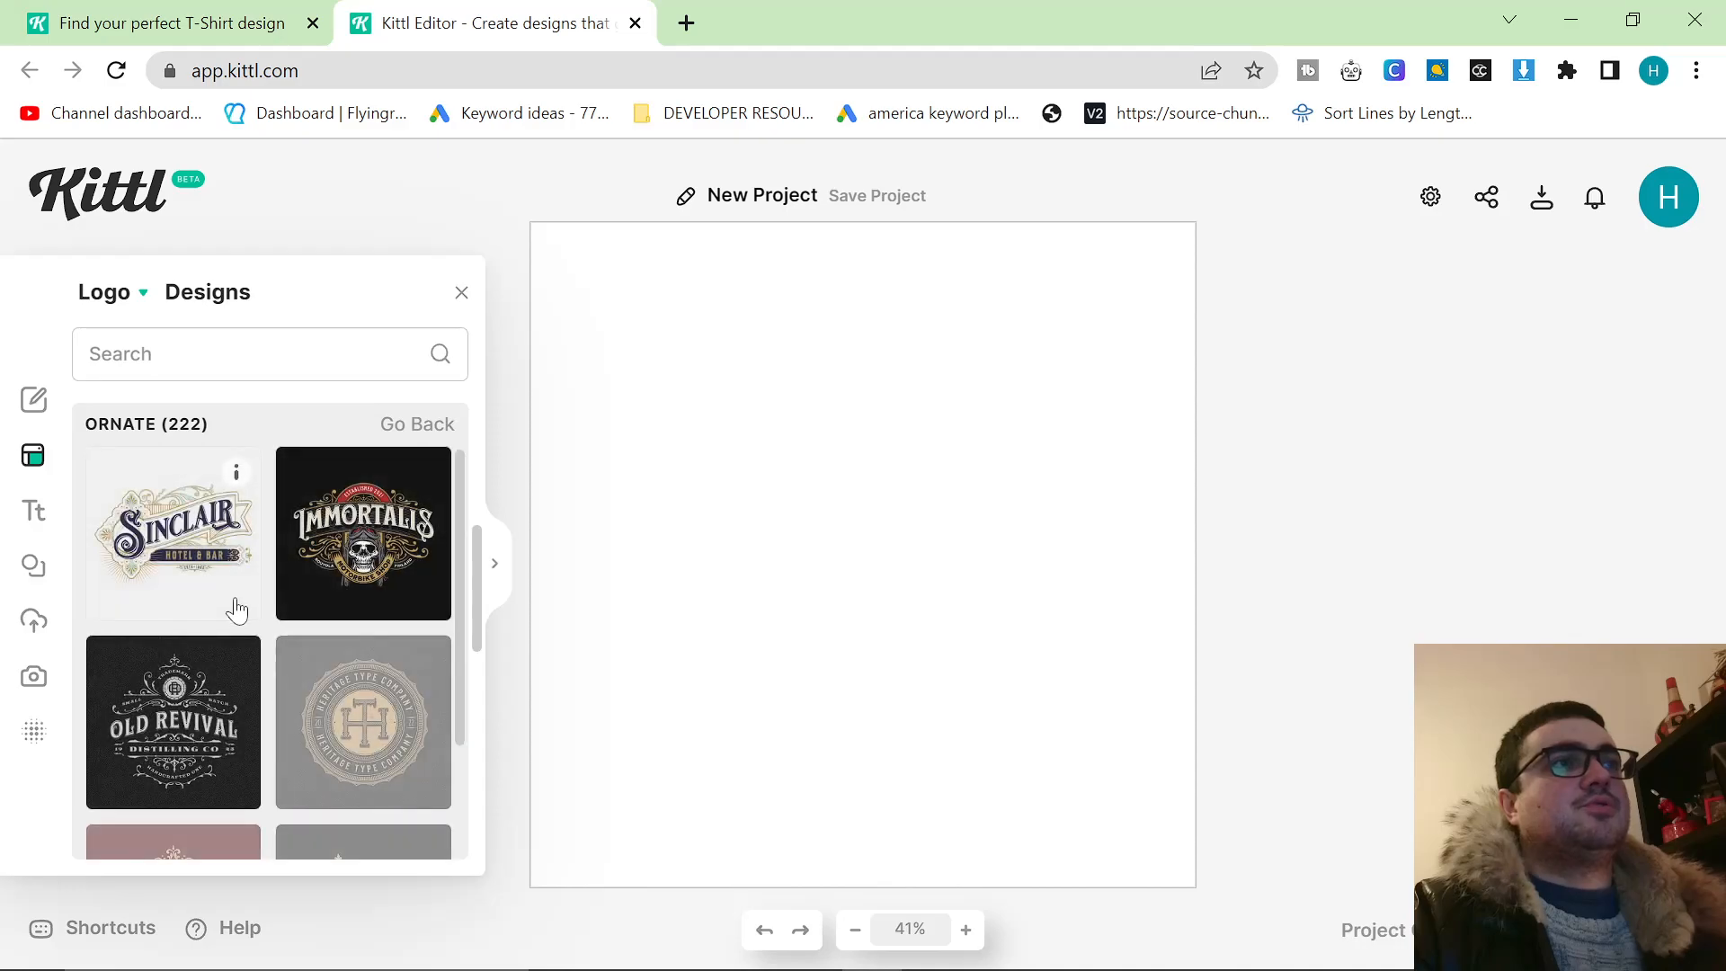
Look through the Ornate templates and load the Immortalis skull motorbike shop design onto the artboard.
{"action": "scroll", "coordinate": [243, 606], "scroll_direction": "down", "scroll_amount": 3}
{"action": "scroll", "coordinate": [297, 620], "scroll_direction": "down", "scroll_amount": 2}
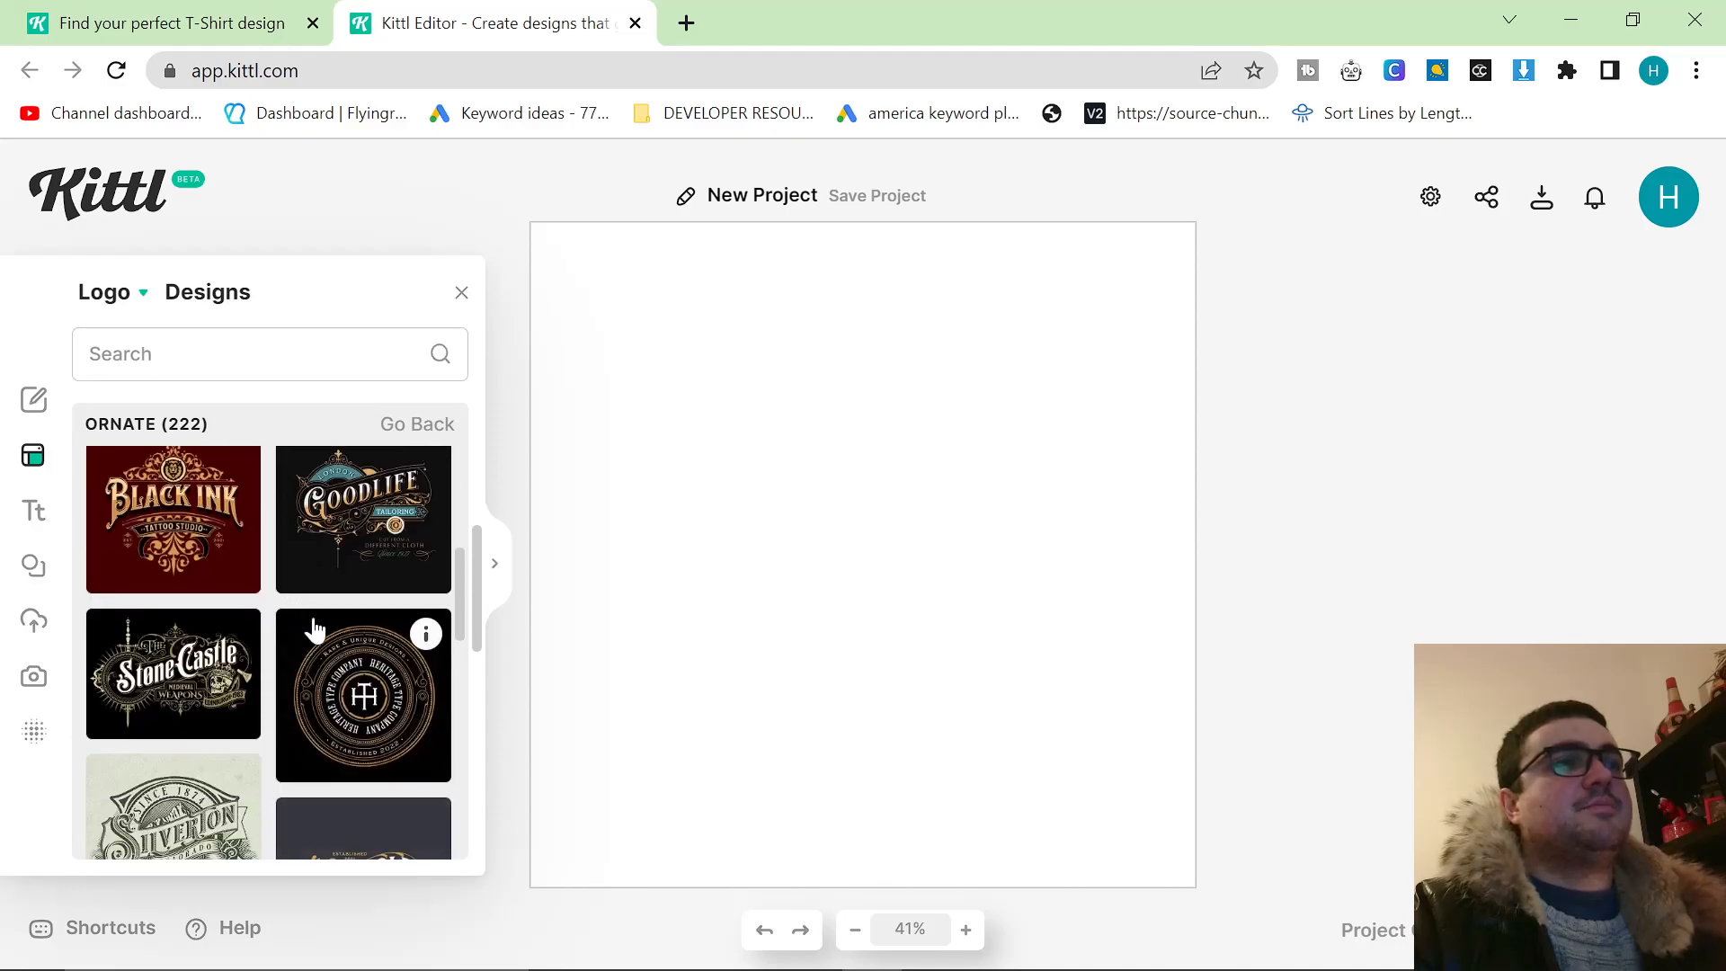
{"action": "scroll", "coordinate": [332, 633], "scroll_direction": "up", "scroll_amount": 3}
{"action": "scroll", "coordinate": [301, 647], "scroll_direction": "up", "scroll_amount": 1}
{"action": "left_click", "coordinate": [327, 570]}
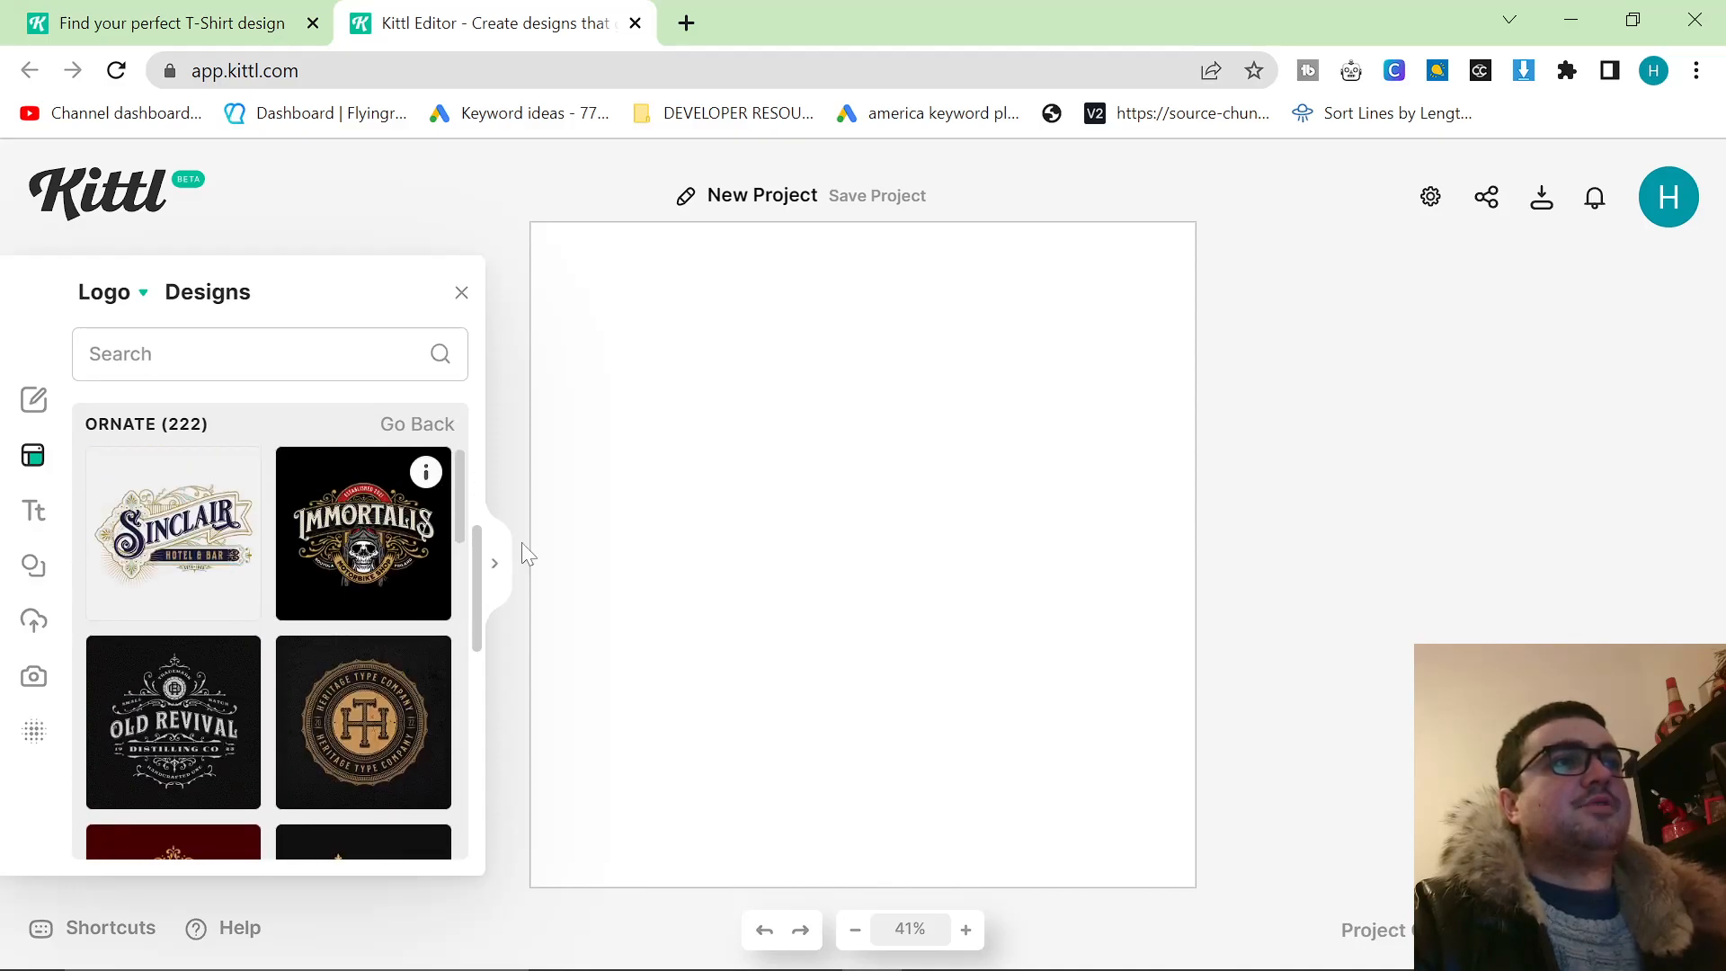
{"action": "left_click", "coordinate": [971, 659]}
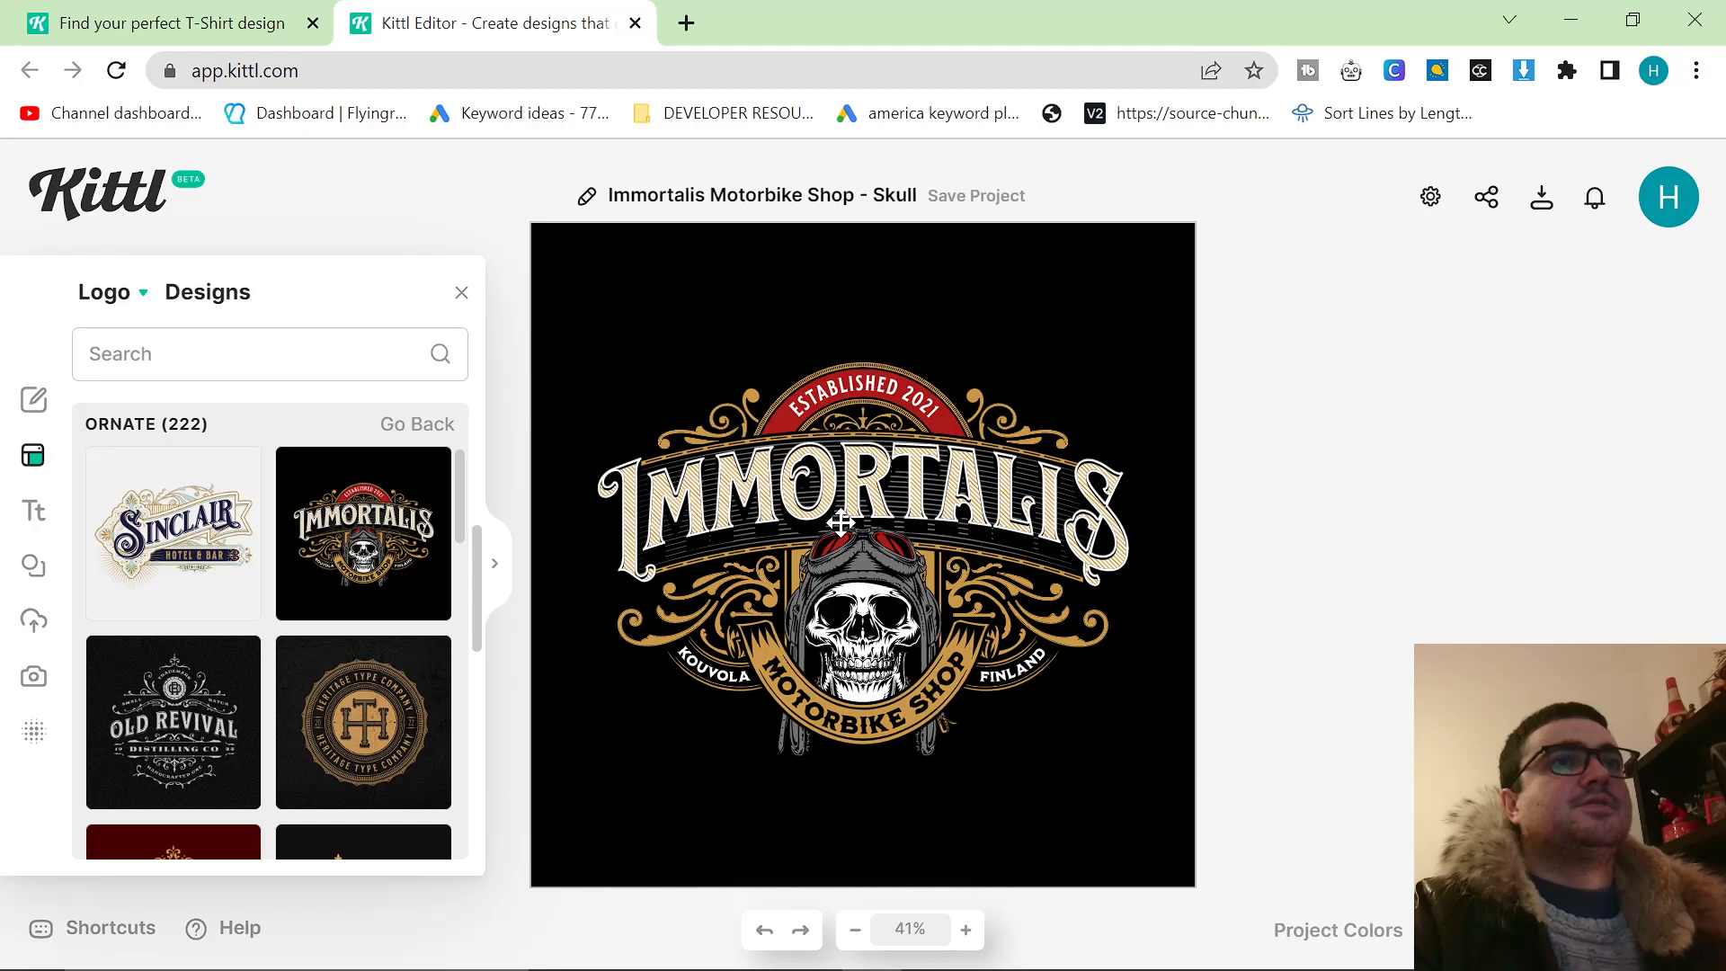
Change the year in the red arc text to 1993 and shift the text to center it on the arc.
{"action": "left_click", "coordinate": [880, 385]}
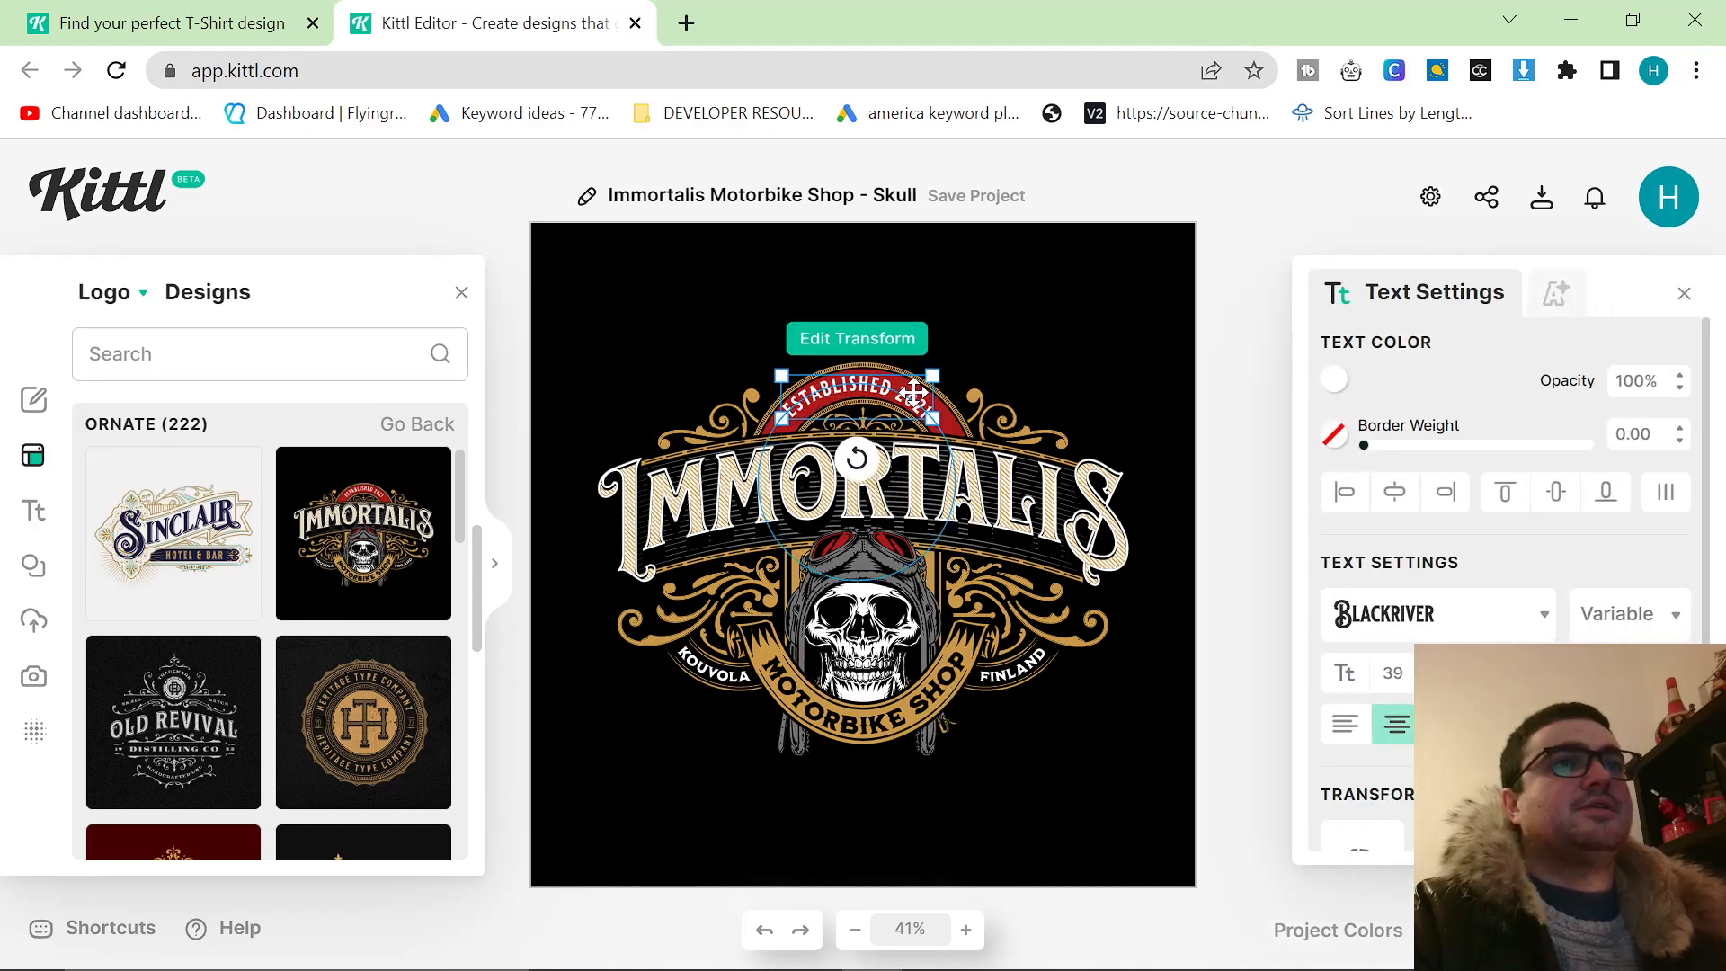
{"action": "double_click", "coordinate": [880, 384]}
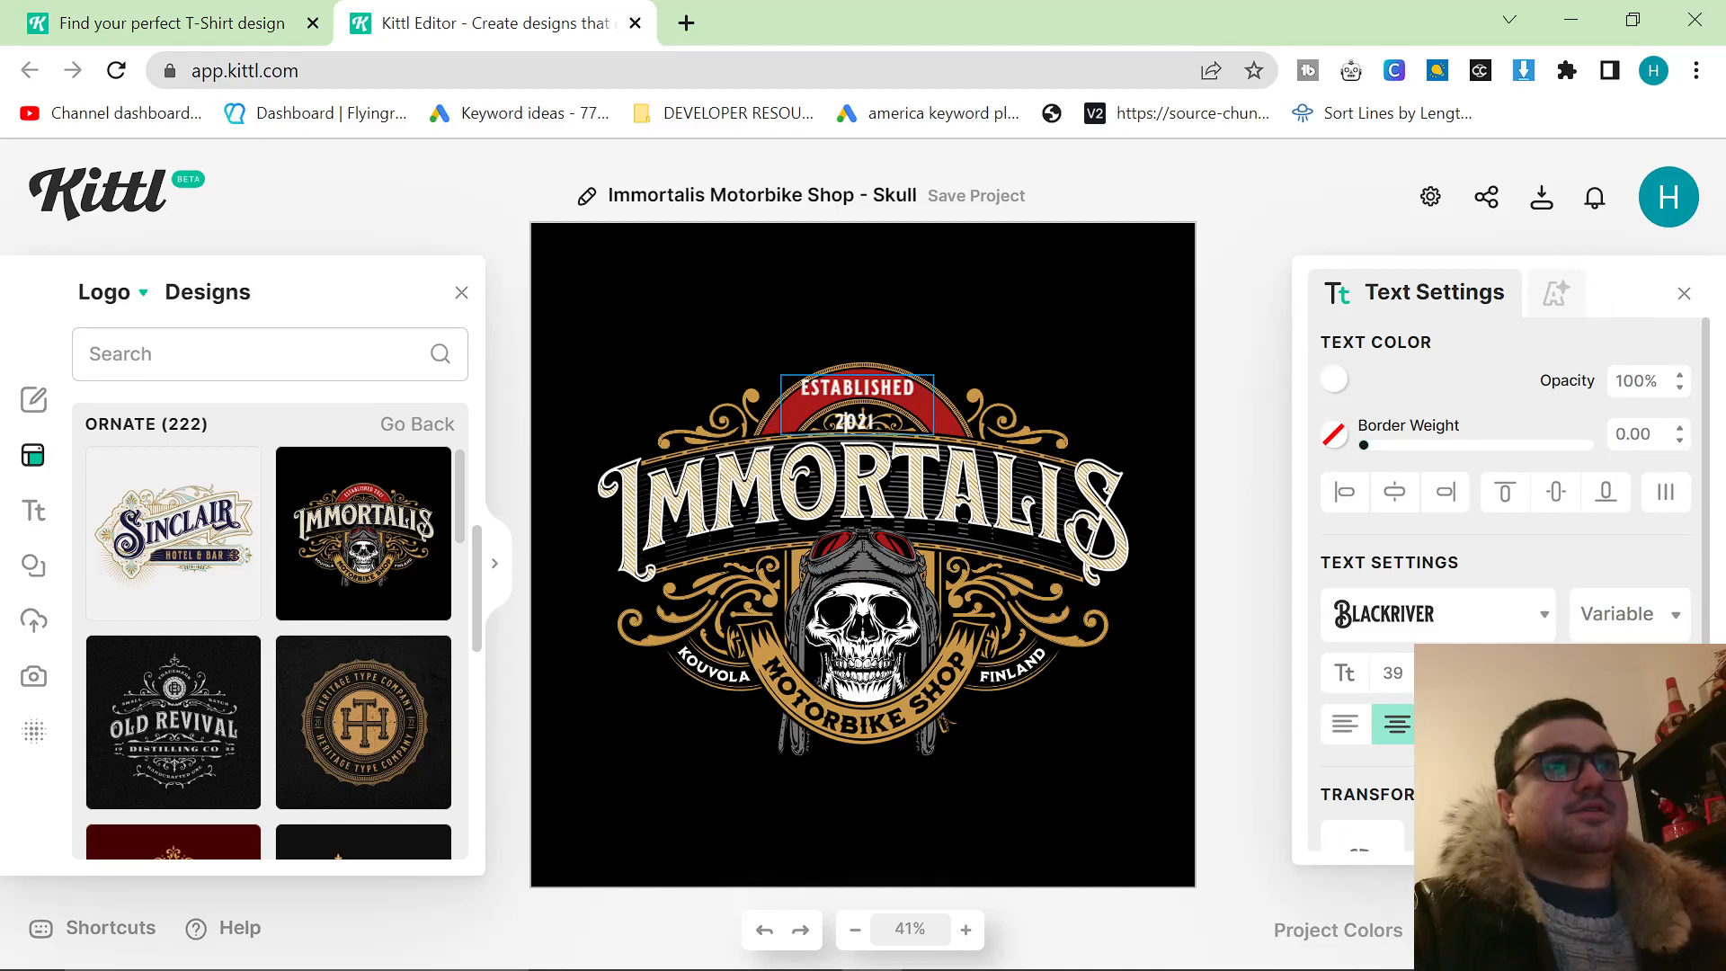
{"action": "key", "text": "BackSpace"}
{"action": "key", "text": "BackSpace"}
{"action": "key", "text": "BackSpace"}
{"action": "key", "text": "BackSpace"}
{"action": "type", "text": "1993"}
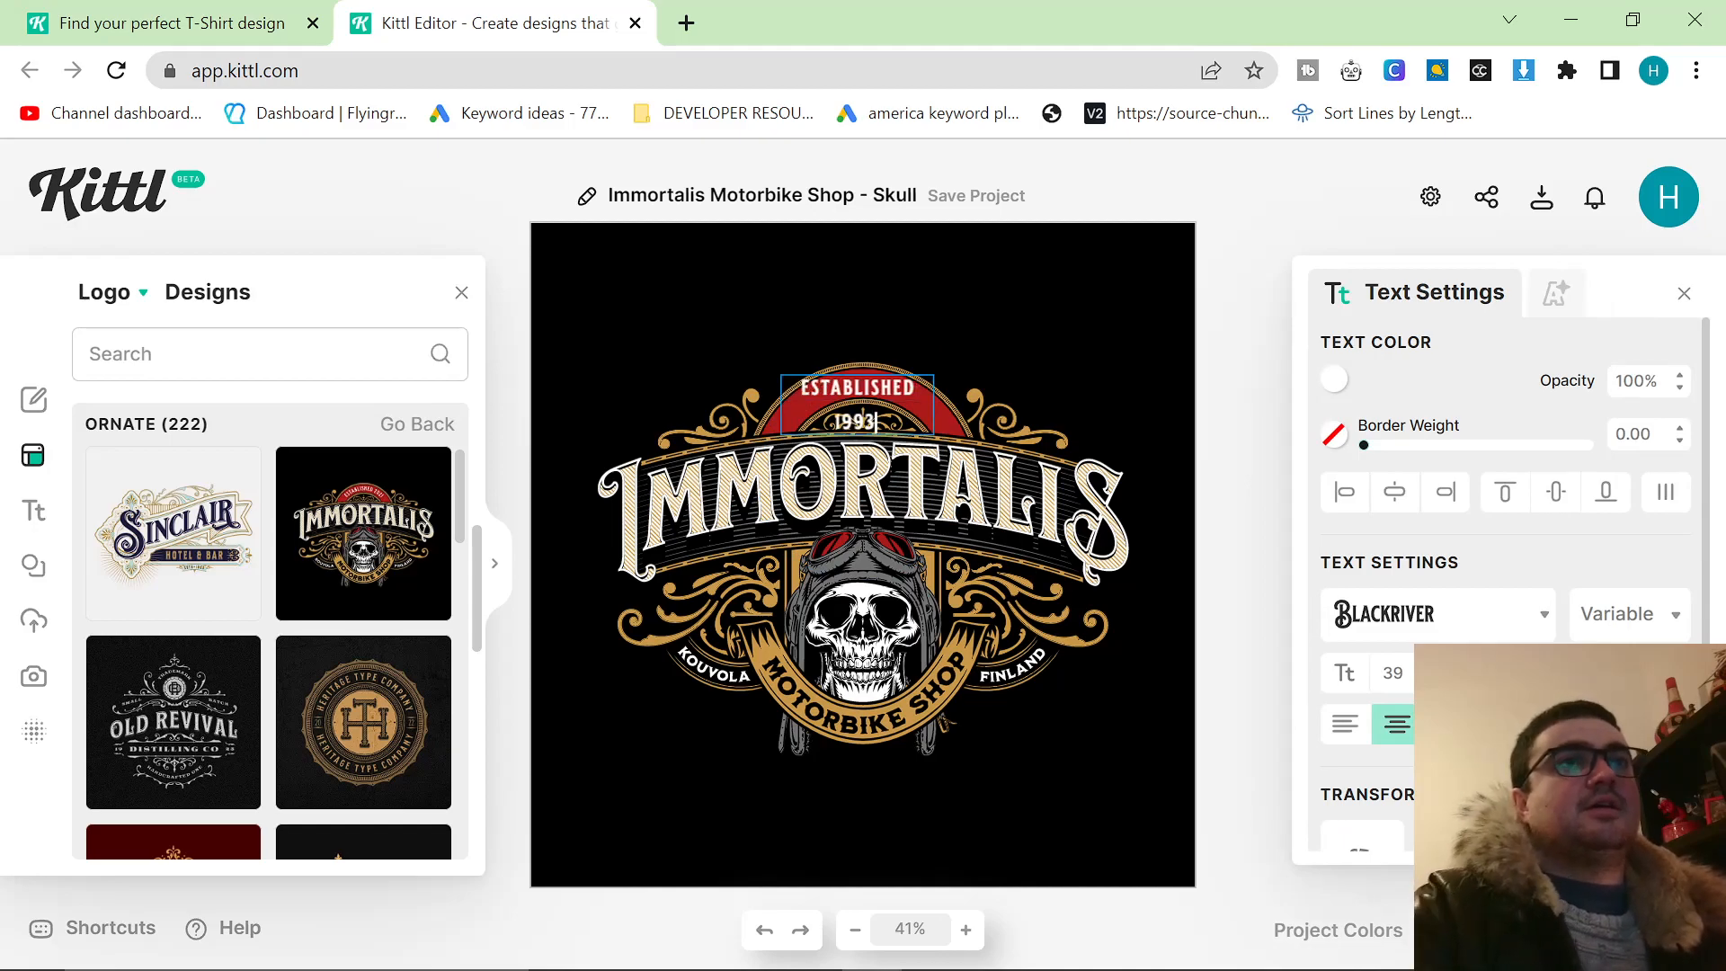
{"action": "left_click", "coordinate": [1249, 353]}
{"action": "left_click_drag", "start_coordinate": [886, 391], "coordinate": [891, 391]}
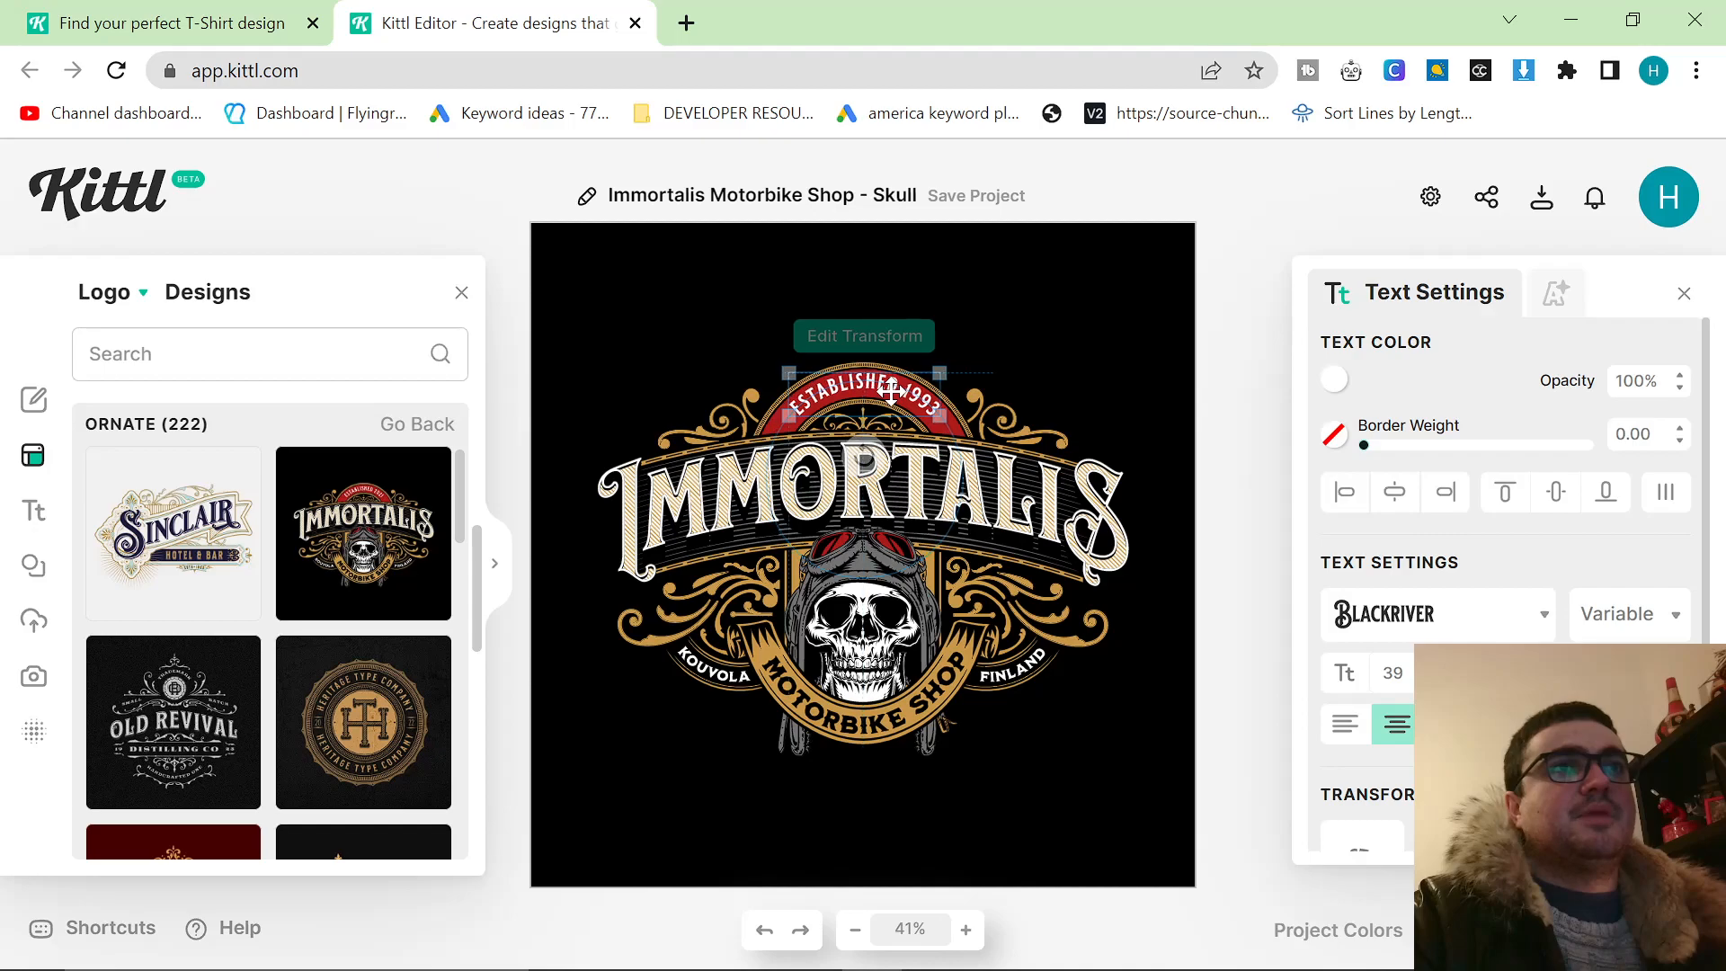
{"action": "left_click", "coordinate": [1245, 401]}
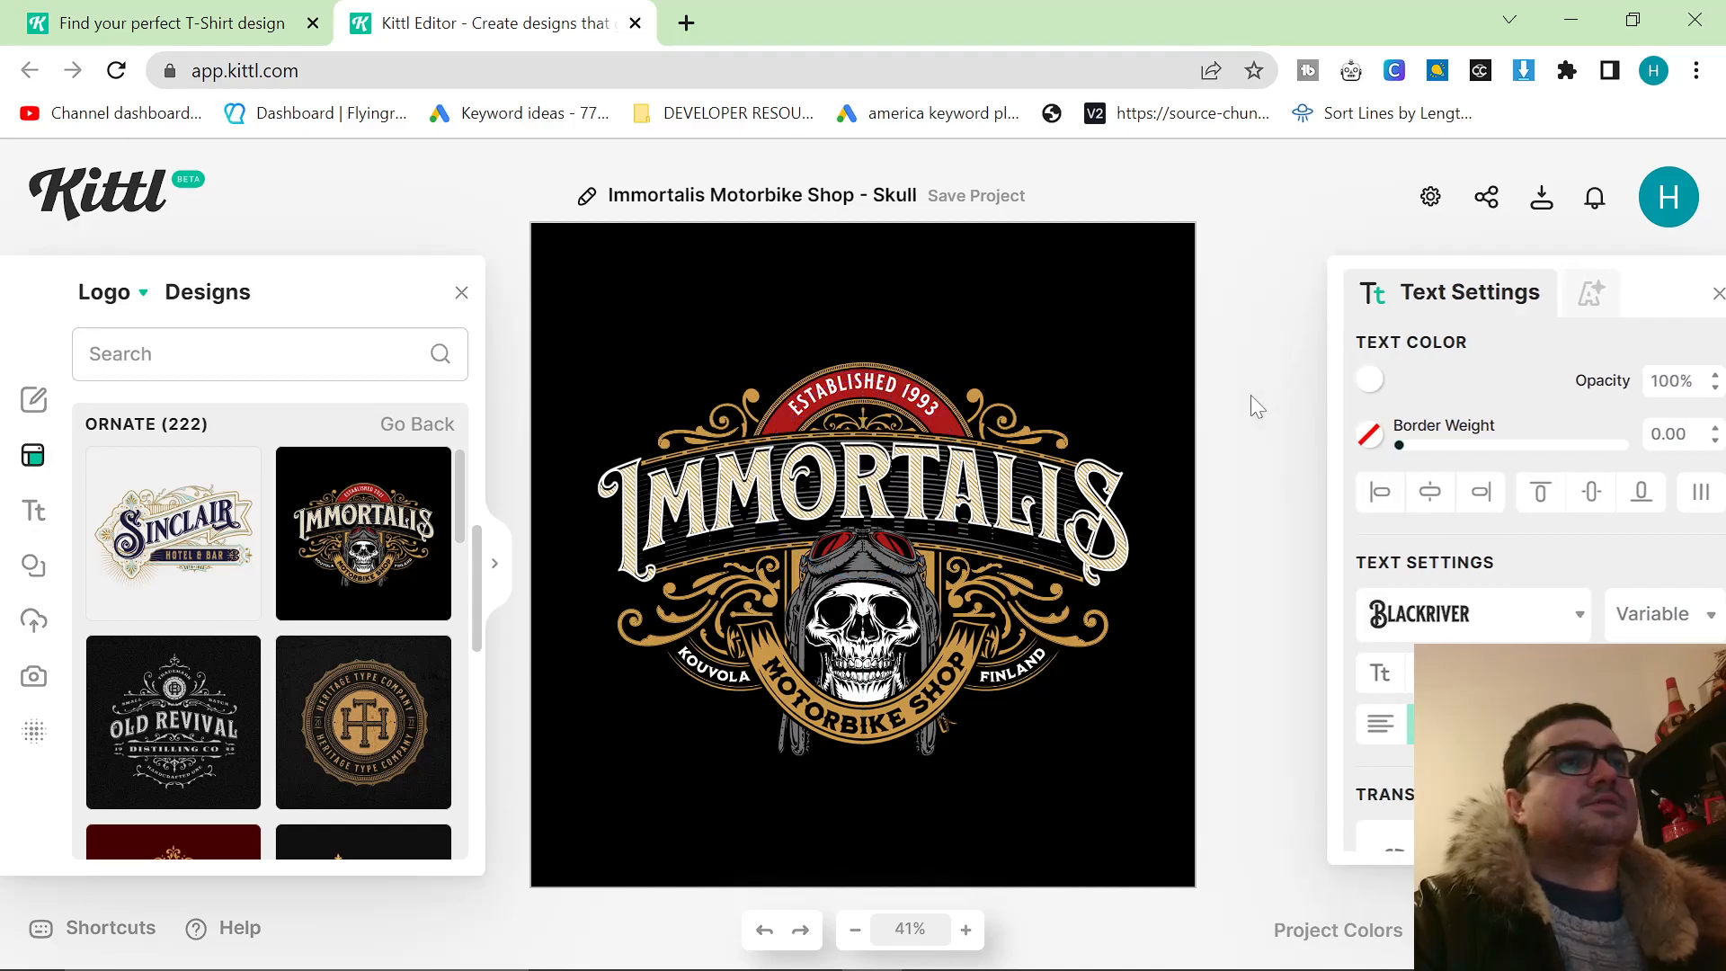
Replace the large headline text above the skull with ORIGINAL.
{"action": "double_click", "coordinate": [898, 494]}
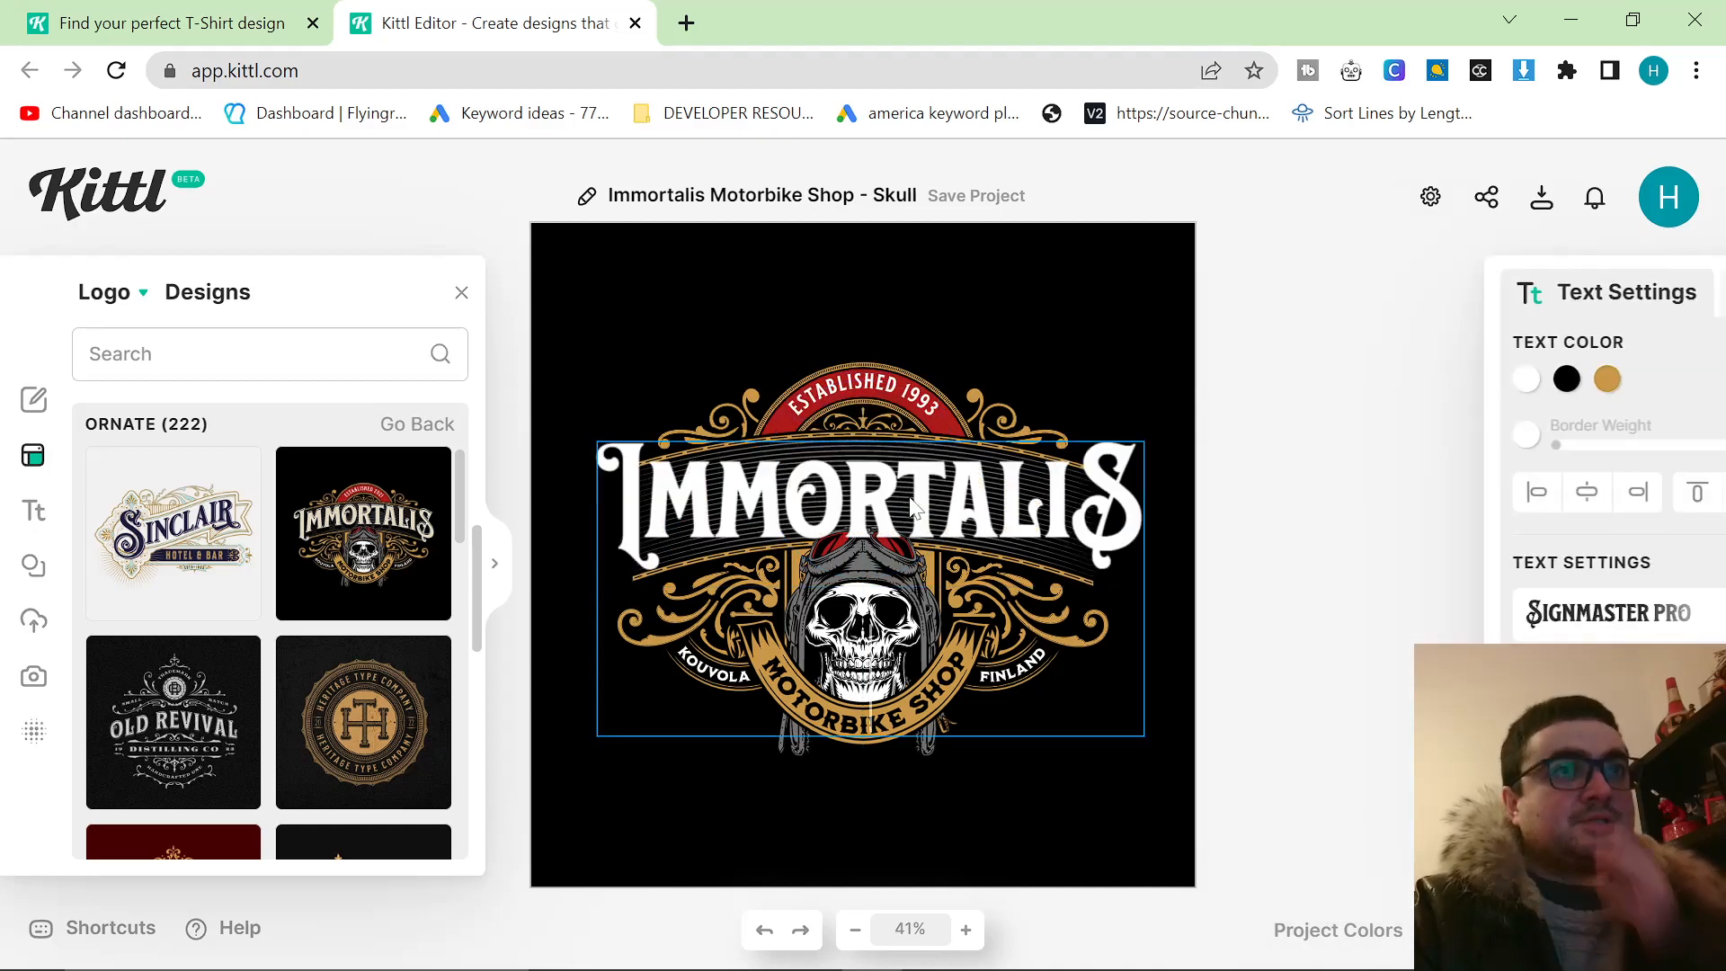
{"action": "key", "text": "ctrl+a"}
{"action": "type", "text": "P"}
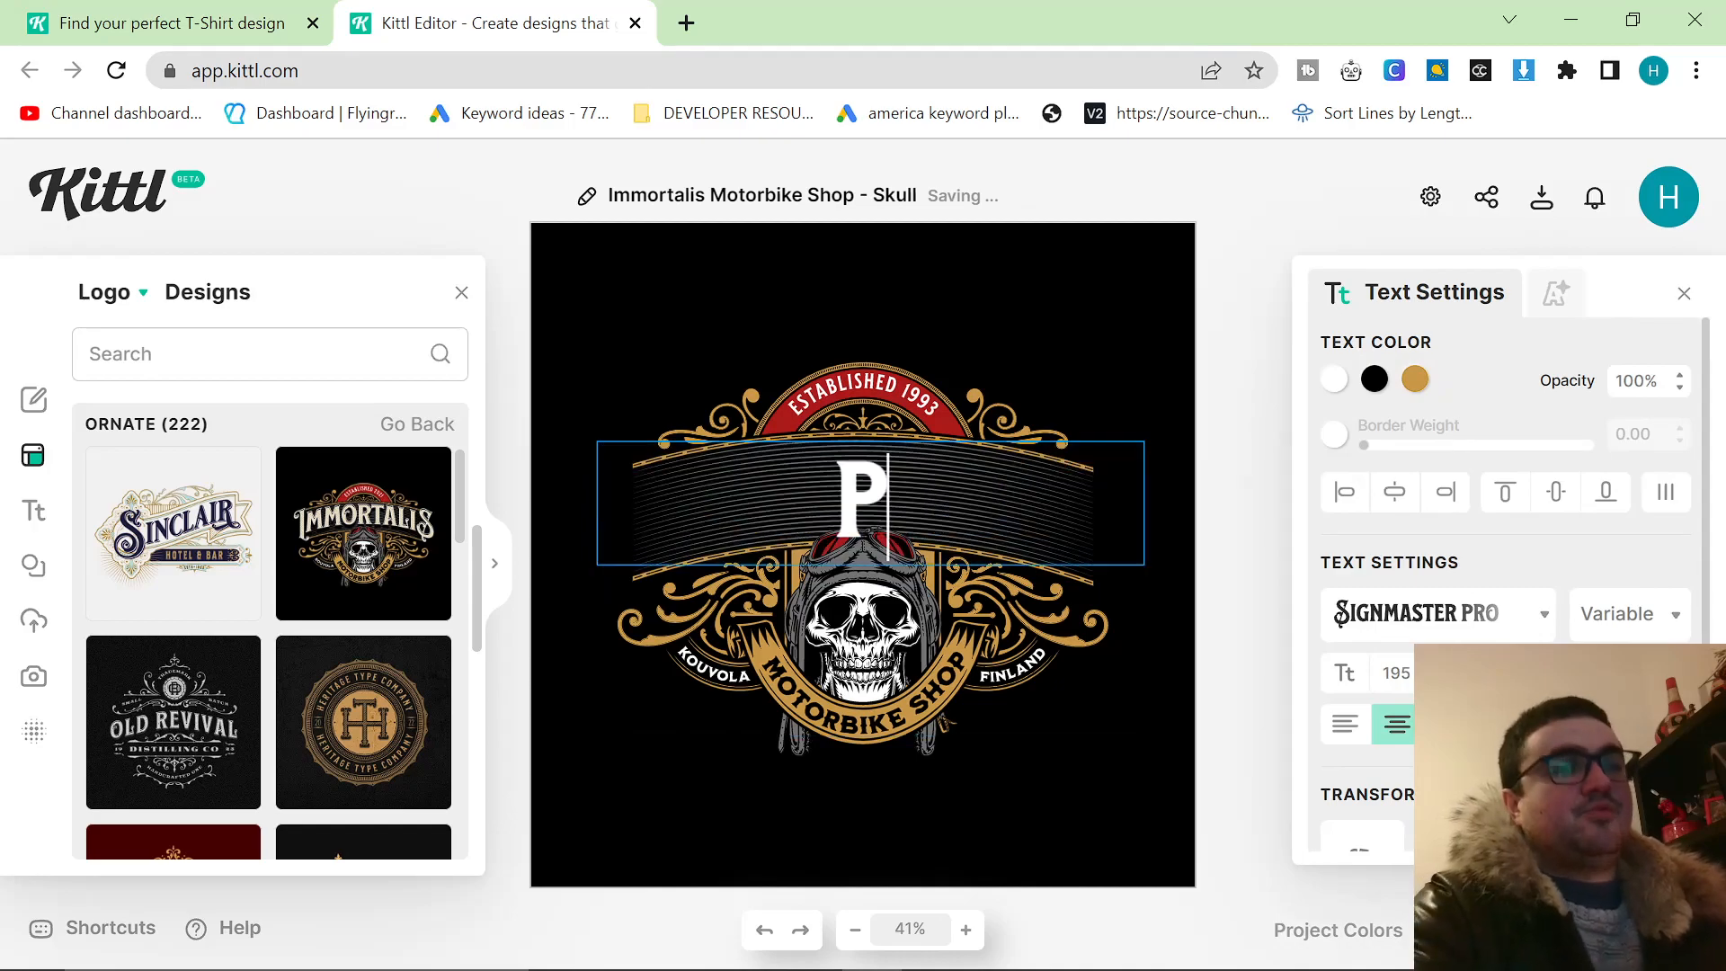
{"action": "key", "text": "BackSpace"}
{"action": "type", "text": "ORIGINAL"}
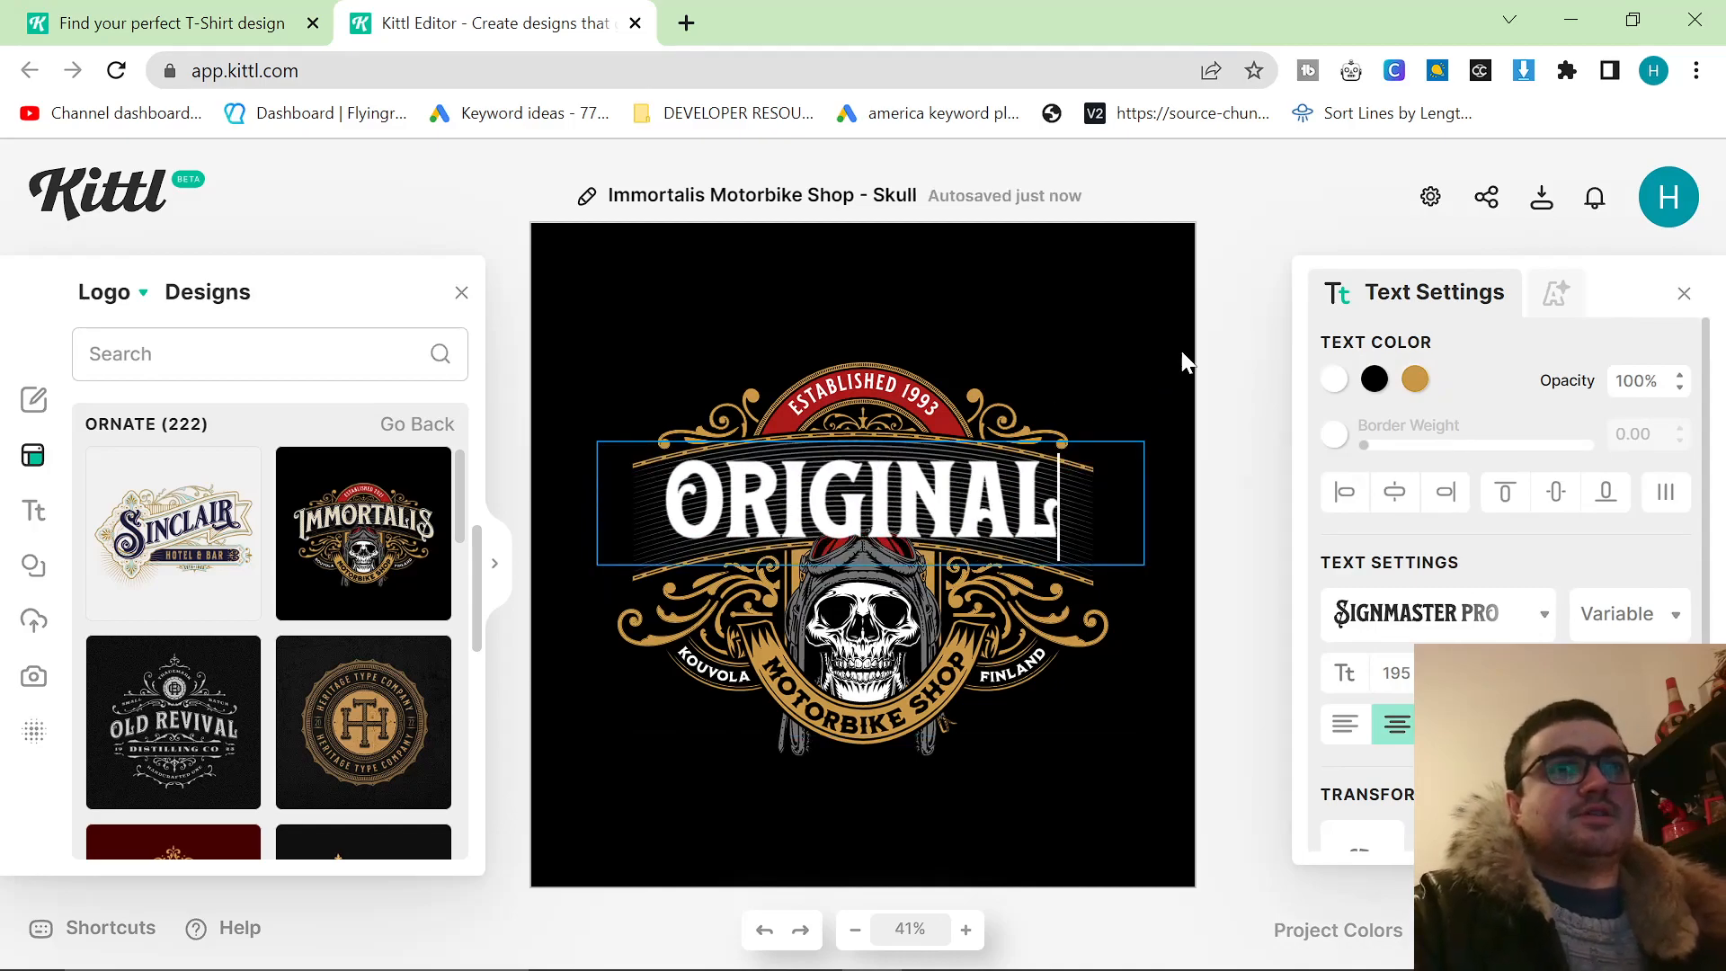
{"action": "key", "text": "Escape"}
Change the curved gold banner text below the skull to MOTORBIKE HEAD.
{"action": "left_click", "coordinate": [873, 722]}
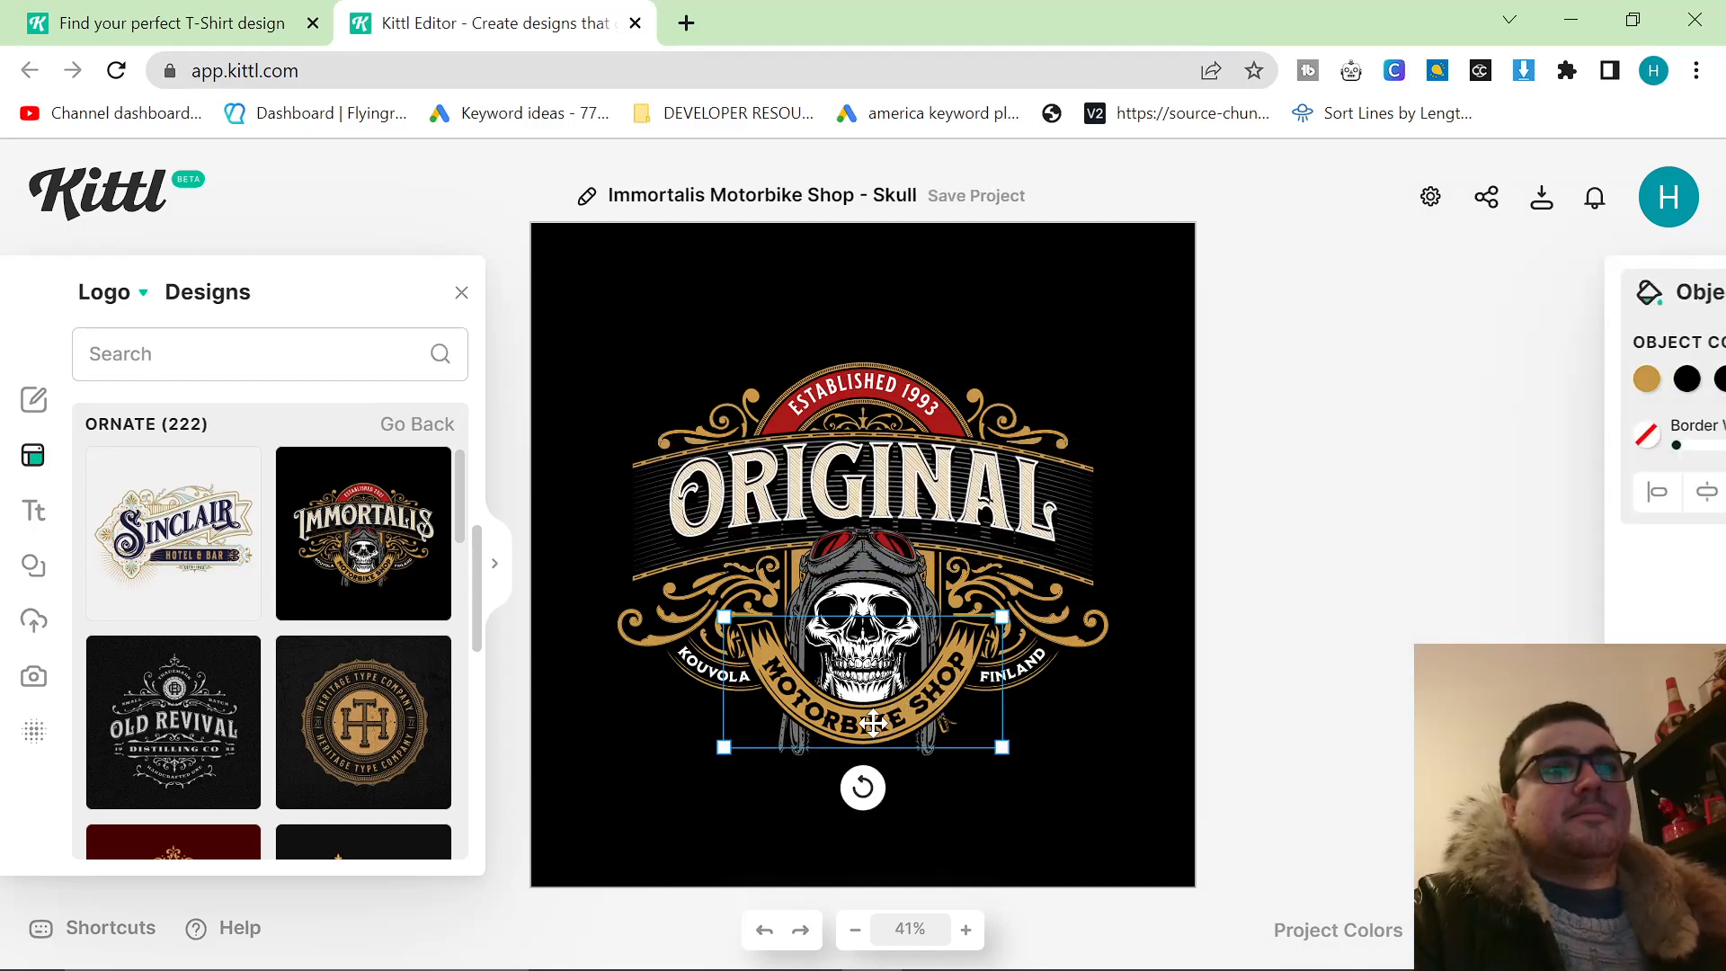
{"action": "double_click", "coordinate": [856, 726]}
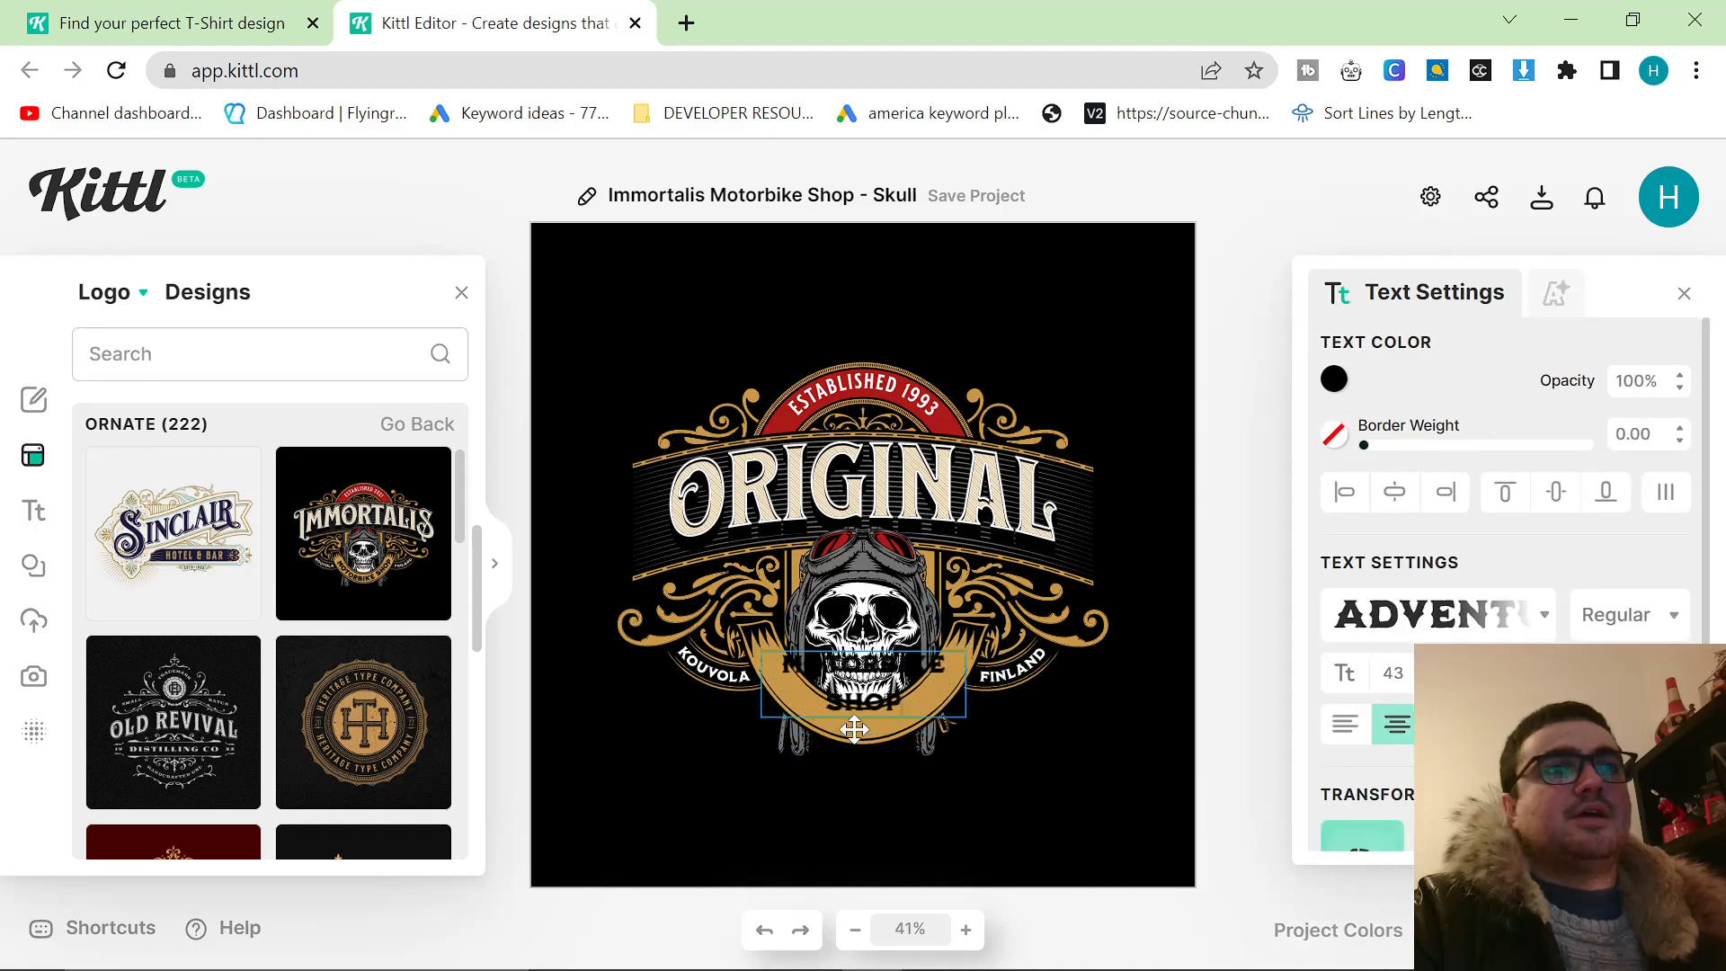
{"action": "double_click", "coordinate": [863, 704]}
{"action": "type", "text": "HEAD"}
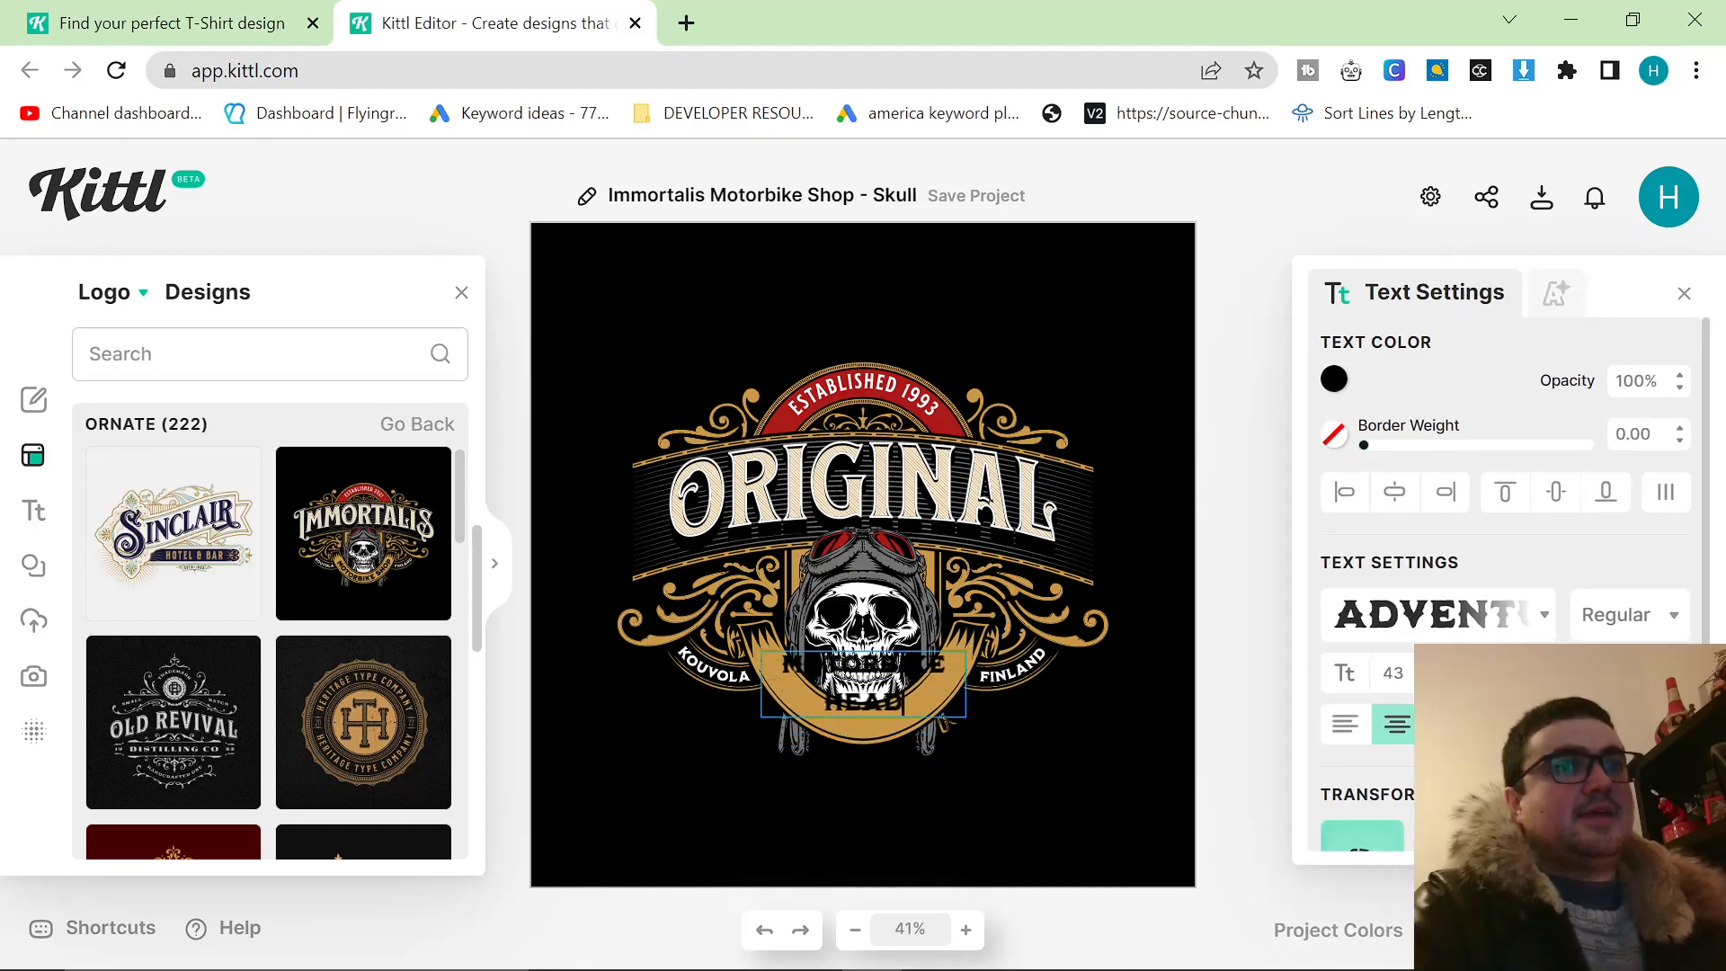
{"action": "key", "text": "Escape"}
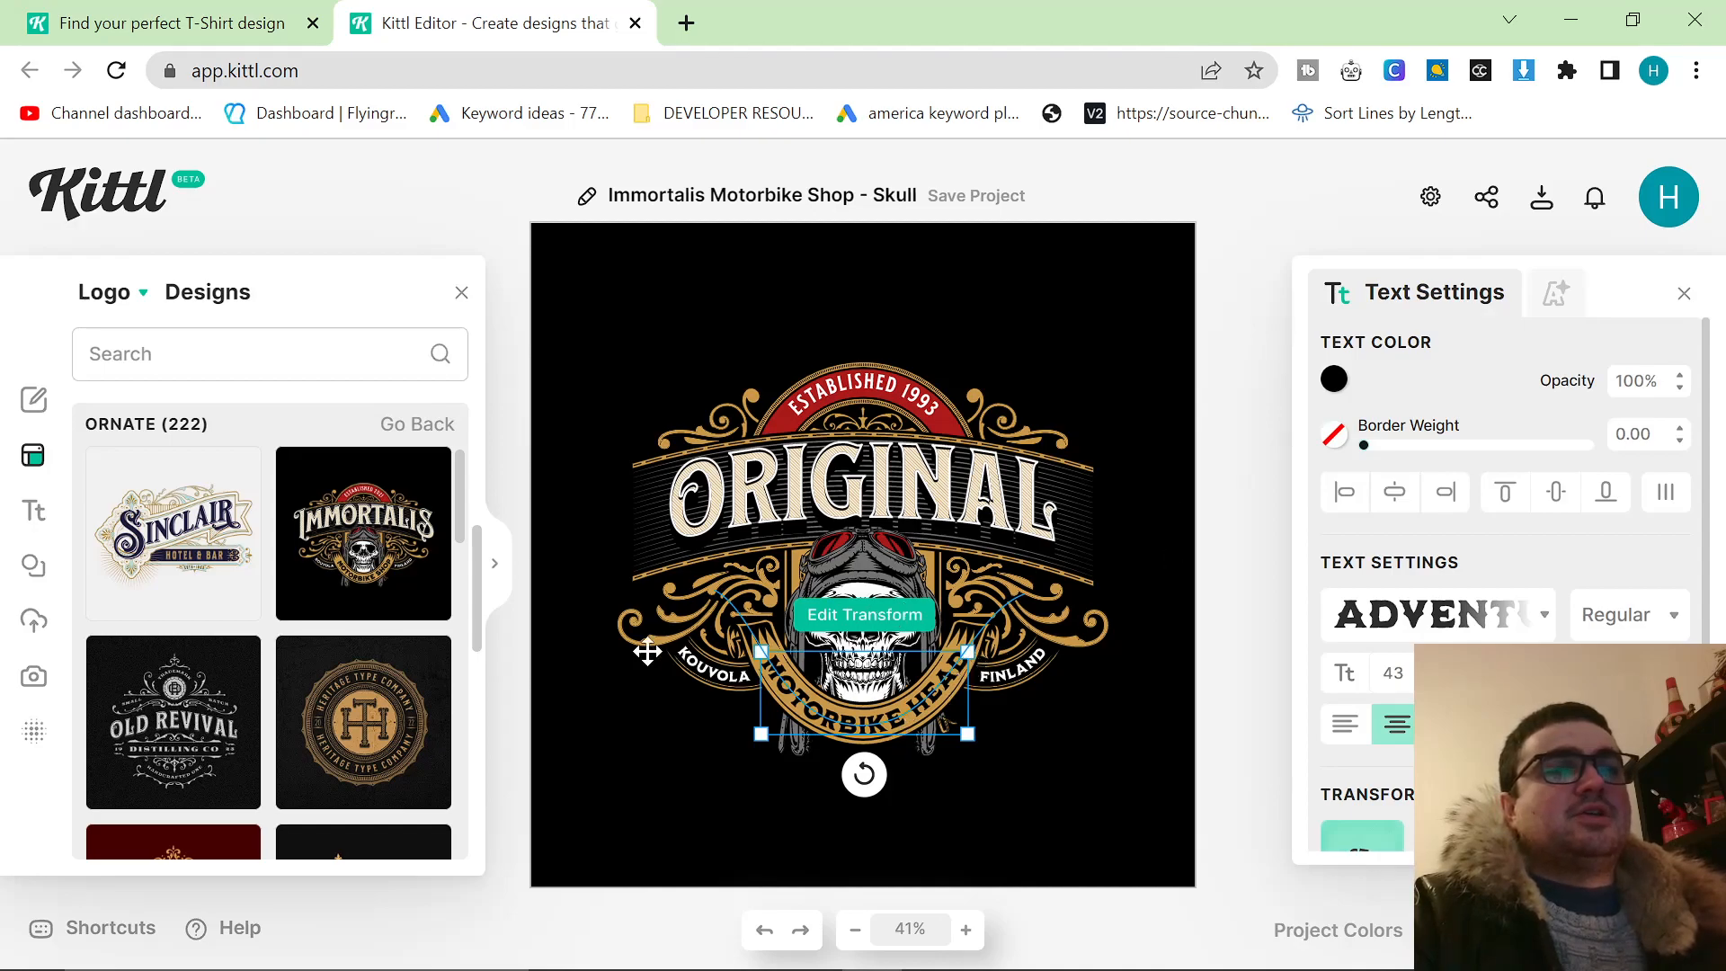
{"action": "left_click", "coordinate": [1211, 394]}
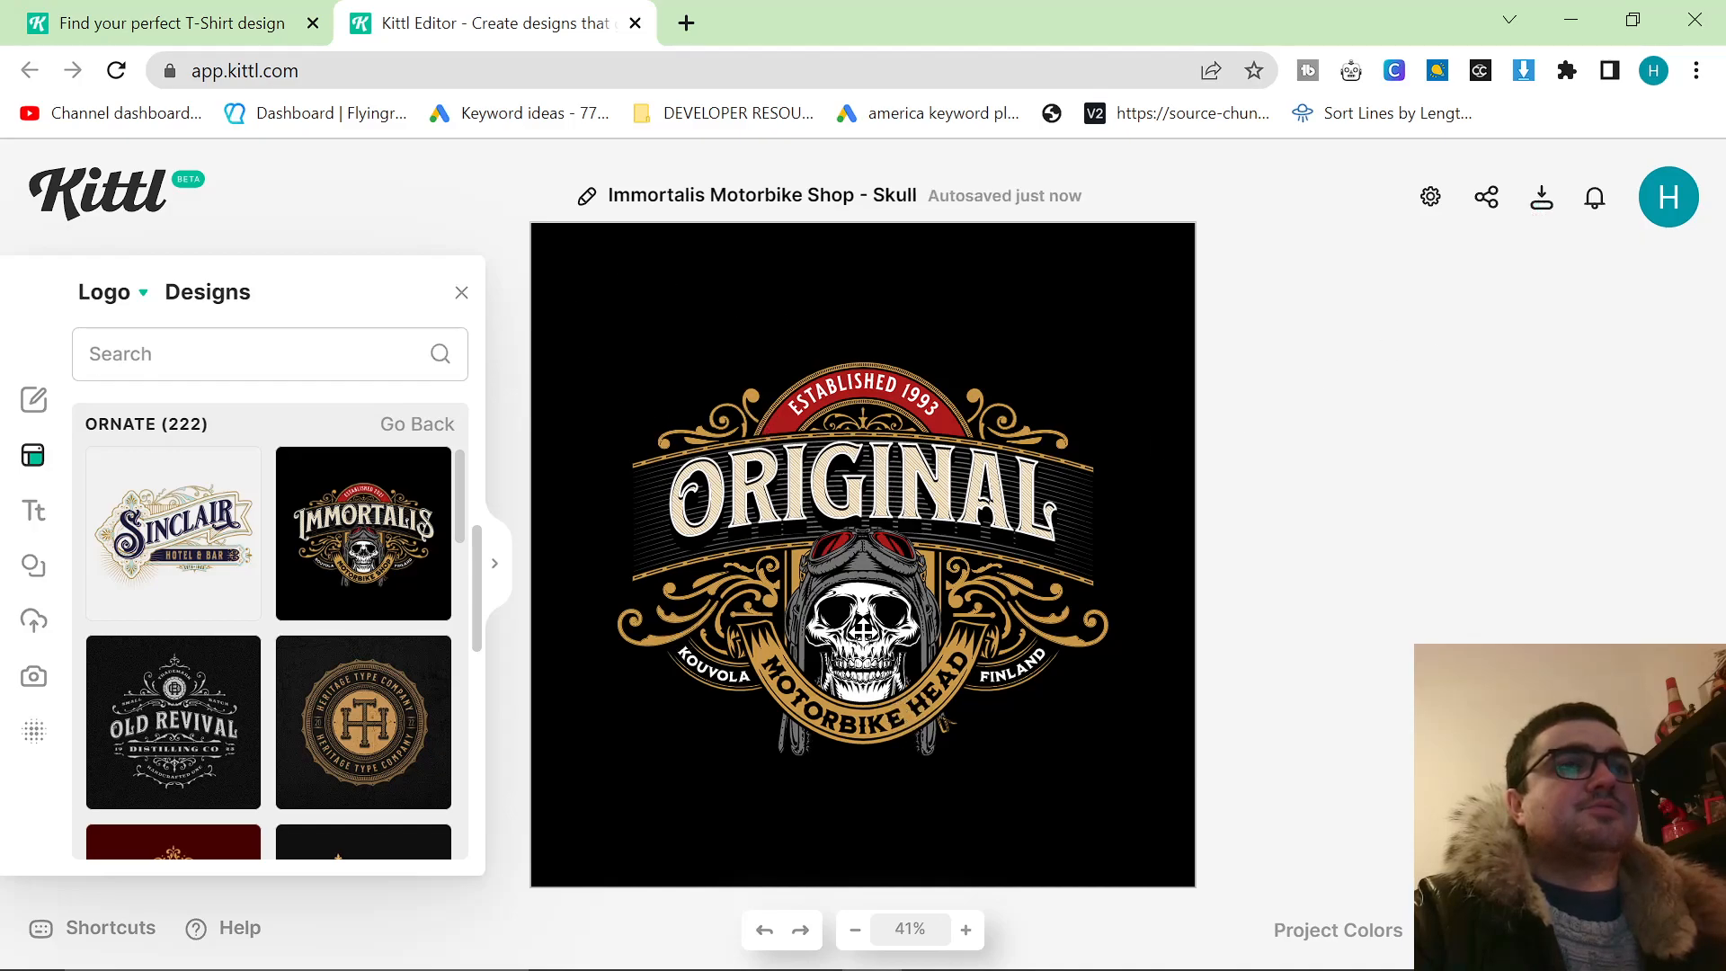
Check the object color settings of the skull illustration and leave it deselected.
{"action": "left_click", "coordinate": [863, 629]}
{"action": "left_click", "coordinate": [1260, 503]}
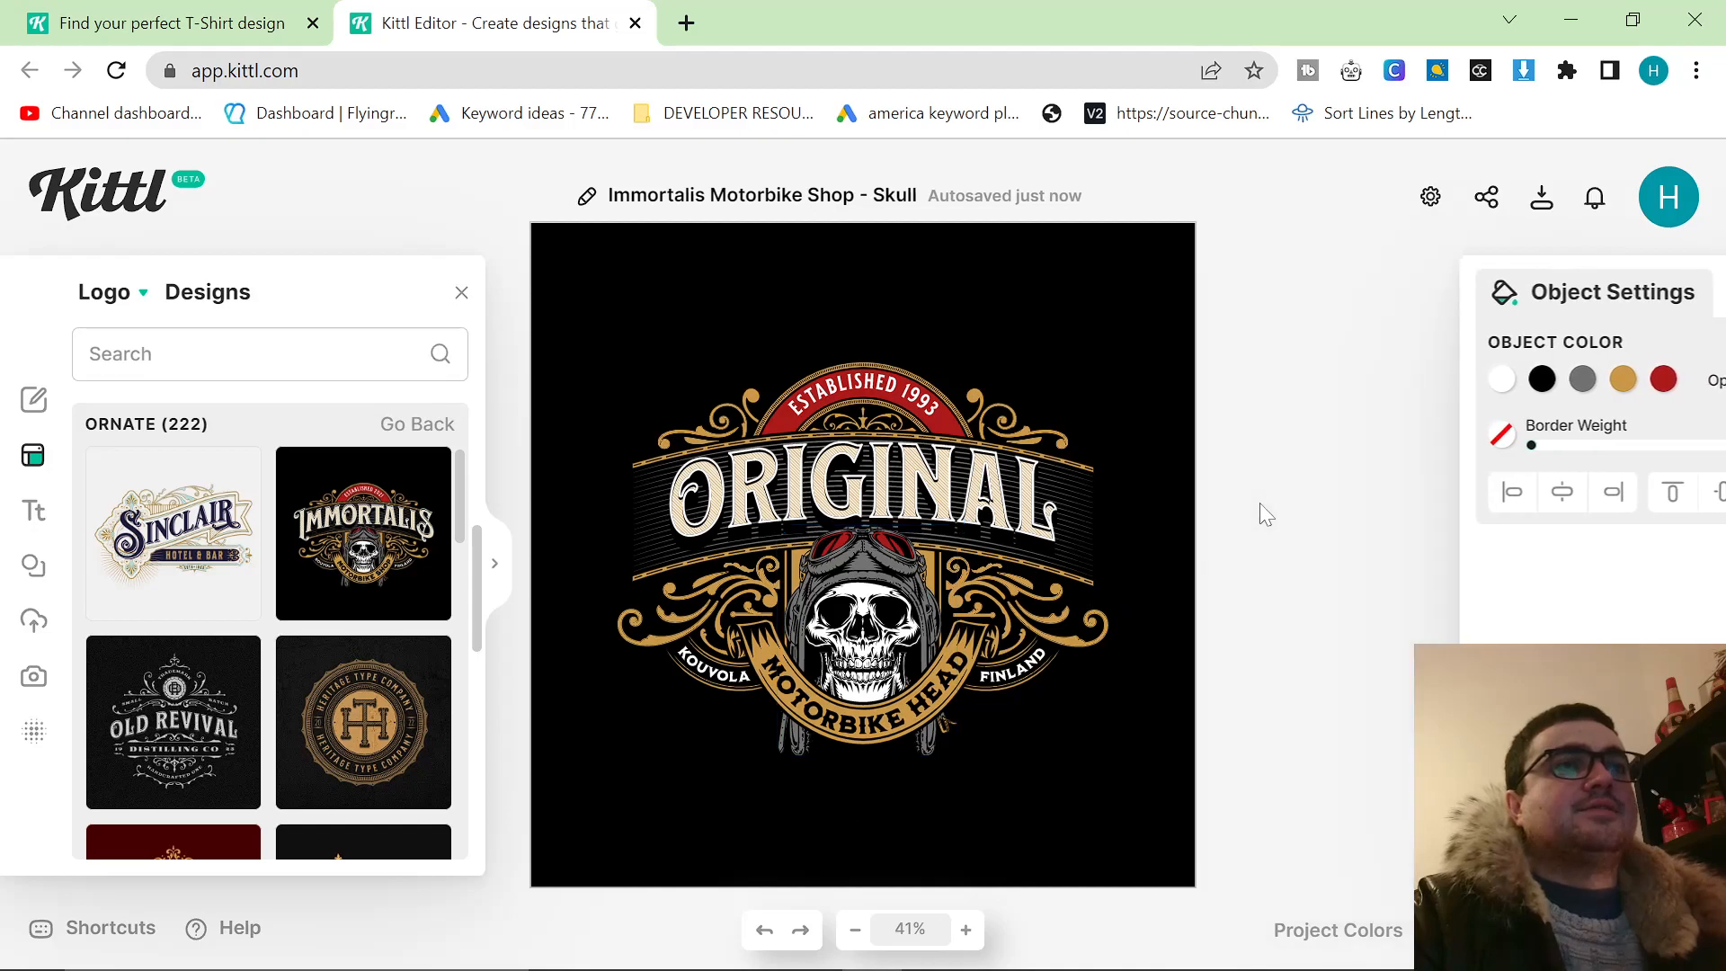
{"action": "left_click", "coordinate": [809, 571]}
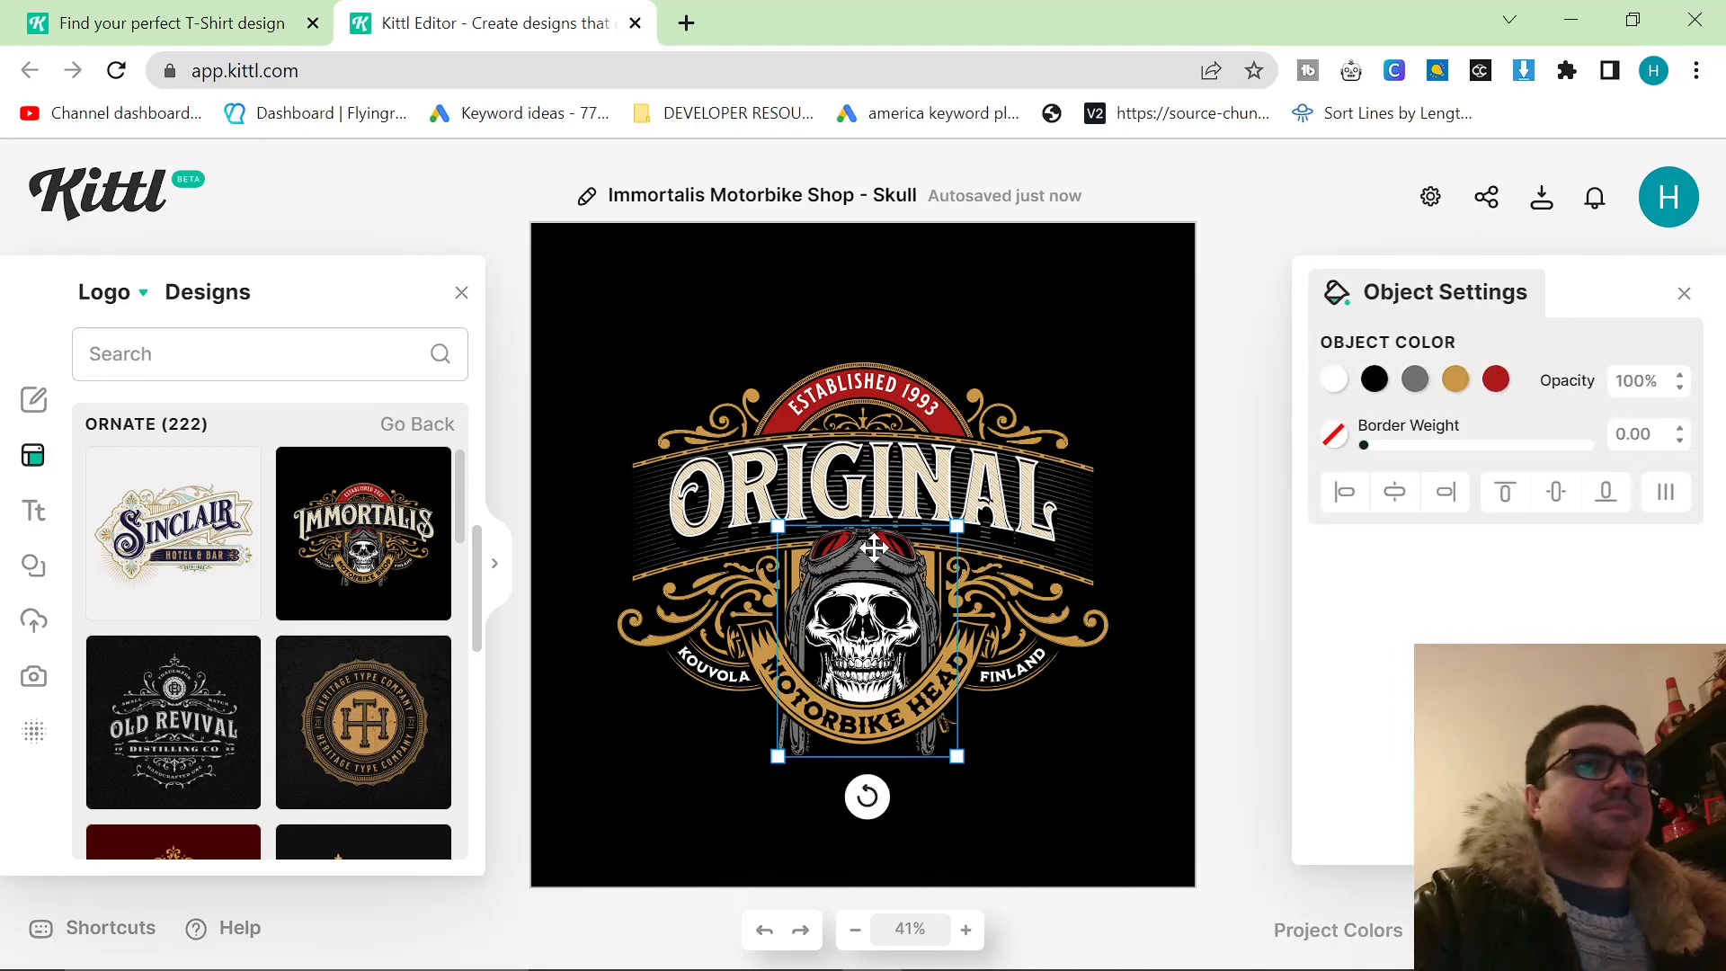
{"action": "left_click", "coordinate": [1153, 400]}
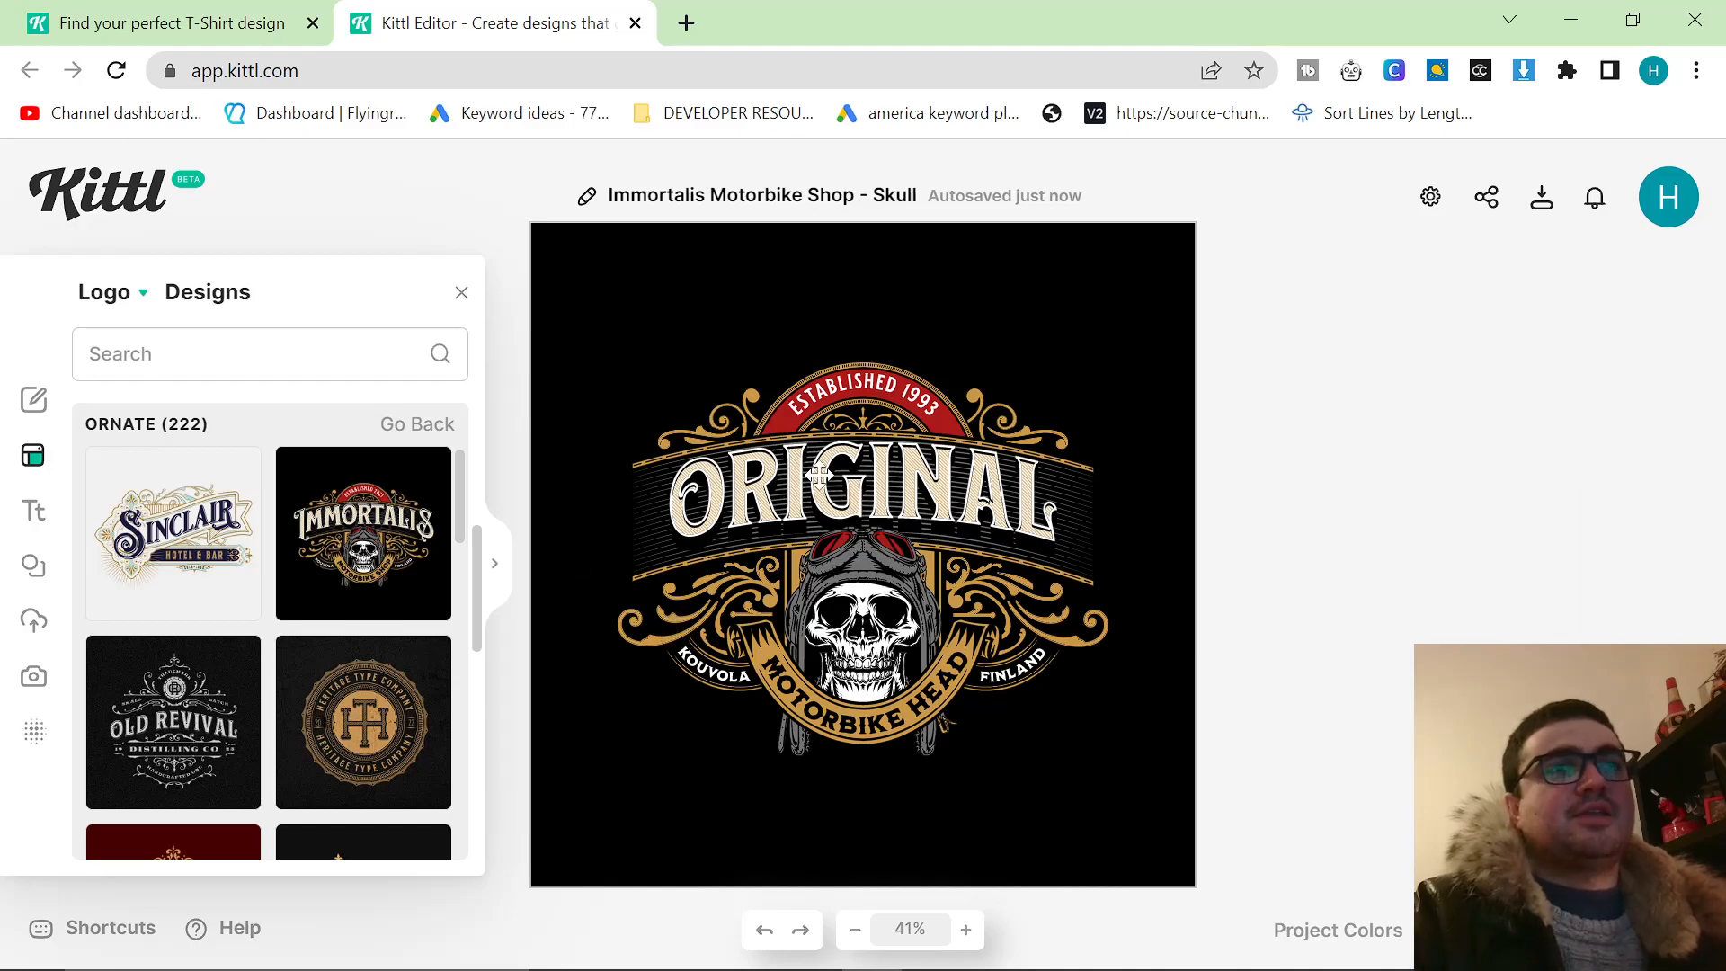
Open the Stone Castle and Million Wolf templates from the Ornate category, each as a new project.
{"action": "scroll", "coordinate": [255, 551], "scroll_direction": "down", "scroll_amount": 5}
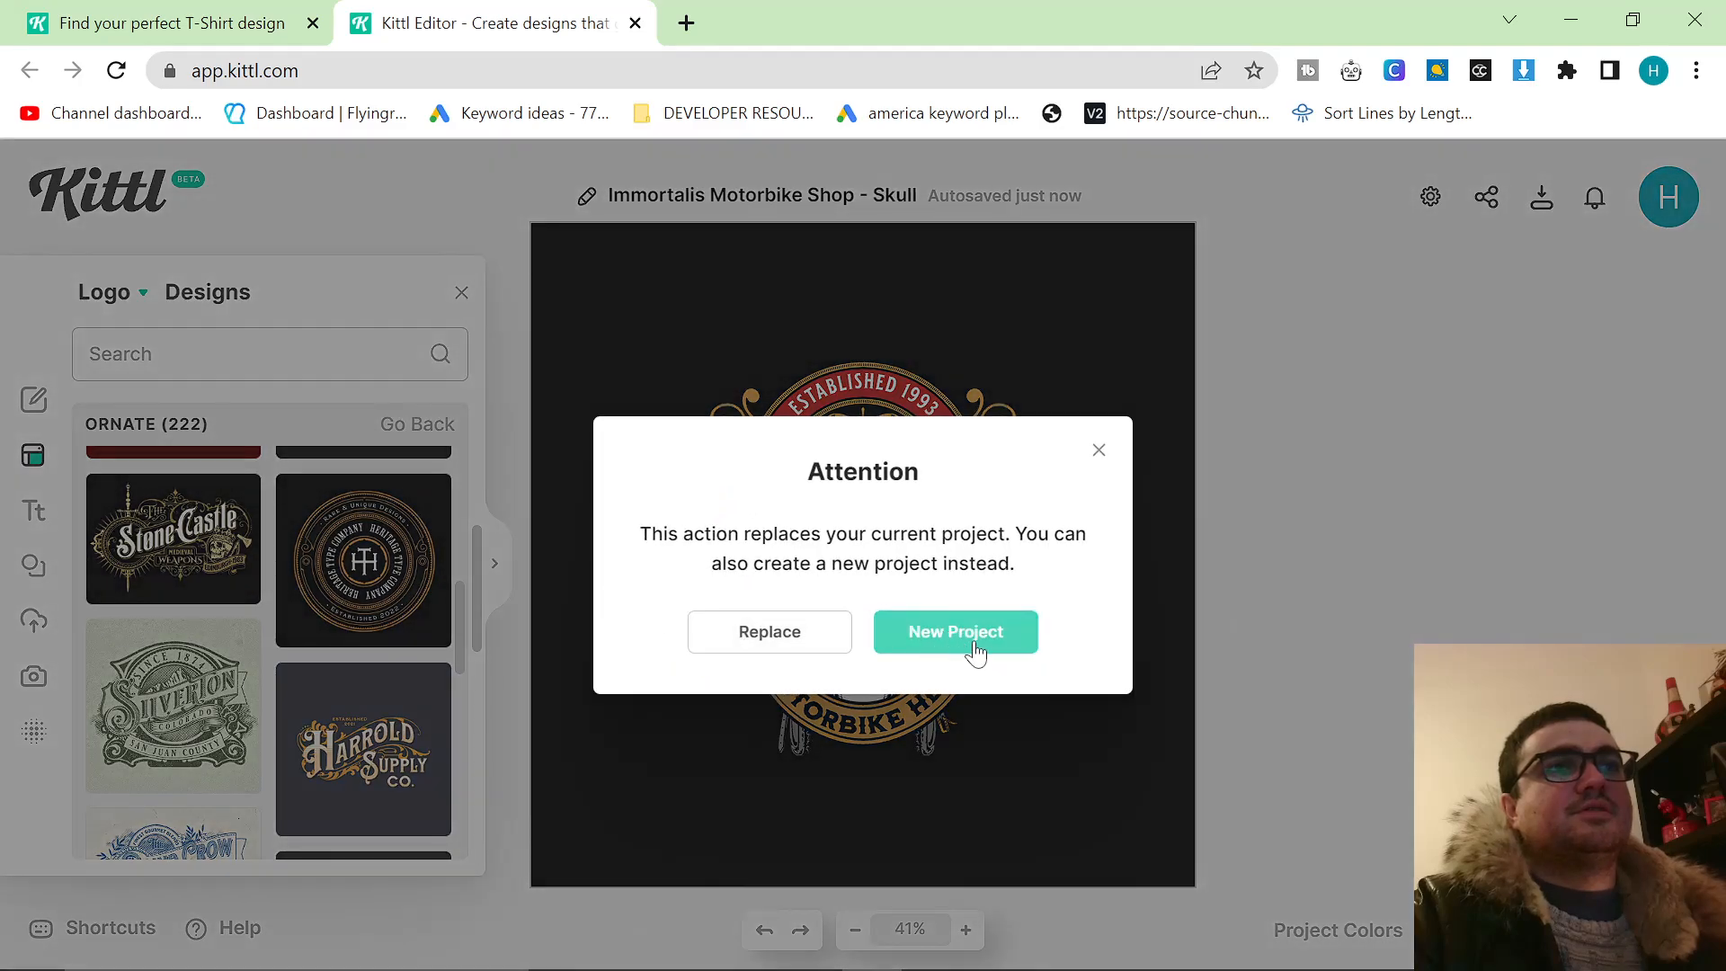
{"action": "left_click", "coordinate": [970, 642]}
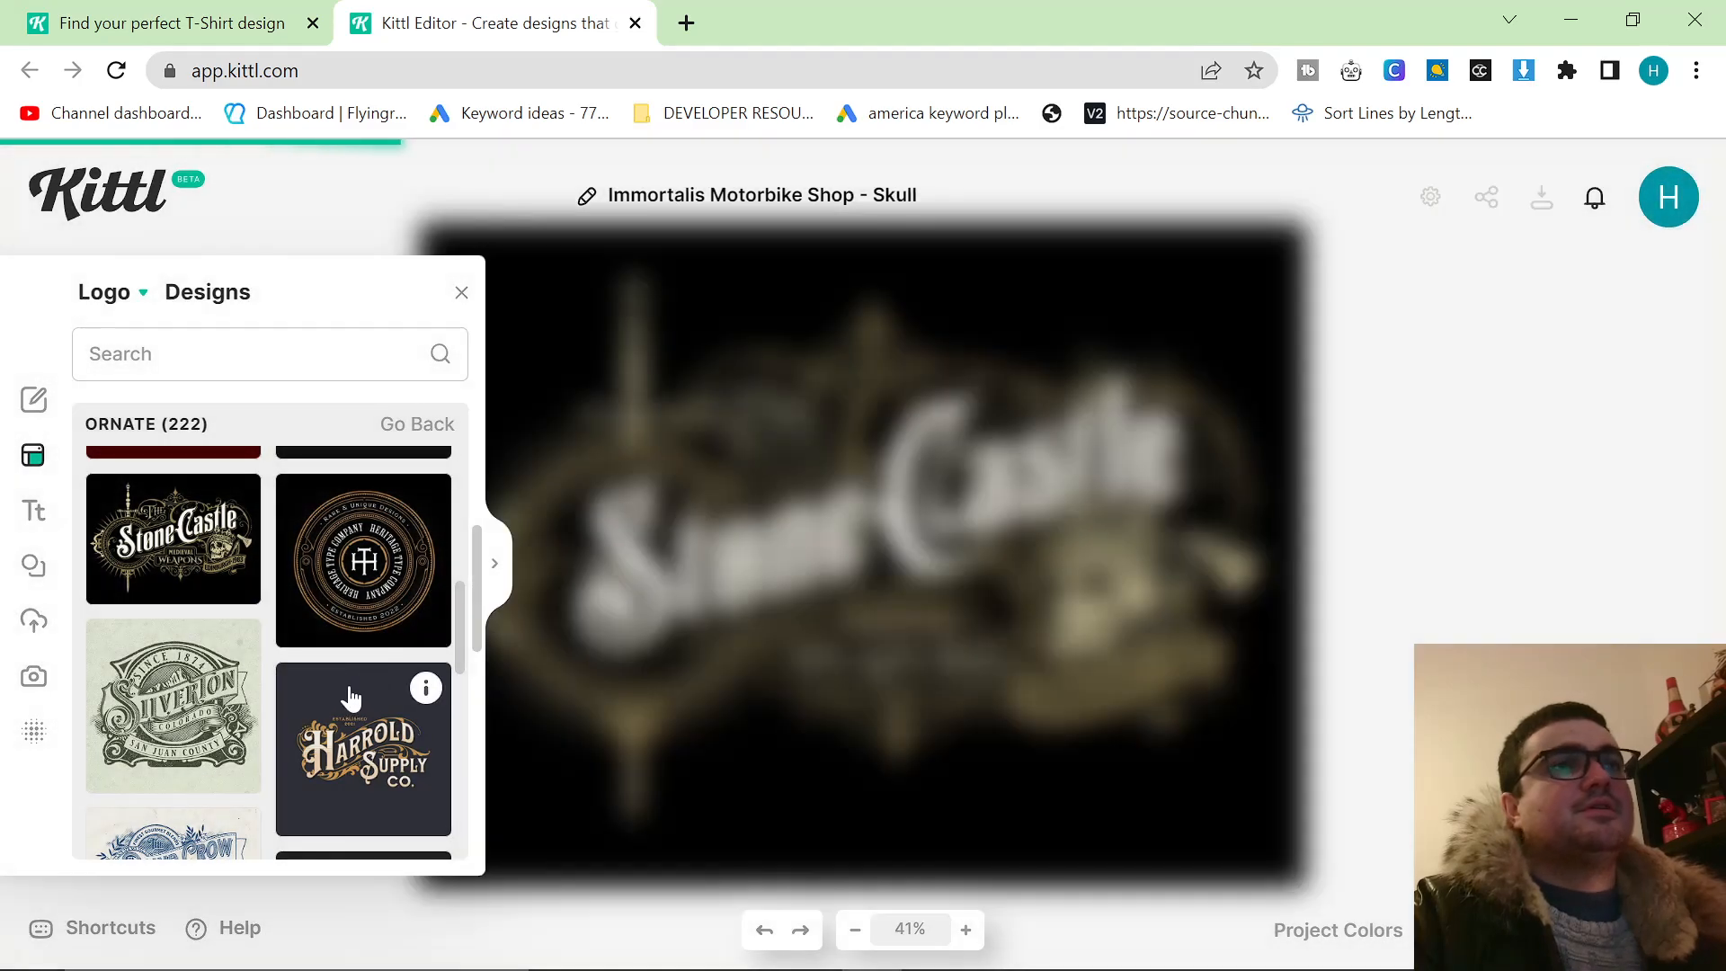
{"action": "scroll", "coordinate": [347, 667], "scroll_direction": "down", "scroll_amount": 3}
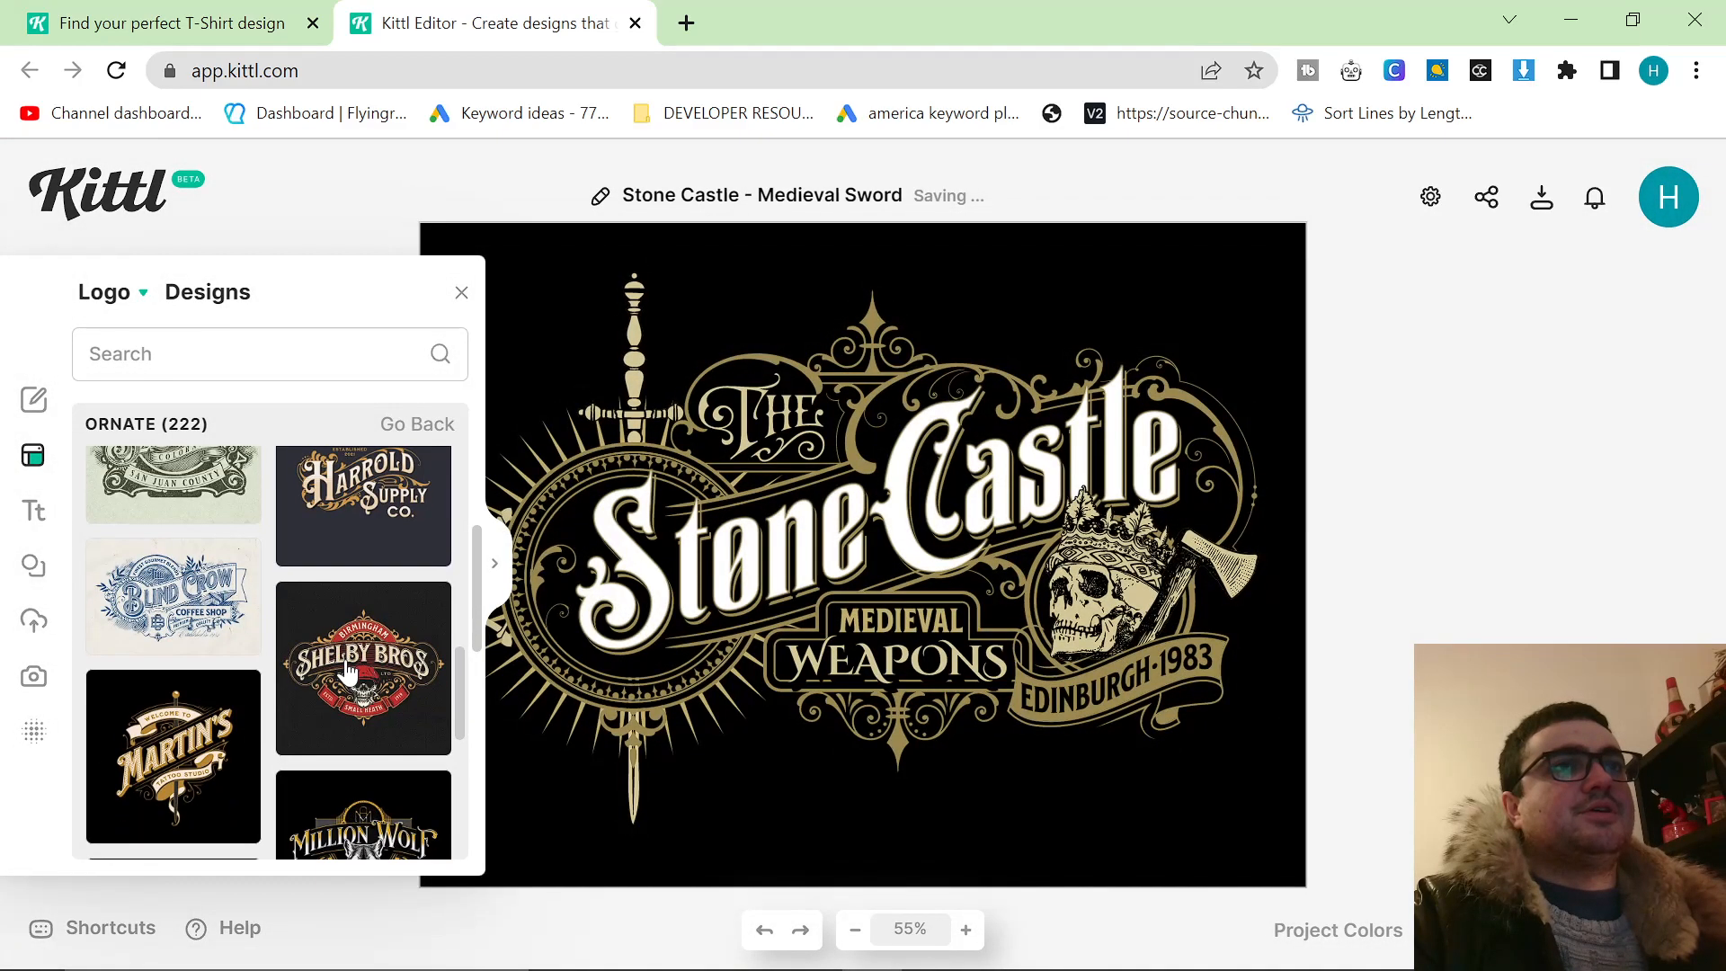
{"action": "scroll", "coordinate": [360, 667], "scroll_direction": "down", "scroll_amount": 2}
{"action": "scroll", "coordinate": [359, 629], "scroll_direction": "down", "scroll_amount": 2}
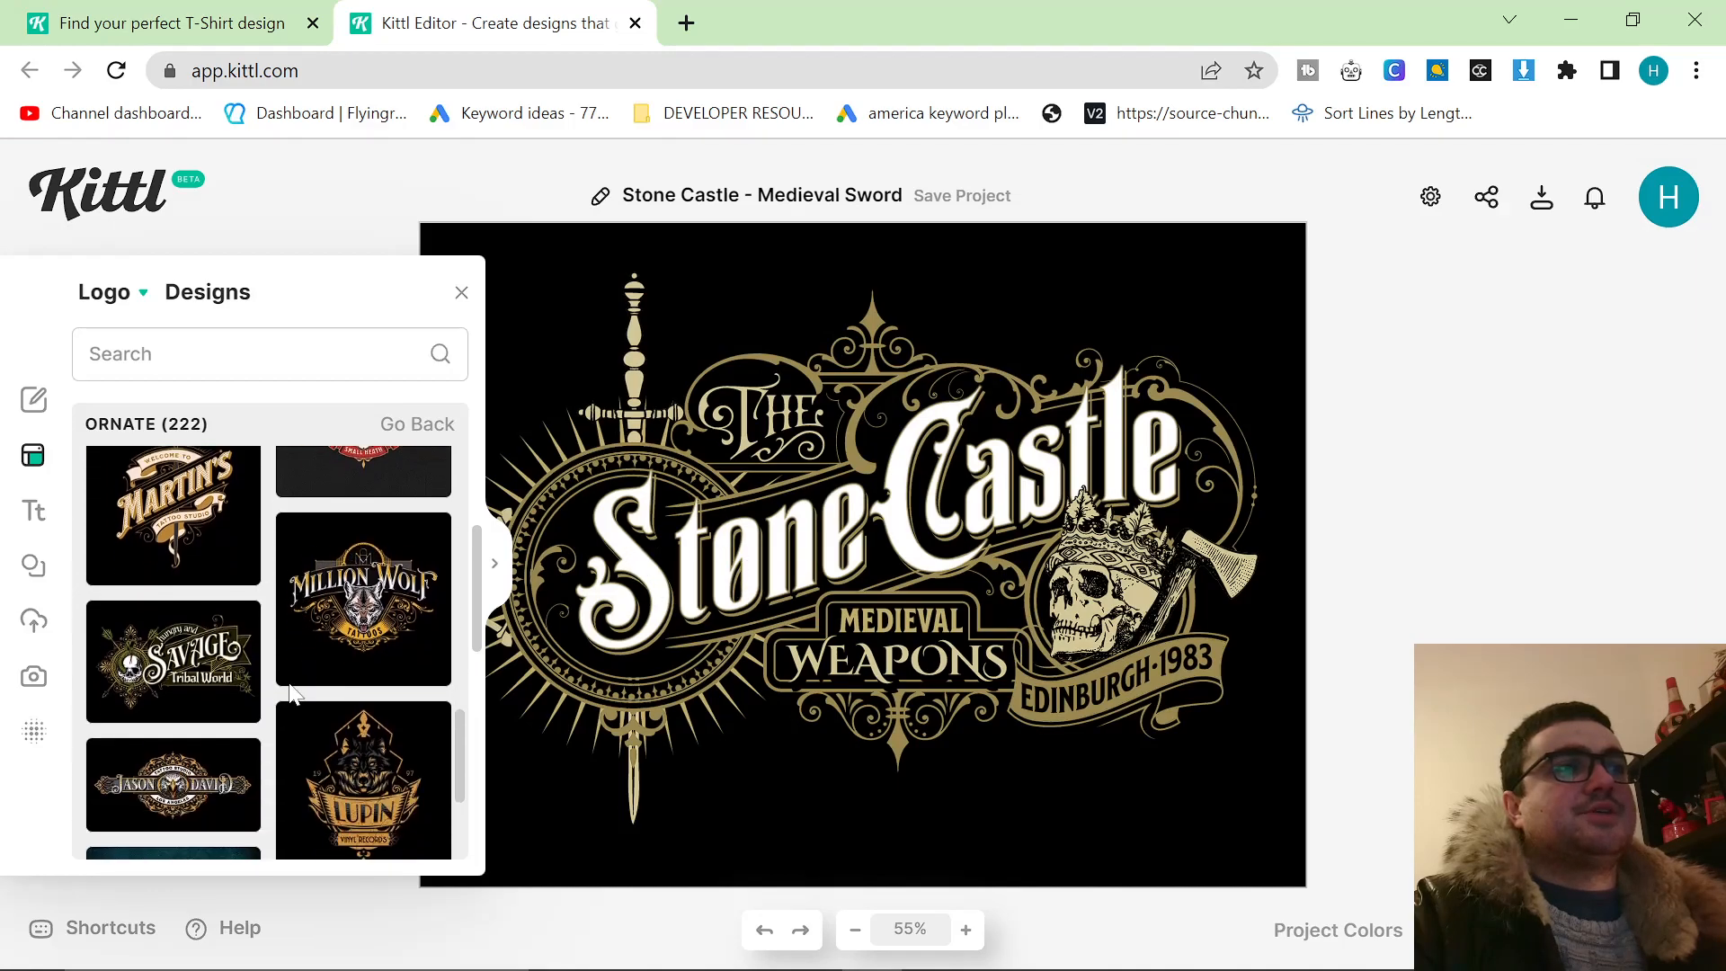
{"action": "left_click", "coordinate": [369, 621]}
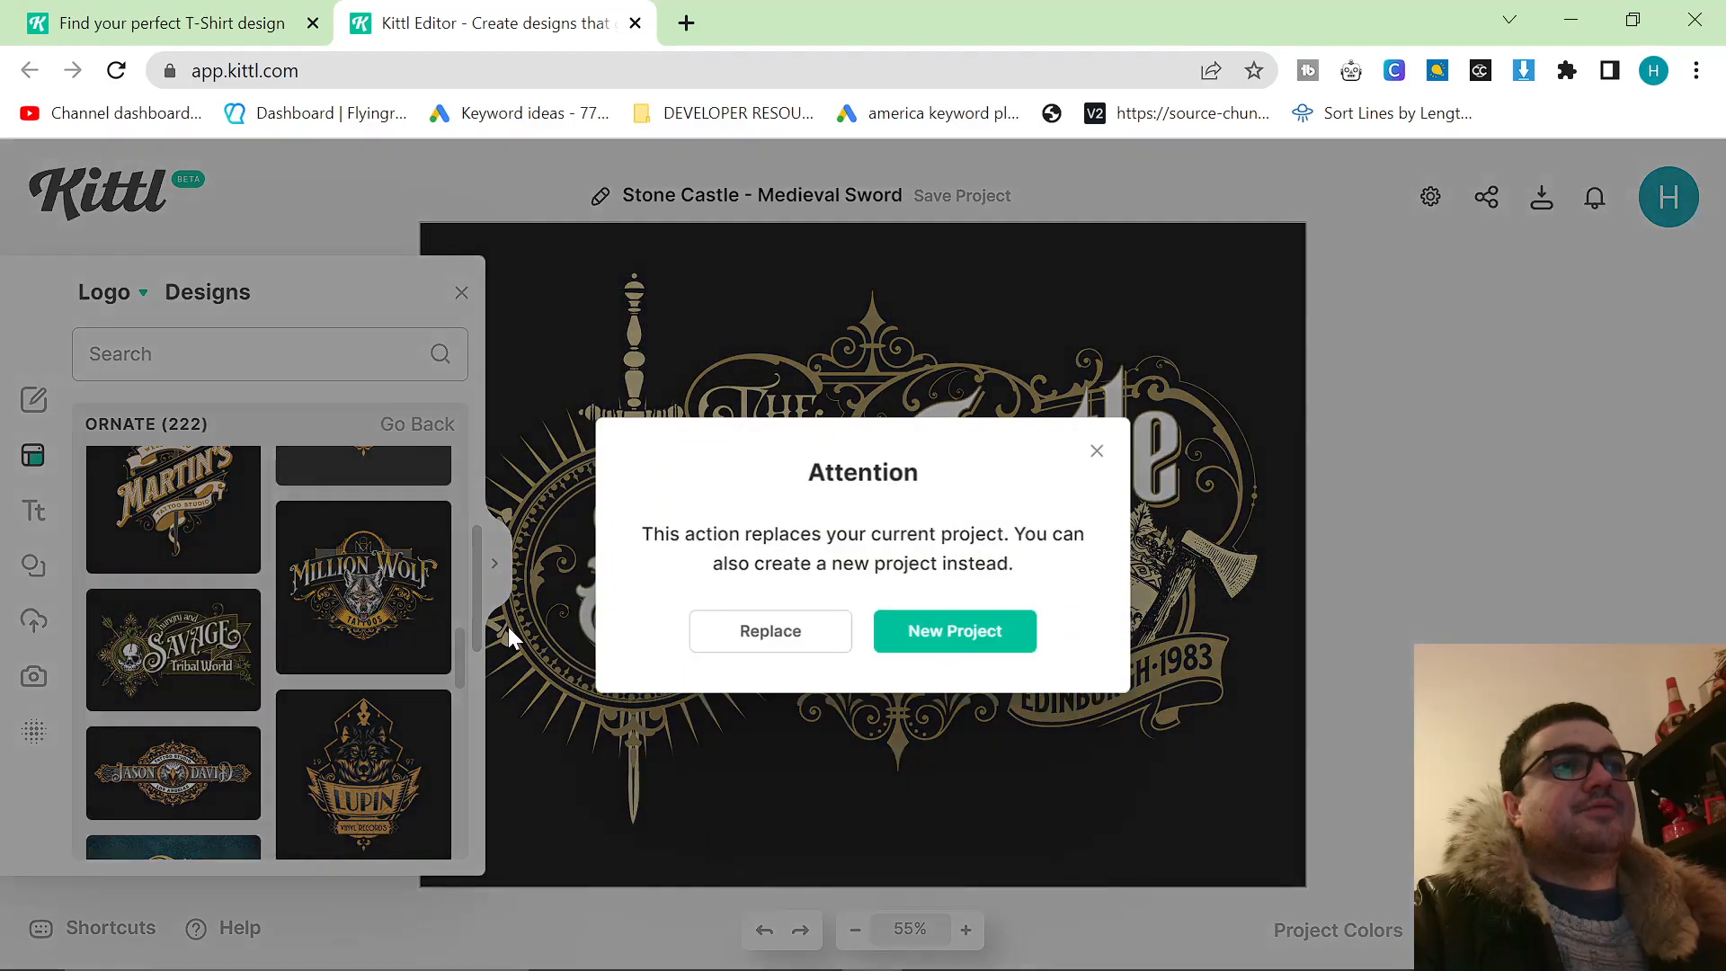
{"action": "left_click", "coordinate": [931, 652]}
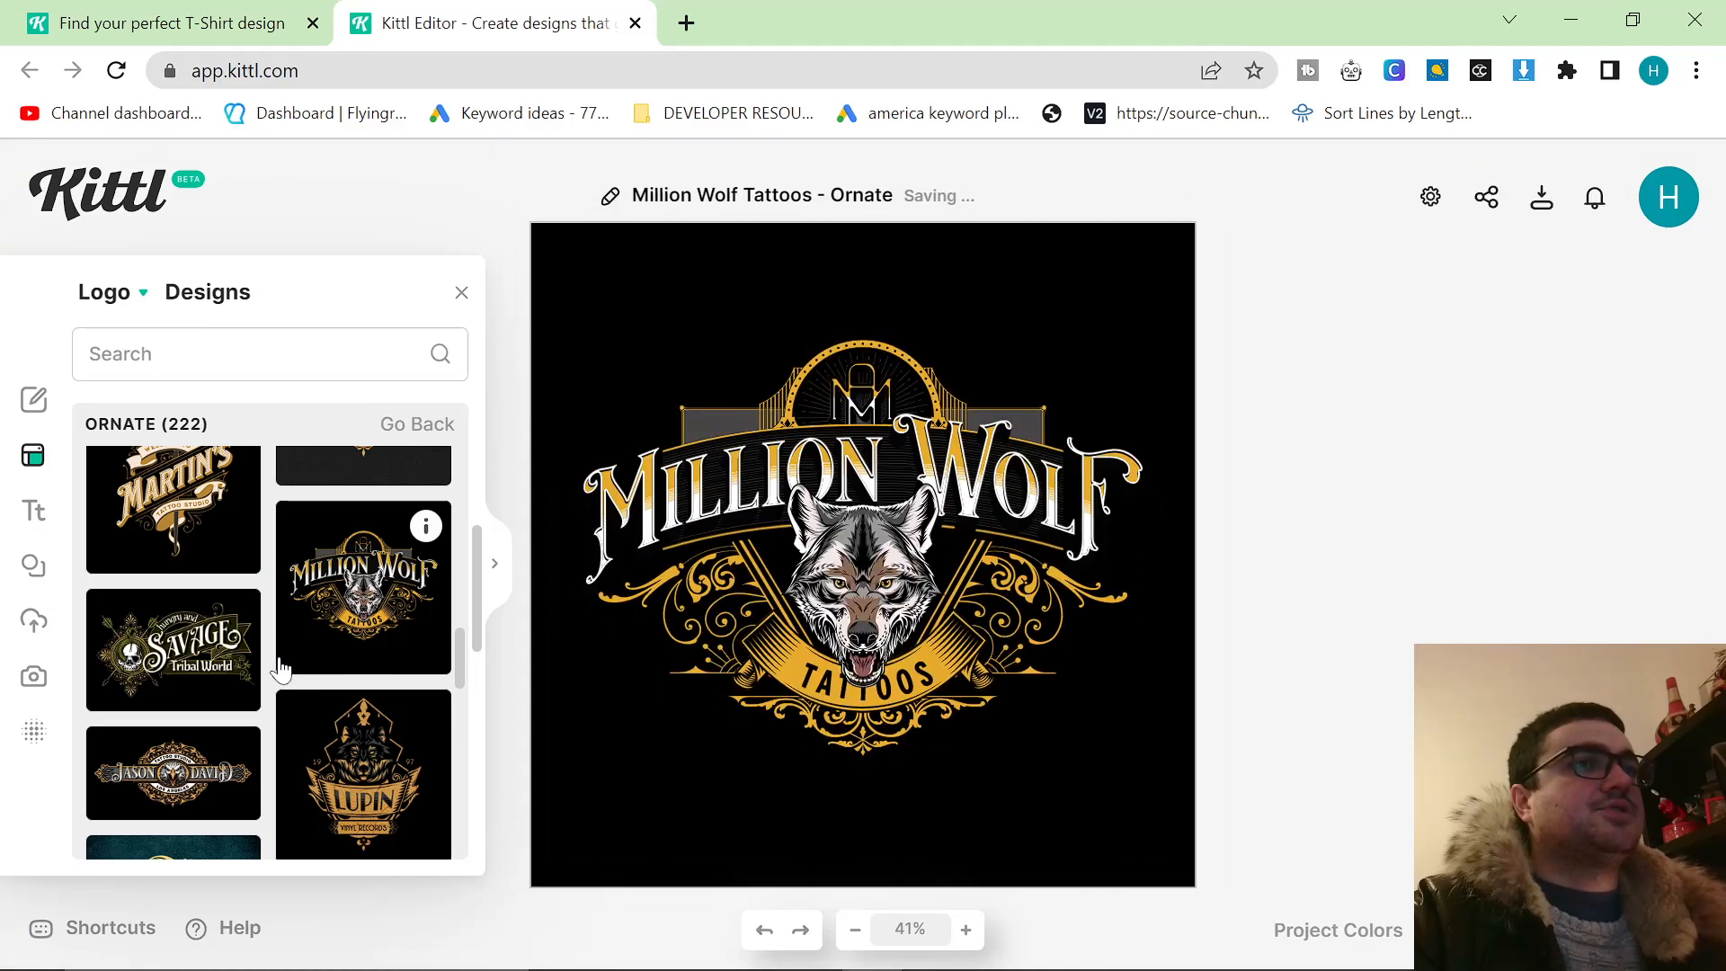
Browse further through the Ornate logo templates to examine the range of available designs.
{"action": "scroll", "coordinate": [325, 670], "scroll_direction": "down", "scroll_amount": 4}
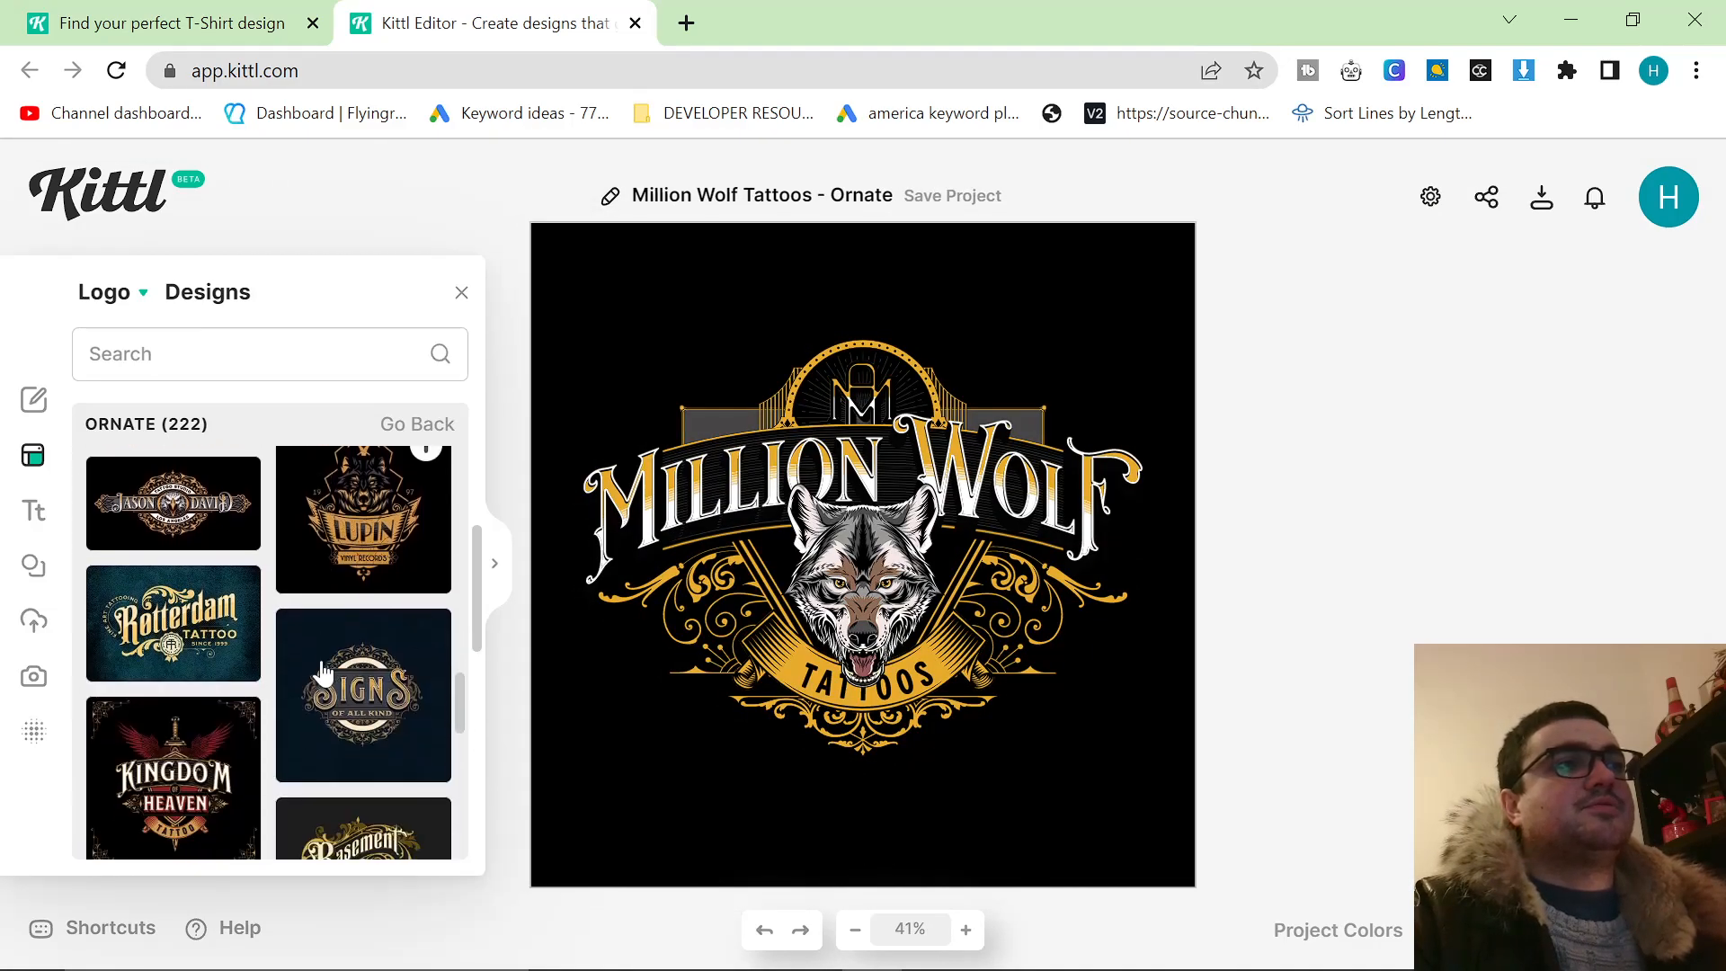
{"action": "scroll", "coordinate": [325, 671], "scroll_direction": "down", "scroll_amount": 8}
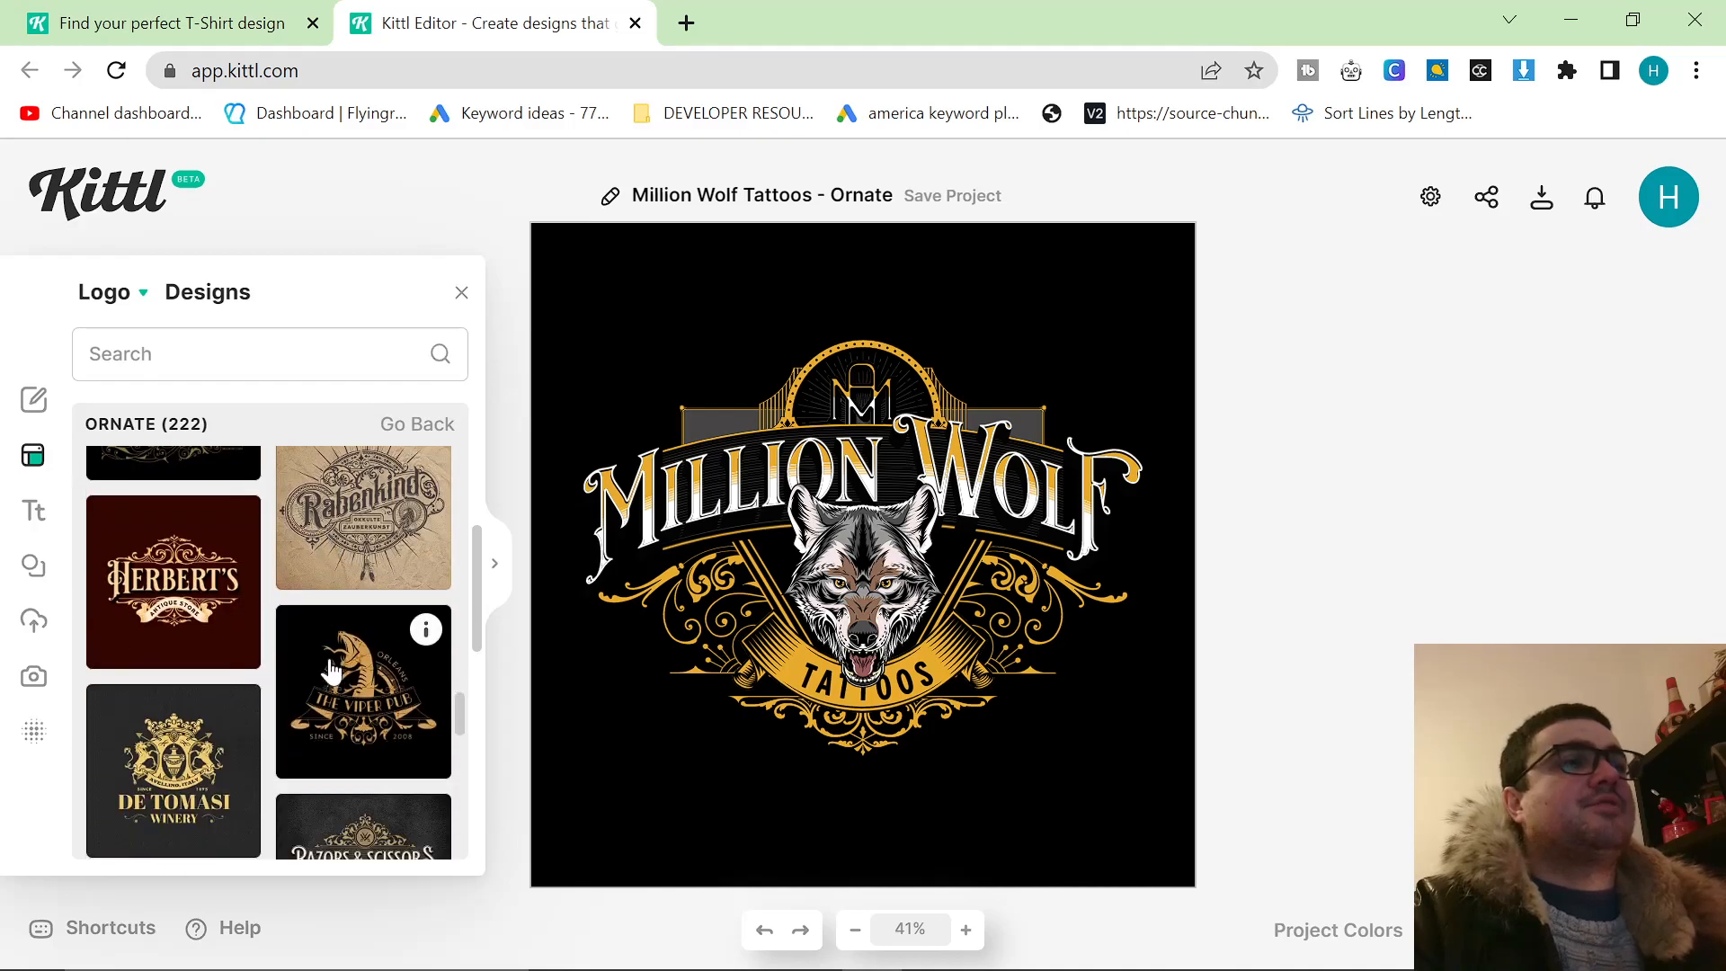
{"action": "scroll", "coordinate": [360, 656], "scroll_direction": "down", "scroll_amount": 6}
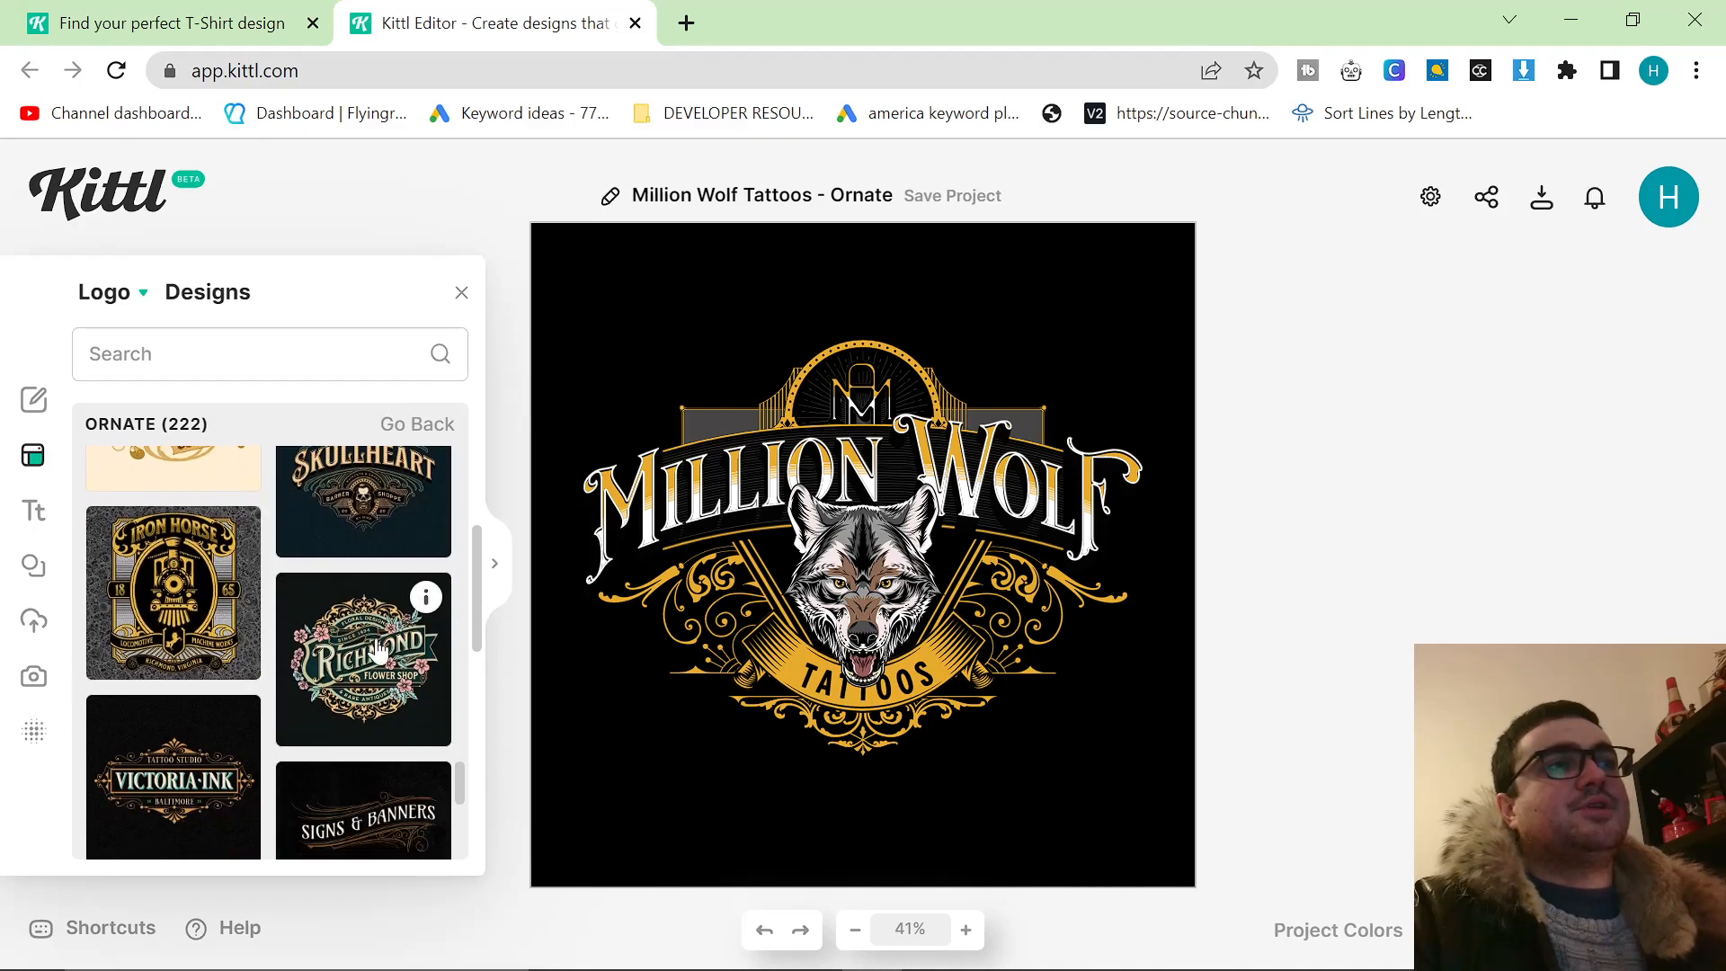
{"action": "scroll", "coordinate": [378, 649], "scroll_direction": "down", "scroll_amount": 3}
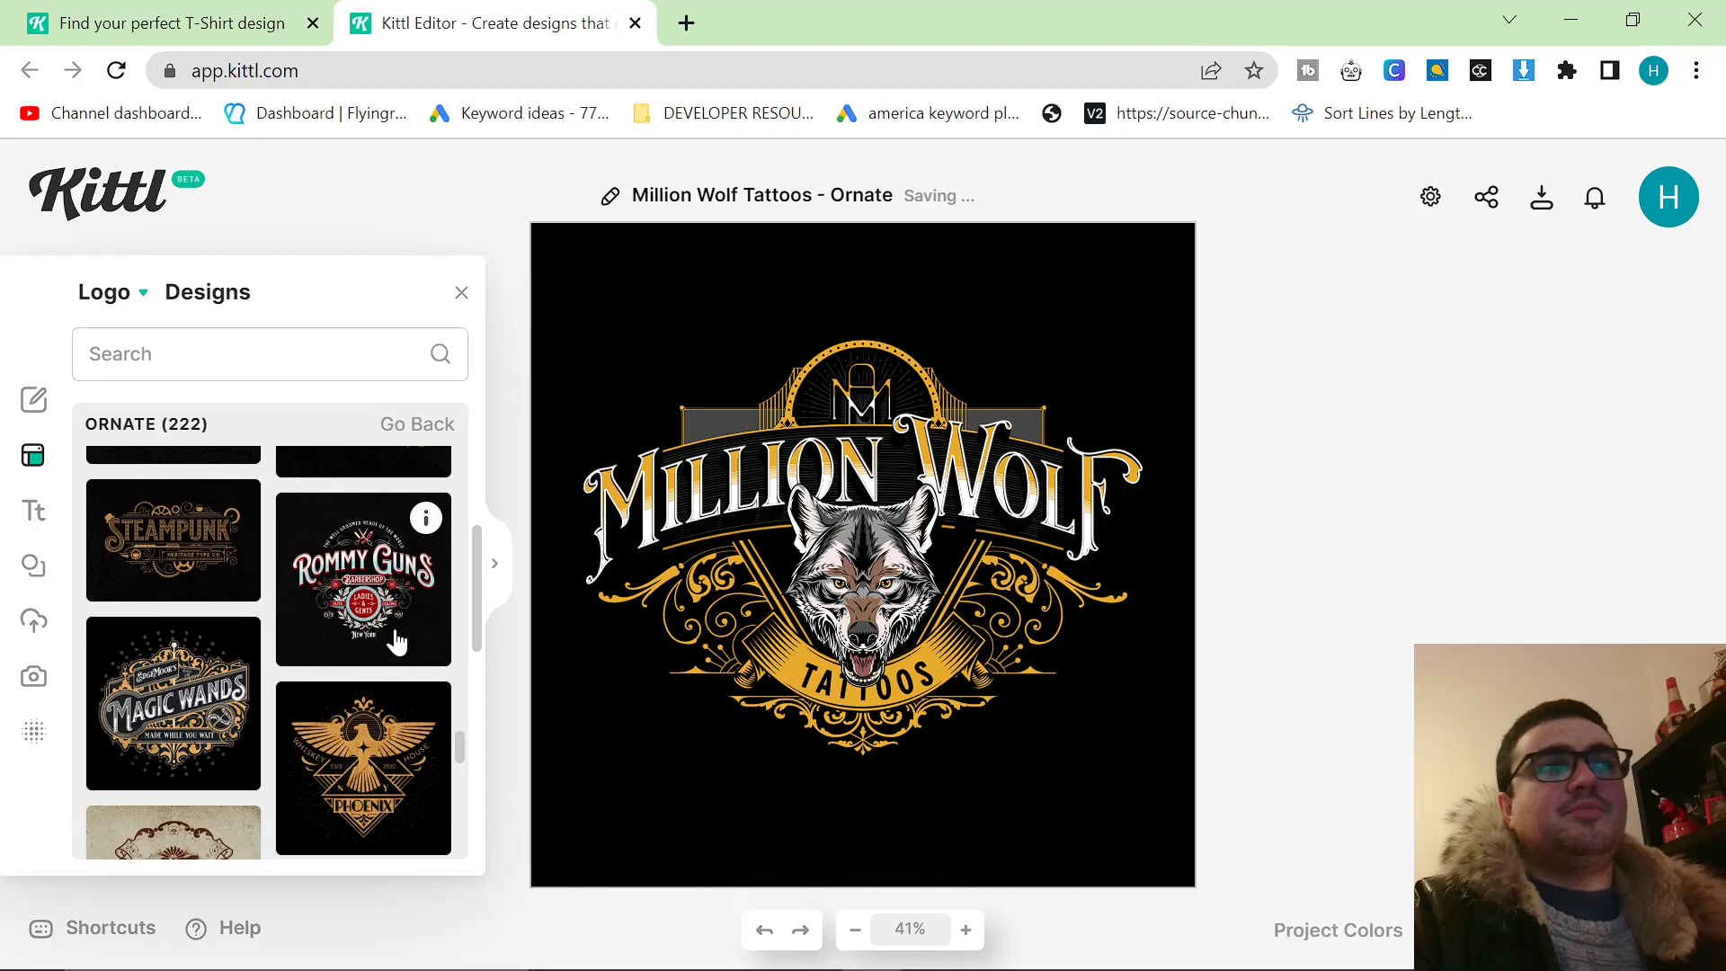
{"action": "scroll", "coordinate": [438, 624], "scroll_direction": "down", "scroll_amount": 6}
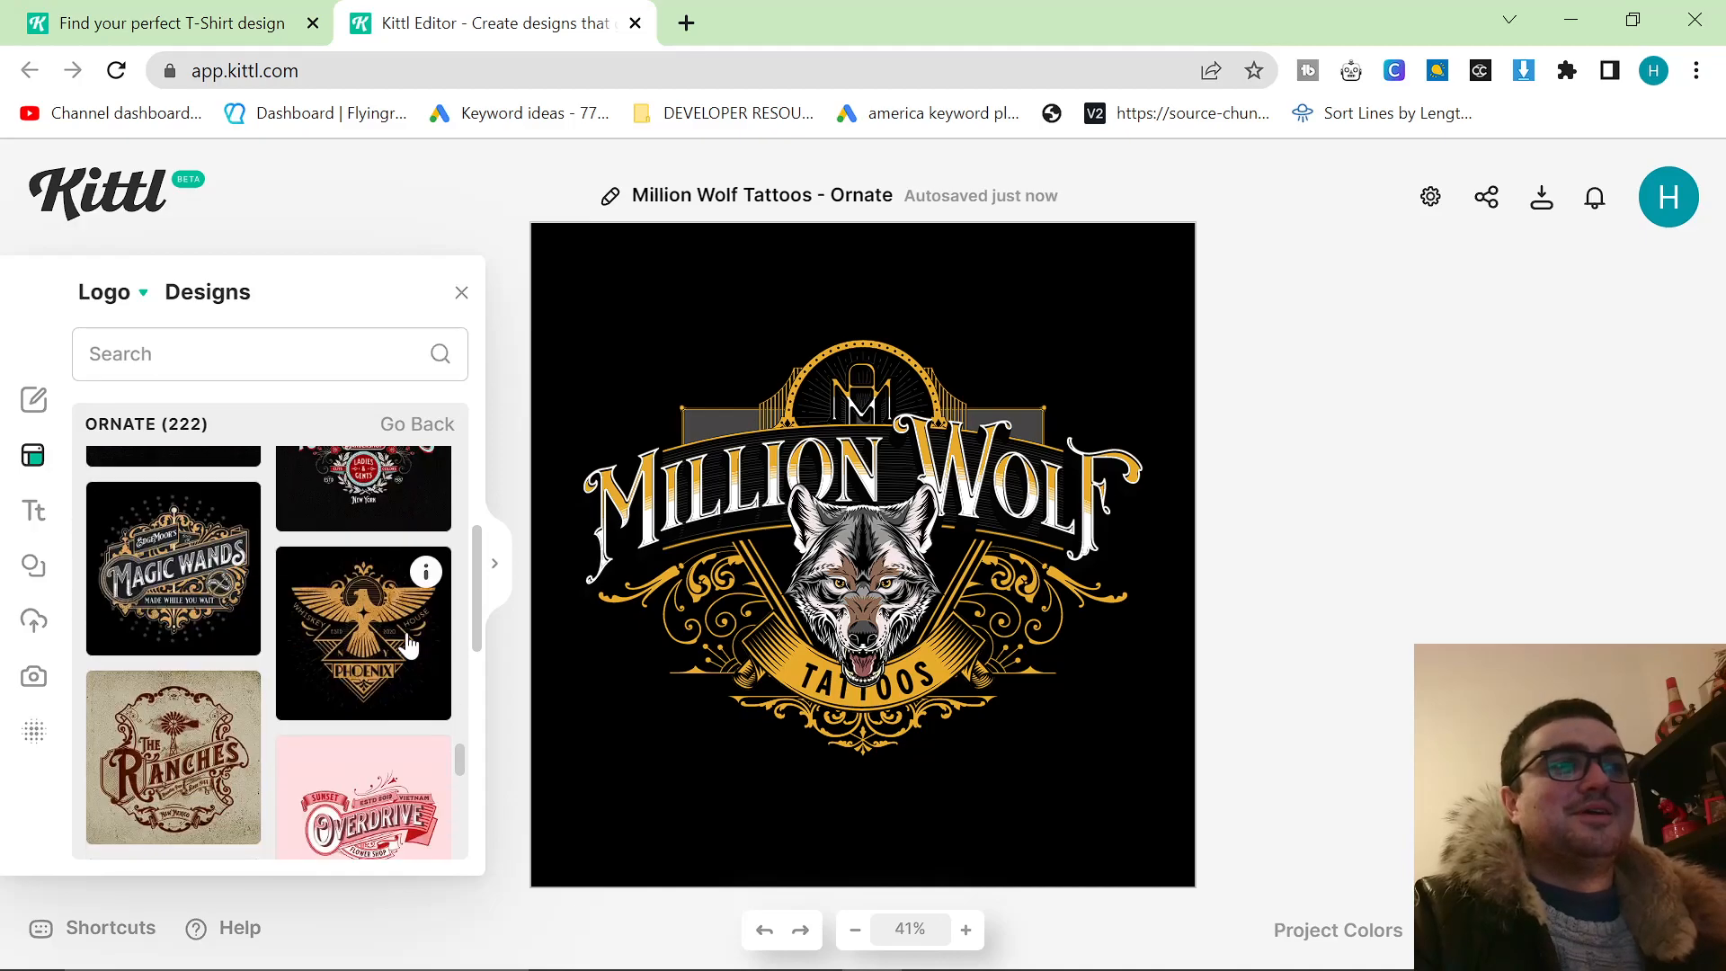
{"action": "scroll", "coordinate": [407, 643], "scroll_direction": "down", "scroll_amount": 10}
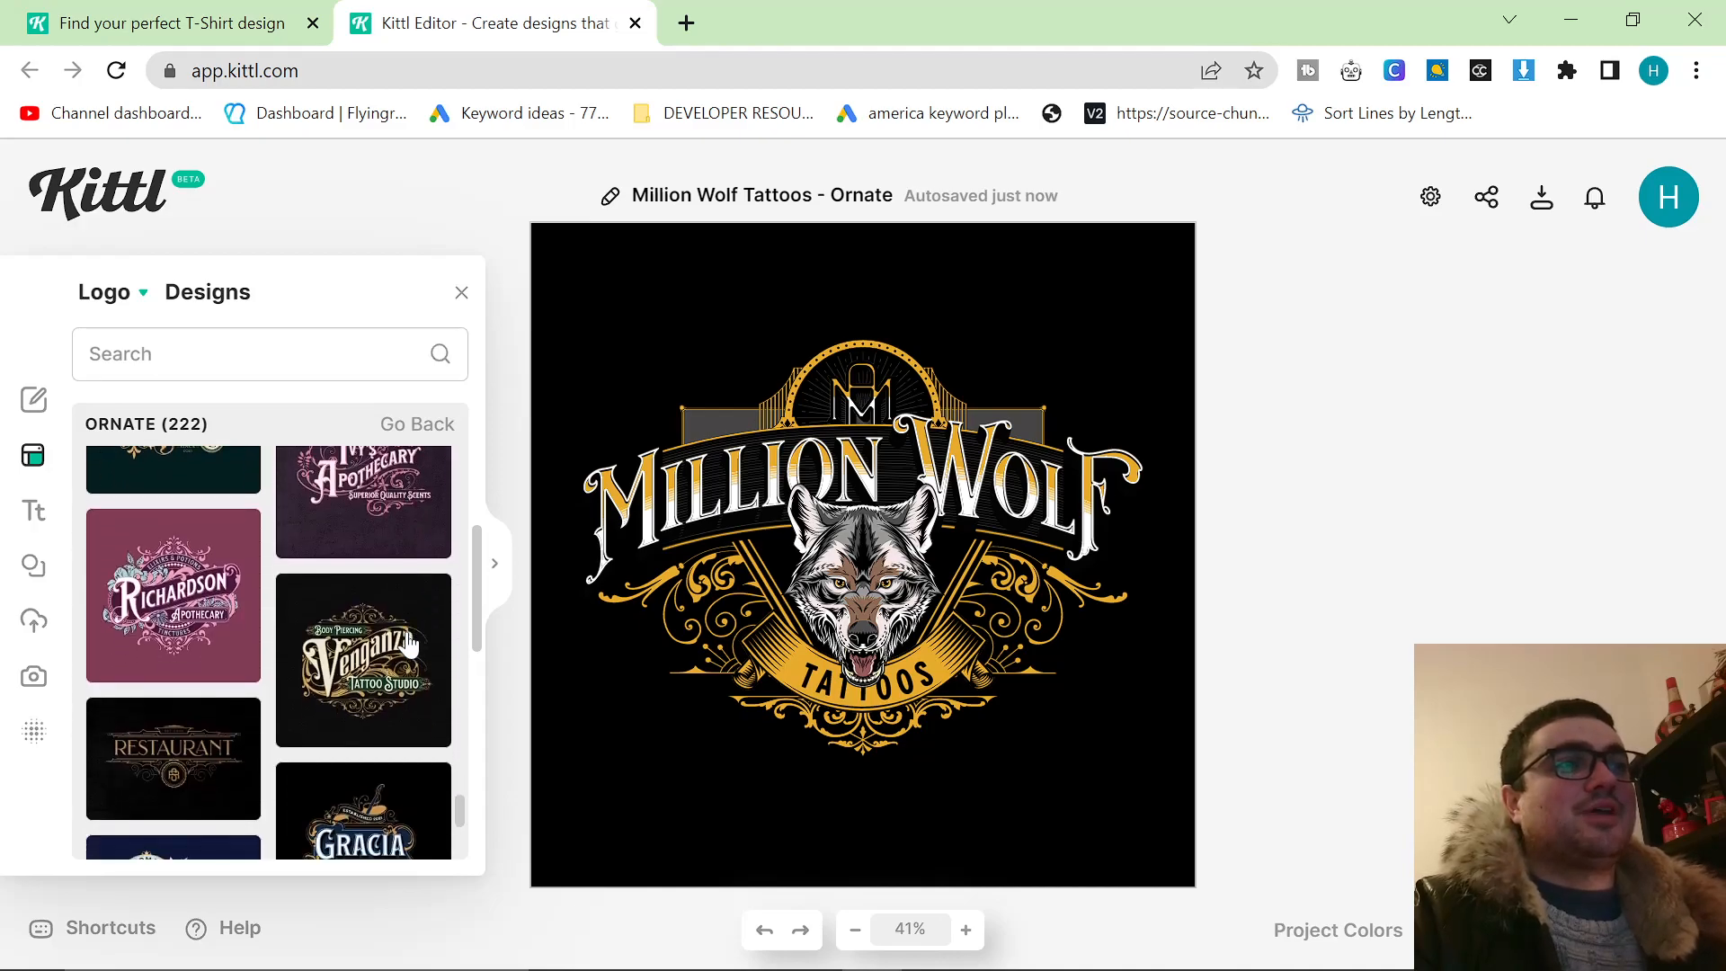
{"action": "scroll", "coordinate": [407, 643], "scroll_direction": "down", "scroll_amount": 8}
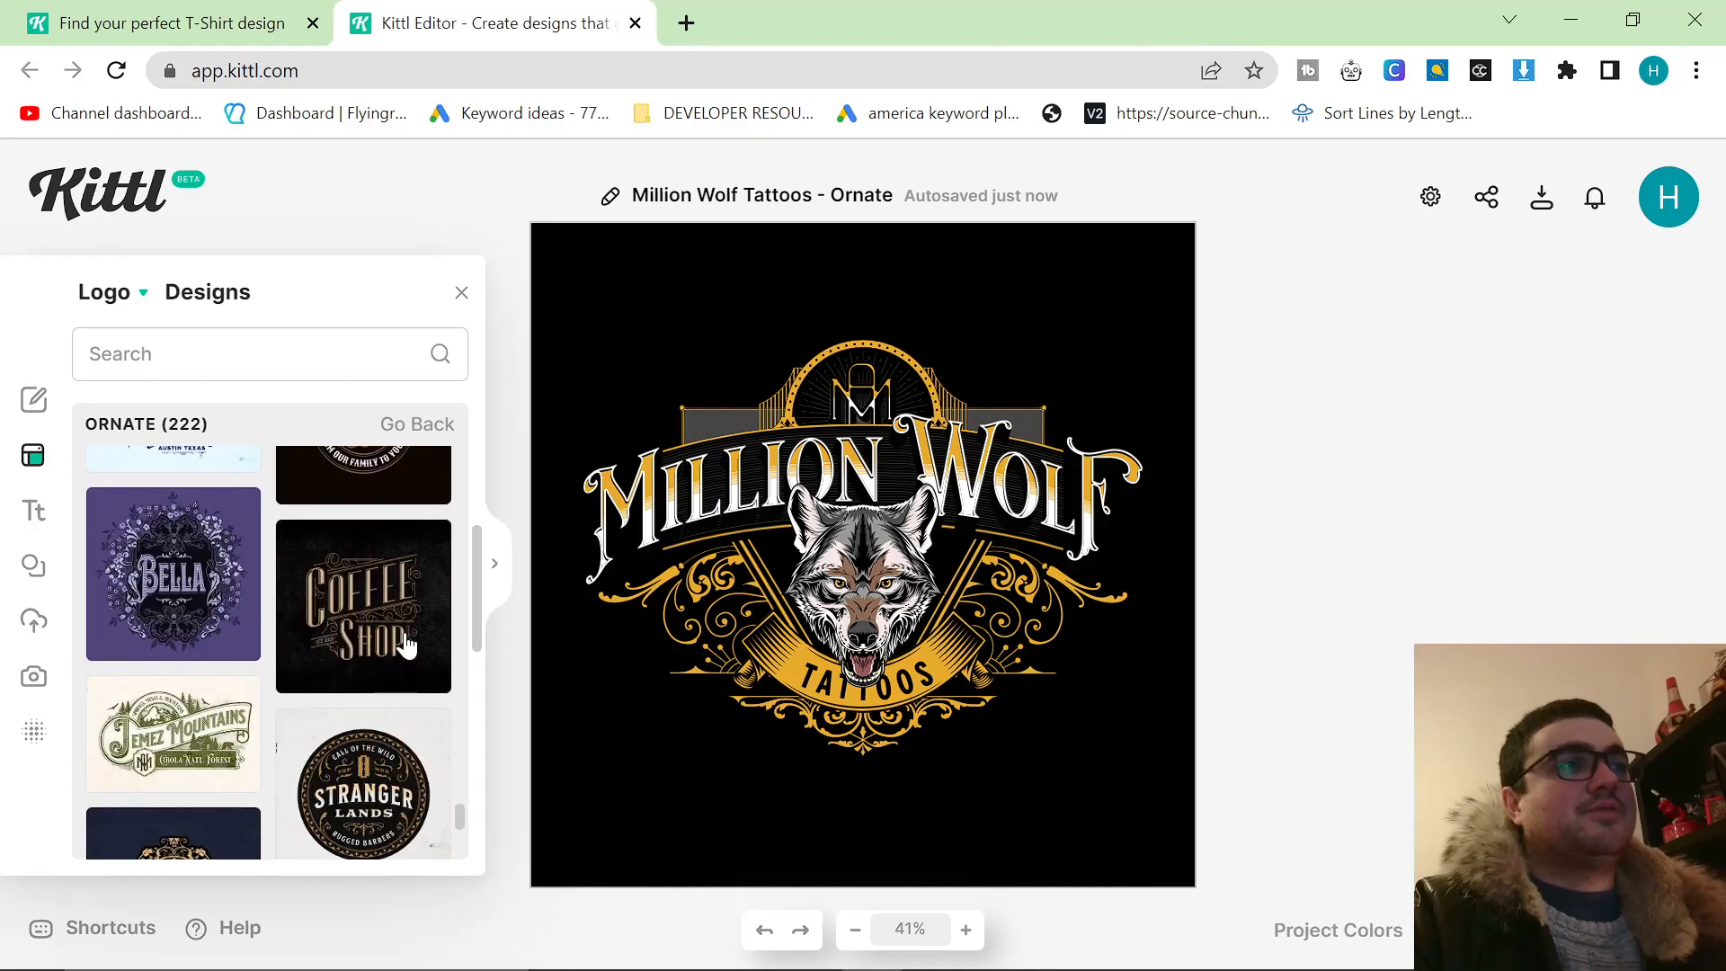
{"action": "scroll", "coordinate": [407, 643], "scroll_direction": "down", "scroll_amount": 2}
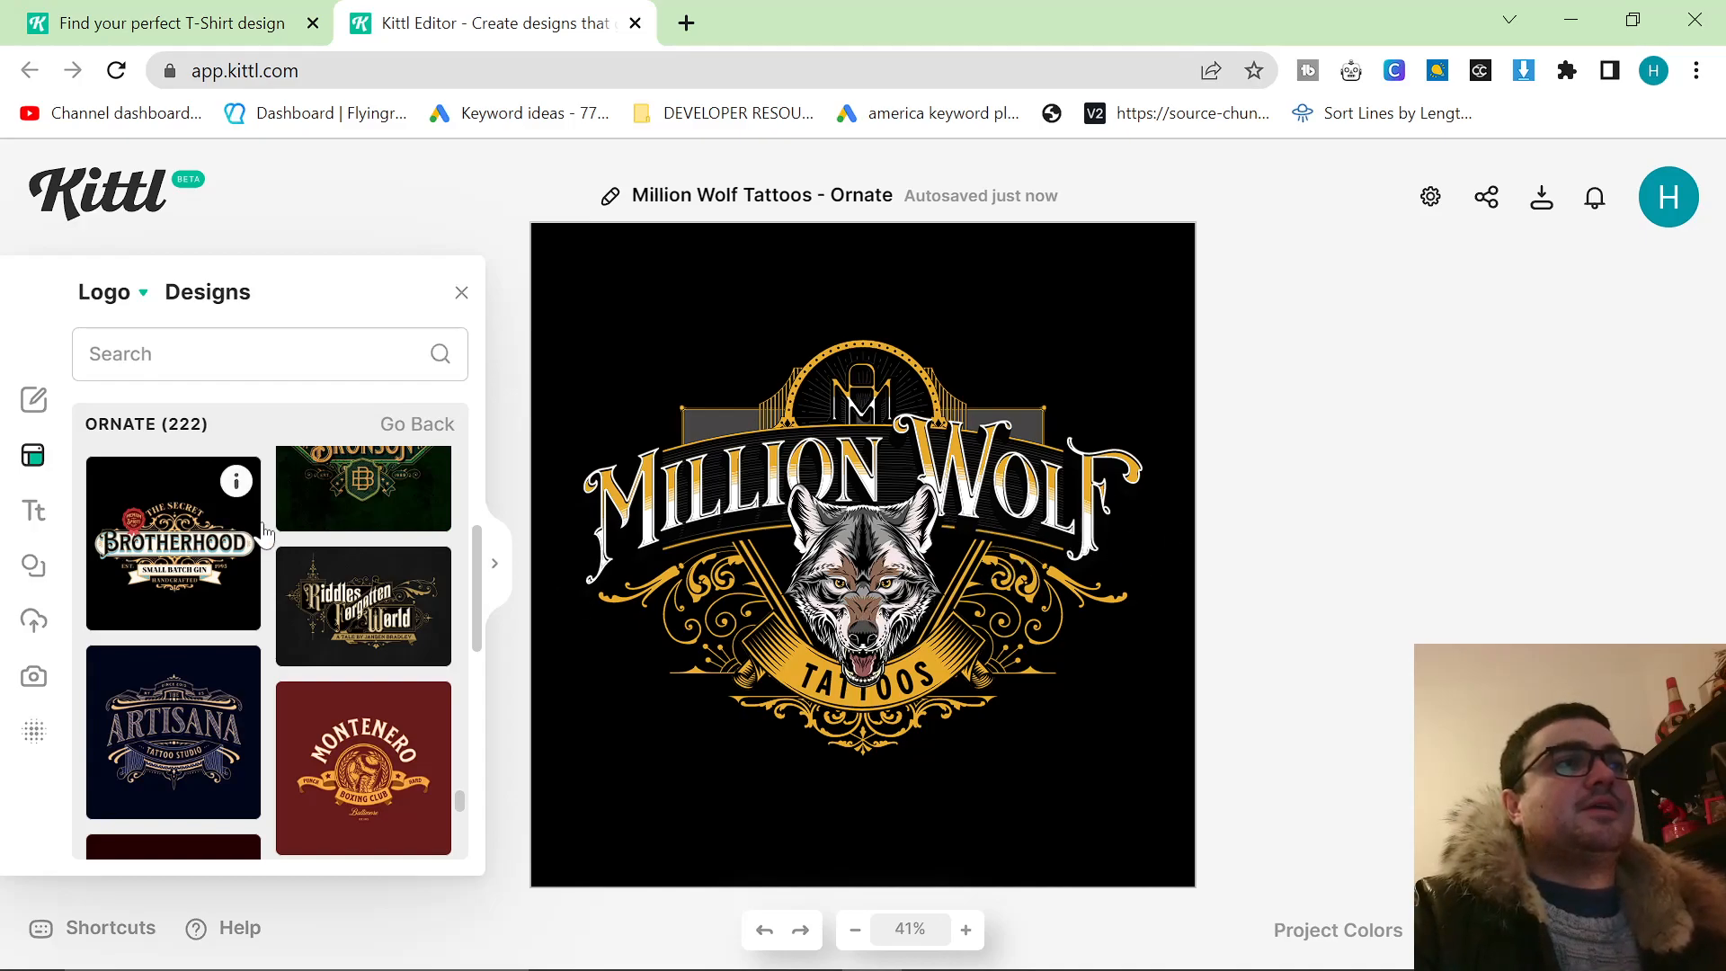
Open the PEW PEW cat design from the saved projects.
{"action": "left_click", "coordinate": [29, 402]}
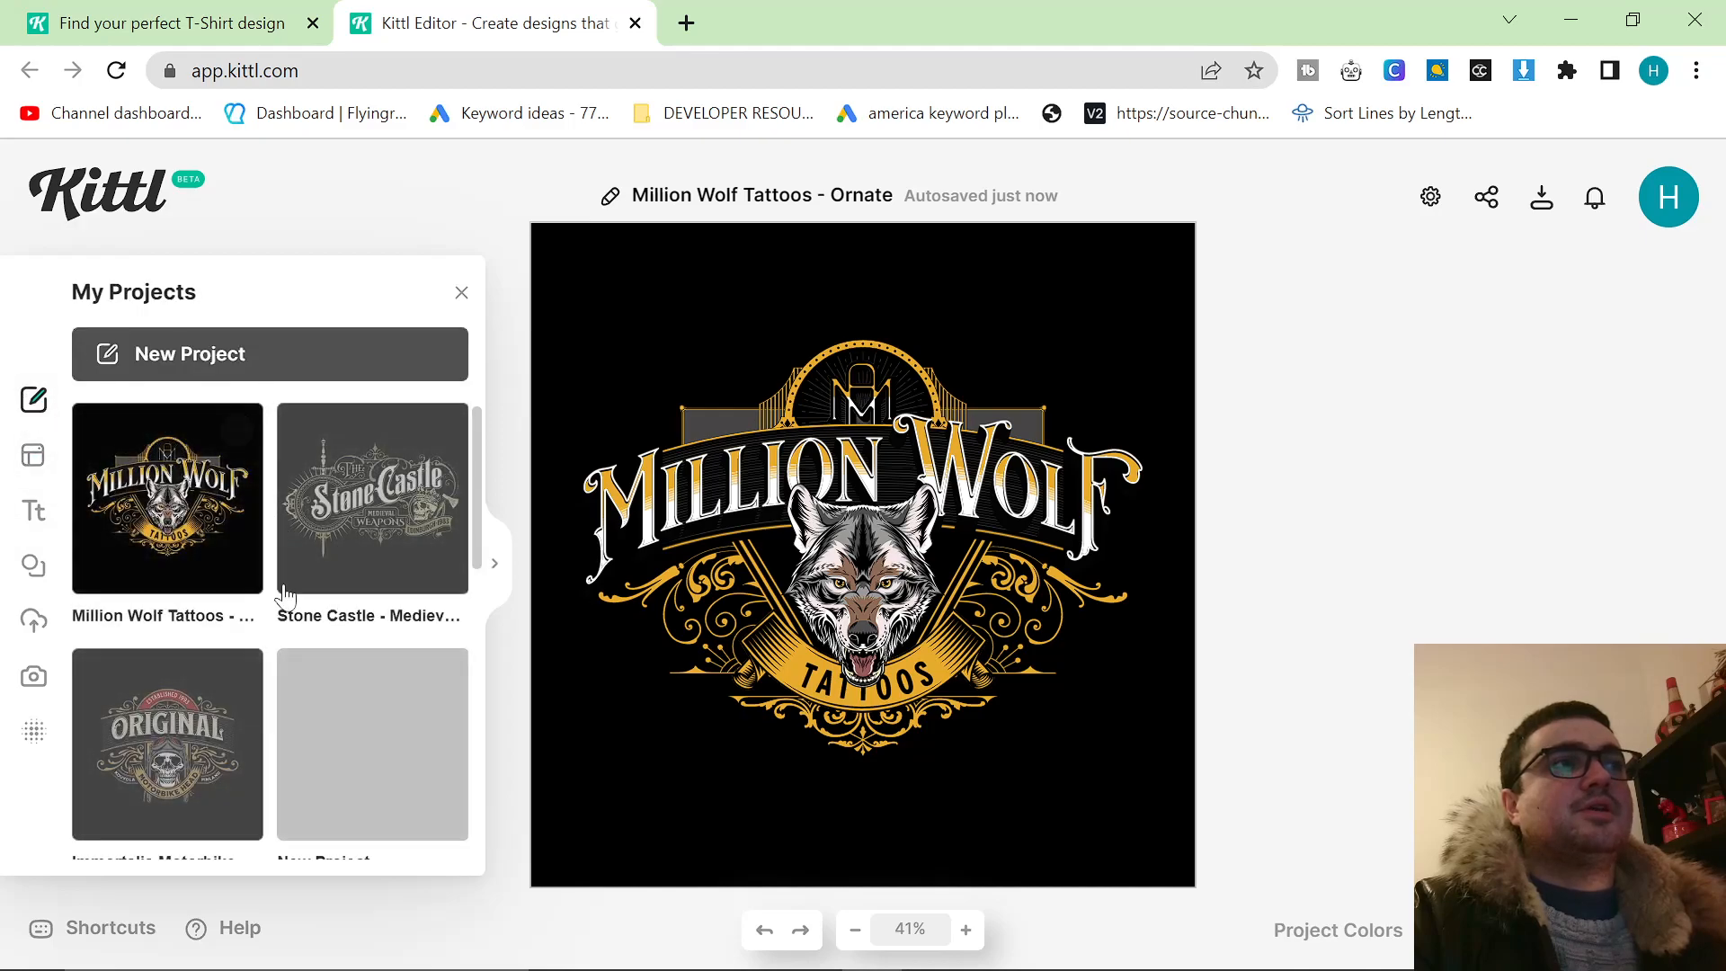
{"action": "scroll", "coordinate": [297, 620], "scroll_direction": "down", "scroll_amount": 4}
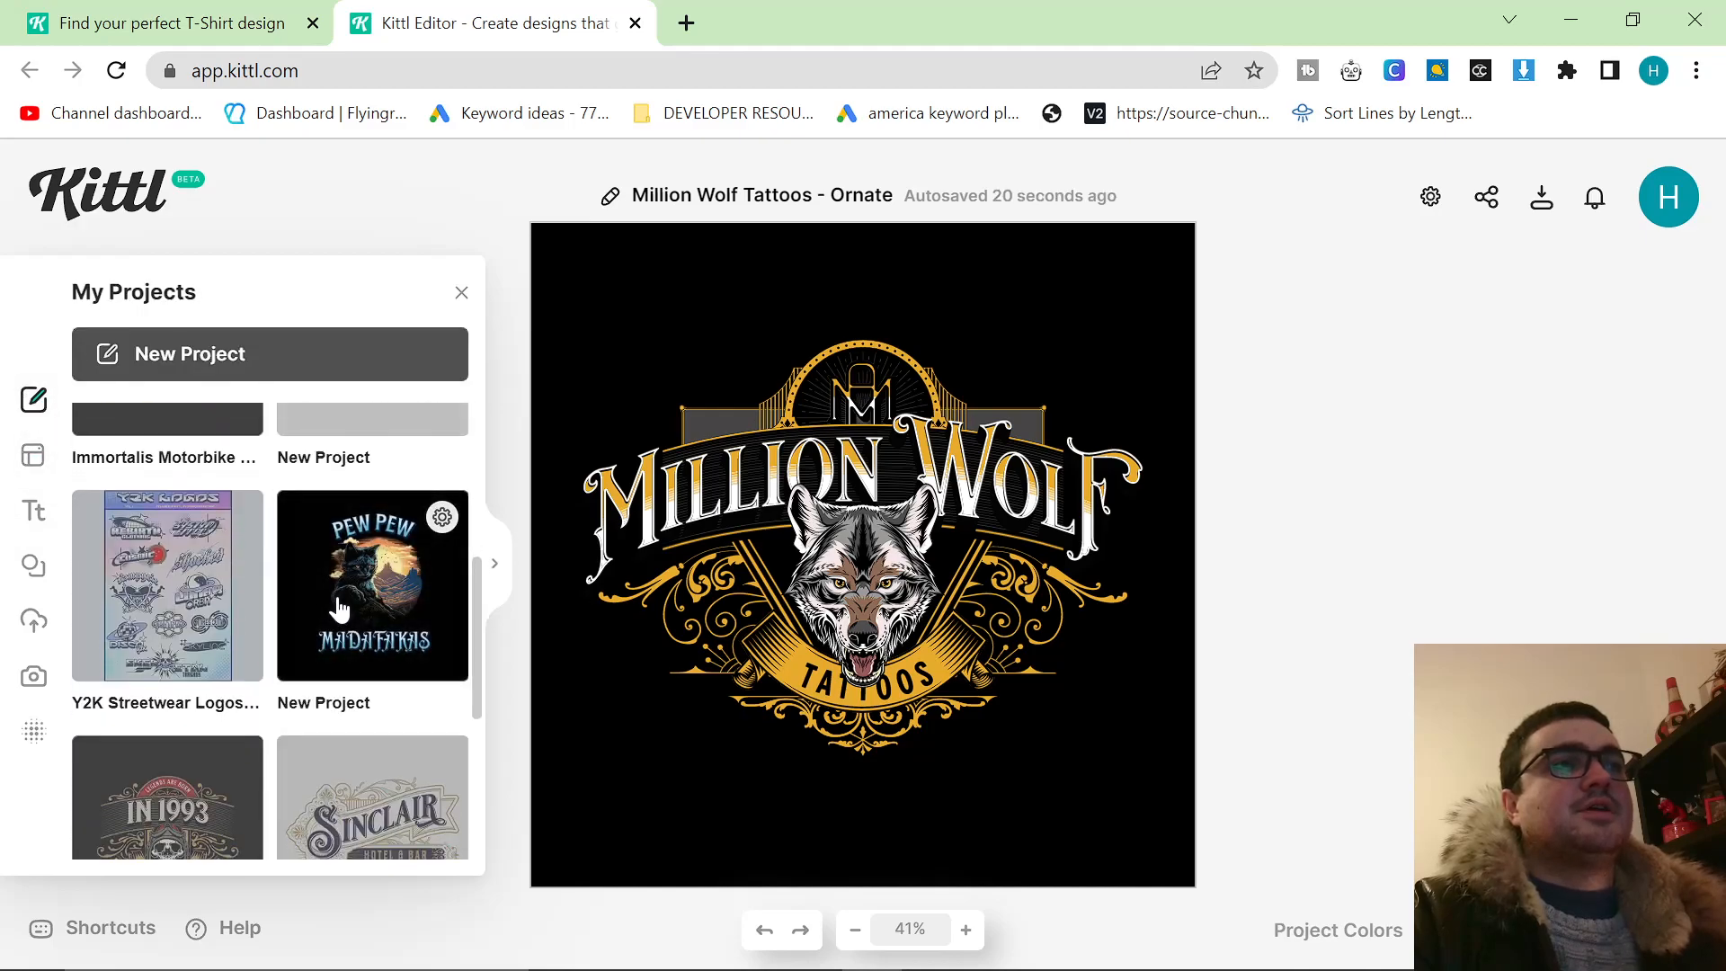
{"action": "left_click", "coordinate": [332, 605]}
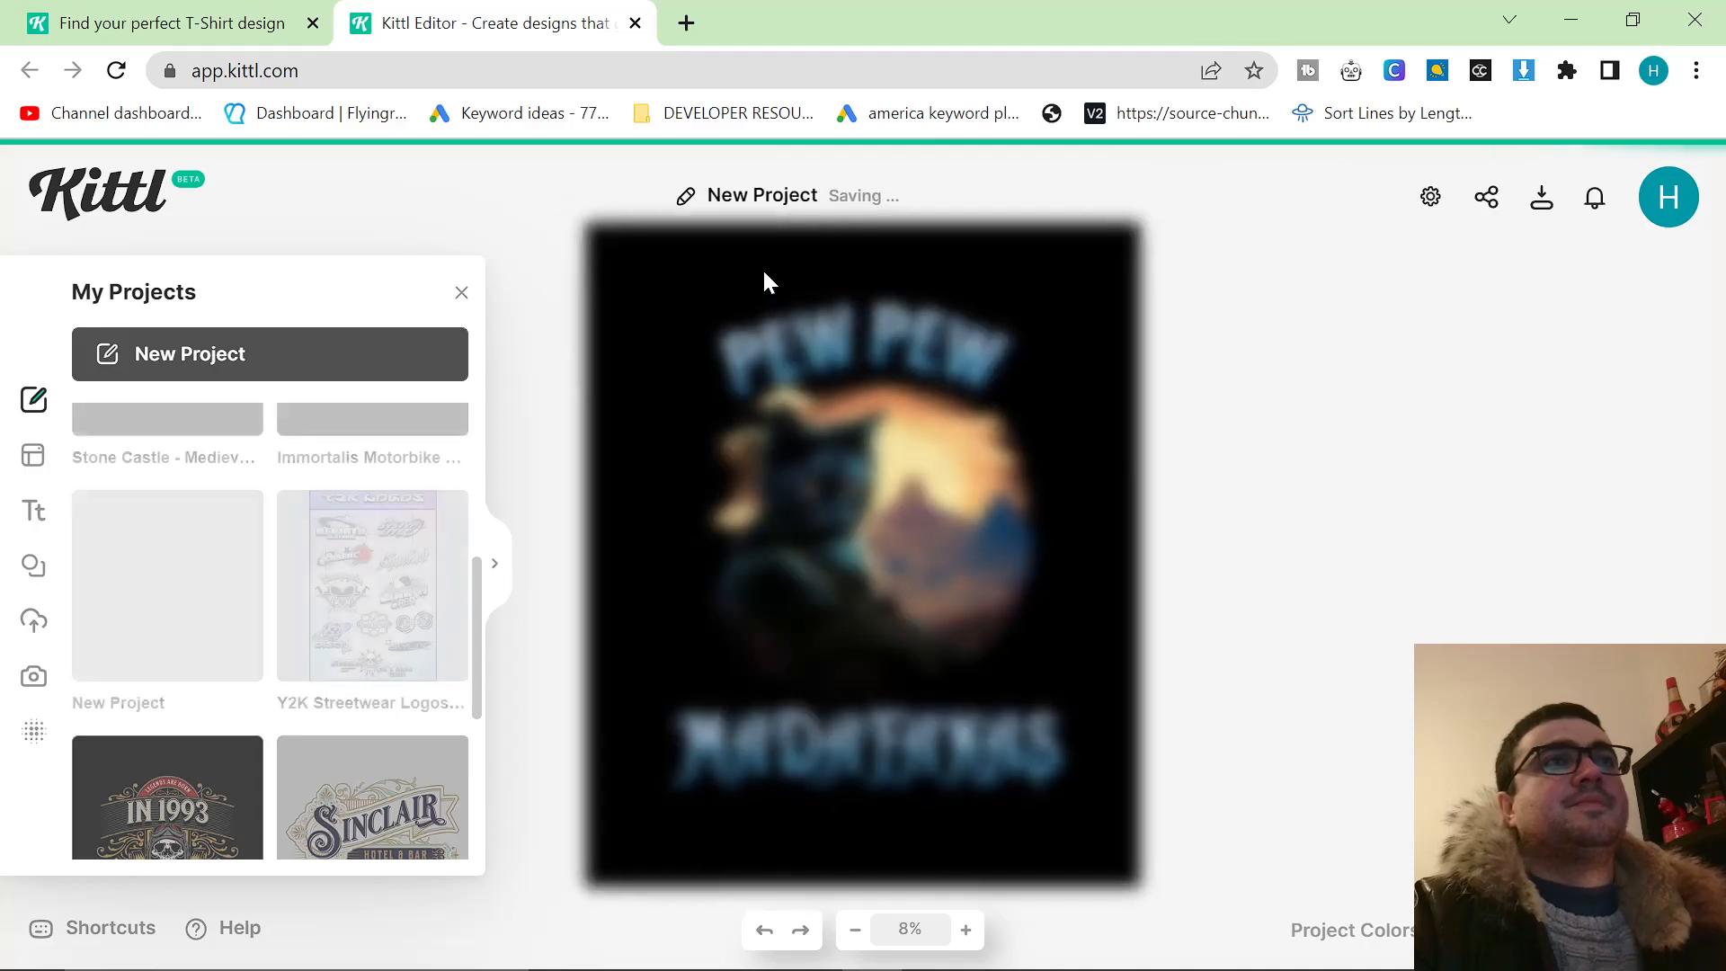
Switch to Canva and open the PEW PEW design from the recent designs.
{"action": "key", "text": "alt+Tab"}
{"action": "key", "text": "Tab"}
{"action": "key", "text": "Tab"}
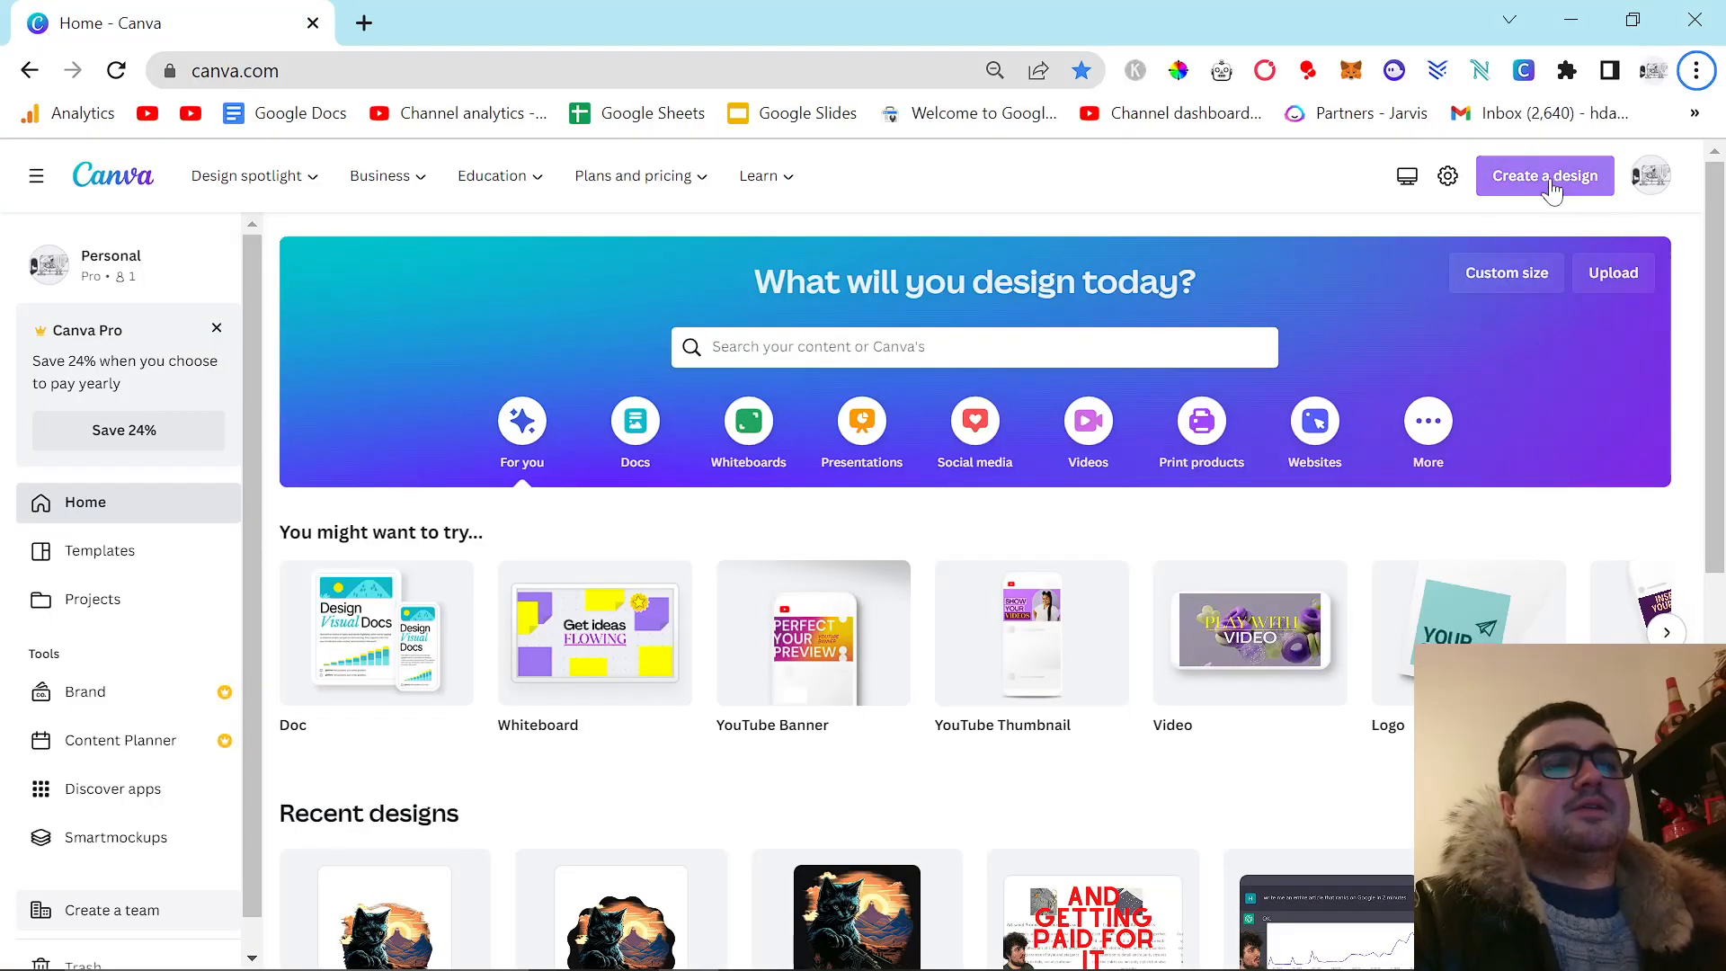
{"action": "scroll", "coordinate": [697, 605], "scroll_direction": "down", "scroll_amount": 3}
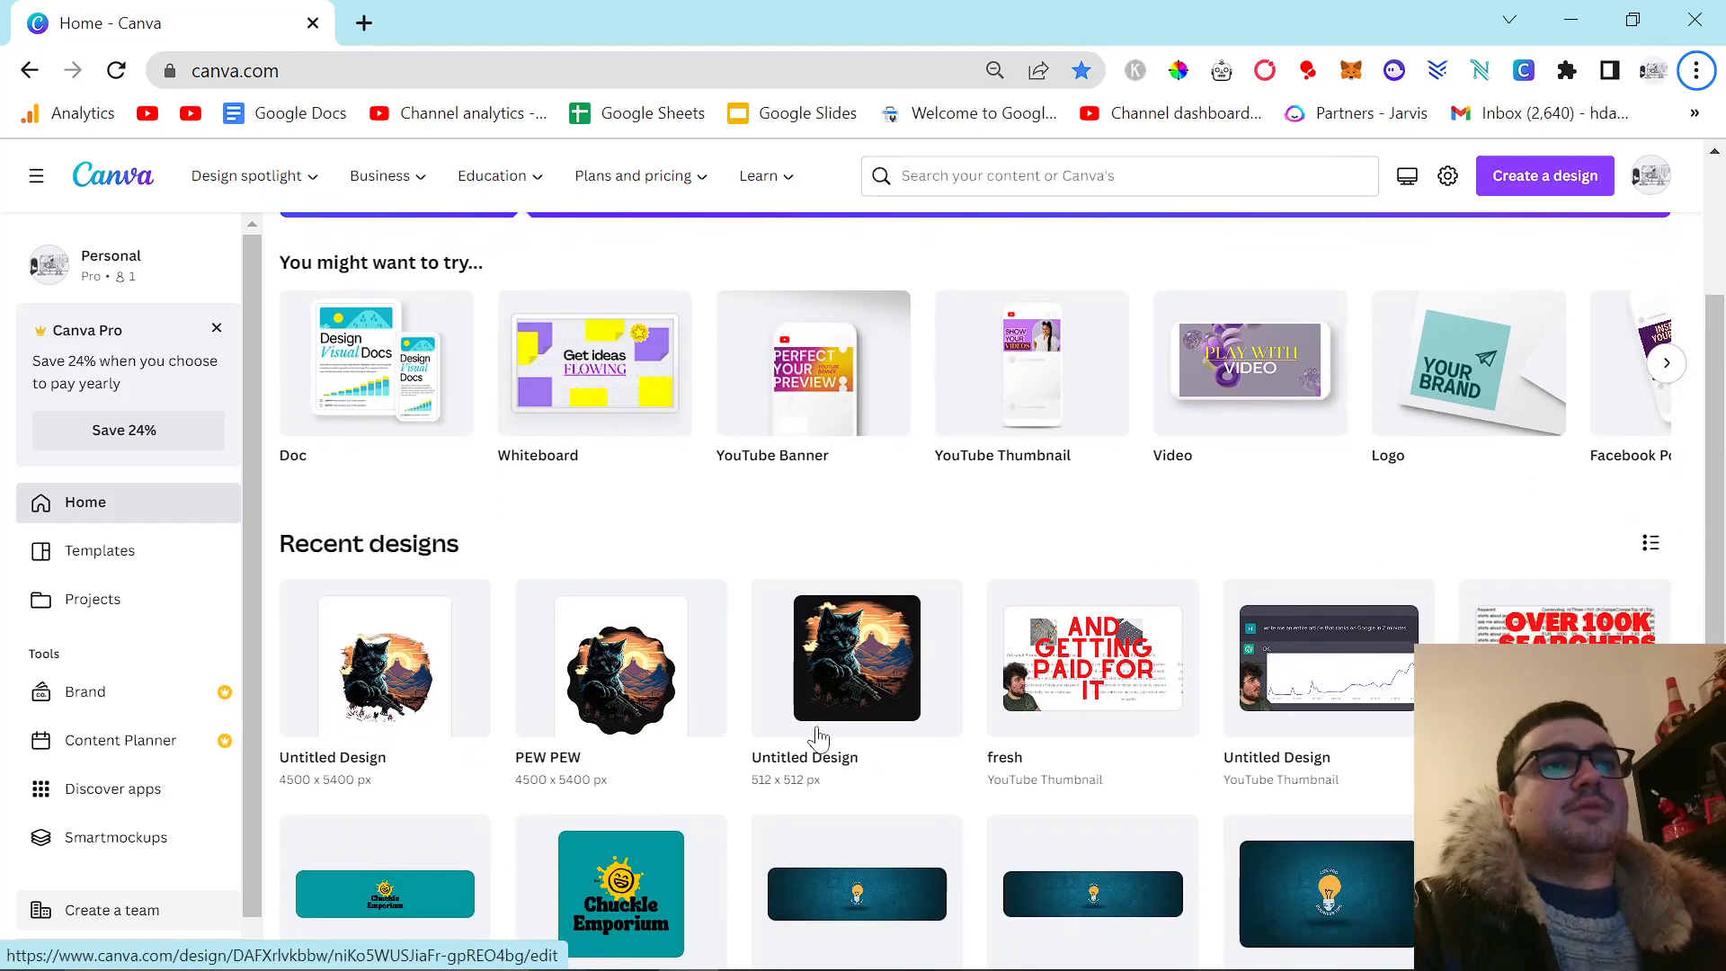
{"action": "scroll", "coordinate": [719, 683], "scroll_direction": "down", "scroll_amount": 2}
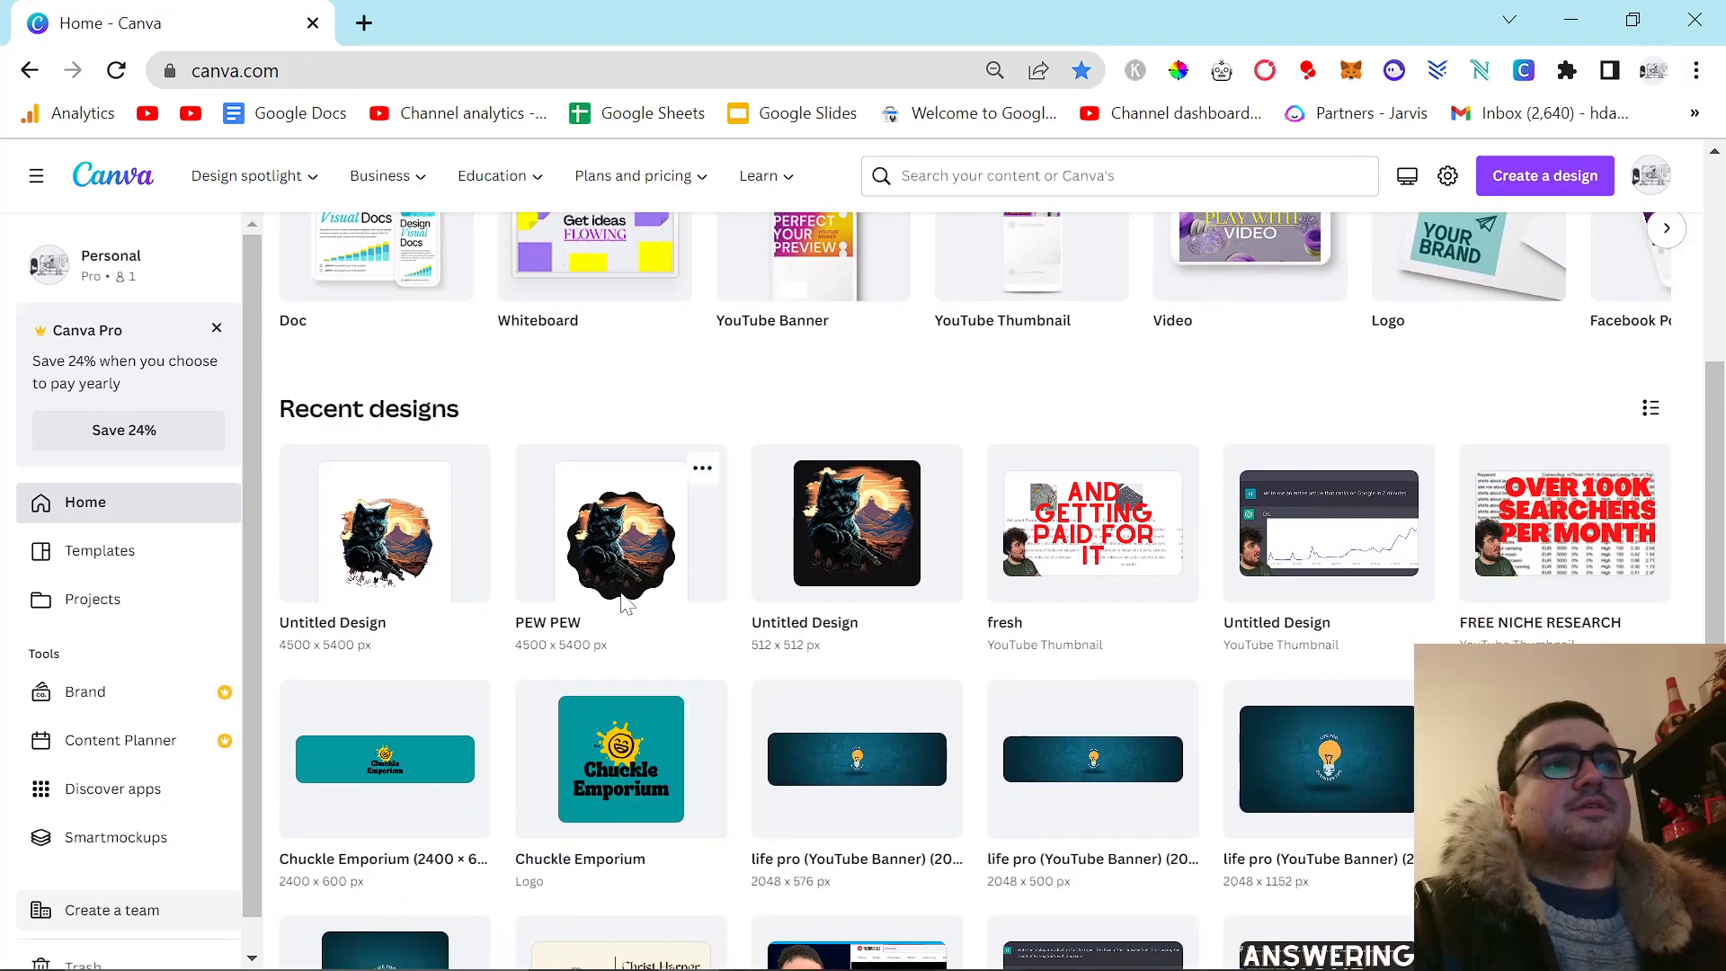
{"action": "left_click", "coordinate": [625, 609]}
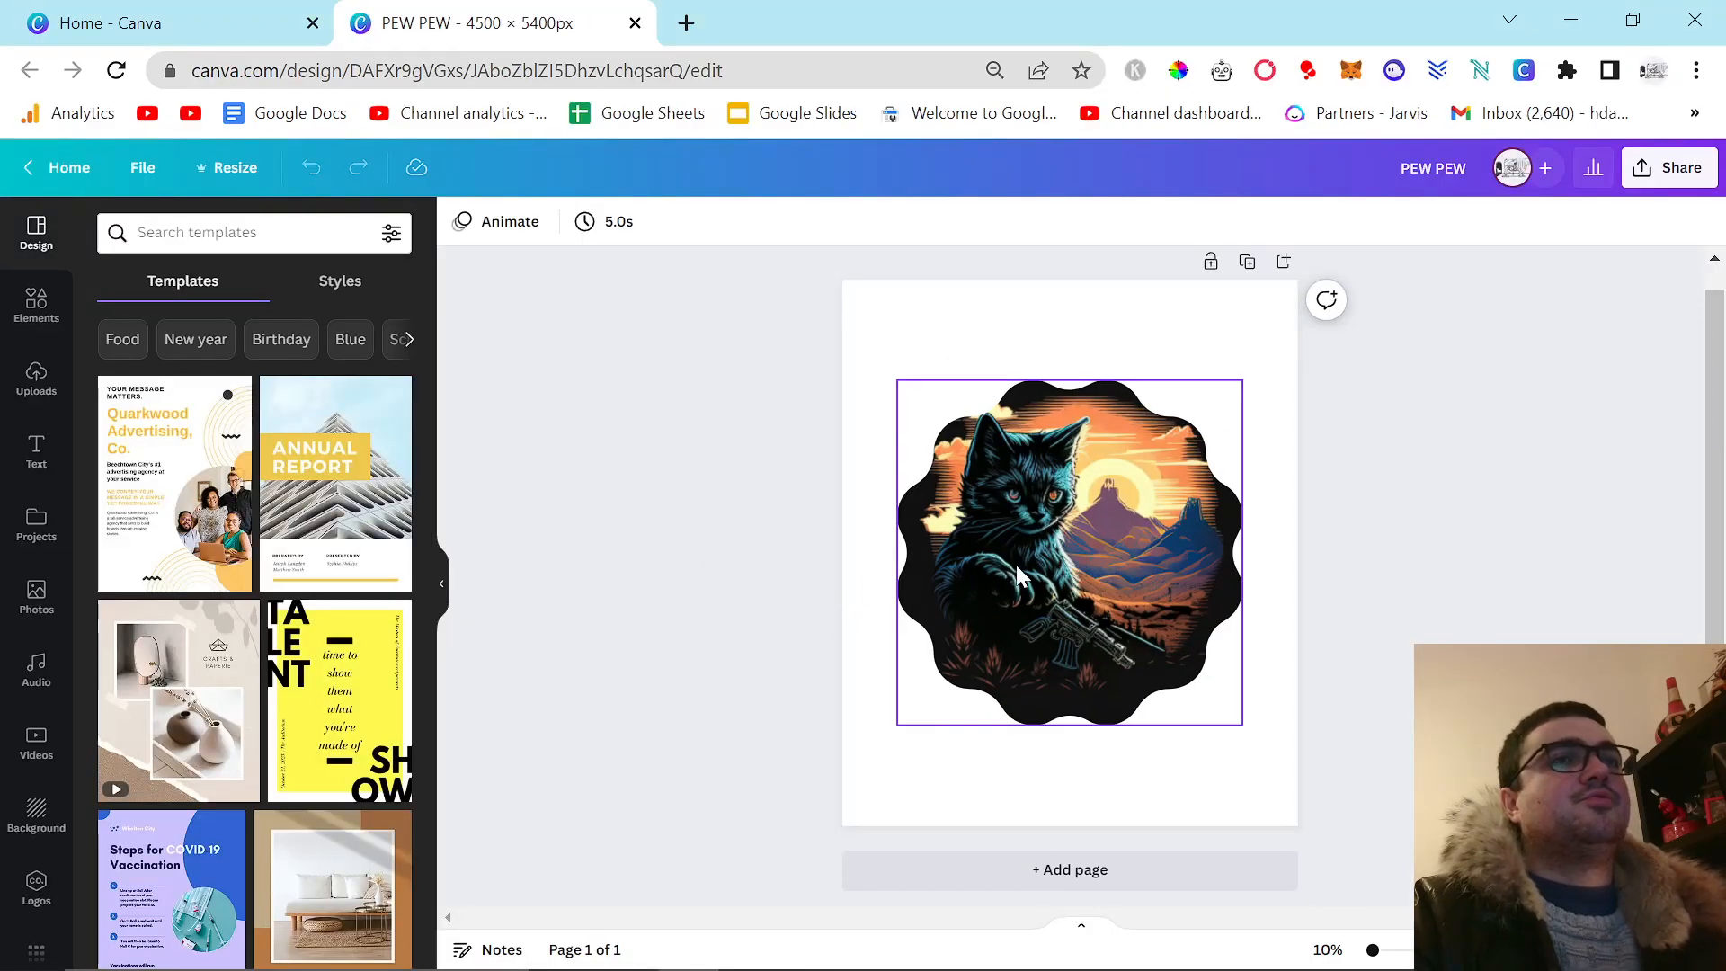
Place the uploaded square cat image over the scalloped cat picture and shift it slightly upward.
{"action": "left_click", "coordinate": [37, 375]}
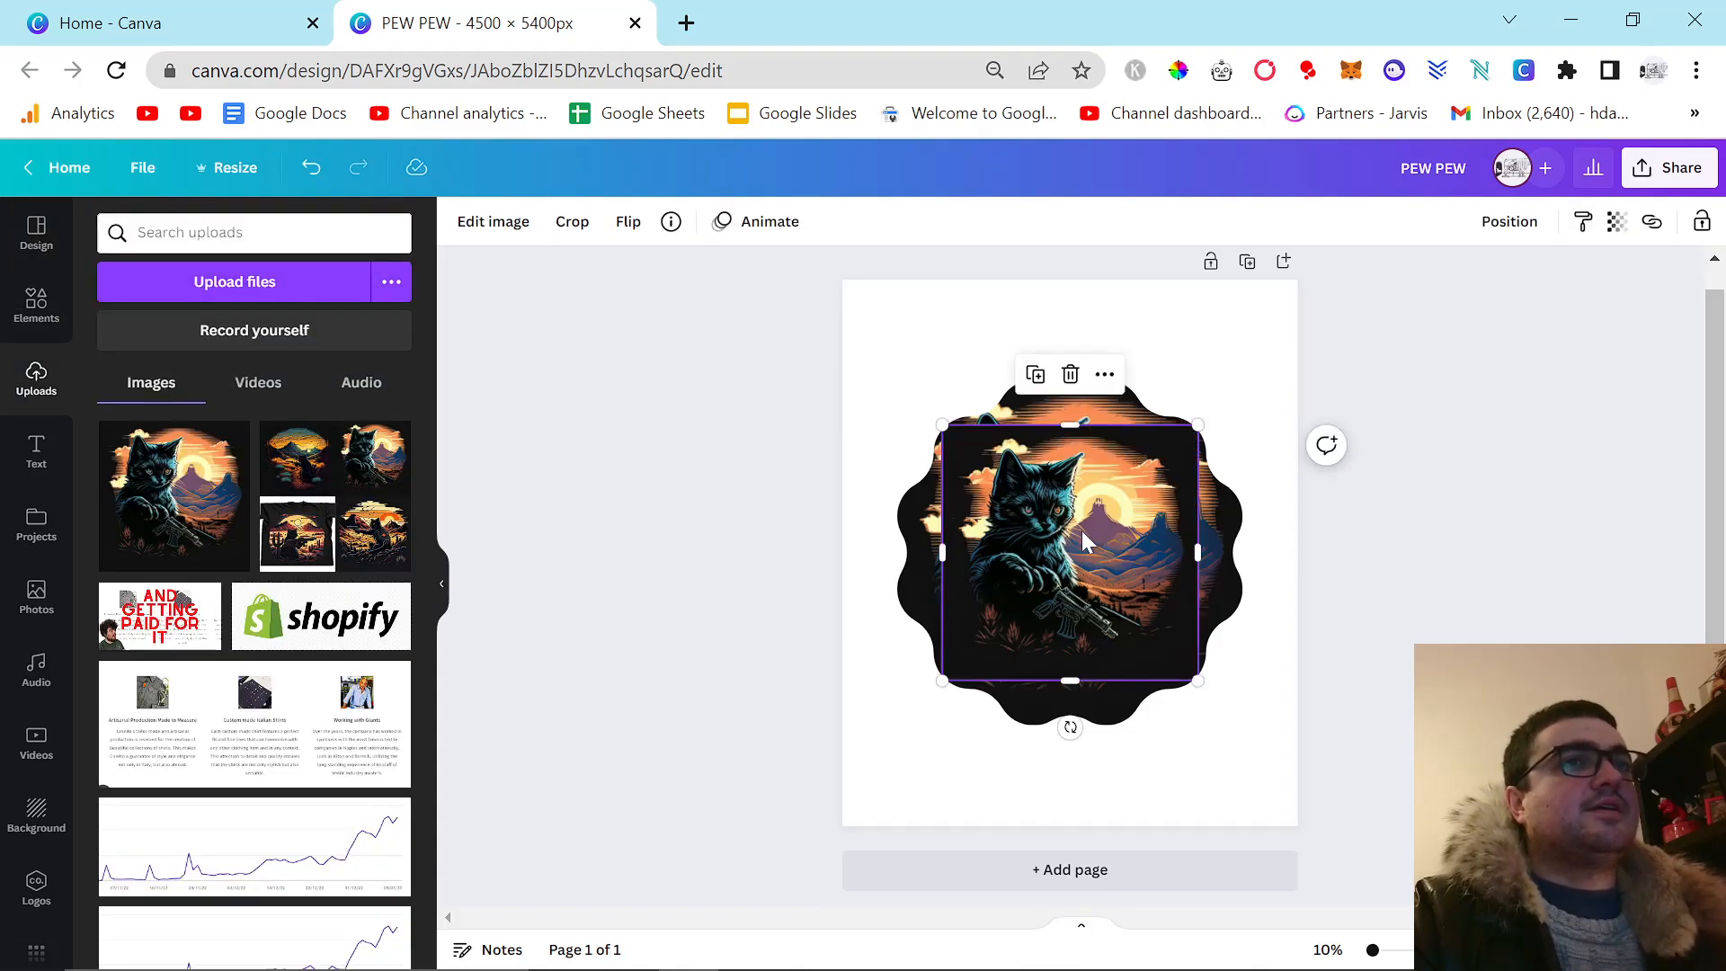
{"action": "key", "text": "Delete"}
{"action": "key", "text": "ctrl+z"}
{"action": "left_click_drag", "start_coordinate": [1068, 554], "coordinate": [1077, 486]}
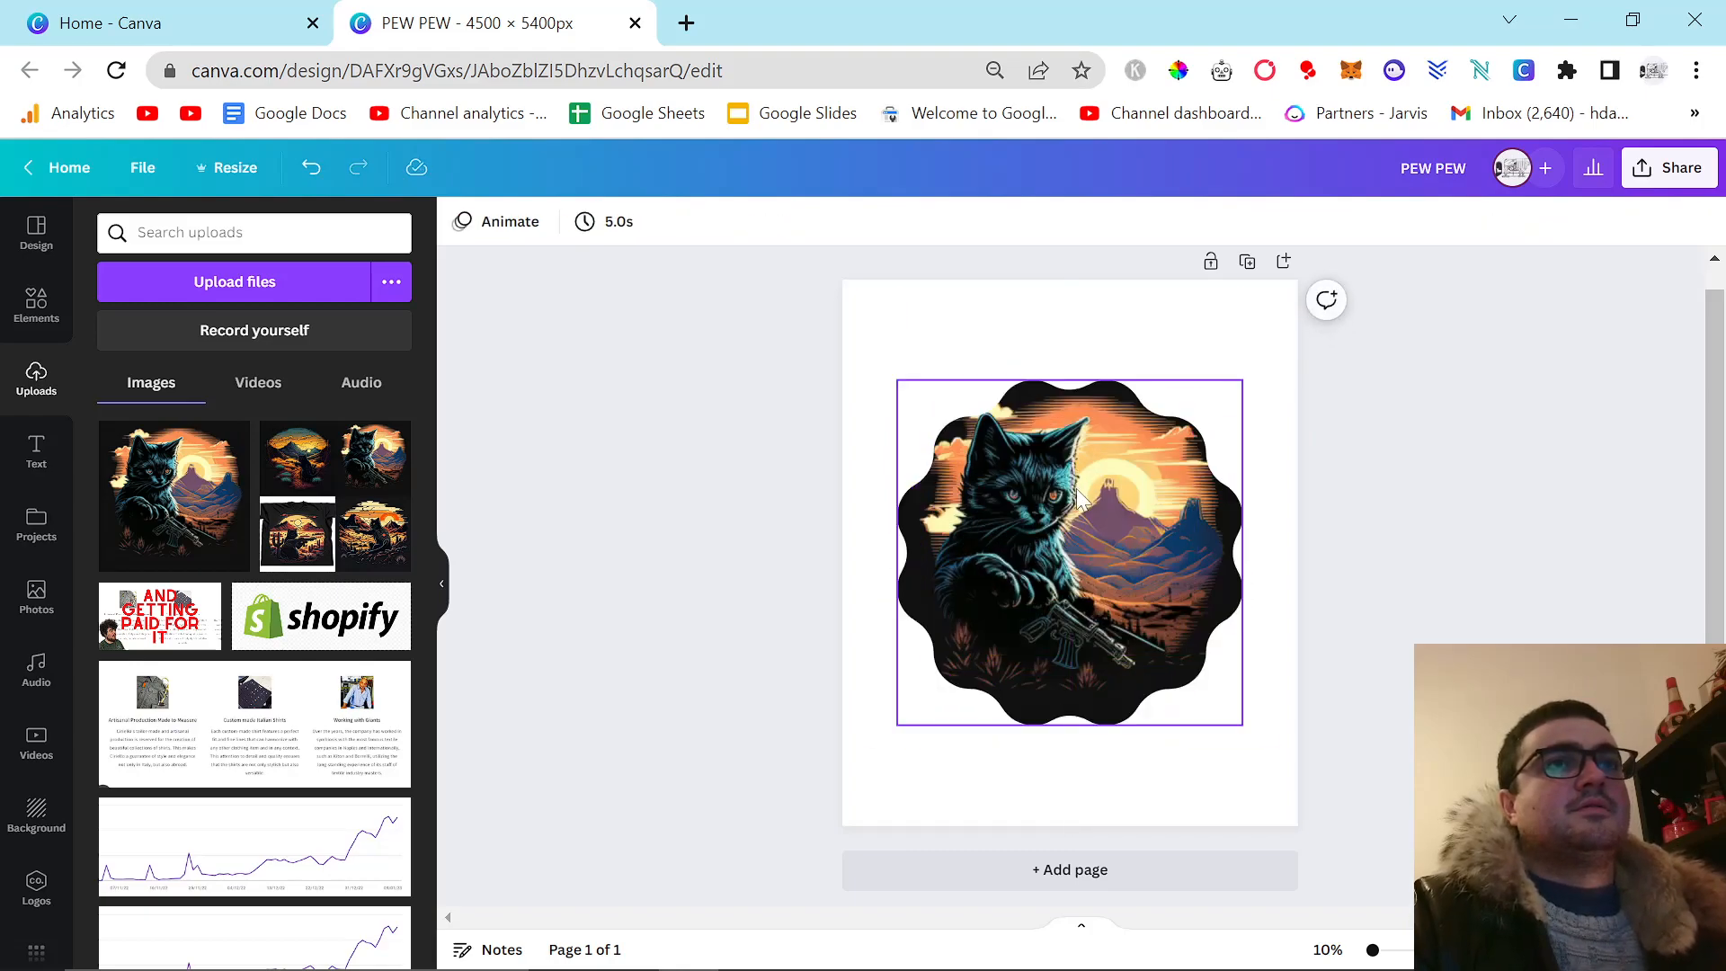
{"action": "key", "text": "ctrl+z"}
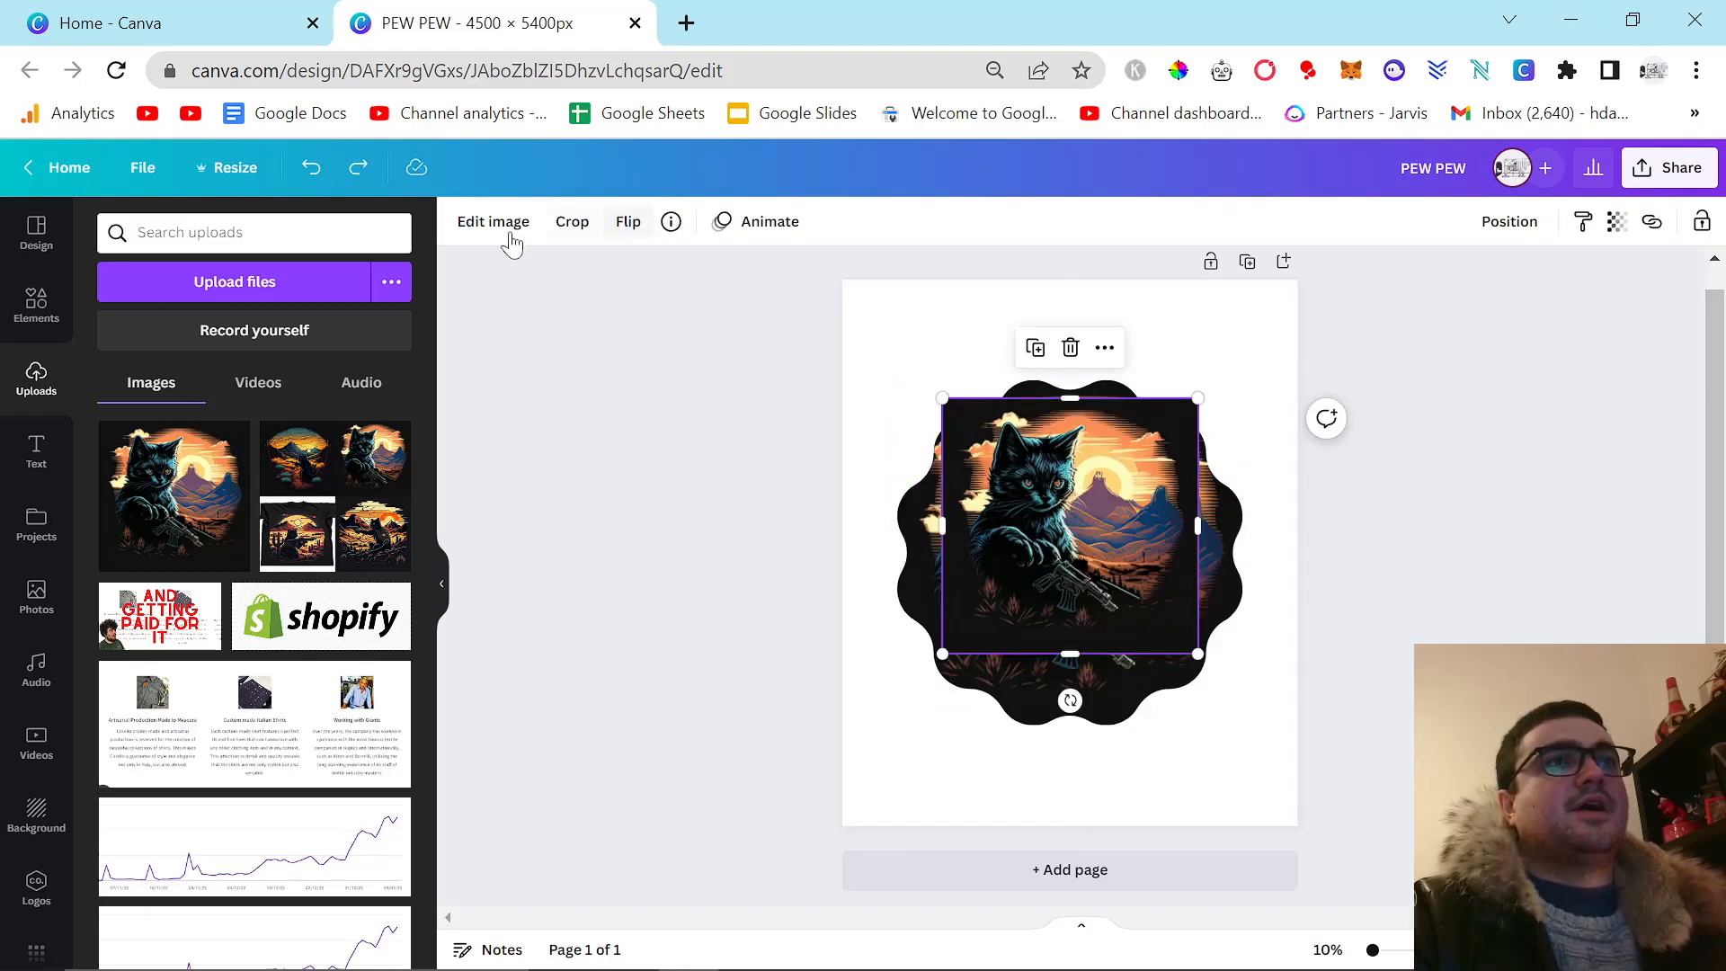
Try Canva's Background Remover on the added cat image, then enlarge and reposition it before discarding it.
{"action": "left_click", "coordinate": [493, 222]}
{"action": "left_click", "coordinate": [126, 447]}
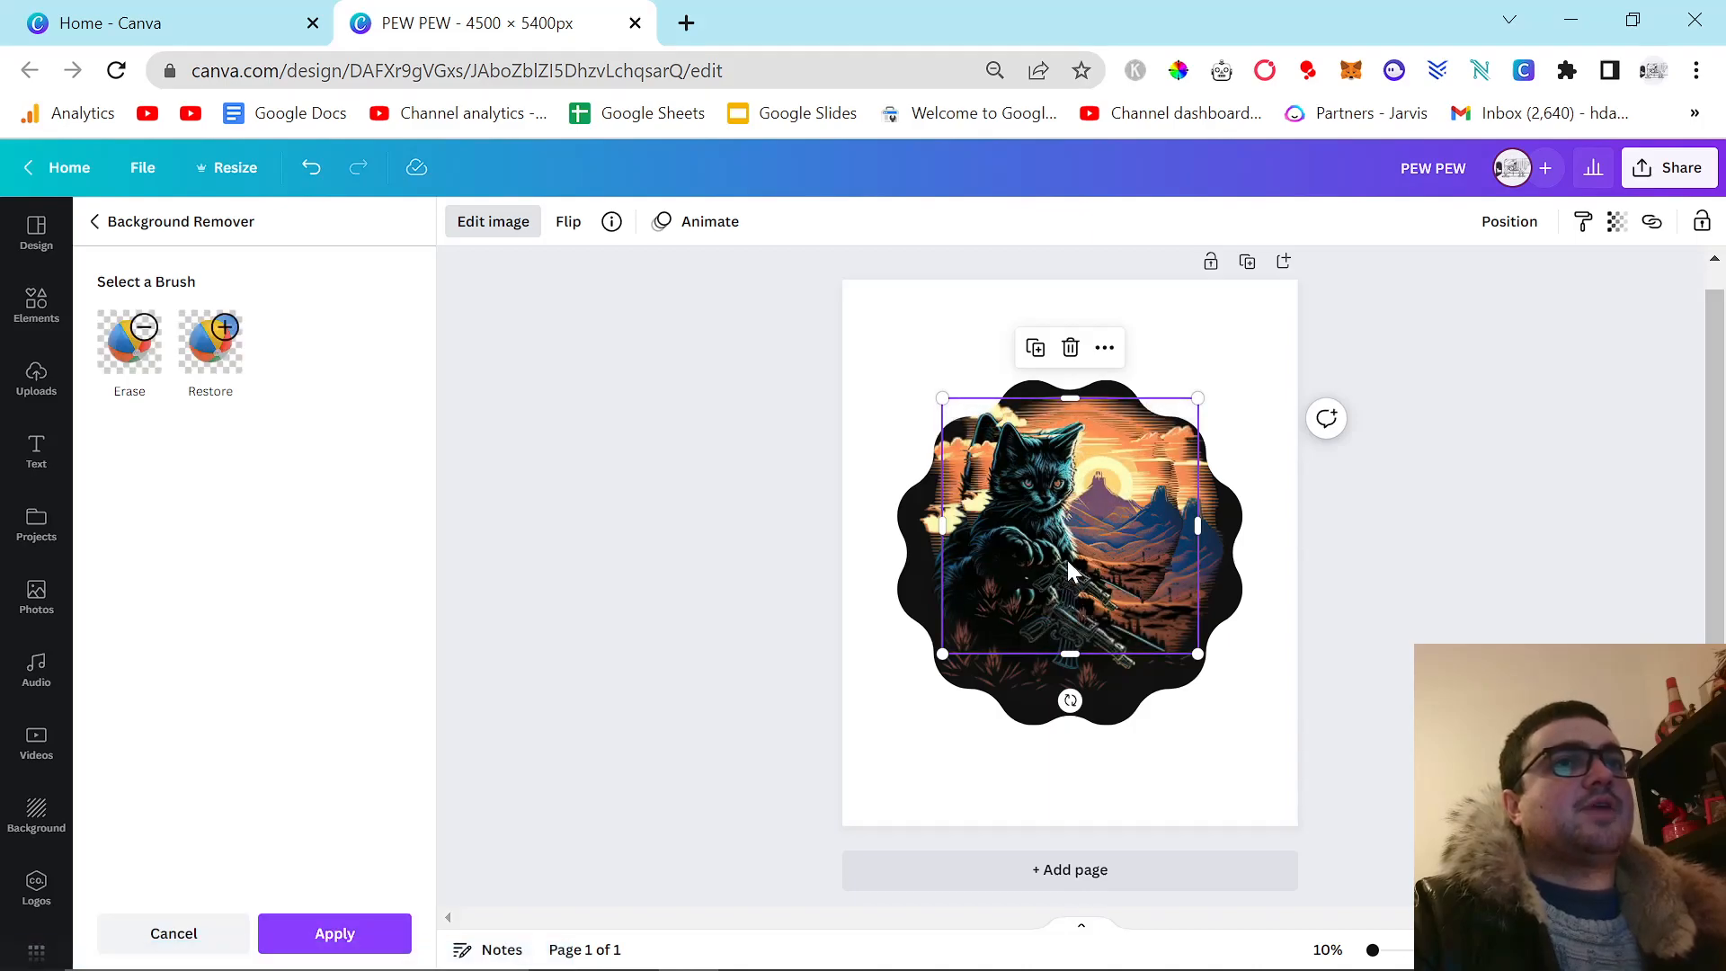
{"action": "left_click_drag", "start_coordinate": [1020, 589], "coordinate": [1203, 756]}
{"action": "left_click_drag", "start_coordinate": [1077, 584], "coordinate": [636, 315]}
{"action": "mouse_move", "coordinate": [1070, 520]}
{"action": "left_mouse_down"}
{"action": "mouse_move", "coordinate": [1117, 537]}
{"action": "mouse_move", "coordinate": [1136, 504]}
{"action": "mouse_move", "coordinate": [1145, 551]}
{"action": "mouse_move", "coordinate": [1090, 622]}
{"action": "left_mouse_up"}
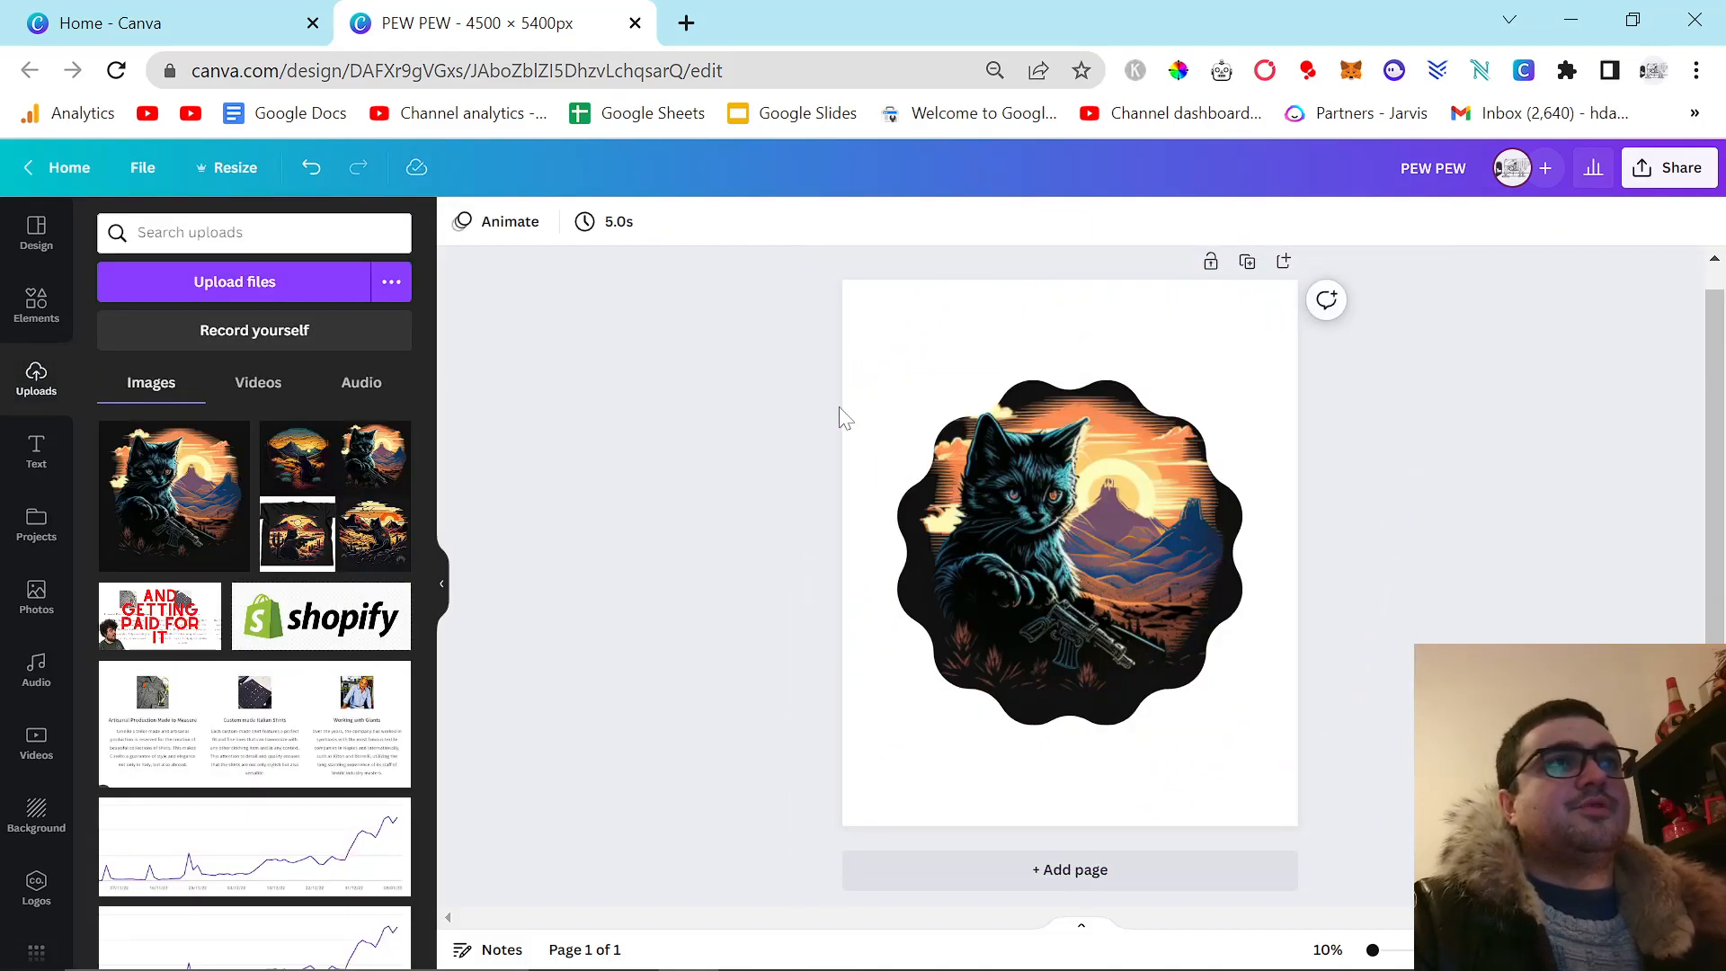
Switch to Kittl, add the uploaded black-background cat image to the design and remove its background with AI Background Remover.
{"action": "key", "text": "alt+Tab"}
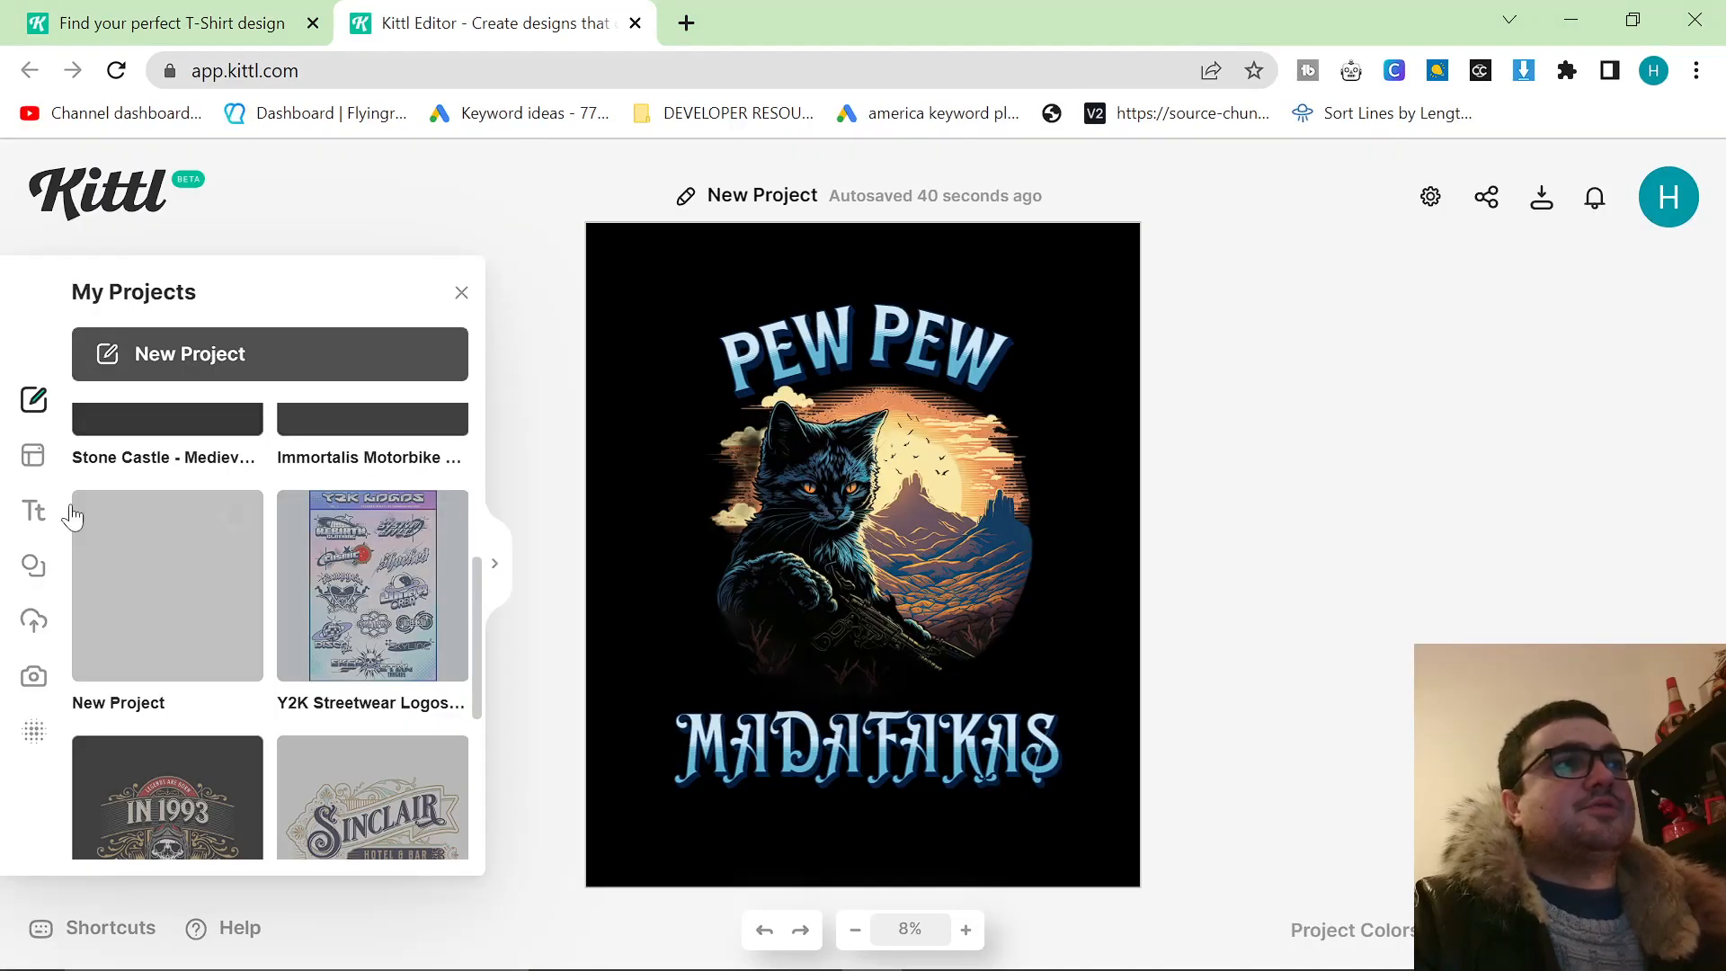
{"action": "left_click", "coordinate": [35, 622]}
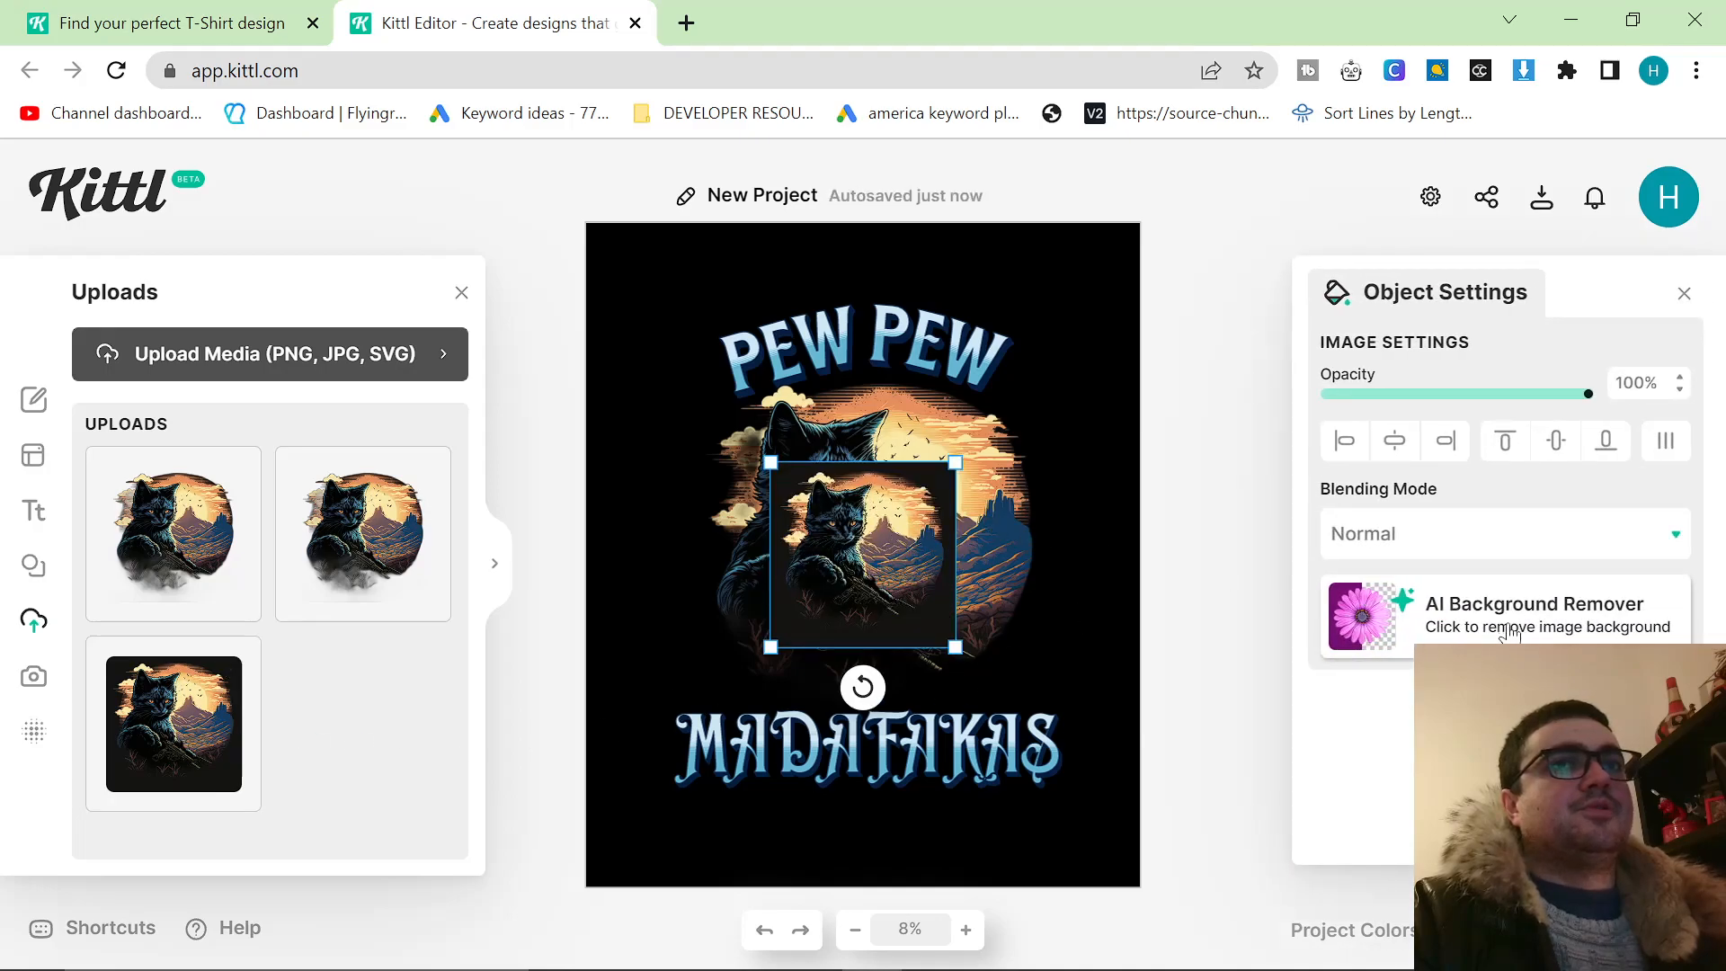
{"action": "left_click", "coordinate": [1510, 633]}
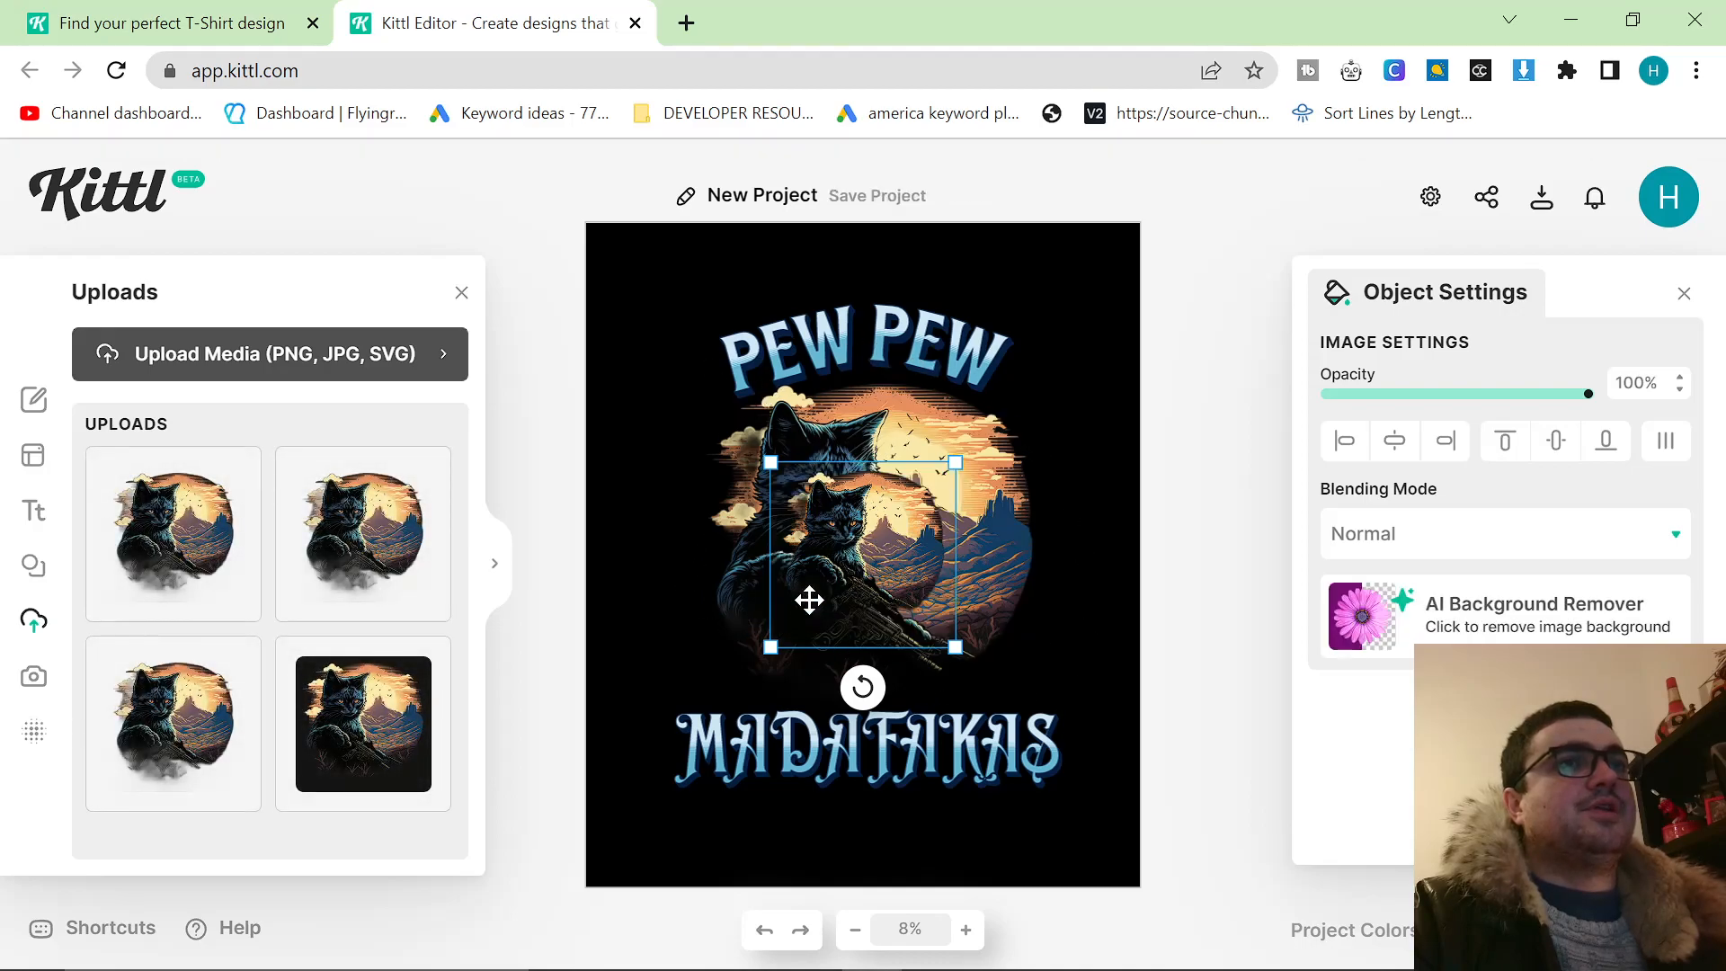
Enlarge the cat cut-out and move it up over the artwork to inspect it, then delete it.
{"action": "left_click_drag", "start_coordinate": [811, 497], "coordinate": [676, 362]}
{"action": "left_click_drag", "start_coordinate": [813, 504], "coordinate": [1065, 719]}
{"action": "left_click_drag", "start_coordinate": [898, 566], "coordinate": [879, 450]}
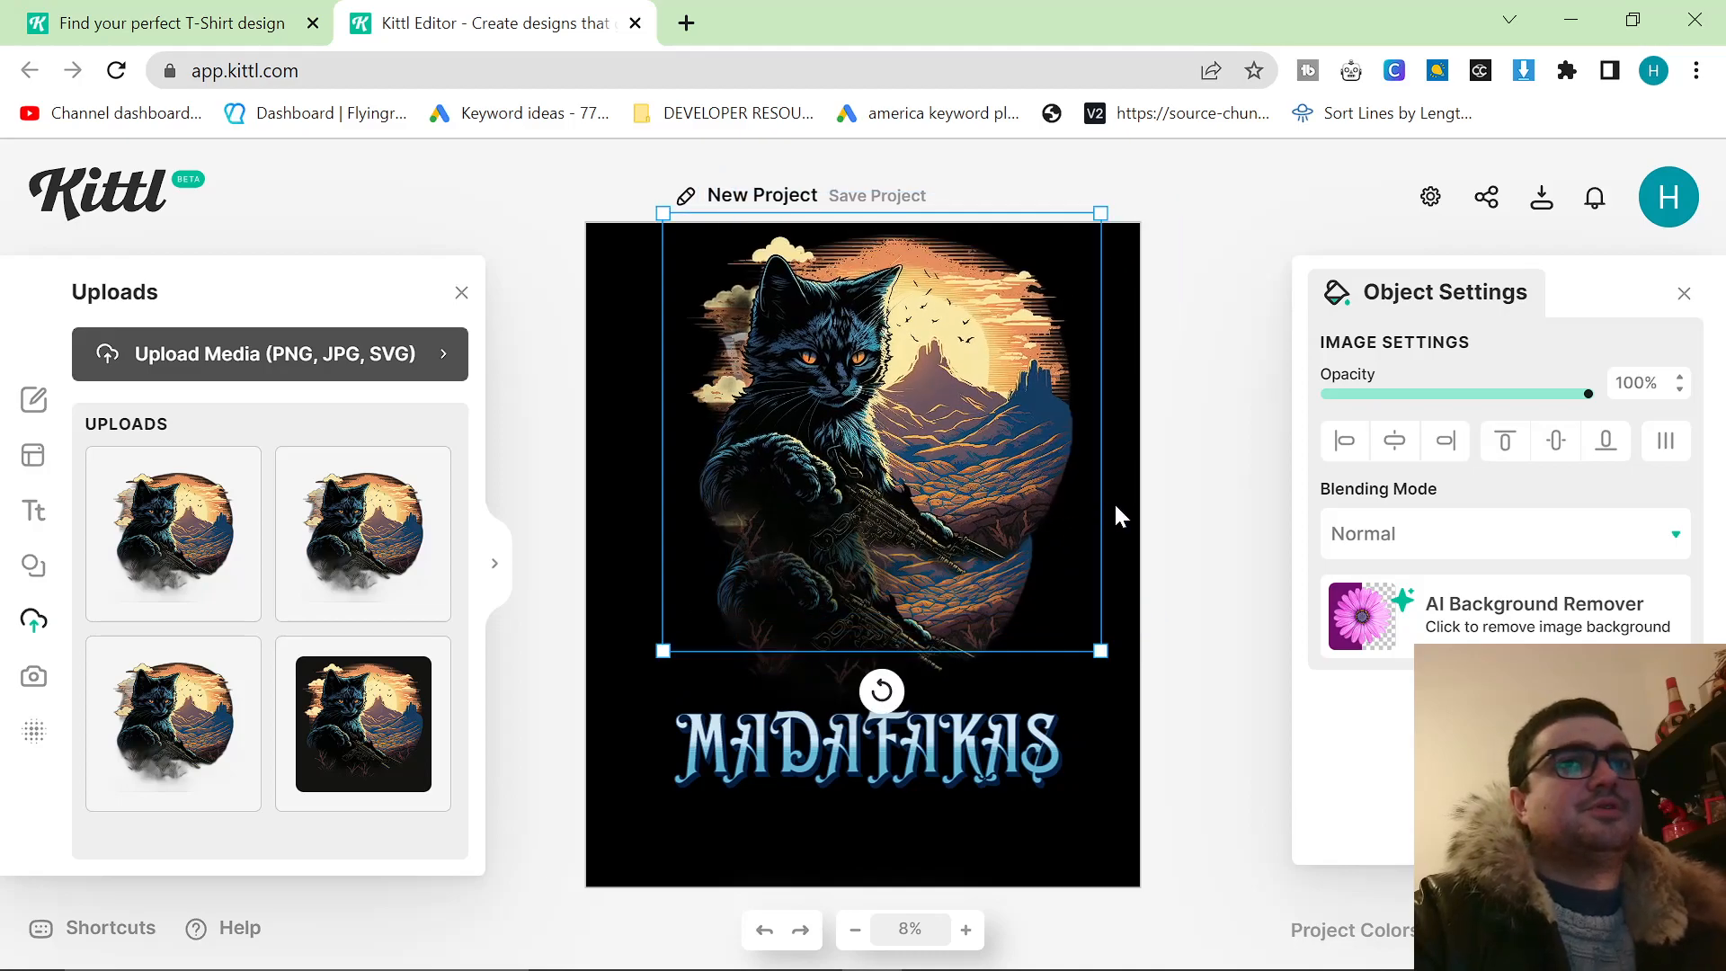
{"action": "key", "text": "Delete"}
{"action": "left_click", "coordinate": [952, 531]}
{"action": "left_click", "coordinate": [1140, 518]}
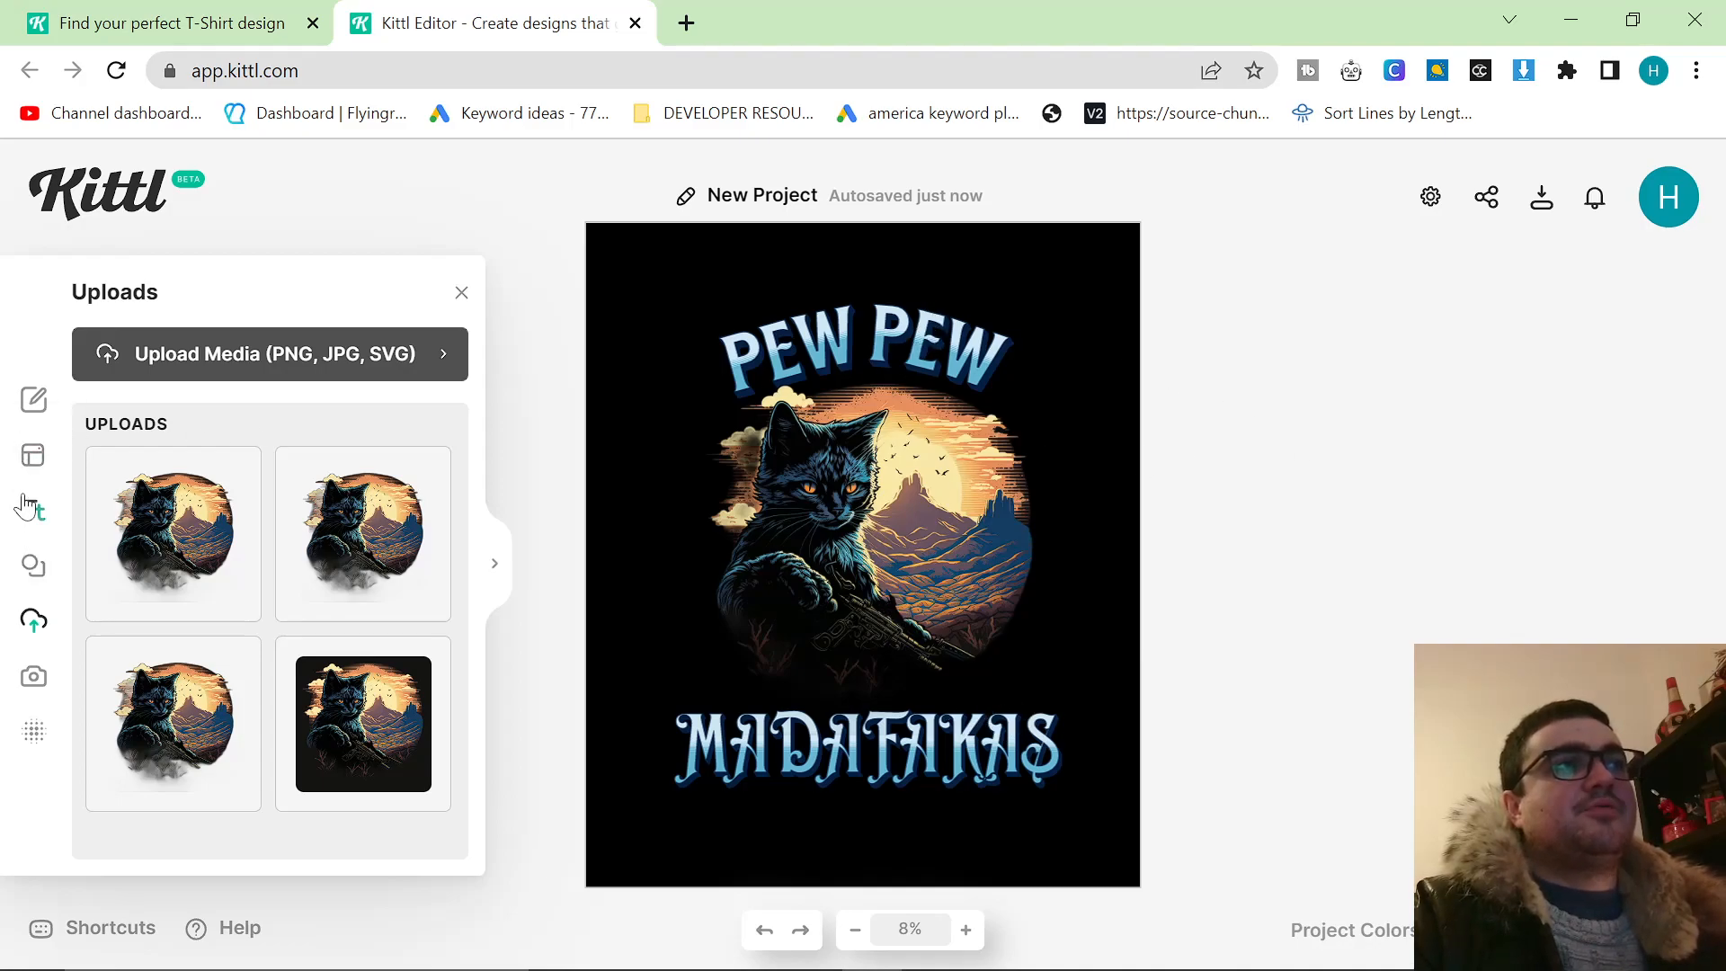
Show all Decorated text styles and browse them to examine the range of lettering effects.
{"action": "left_click", "coordinate": [27, 506]}
{"action": "scroll", "coordinate": [350, 715], "scroll_direction": "down", "scroll_amount": 3}
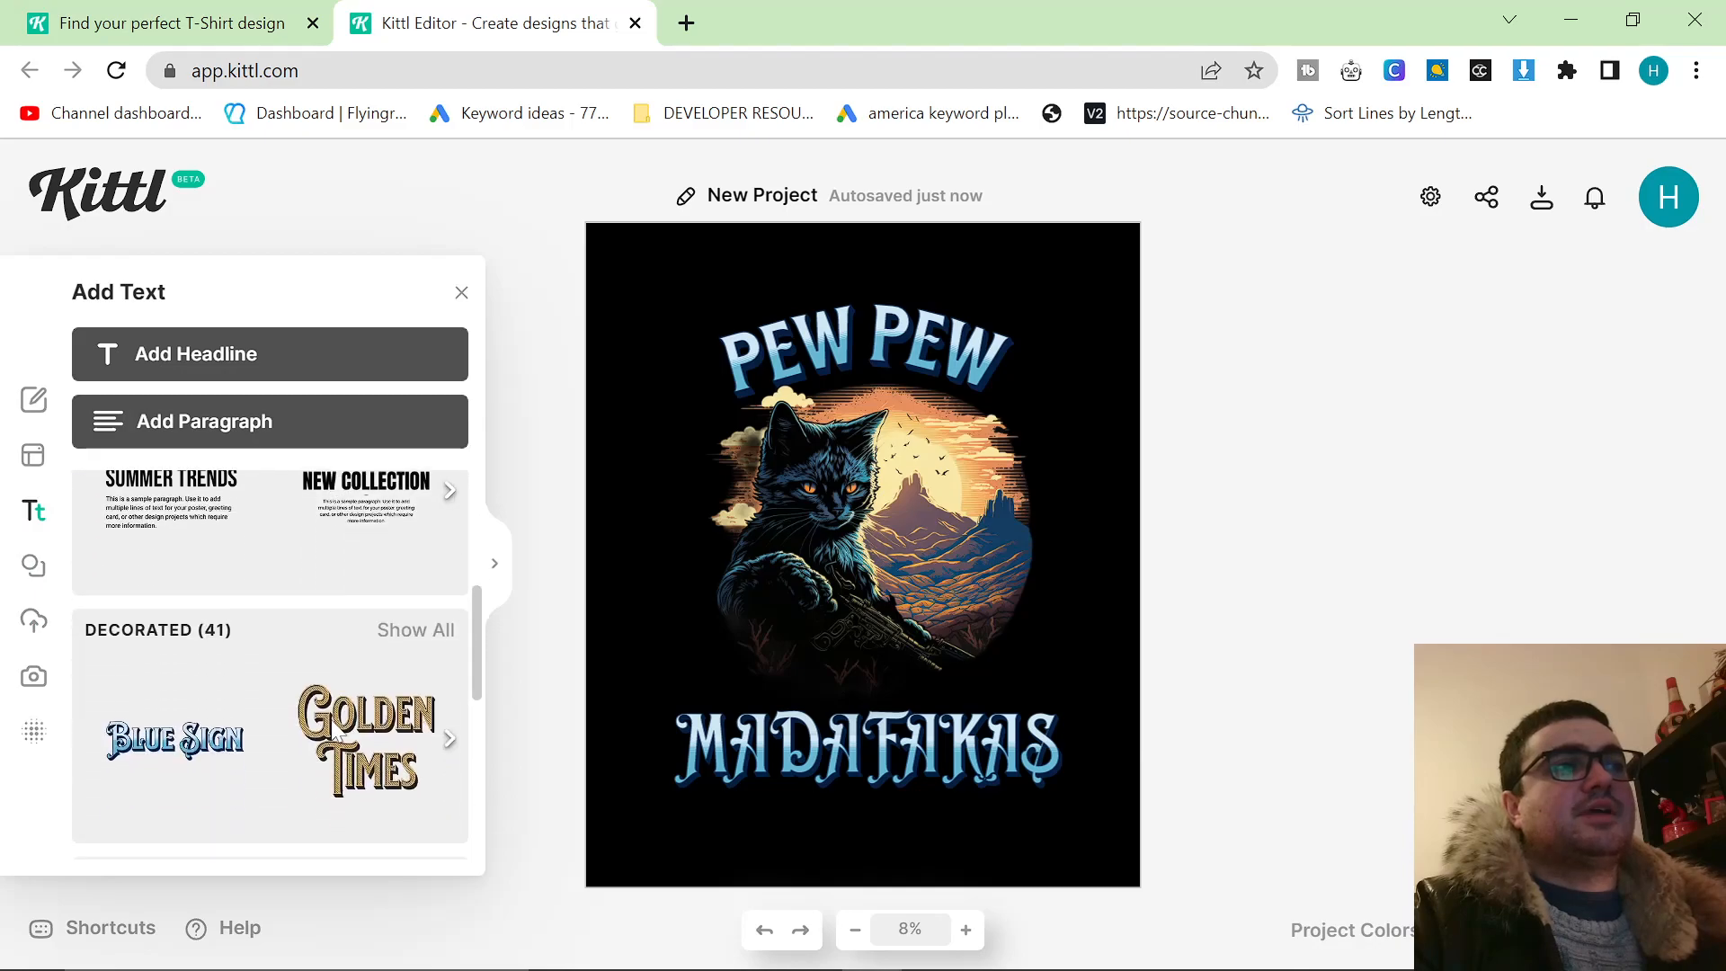
{"action": "scroll", "coordinate": [346, 730], "scroll_direction": "down", "scroll_amount": 4}
{"action": "scroll", "coordinate": [347, 733], "scroll_direction": "up", "scroll_amount": 3}
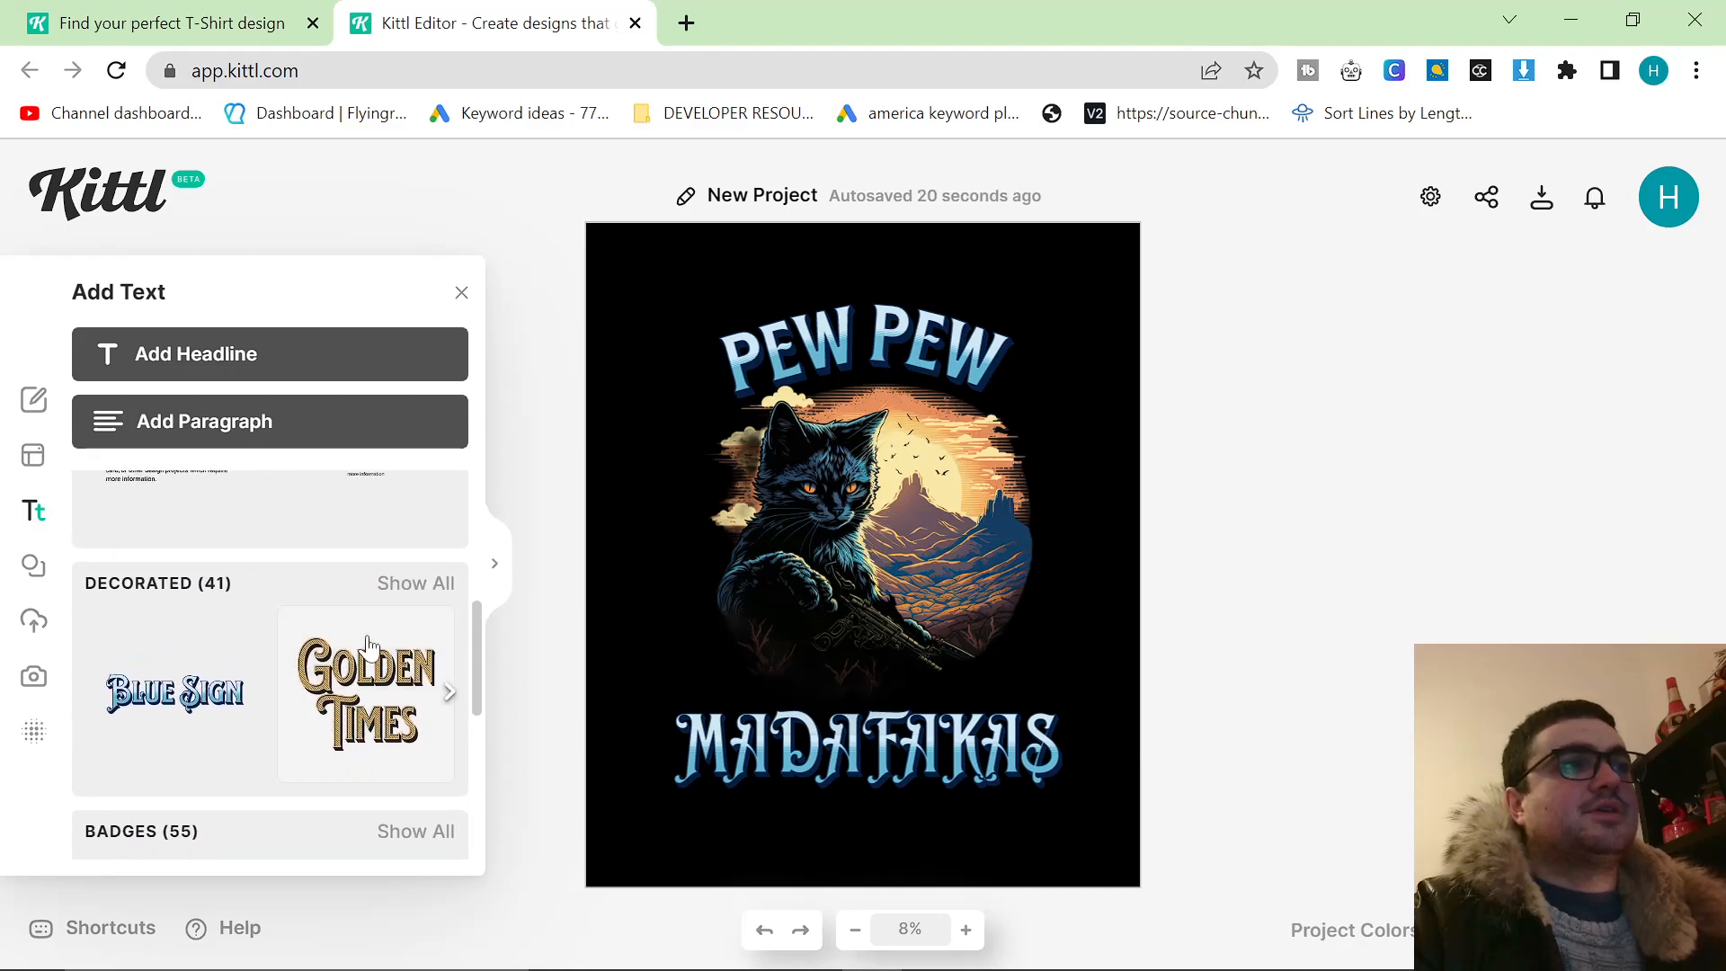
{"action": "left_click", "coordinate": [402, 584]}
{"action": "scroll", "coordinate": [338, 652], "scroll_direction": "down", "scroll_amount": 3}
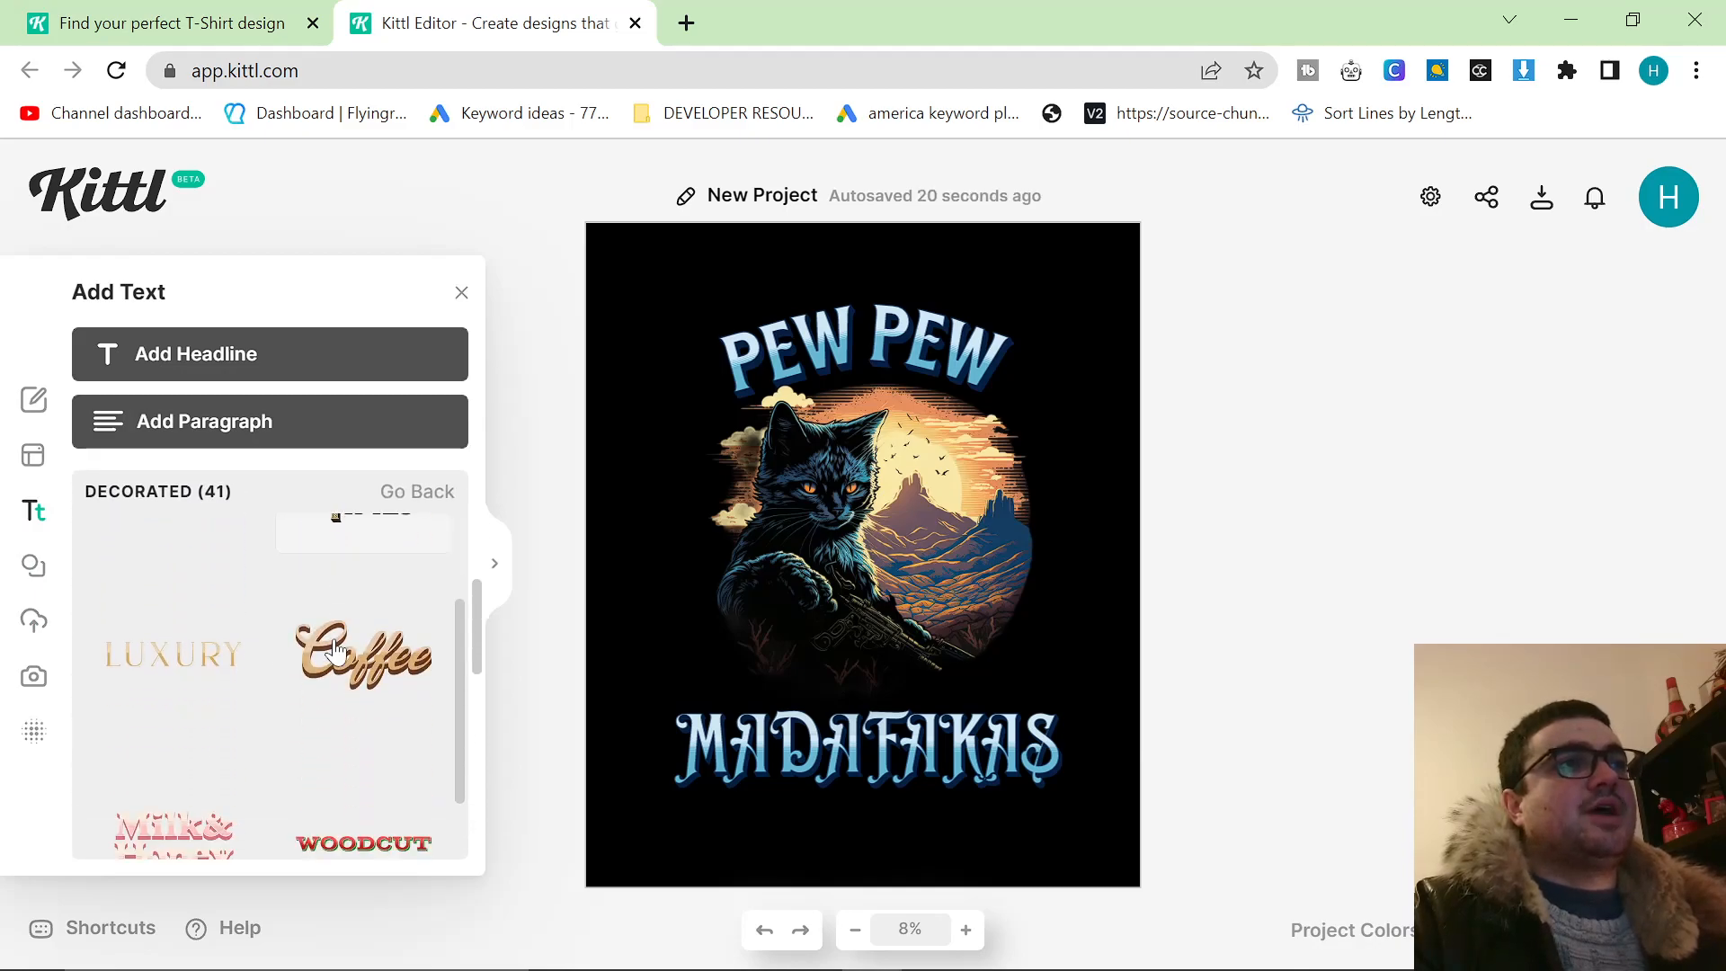
{"action": "scroll", "coordinate": [335, 652], "scroll_direction": "down", "scroll_amount": 3}
{"action": "scroll", "coordinate": [304, 662], "scroll_direction": "up", "scroll_amount": 1}
{"action": "scroll", "coordinate": [304, 662], "scroll_direction": "up", "scroll_amount": 1}
{"action": "scroll", "coordinate": [224, 670], "scroll_direction": "down", "scroll_amount": 5}
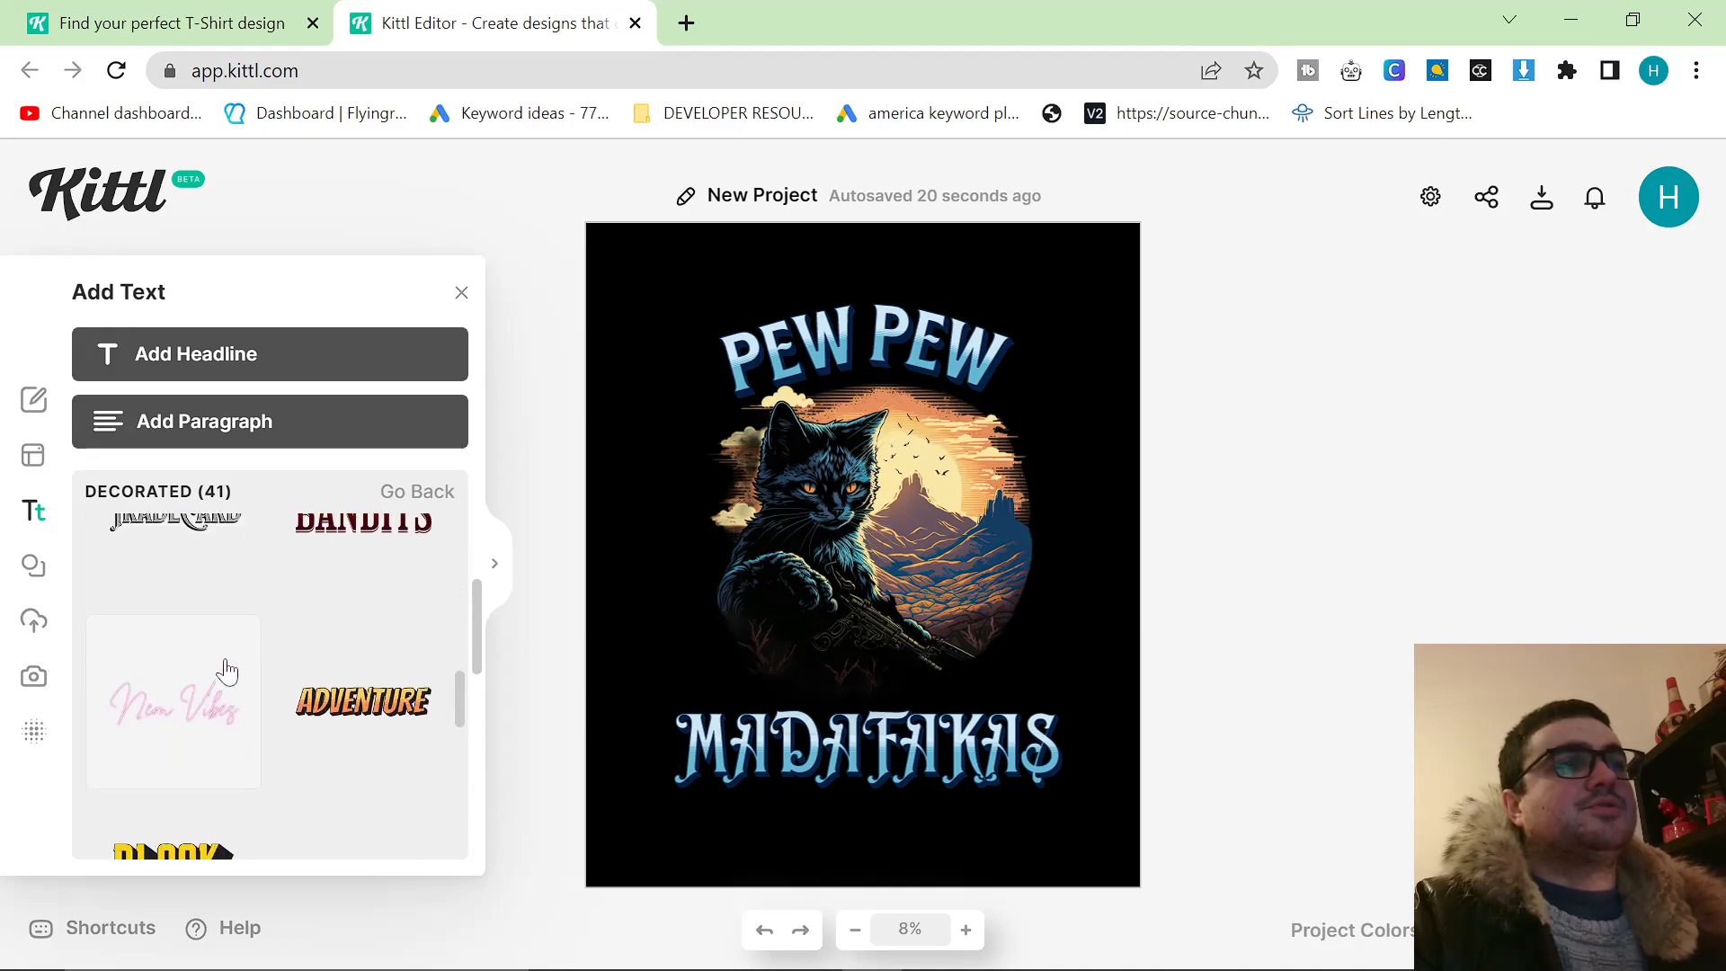
{"action": "scroll", "coordinate": [270, 663], "scroll_direction": "down", "scroll_amount": 4}
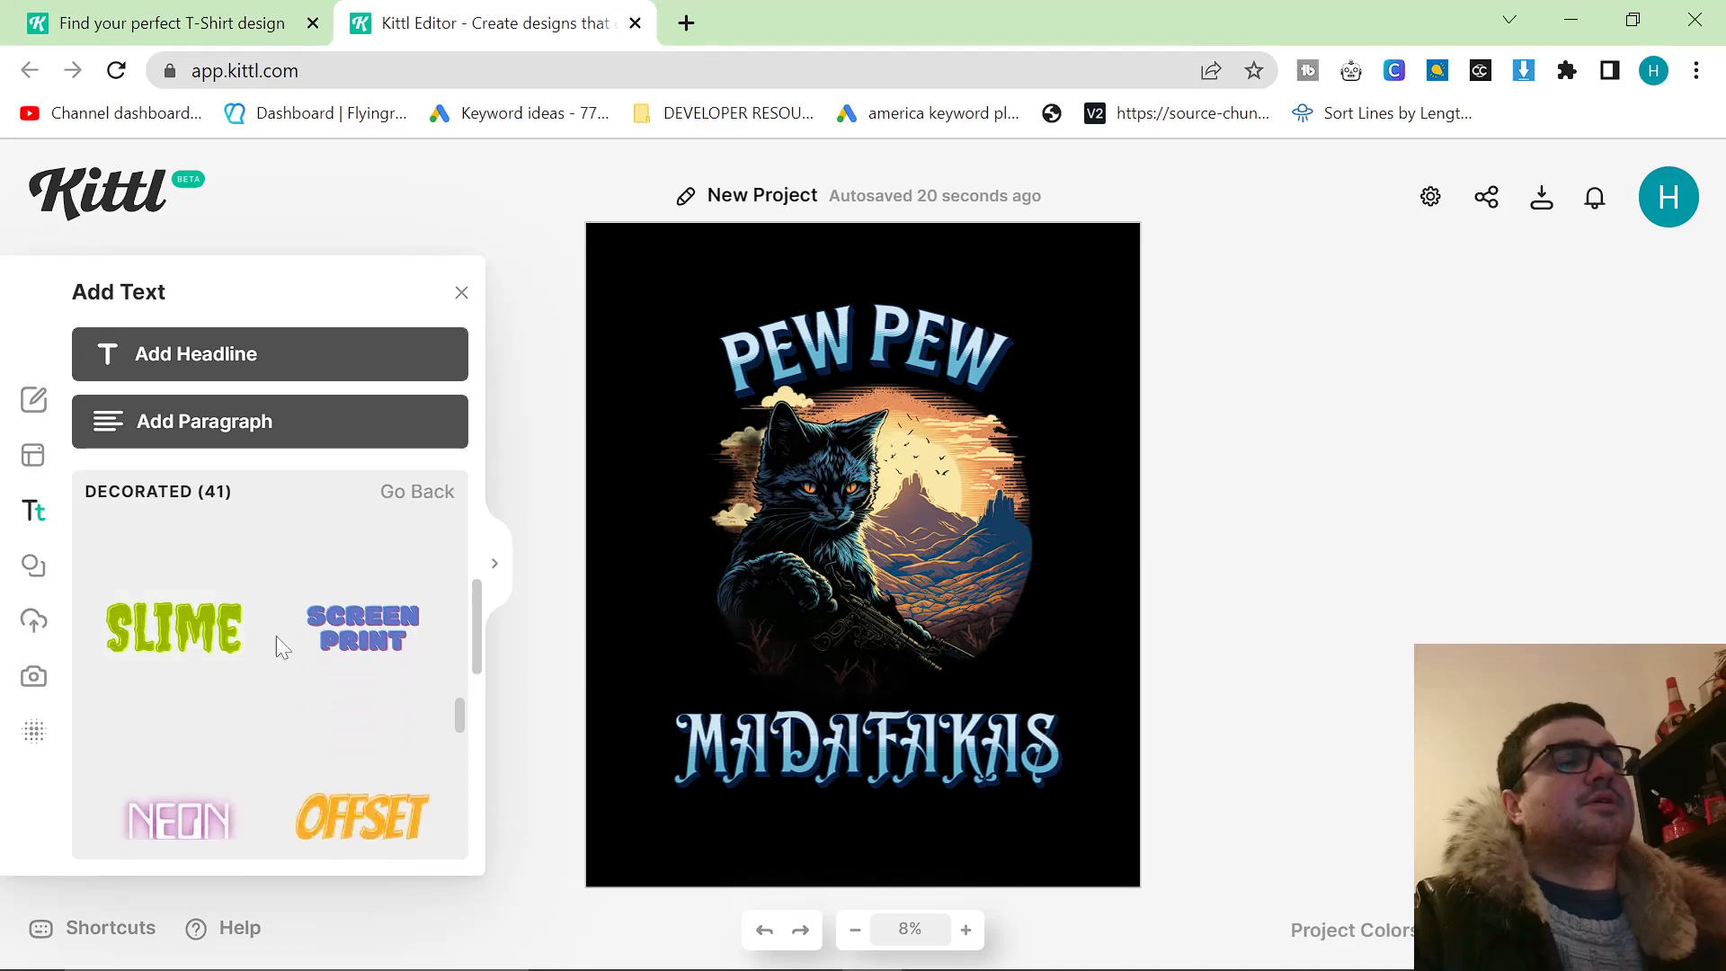
{"action": "scroll", "coordinate": [306, 664], "scroll_direction": "down", "scroll_amount": 3}
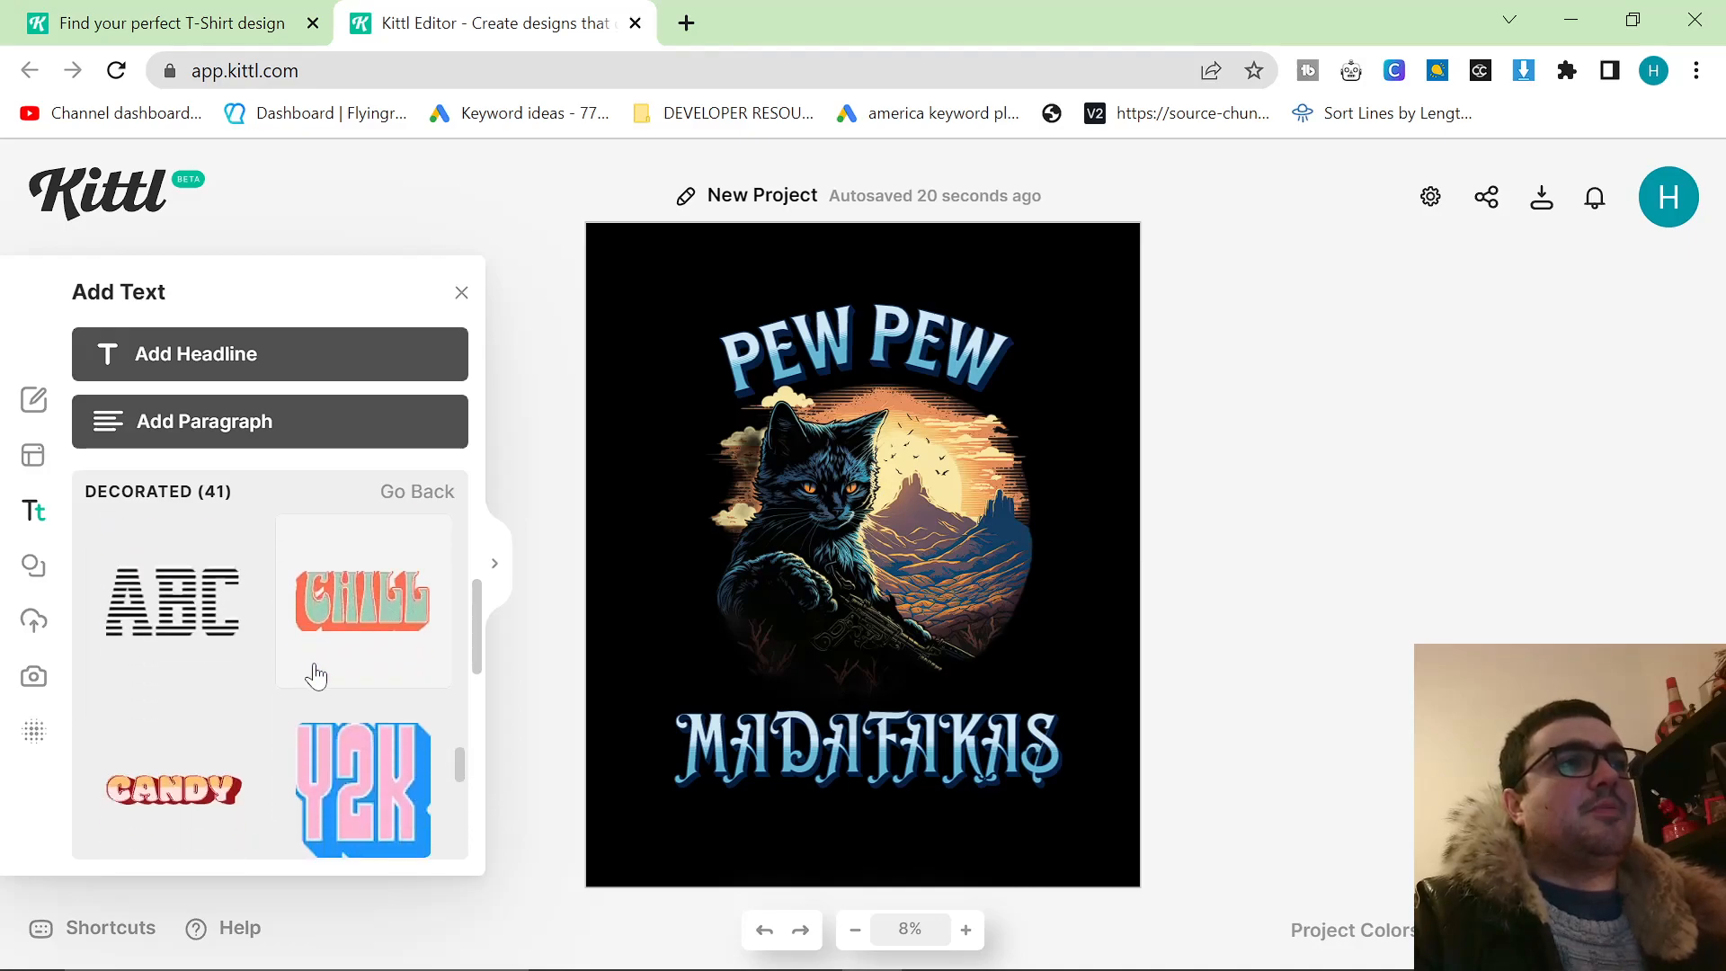
{"action": "scroll", "coordinate": [364, 663], "scroll_direction": "down", "scroll_amount": 2}
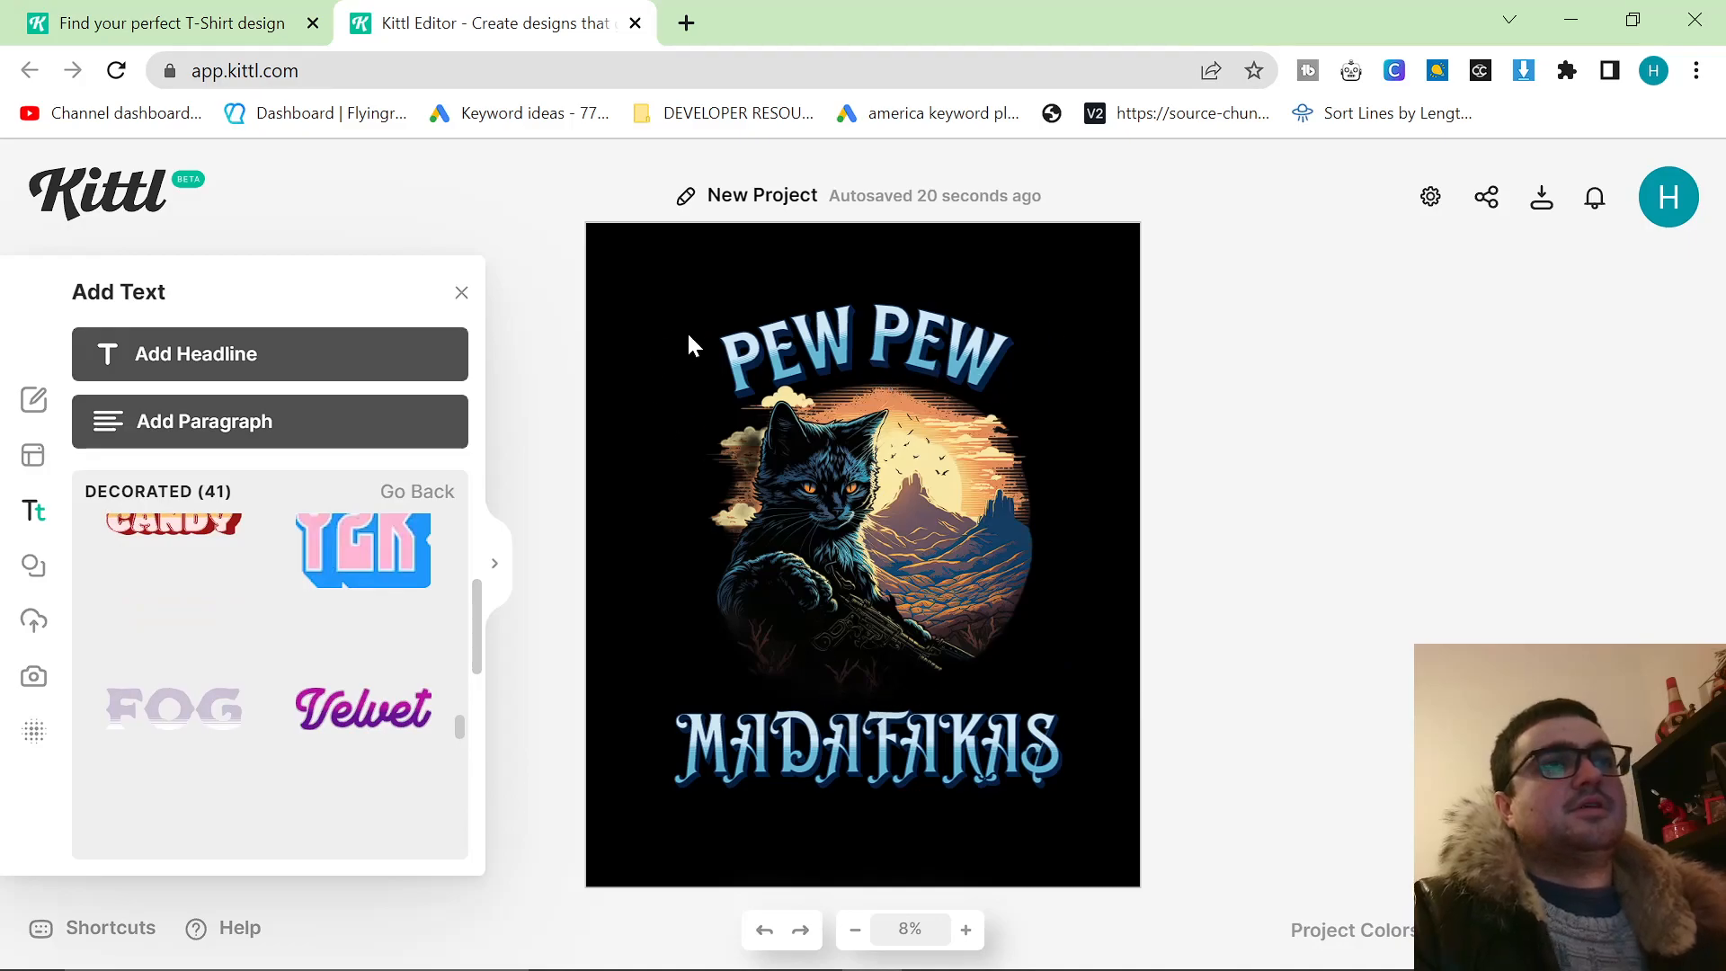
Switch to the PEW PEW design in Canva and set its page background to black.
{"action": "key", "text": "alt+Tab"}
{"action": "key", "text": "alt+Tab"}
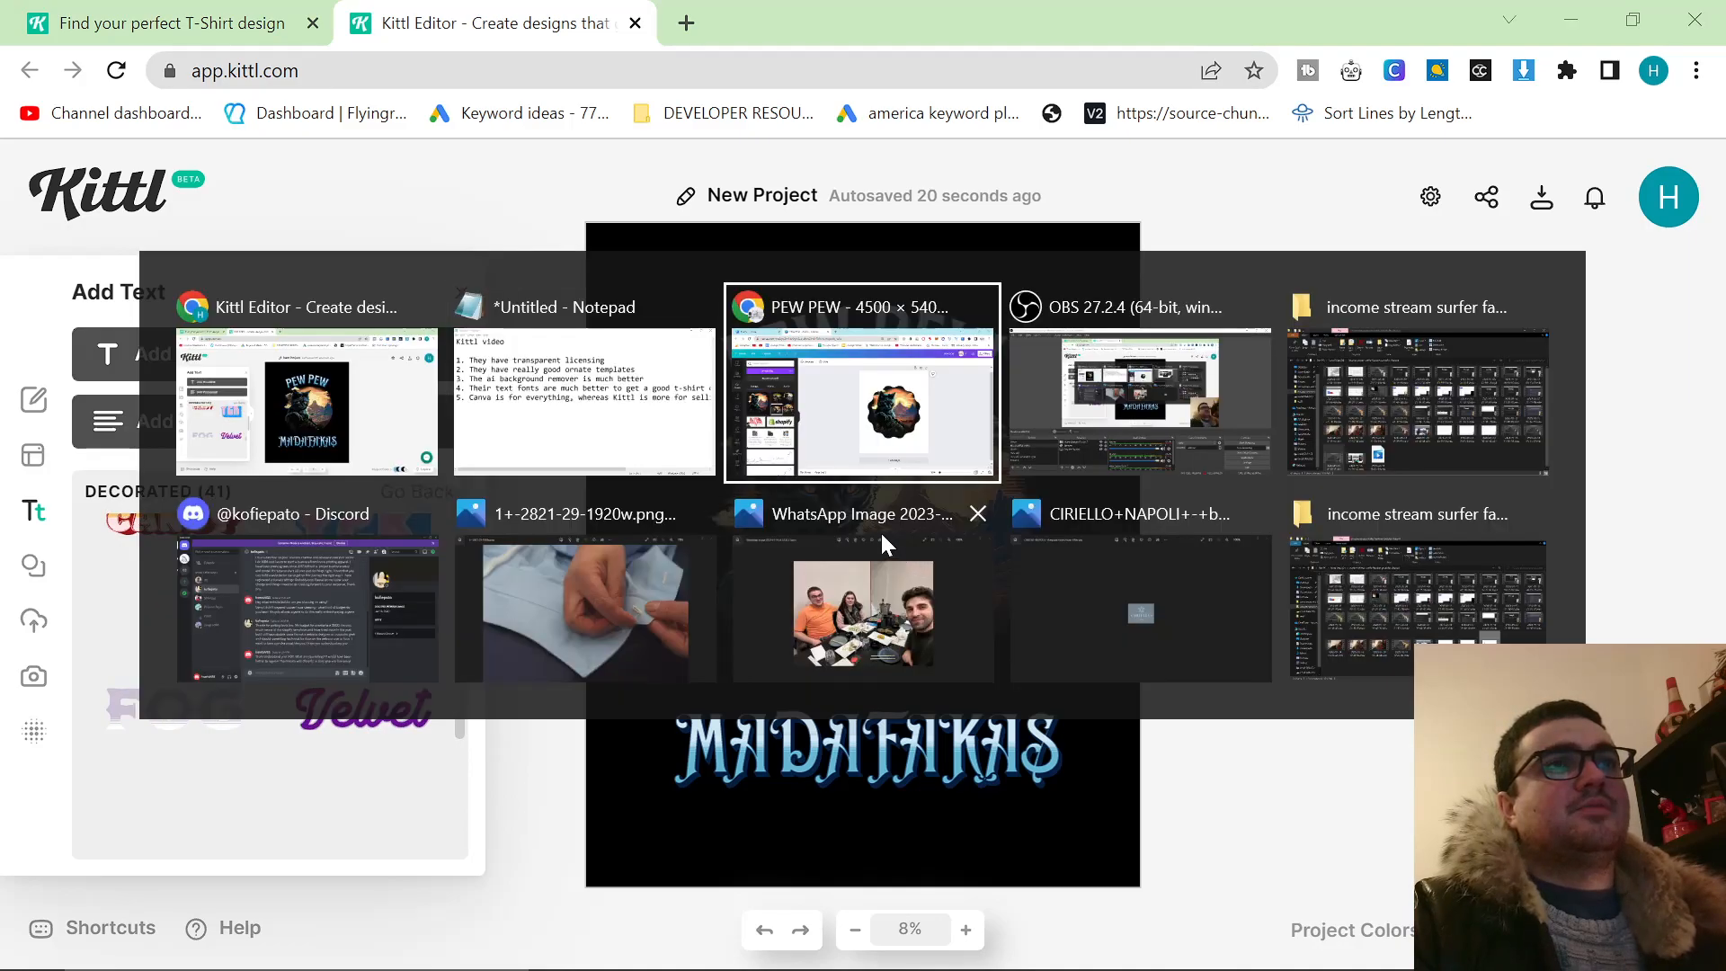
{"action": "left_click", "coordinate": [460, 222]}
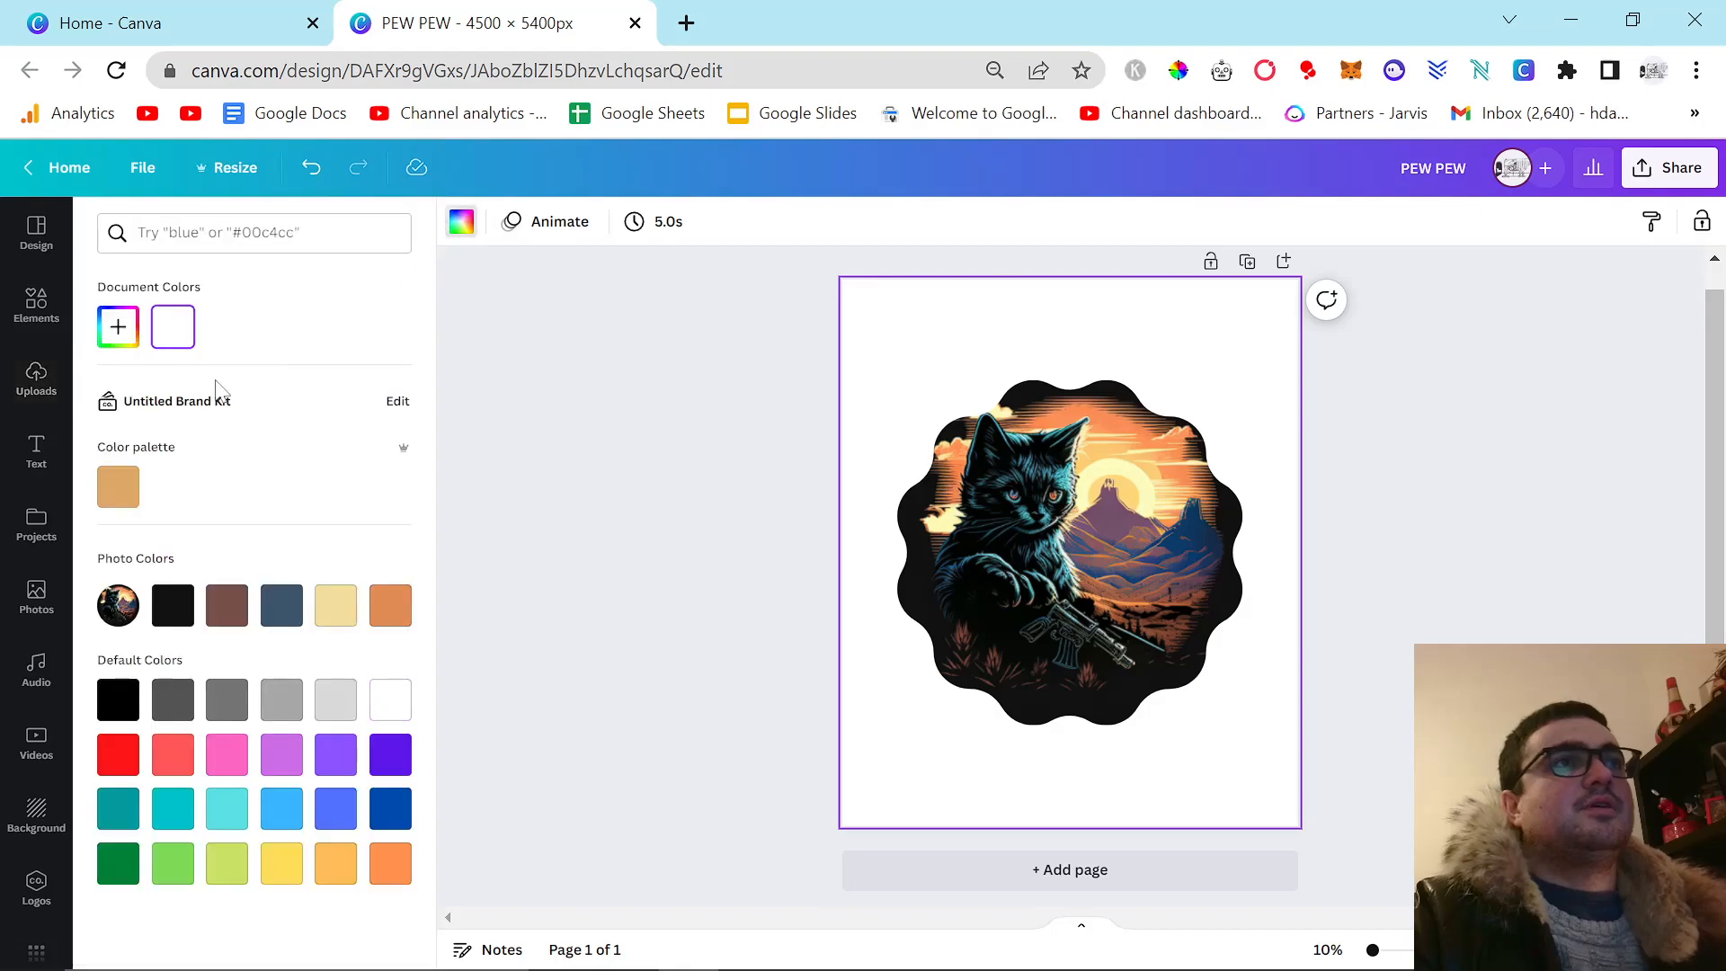
{"action": "left_click", "coordinate": [108, 710]}
{"action": "left_click", "coordinate": [561, 478]}
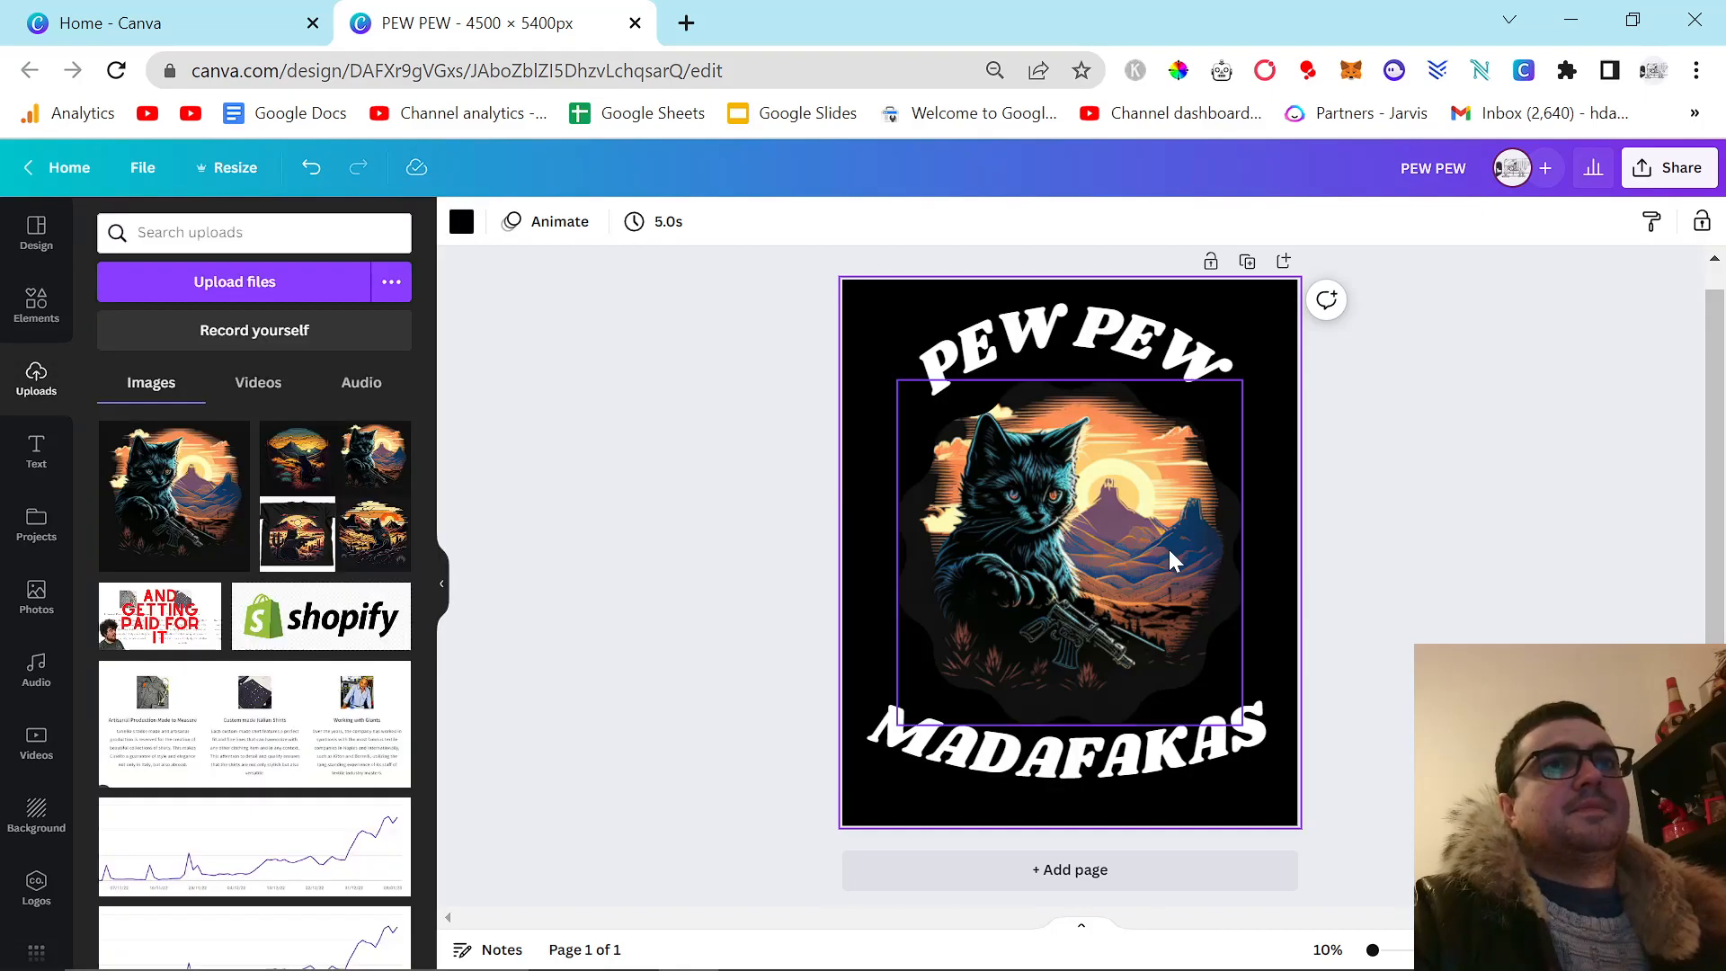
Check the font of the MADAFAKAS text and browse Canva's ready-made text styles for comparison.
{"action": "left_click", "coordinate": [1070, 747]}
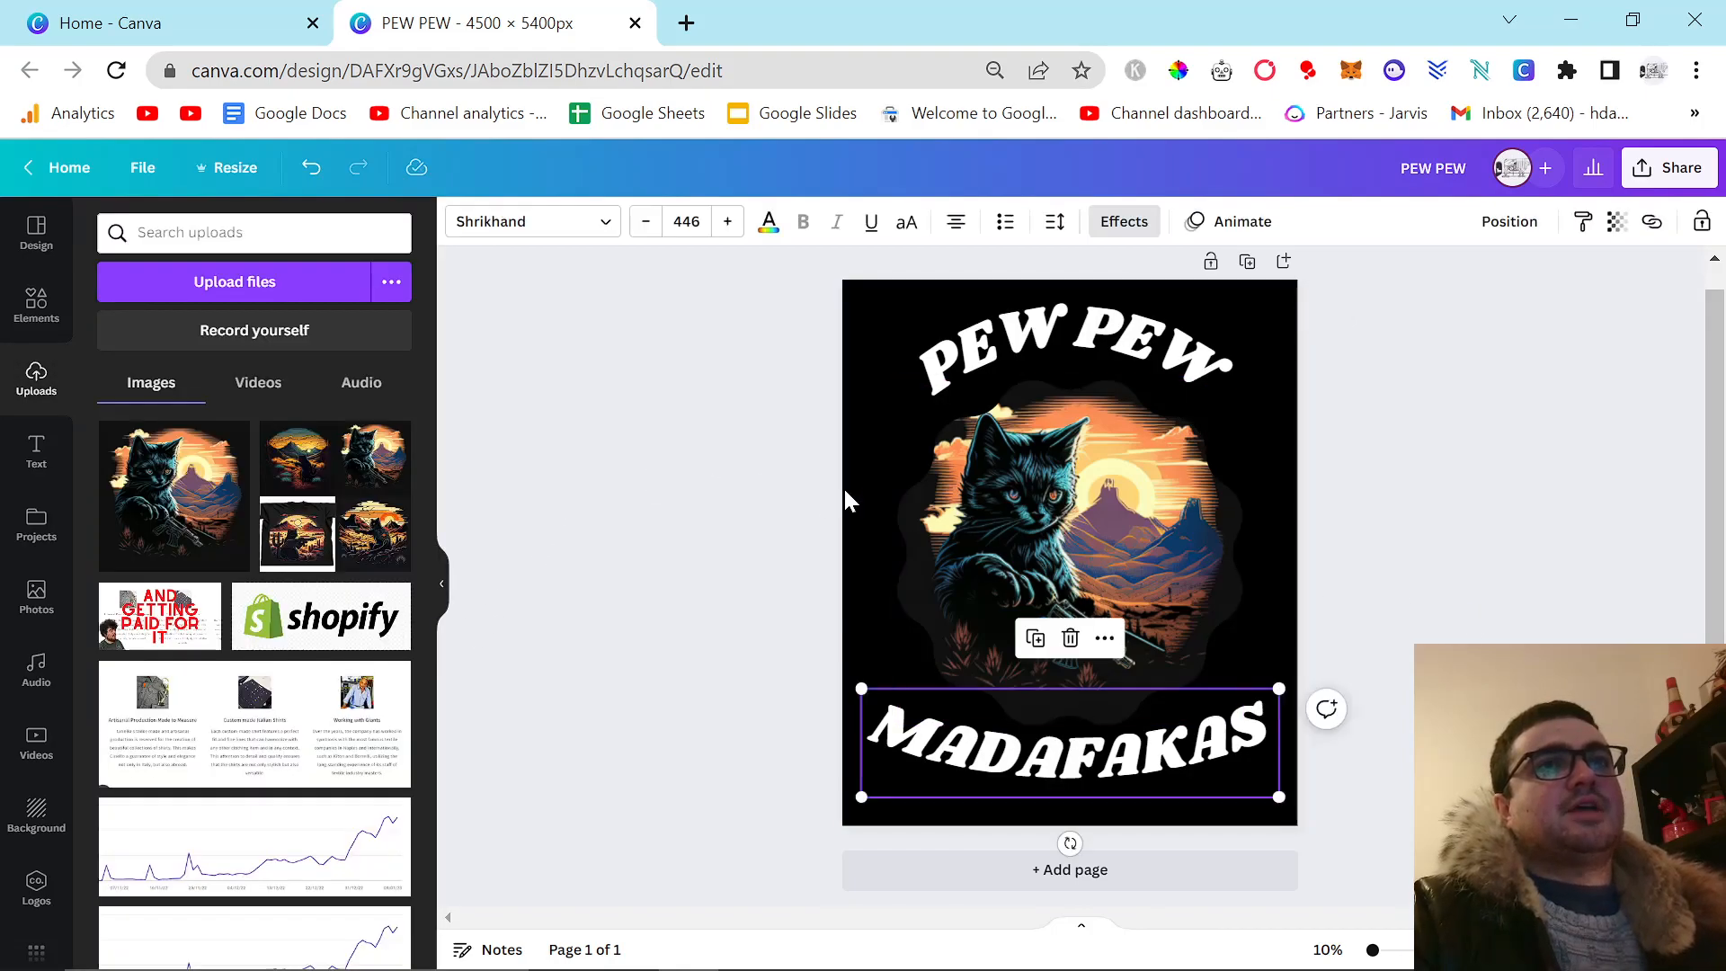
{"action": "left_click", "coordinate": [634, 472]}
{"action": "left_click", "coordinate": [19, 454]}
{"action": "scroll", "coordinate": [310, 665], "scroll_direction": "down", "scroll_amount": 10}
{"action": "scroll", "coordinate": [320, 670], "scroll_direction": "down", "scroll_amount": 10}
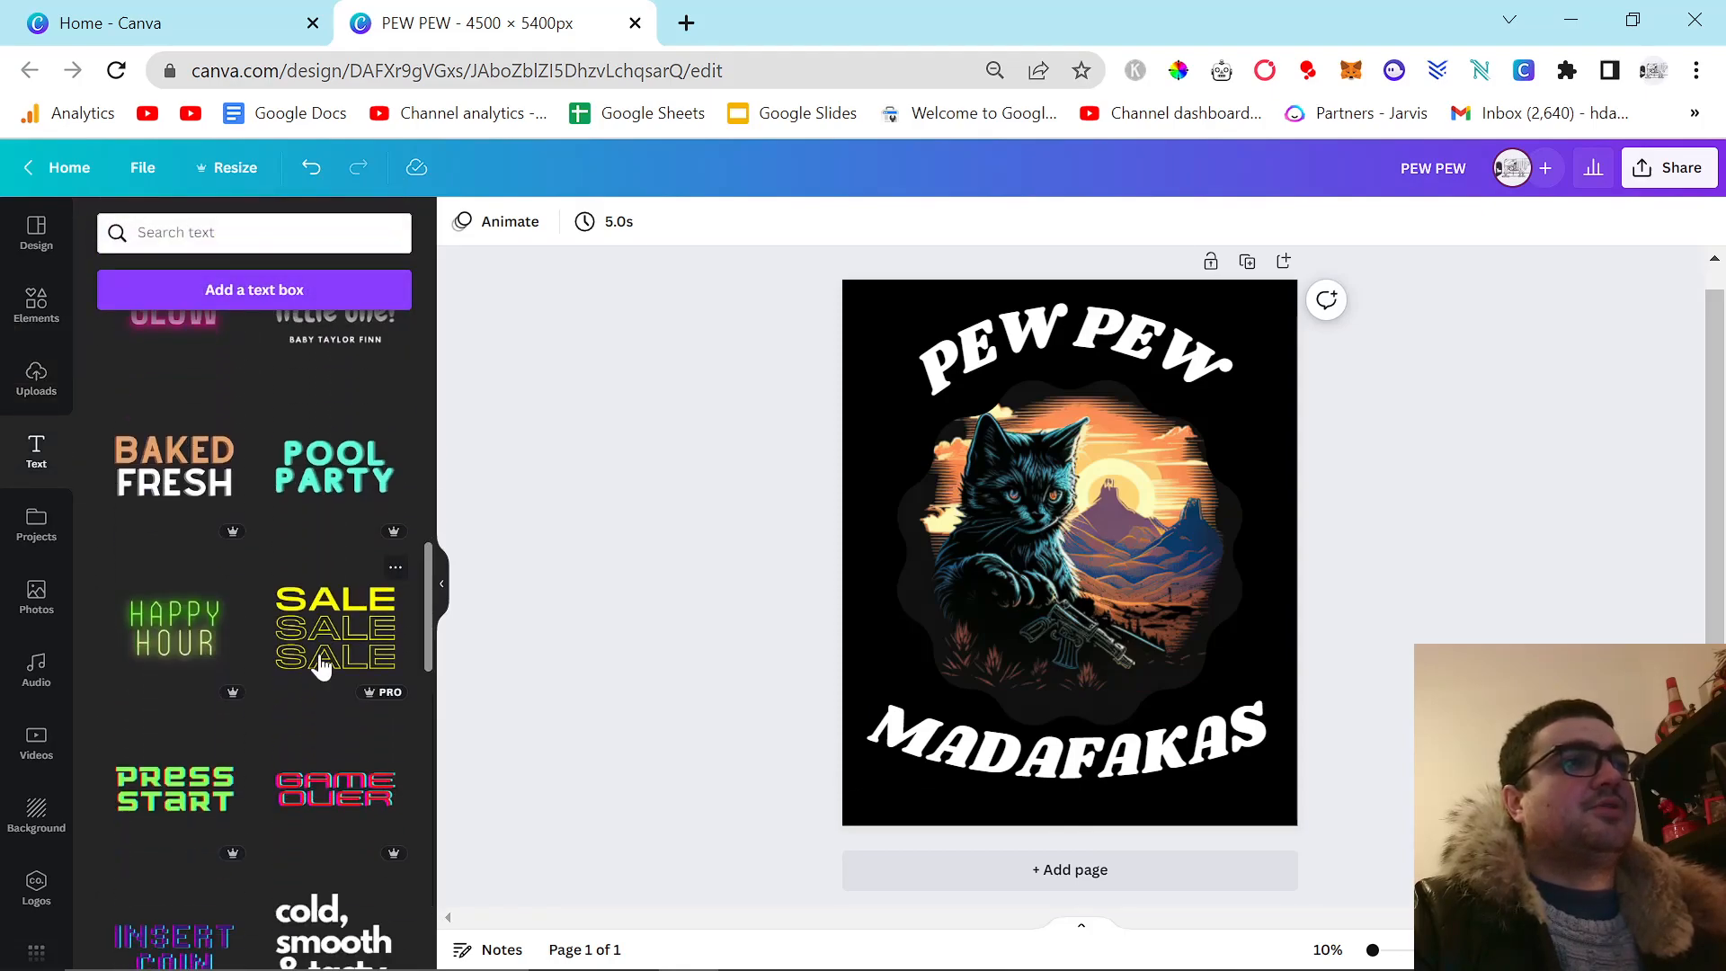
Switch back to Kittl and examine the remaining Decorated text styles and the Badges category.
{"action": "key", "text": "alt+Tab"}
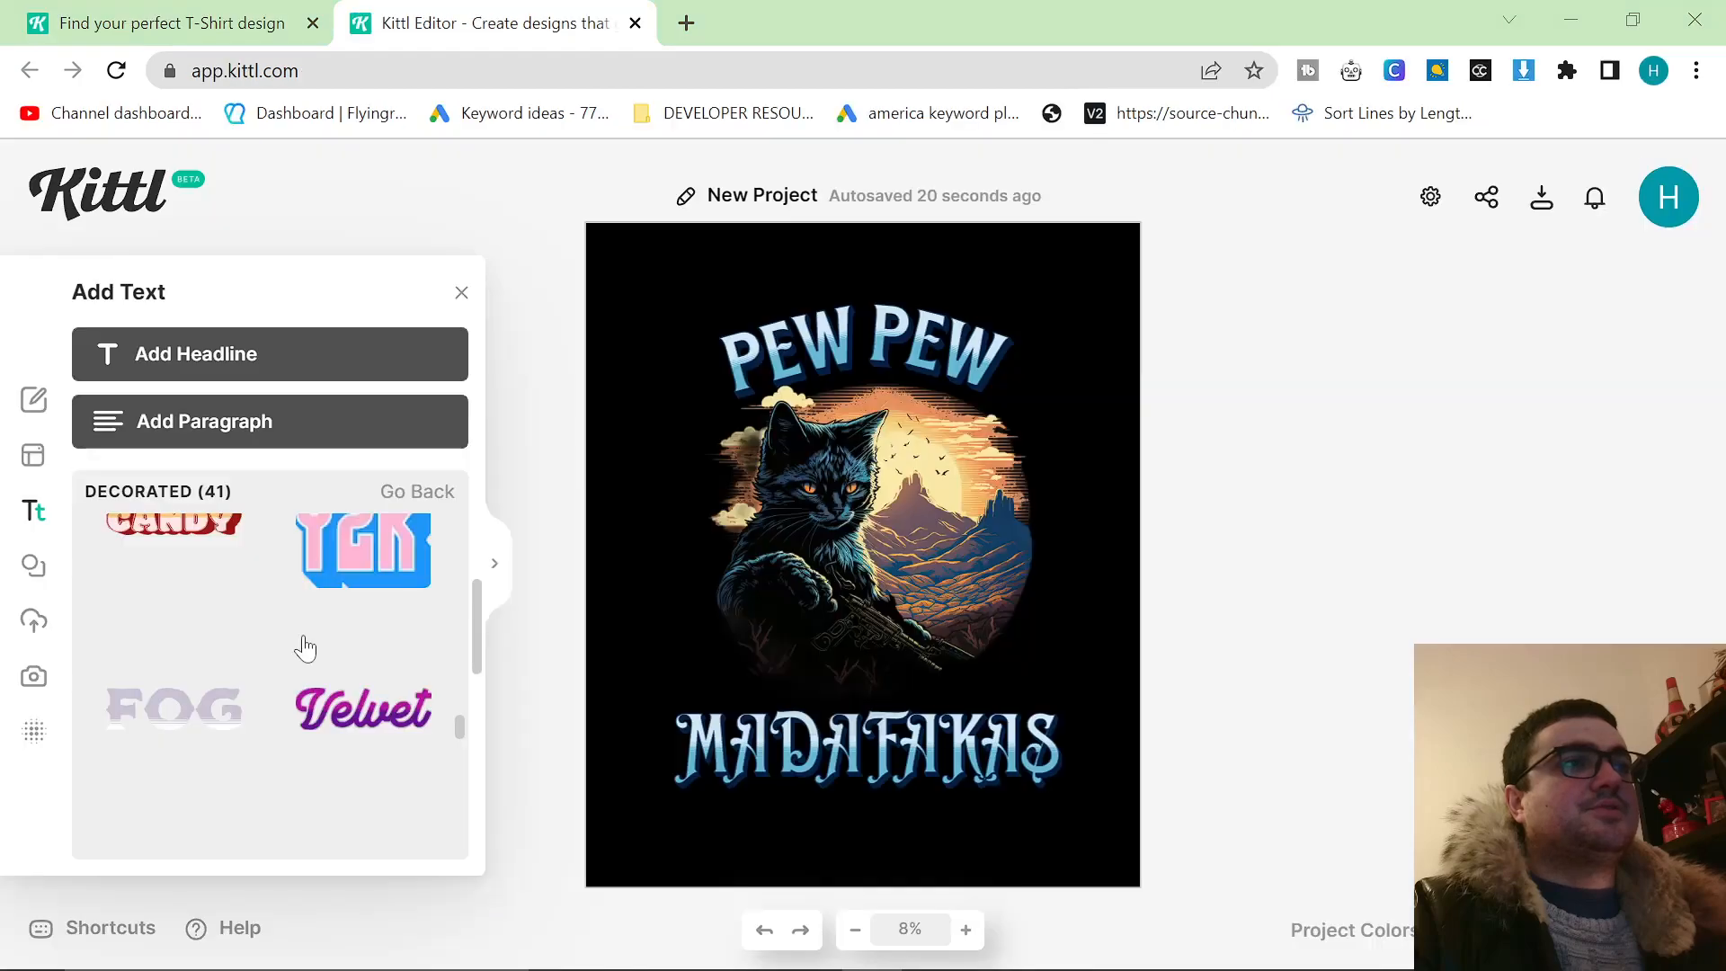
{"action": "scroll", "coordinate": [274, 670], "scroll_direction": "down", "scroll_amount": 10}
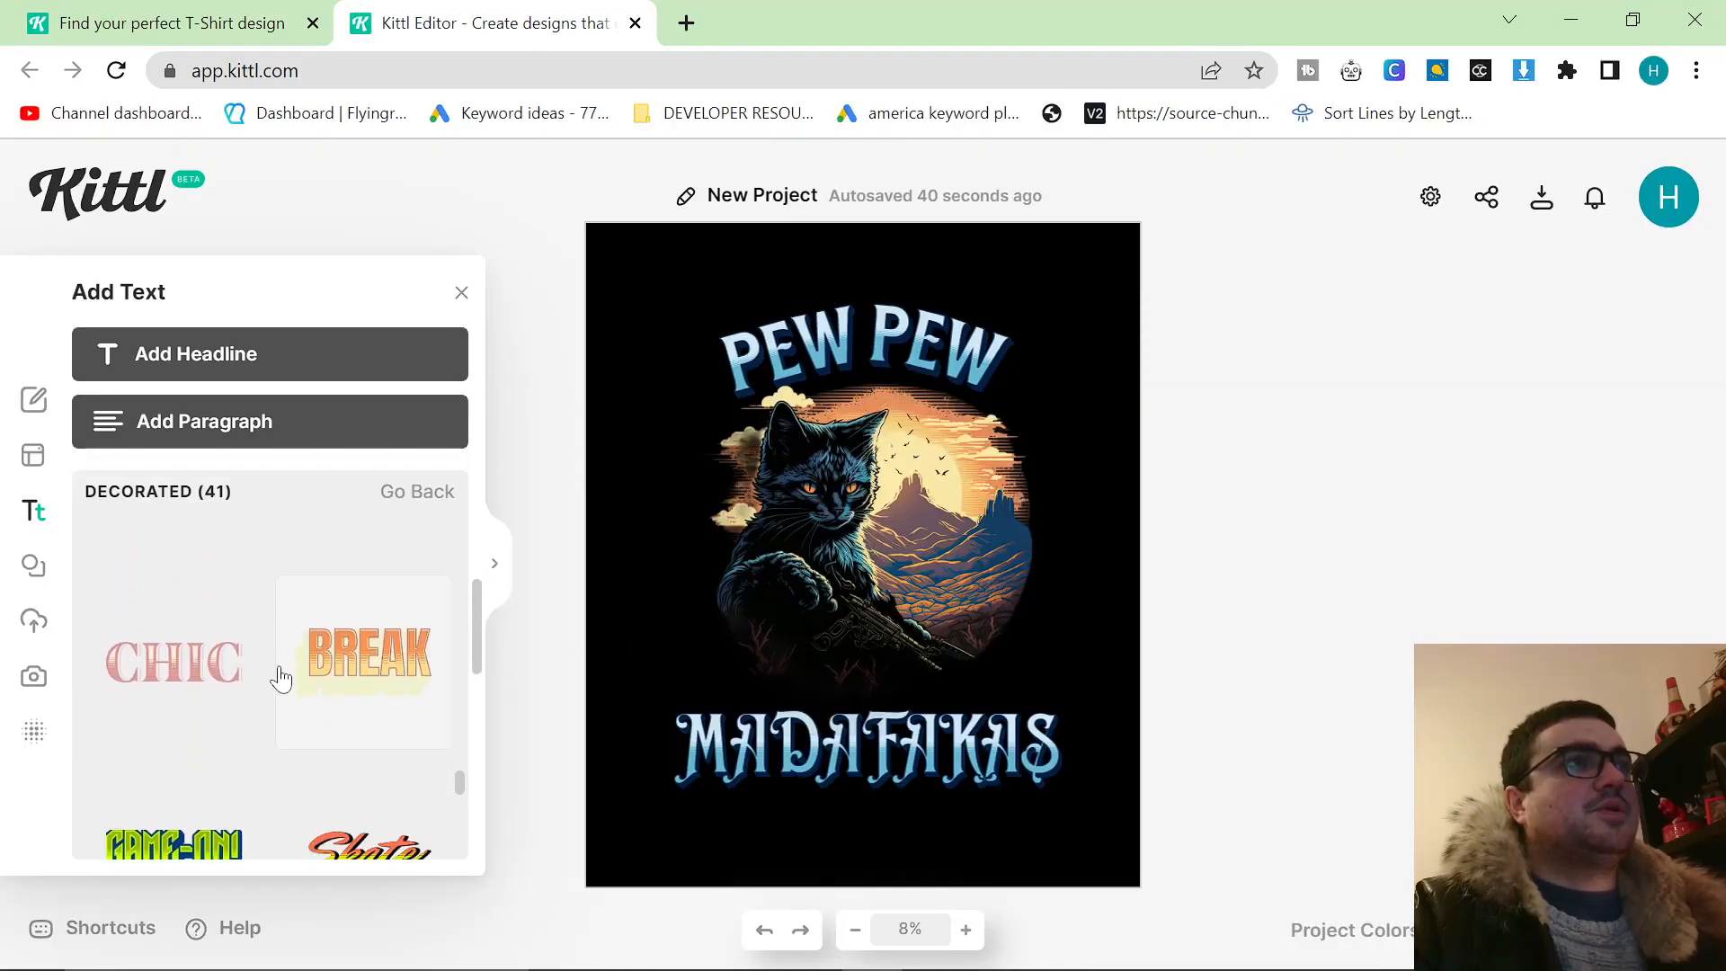
{"action": "scroll", "coordinate": [280, 676], "scroll_direction": "down", "scroll_amount": 6}
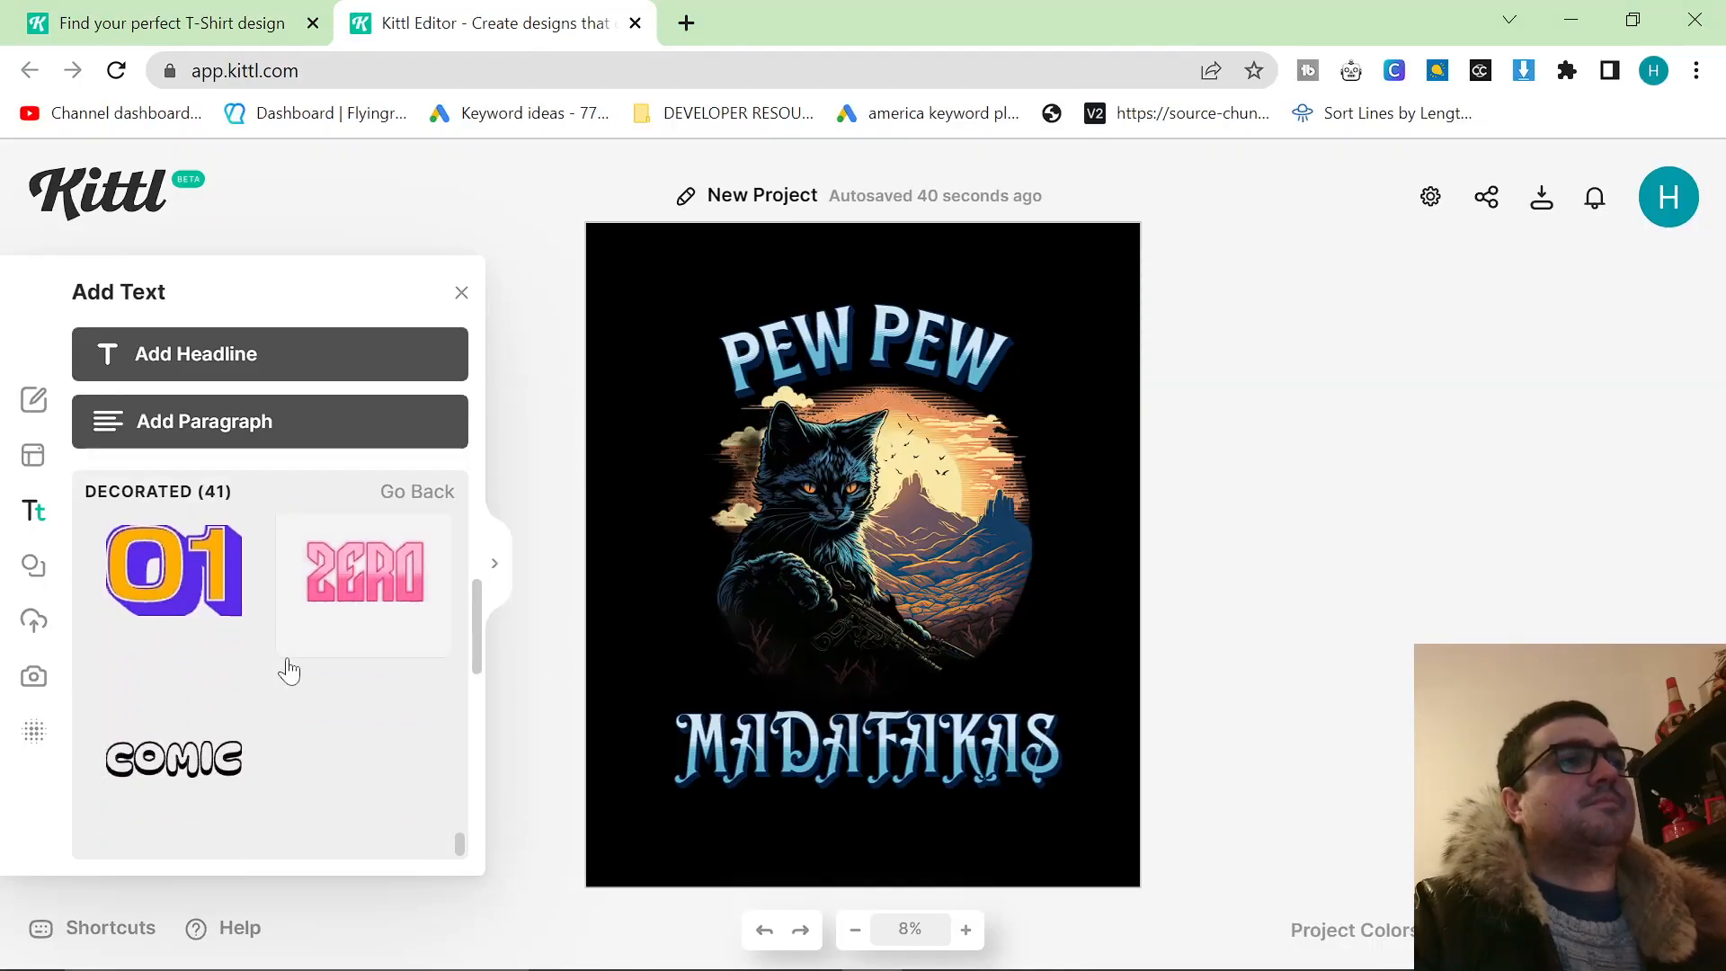
{"action": "scroll", "coordinate": [351, 719], "scroll_direction": "up", "scroll_amount": 12}
{"action": "left_click", "coordinate": [428, 494]}
{"action": "scroll", "coordinate": [300, 716], "scroll_direction": "down", "scroll_amount": 5}
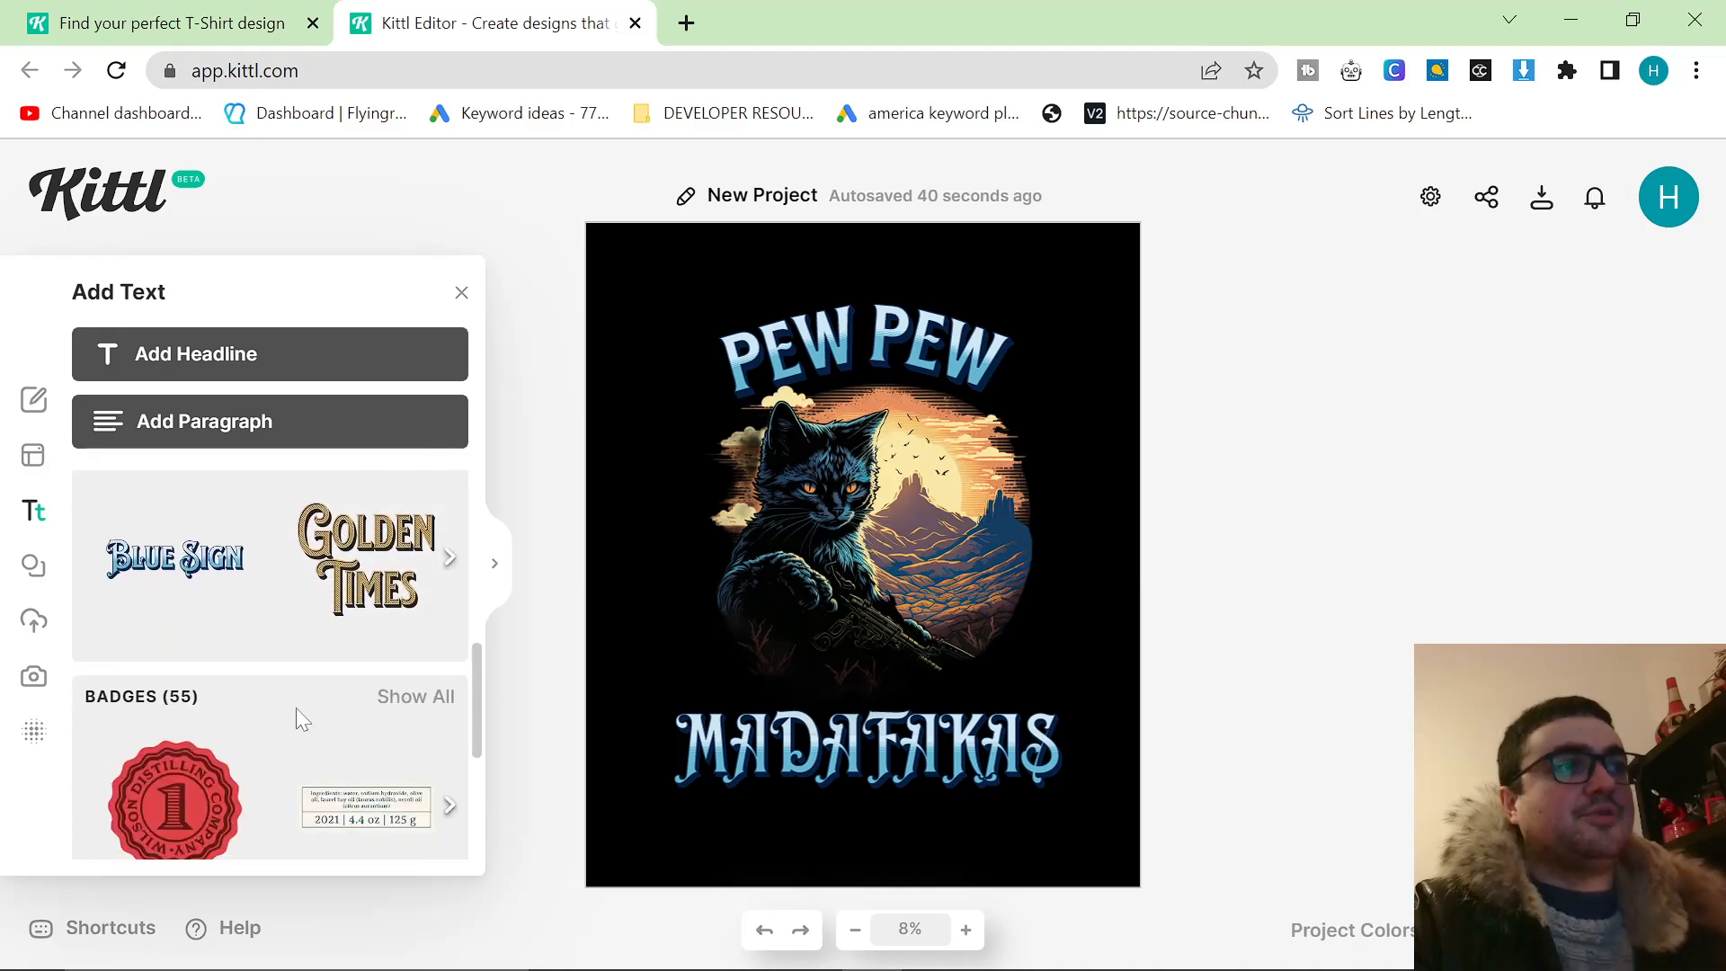
{"action": "scroll", "coordinate": [312, 718], "scroll_direction": "down", "scroll_amount": 1}
{"action": "scroll", "coordinate": [317, 726], "scroll_direction": "up", "scroll_amount": 5}
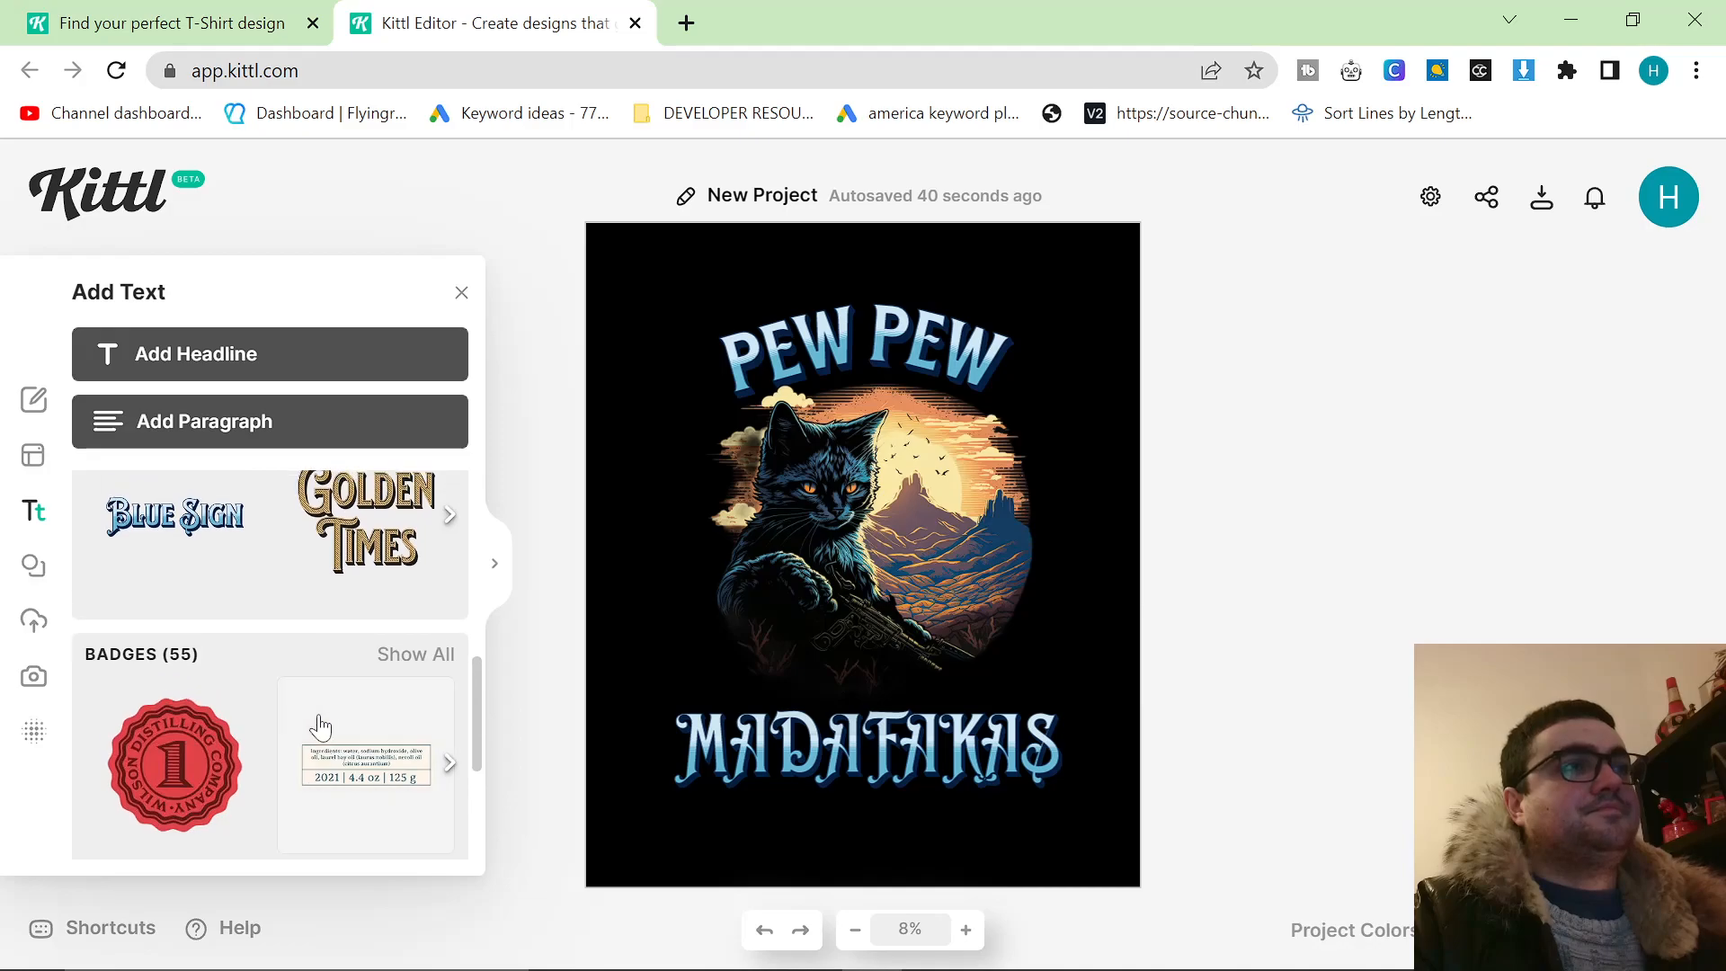
{"action": "scroll", "coordinate": [136, 717], "scroll_direction": "down", "scroll_amount": 2}
{"action": "scroll", "coordinate": [135, 717], "scroll_direction": "up", "scroll_amount": 2}
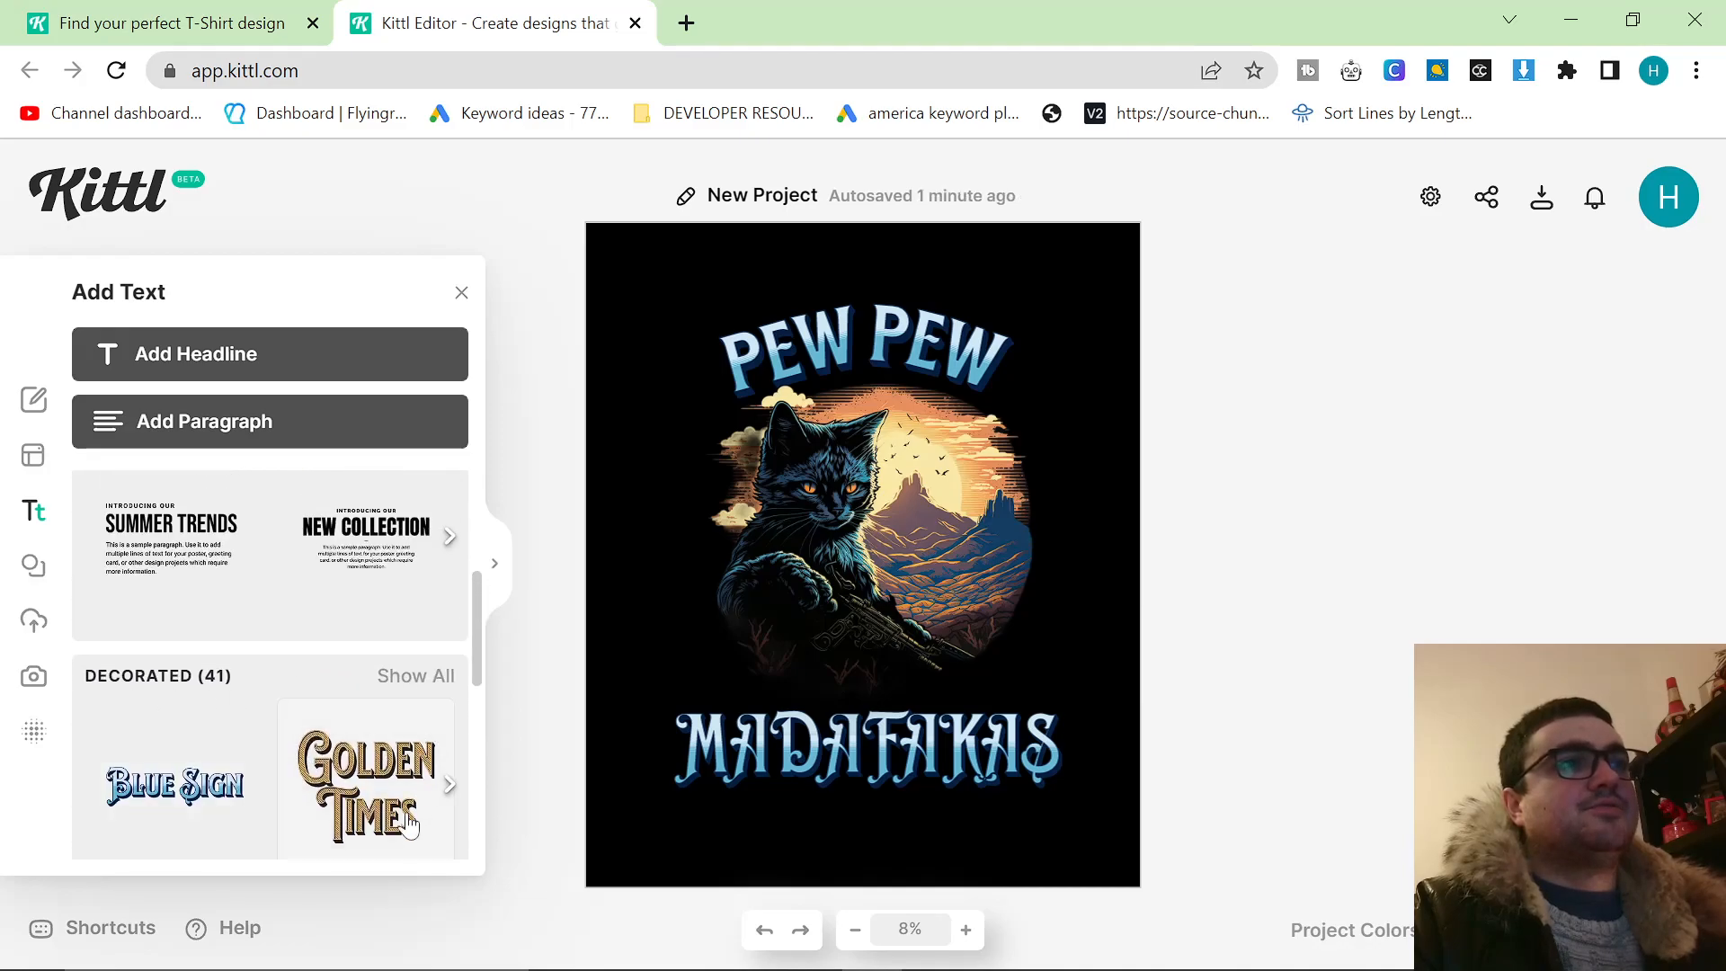
Reopen the full Decorated collection and review its first text styles again.
{"action": "left_click", "coordinate": [427, 685]}
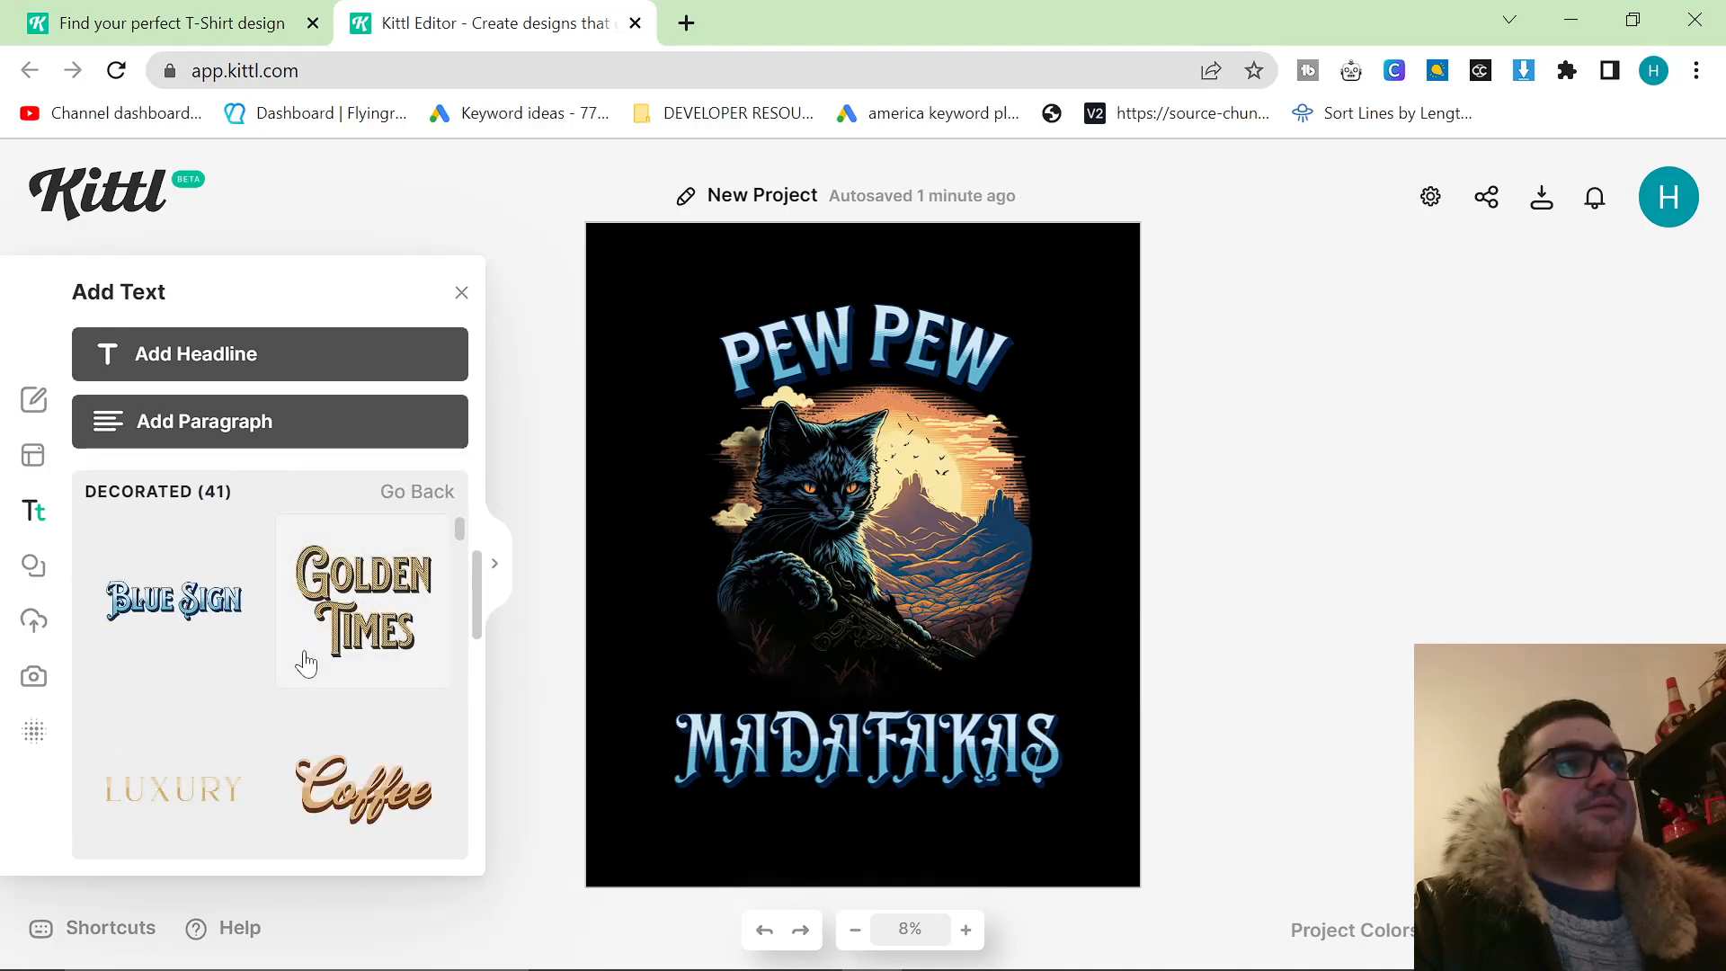
{"action": "scroll", "coordinate": [306, 672], "scroll_direction": "down", "scroll_amount": 2}
{"action": "scroll", "coordinate": [341, 686], "scroll_direction": "up", "scroll_amount": 1}
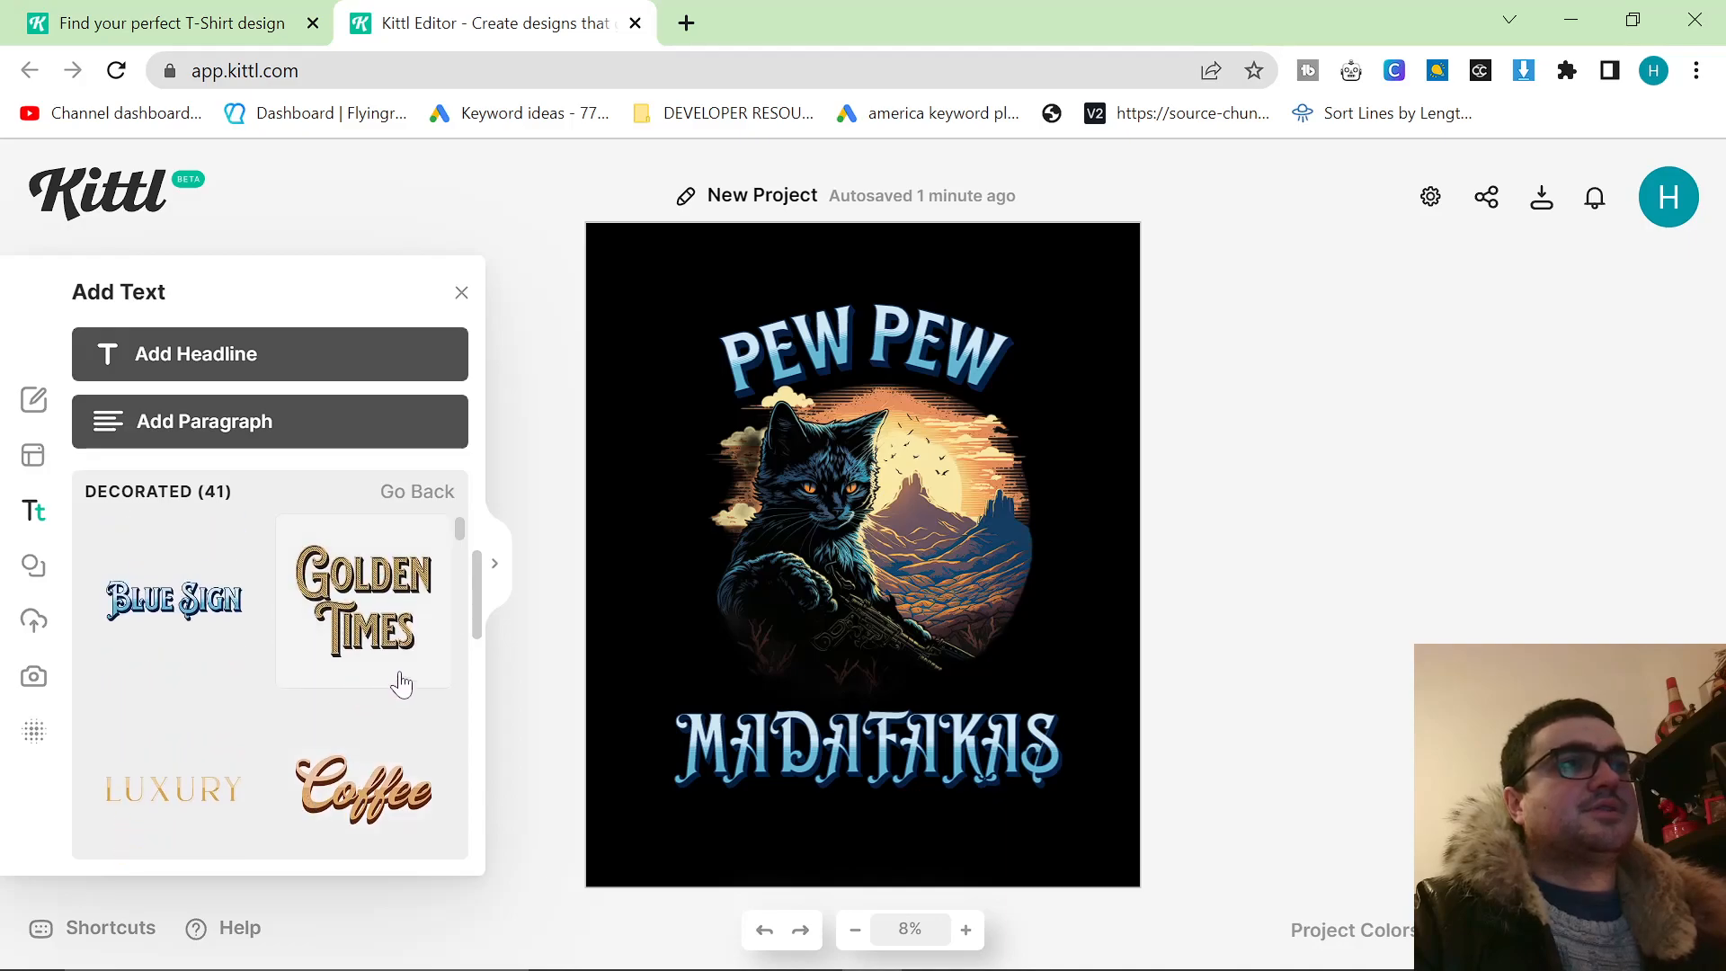
{"action": "scroll", "coordinate": [454, 702], "scroll_direction": "down", "scroll_amount": 5}
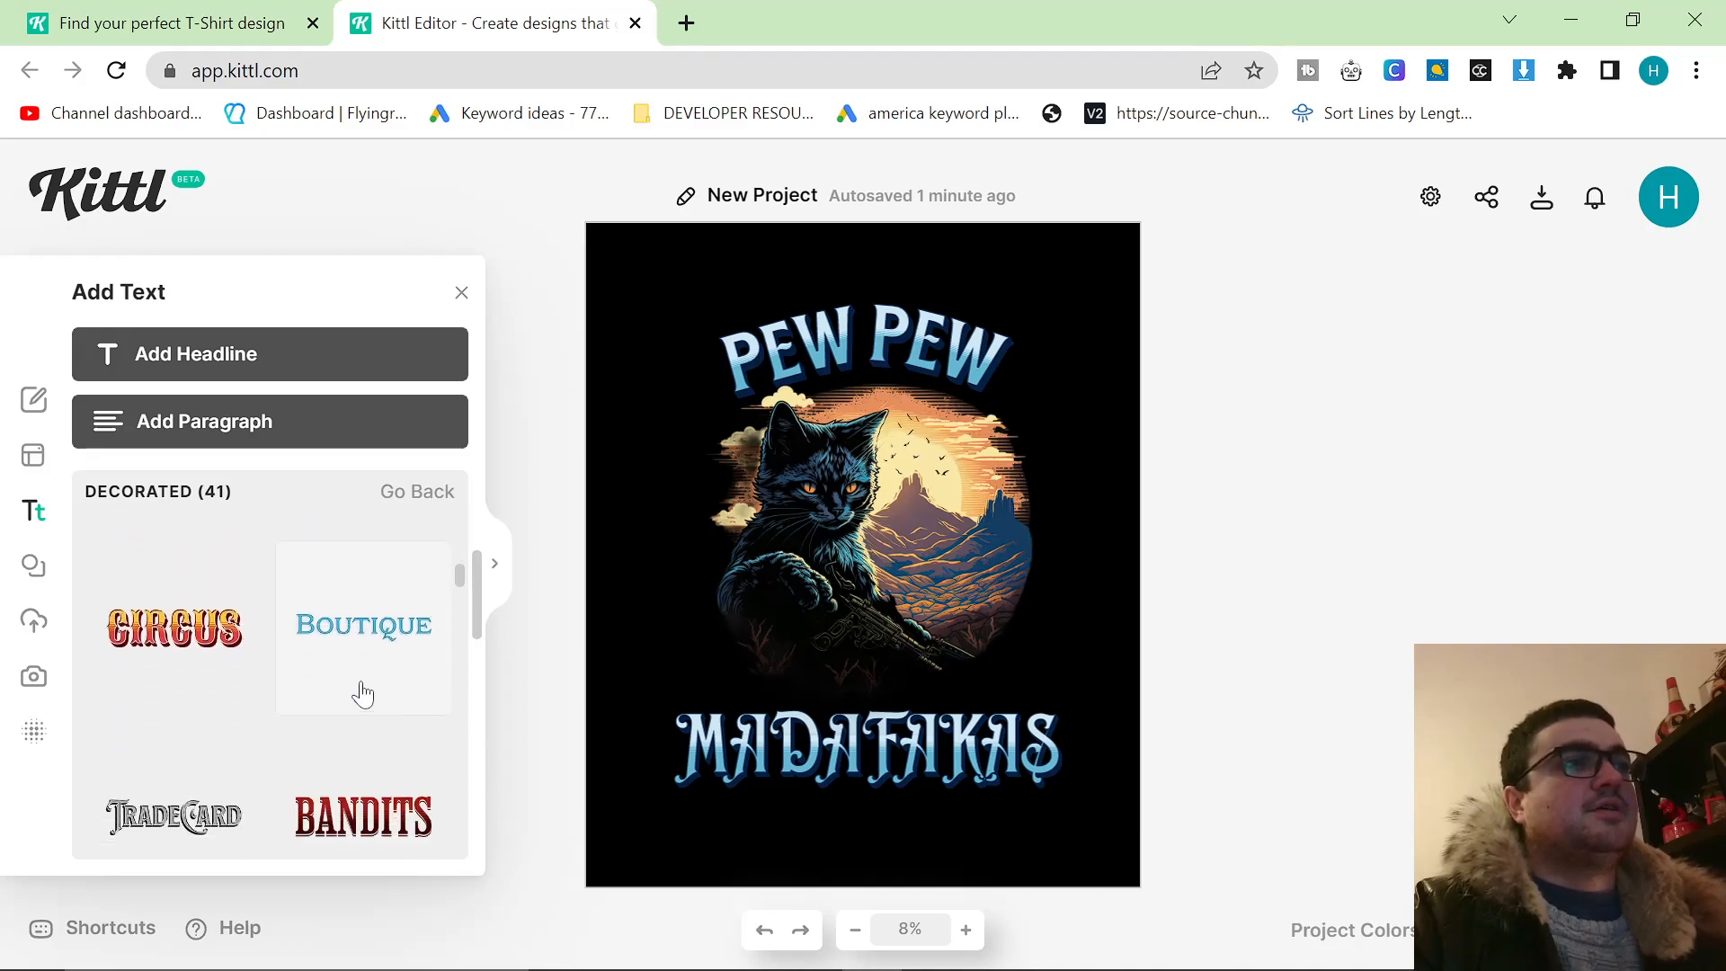
Check the PEW PEW text's settings and move the MADAFAKAS text slightly to the right below the cat artwork.
{"action": "left_click", "coordinate": [843, 333]}
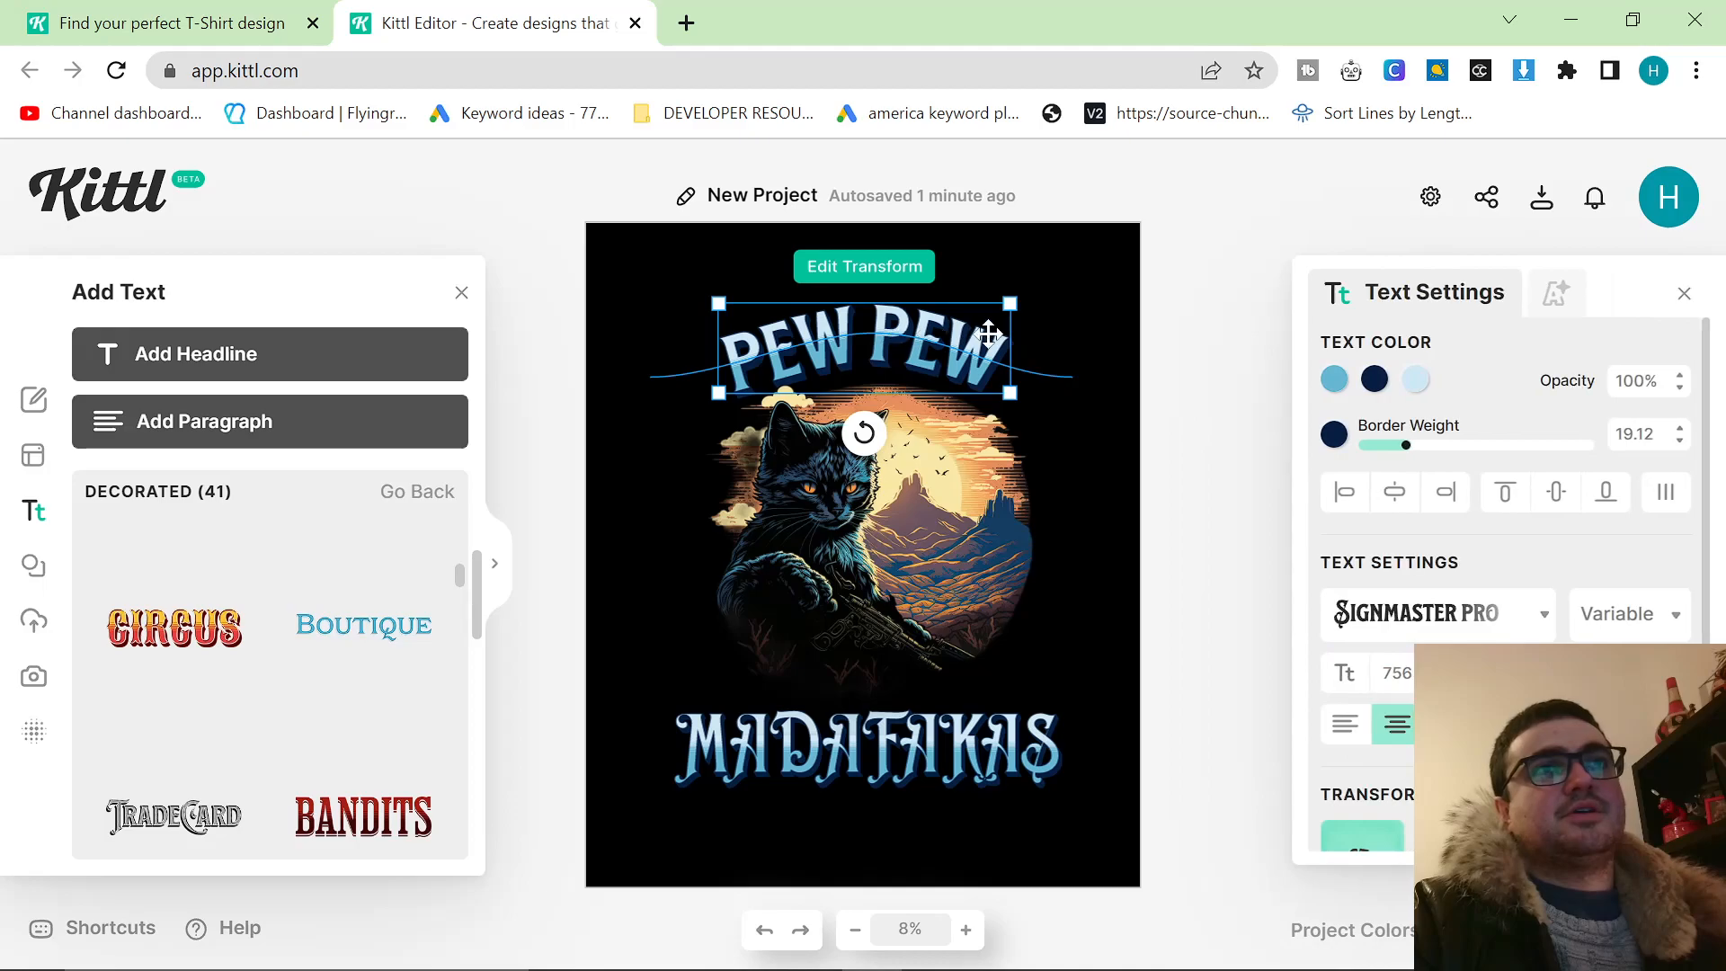
{"action": "left_click", "coordinate": [1202, 324]}
{"action": "left_click", "coordinate": [881, 755]}
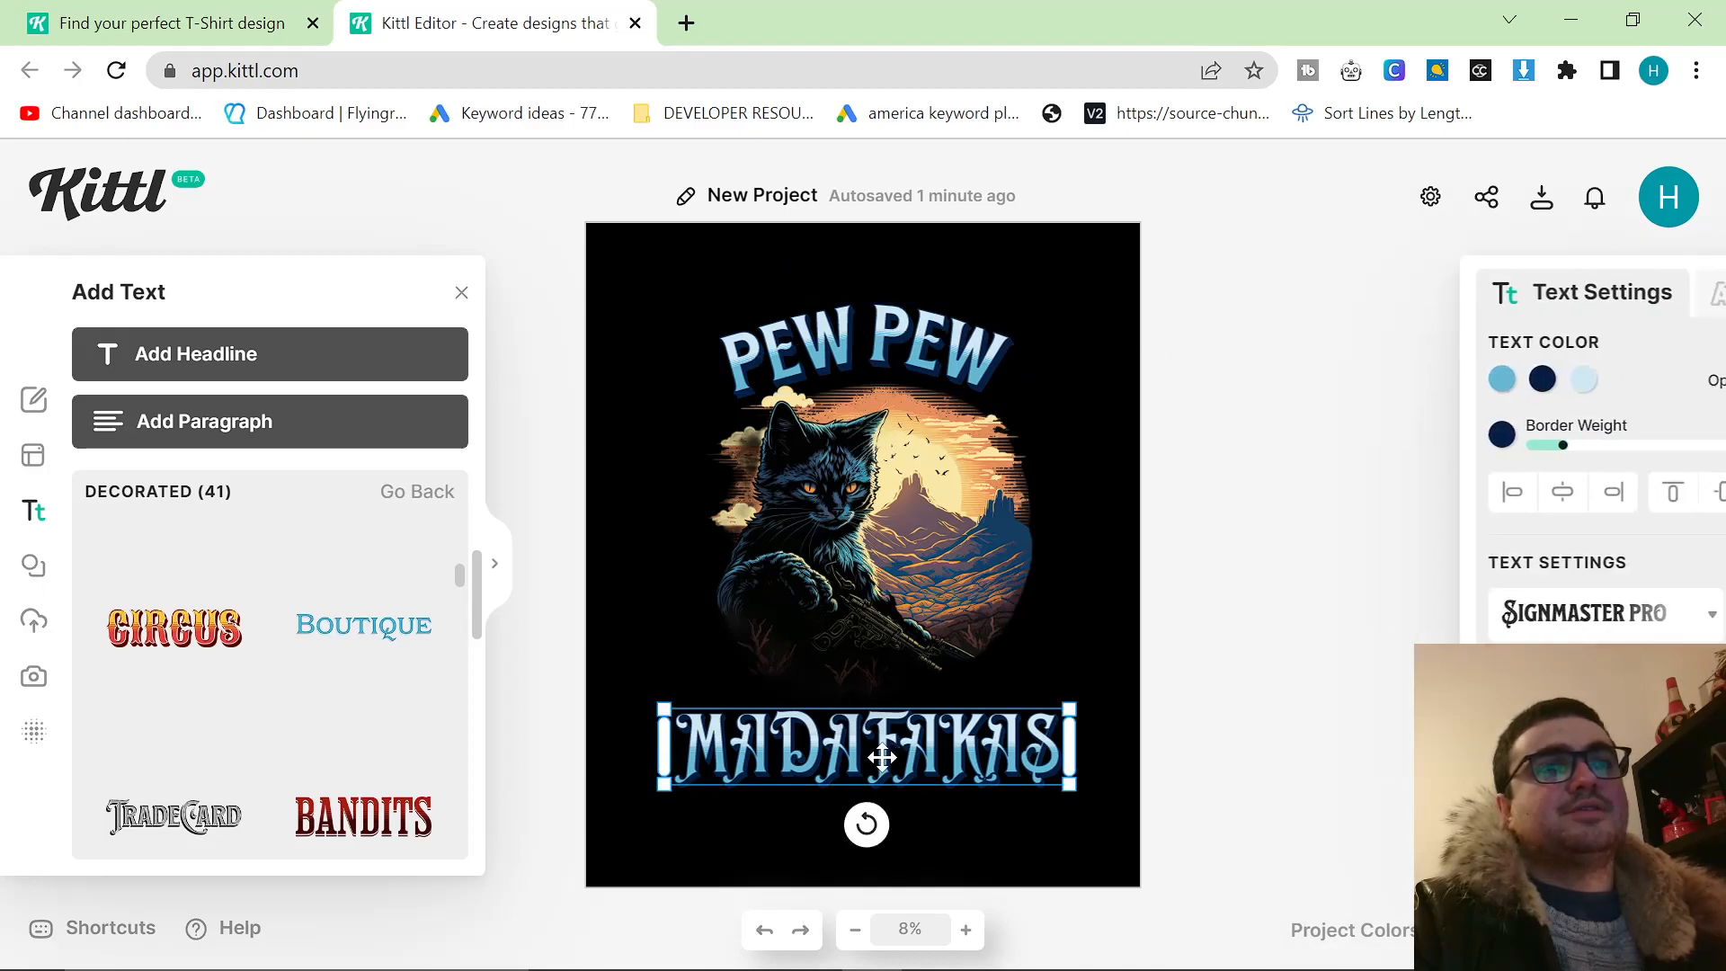
{"action": "left_click_drag", "start_coordinate": [881, 755], "coordinate": [904, 750]}
{"action": "left_click", "coordinate": [1164, 566]}
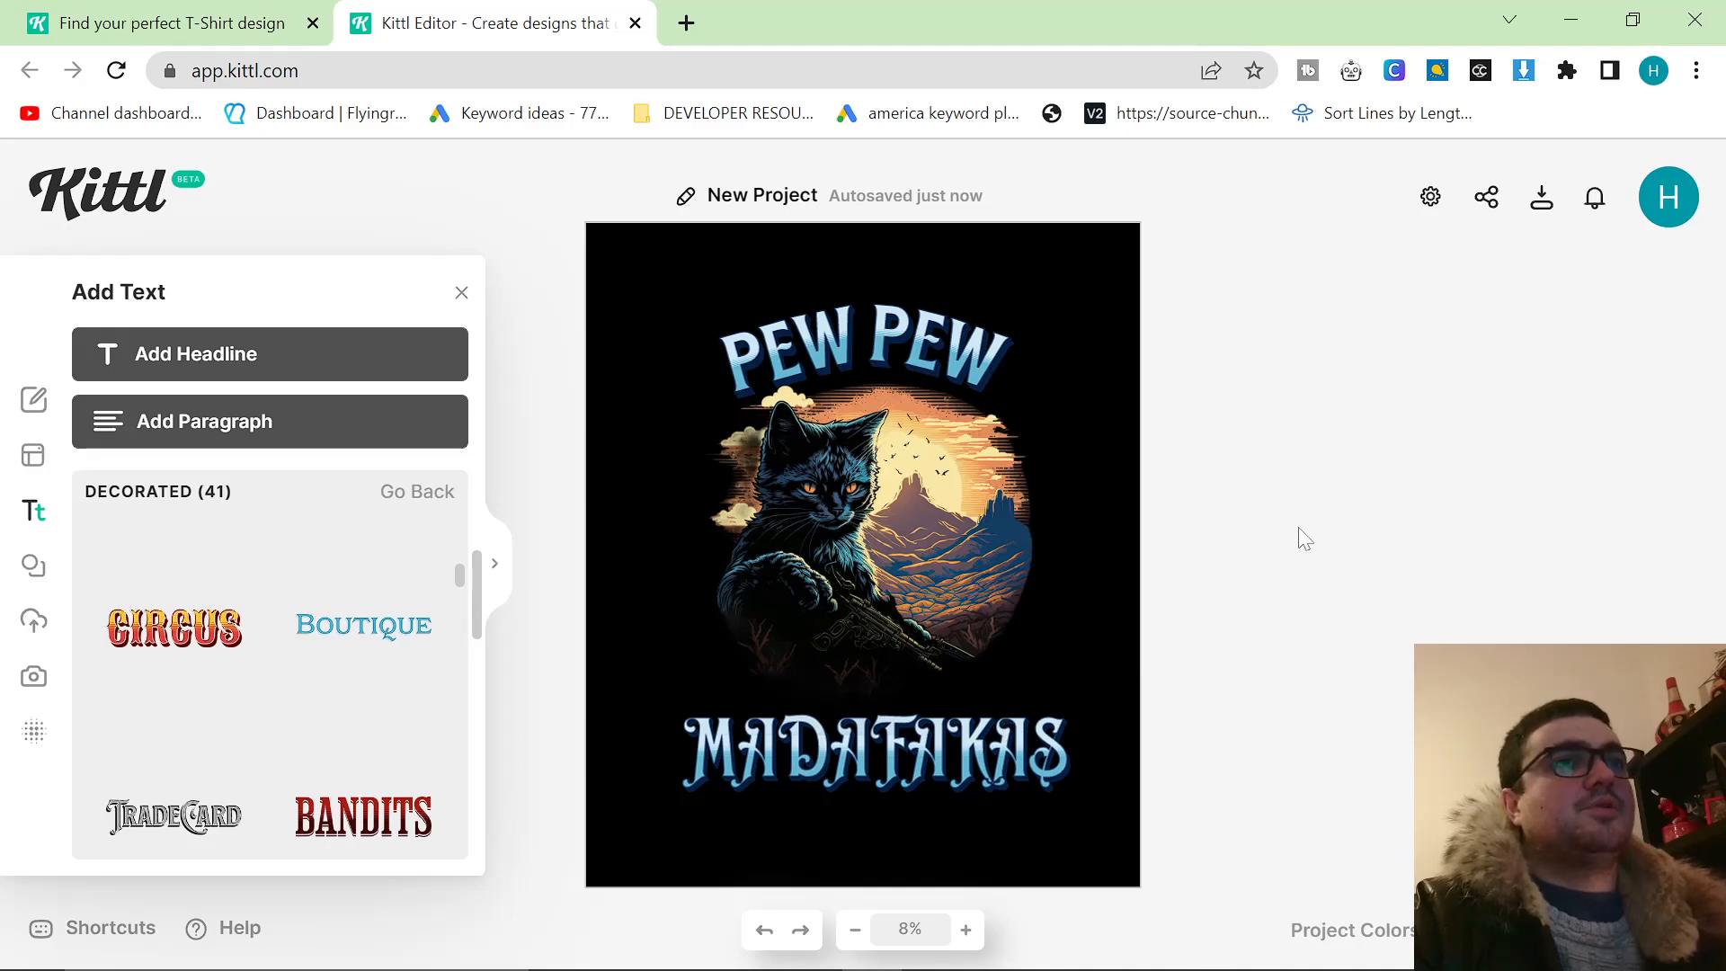
{"action": "left_click", "coordinate": [911, 770]}
{"action": "left_click", "coordinate": [877, 762]}
{"action": "left_click", "coordinate": [876, 756]}
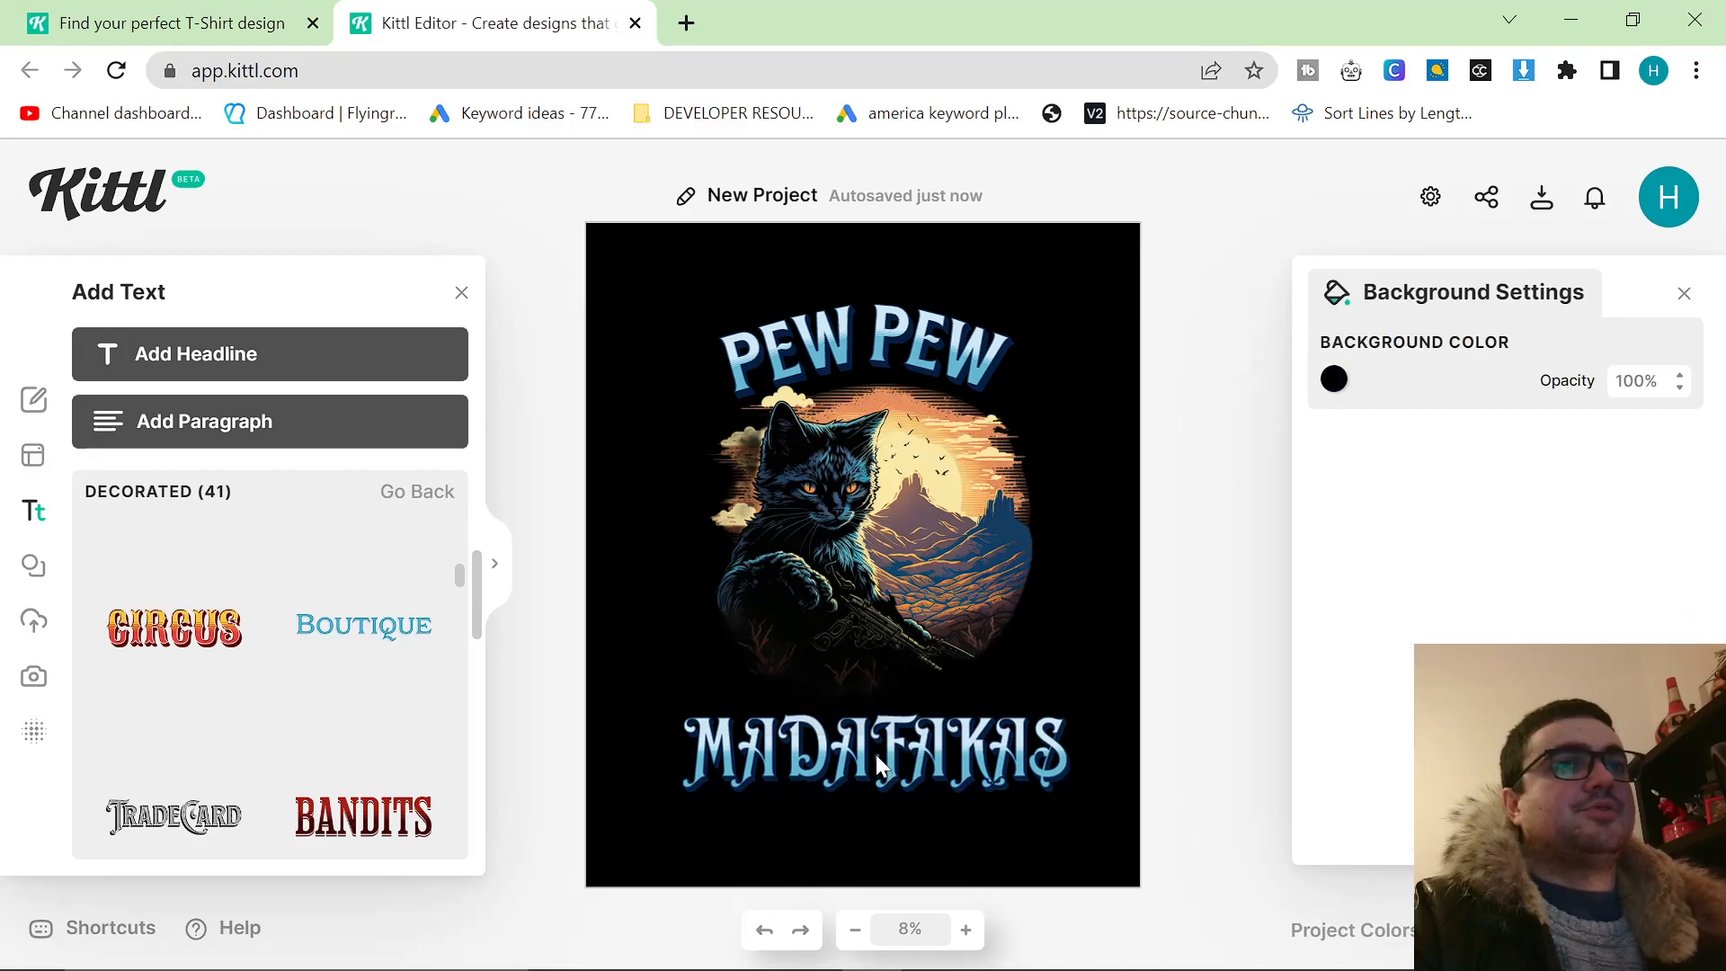
{"action": "left_click", "coordinate": [875, 748]}
{"action": "left_click", "coordinate": [874, 757]}
{"action": "left_click", "coordinate": [877, 751]}
{"action": "left_click", "coordinate": [877, 748]}
{"action": "left_click", "coordinate": [1180, 540]}
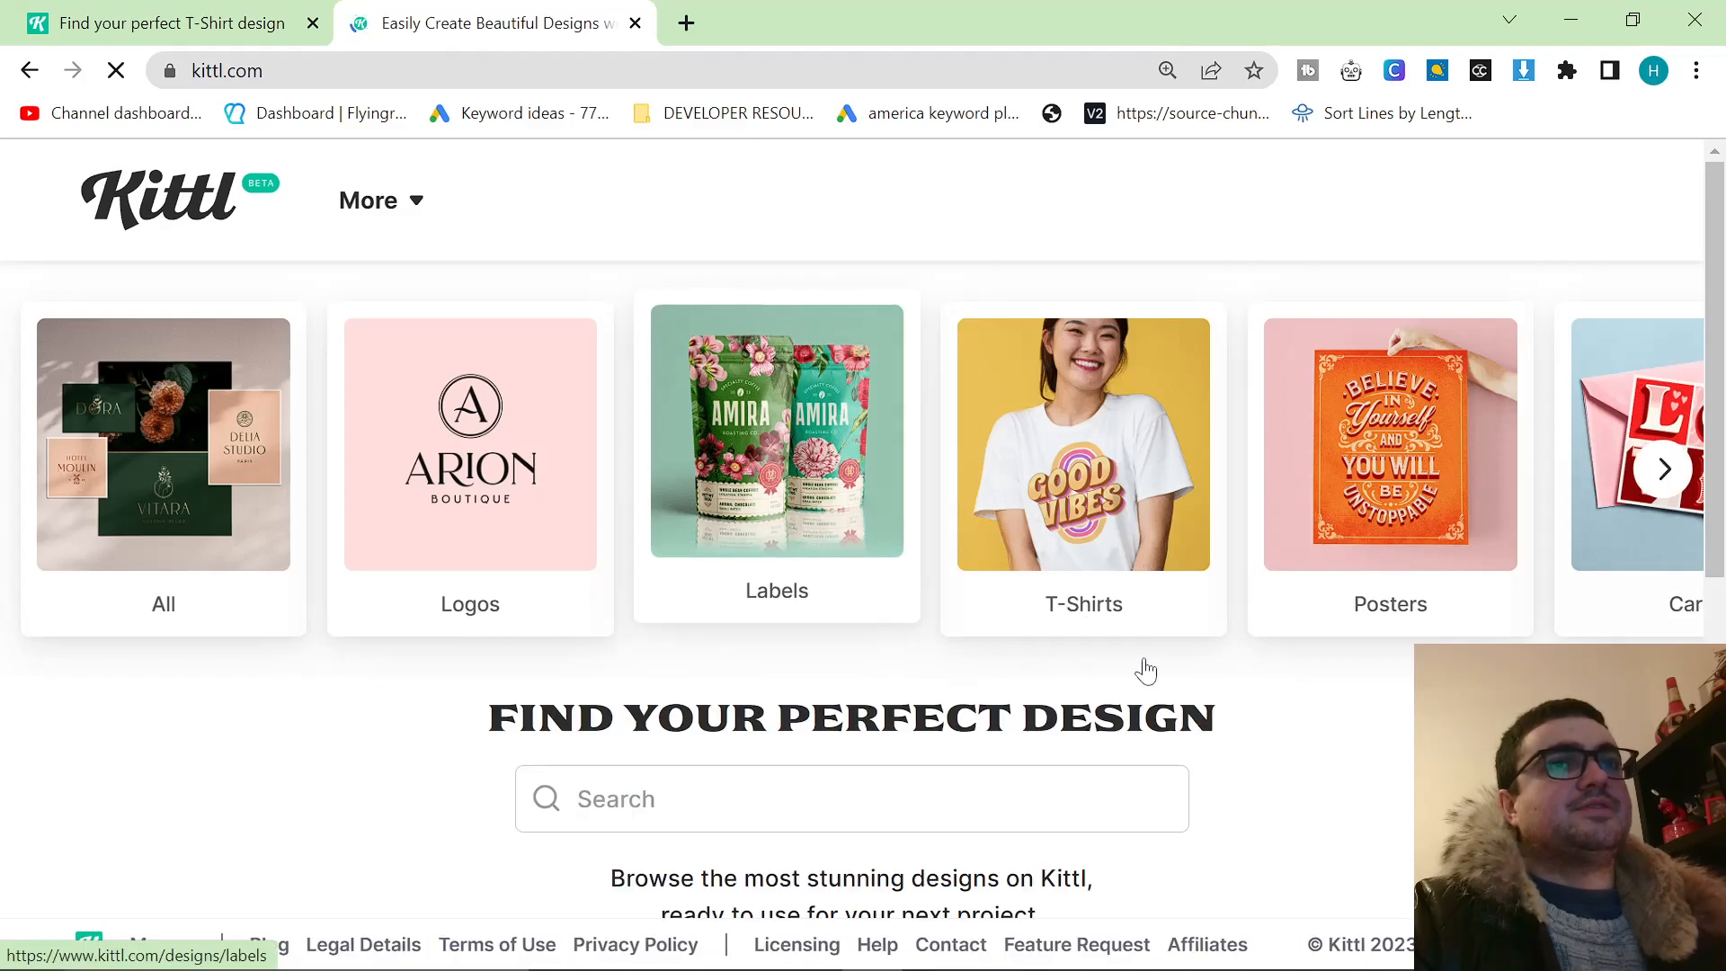
Look over the template categories on Kittl's home page and create a new project with a 4500 × 5400 px artboard.
{"action": "scroll", "coordinate": [1312, 664], "scroll_direction": "right", "scroll_amount": 5}
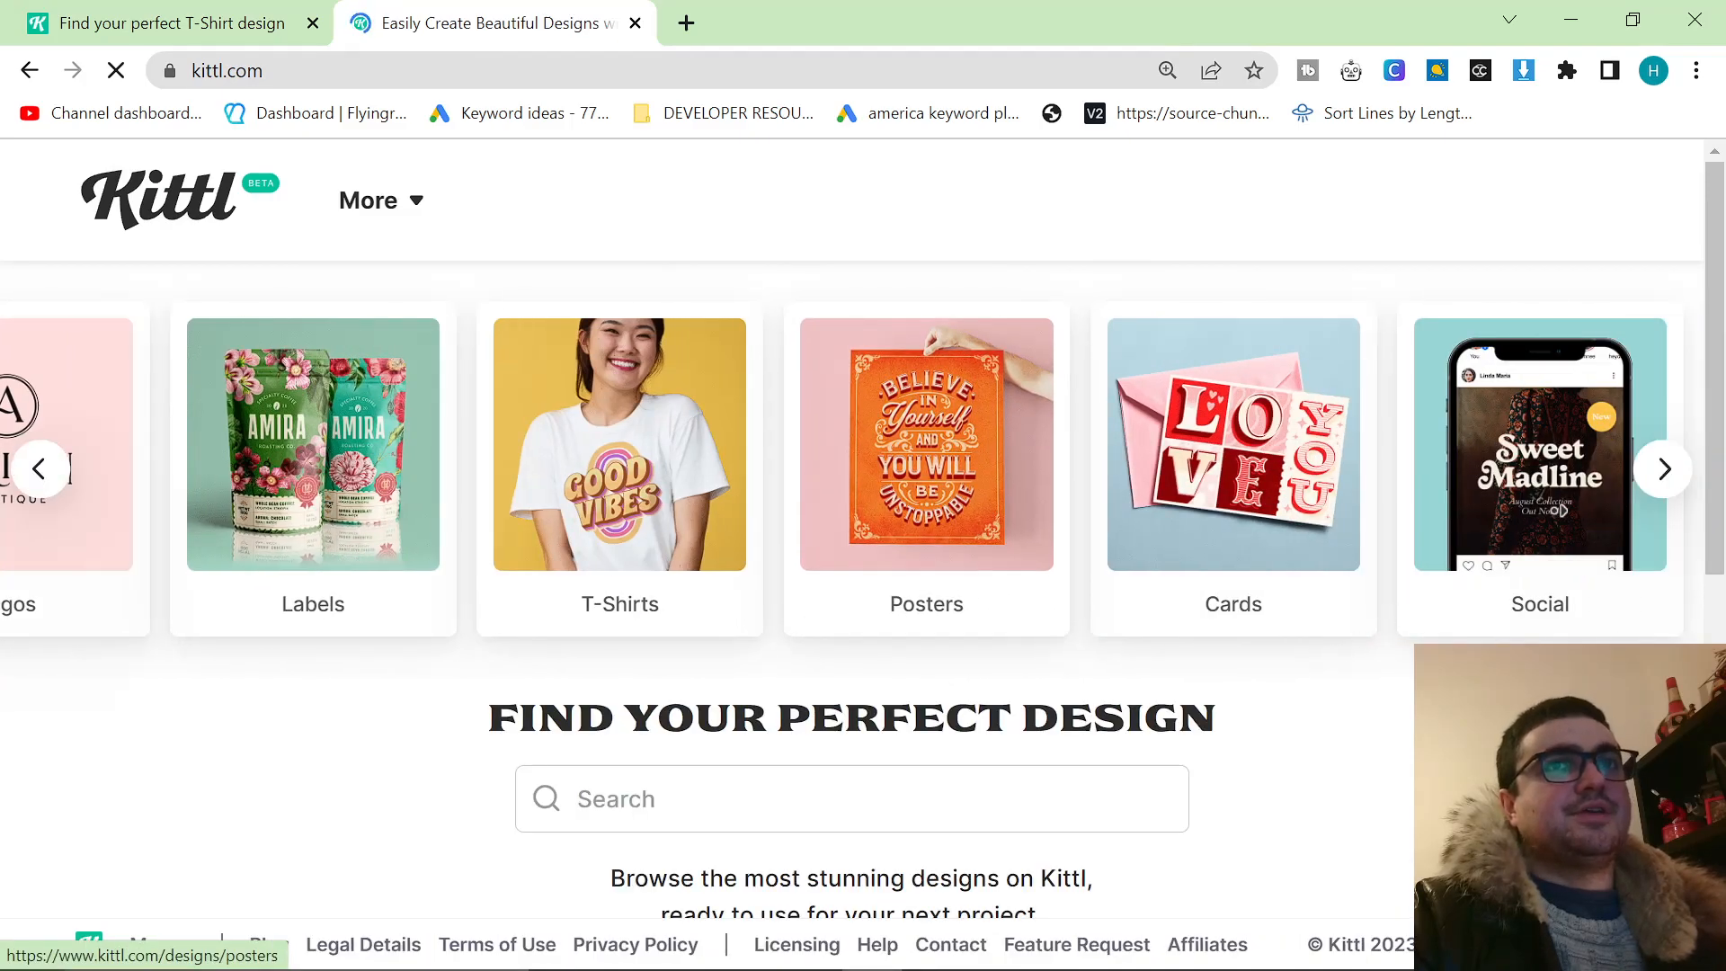
{"action": "scroll", "coordinate": [1281, 677], "scroll_direction": "left", "scroll_amount": 5}
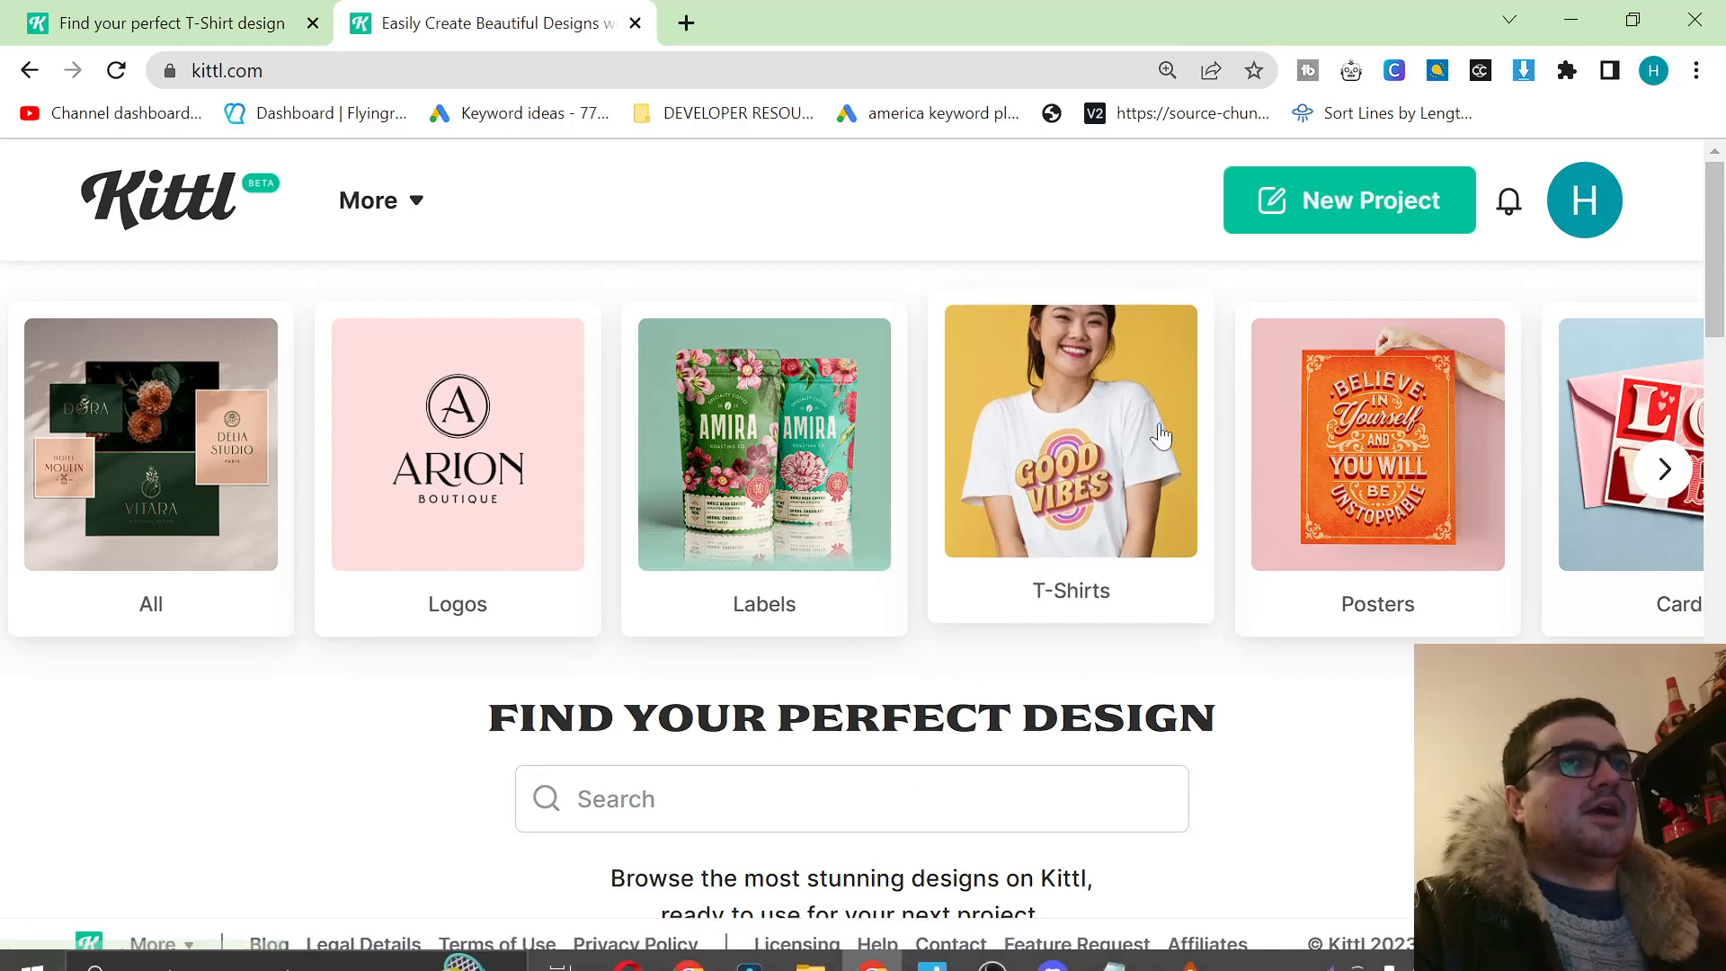
{"action": "left_click", "coordinate": [1237, 212]}
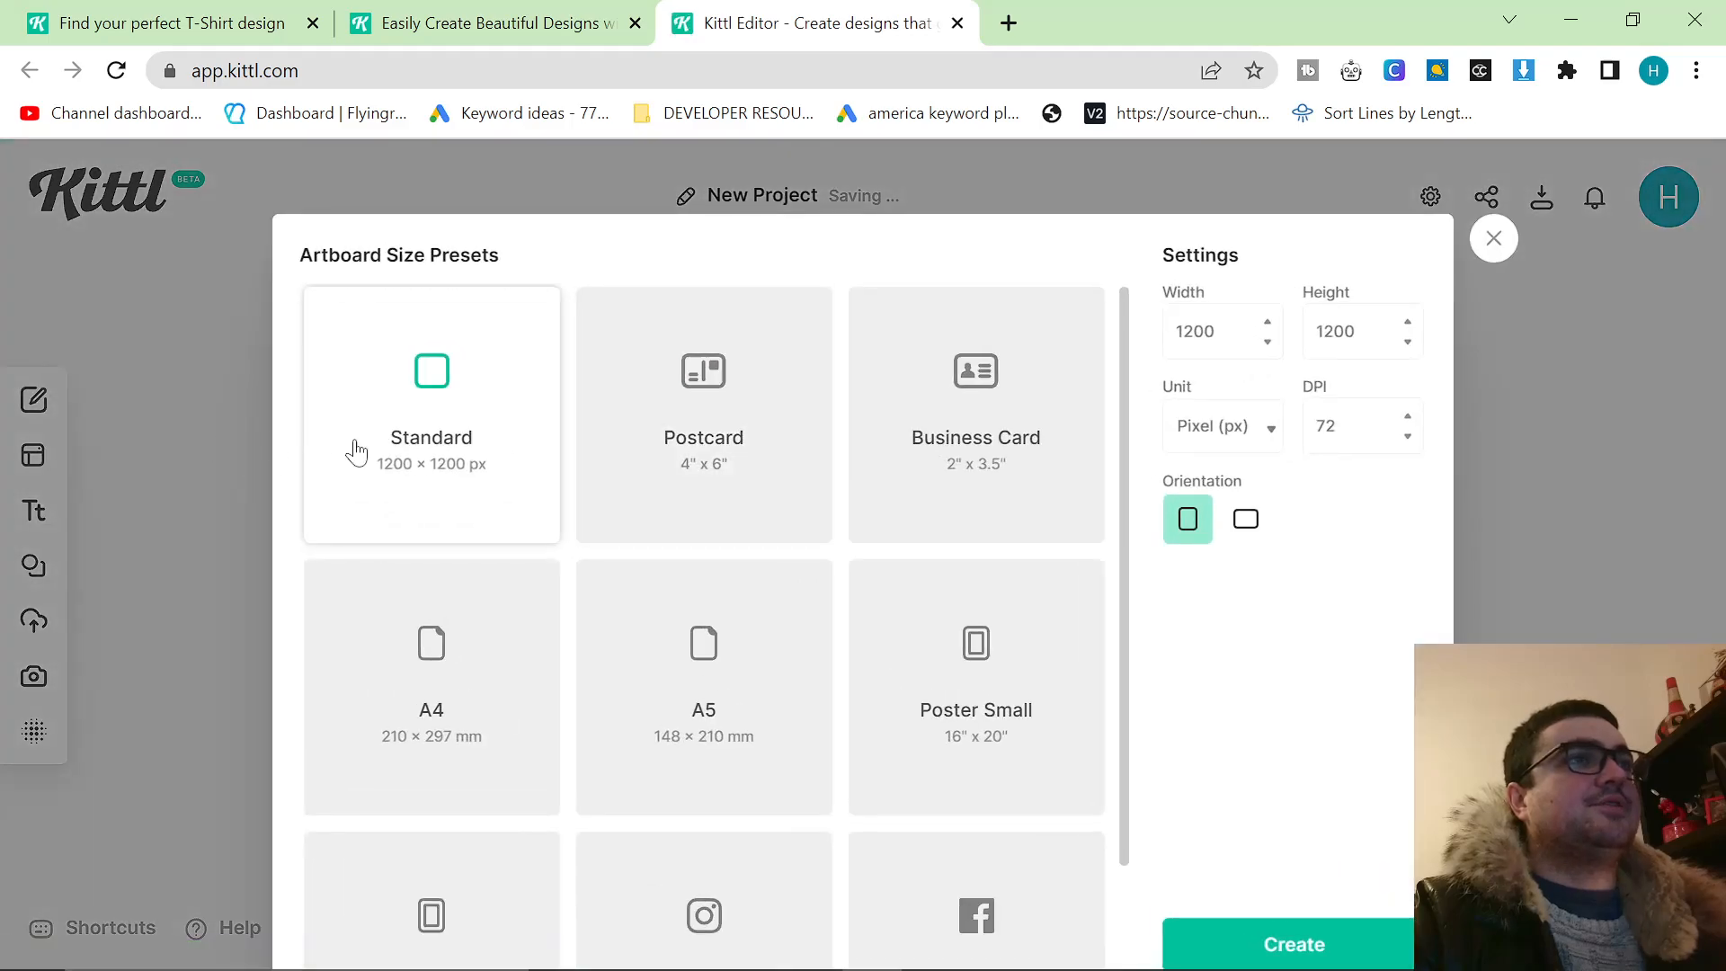
{"action": "scroll", "coordinate": [655, 489], "scroll_direction": "down", "scroll_amount": 2}
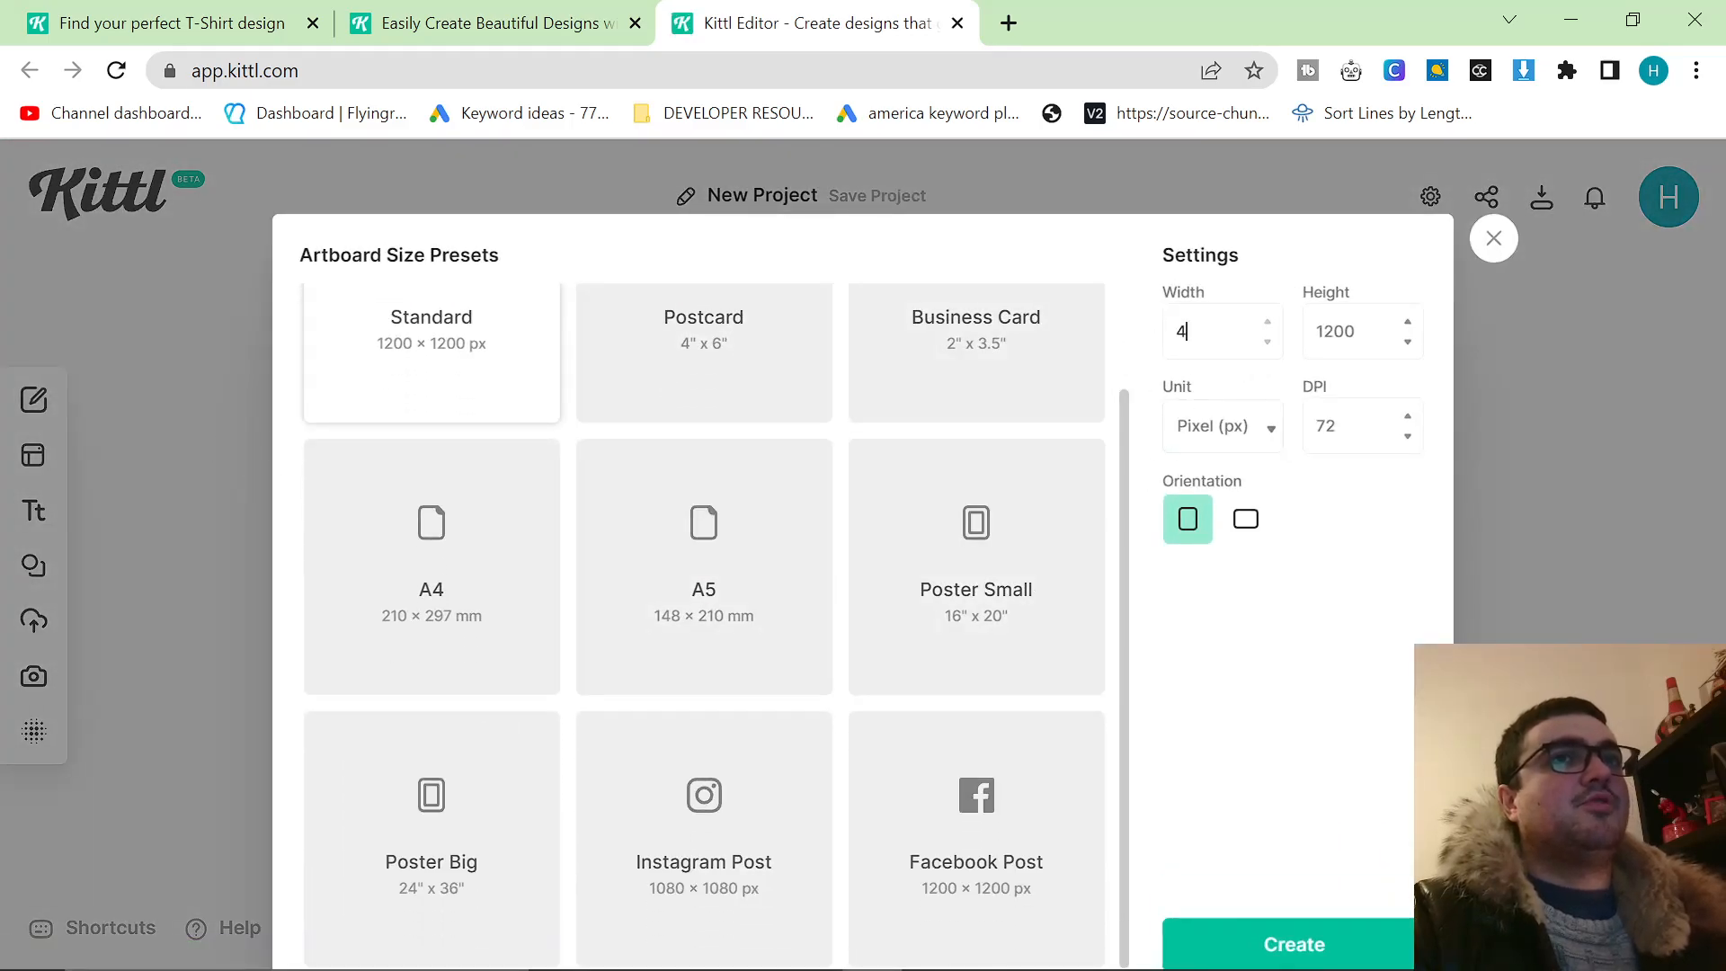
{"action": "left_click_drag", "start_coordinate": [1316, 332], "coordinate": [1324, 332]}
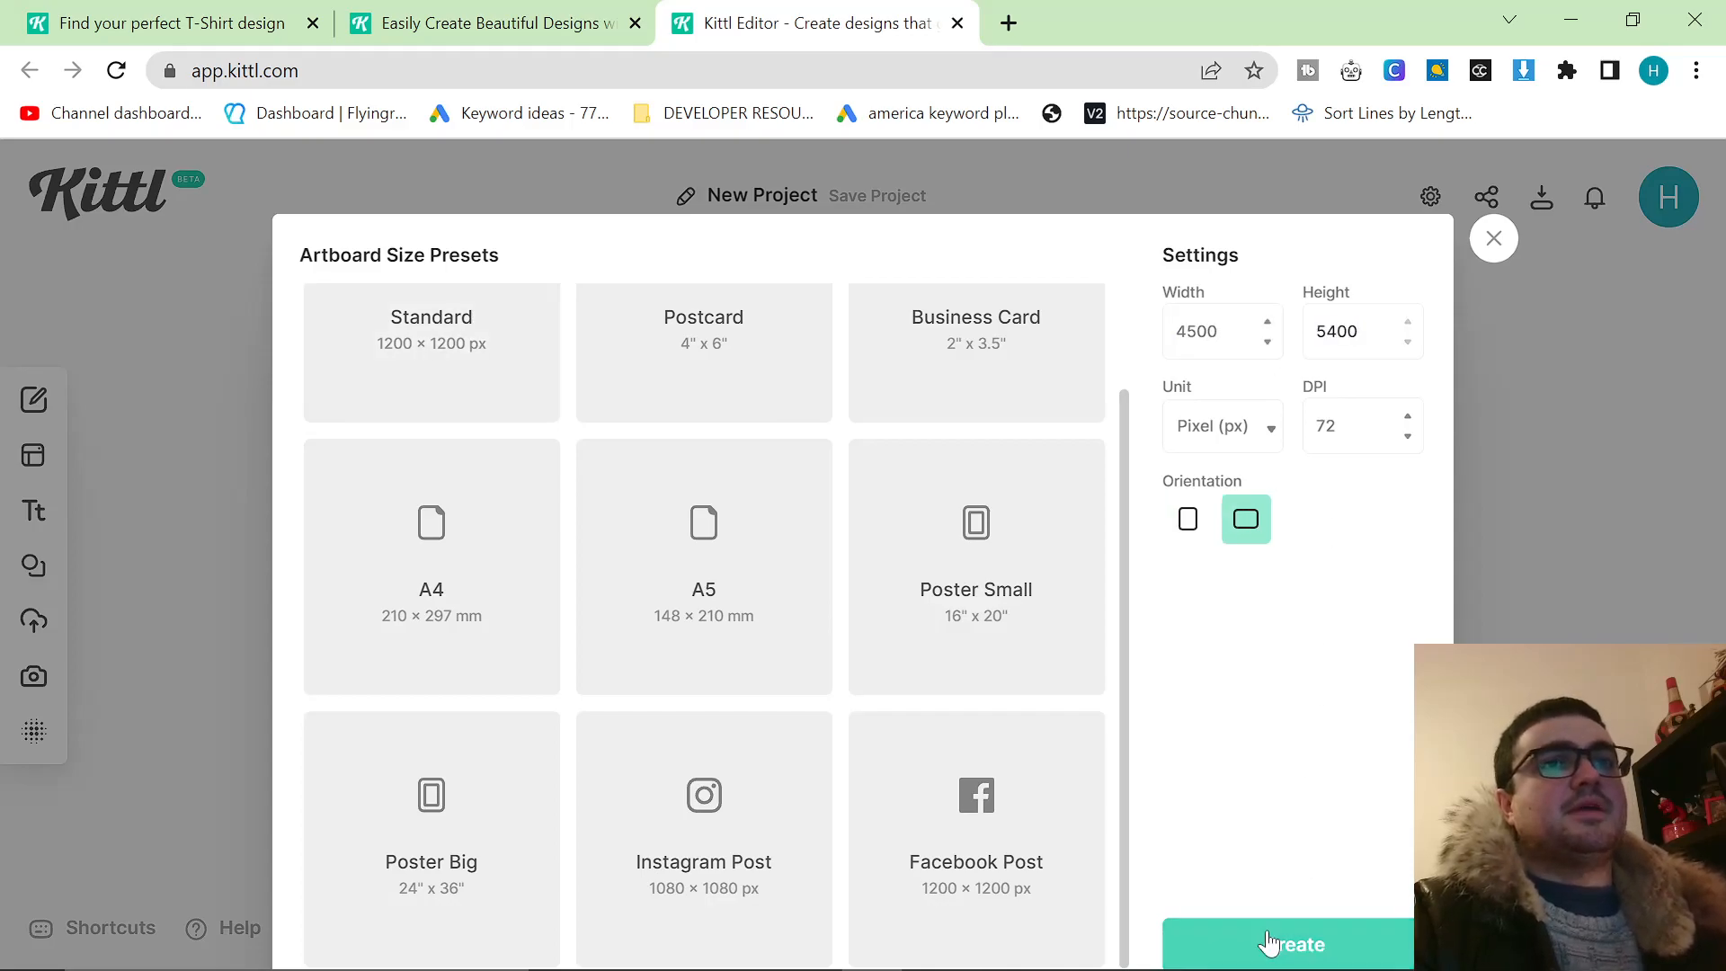
{"action": "left_click", "coordinate": [1294, 944]}
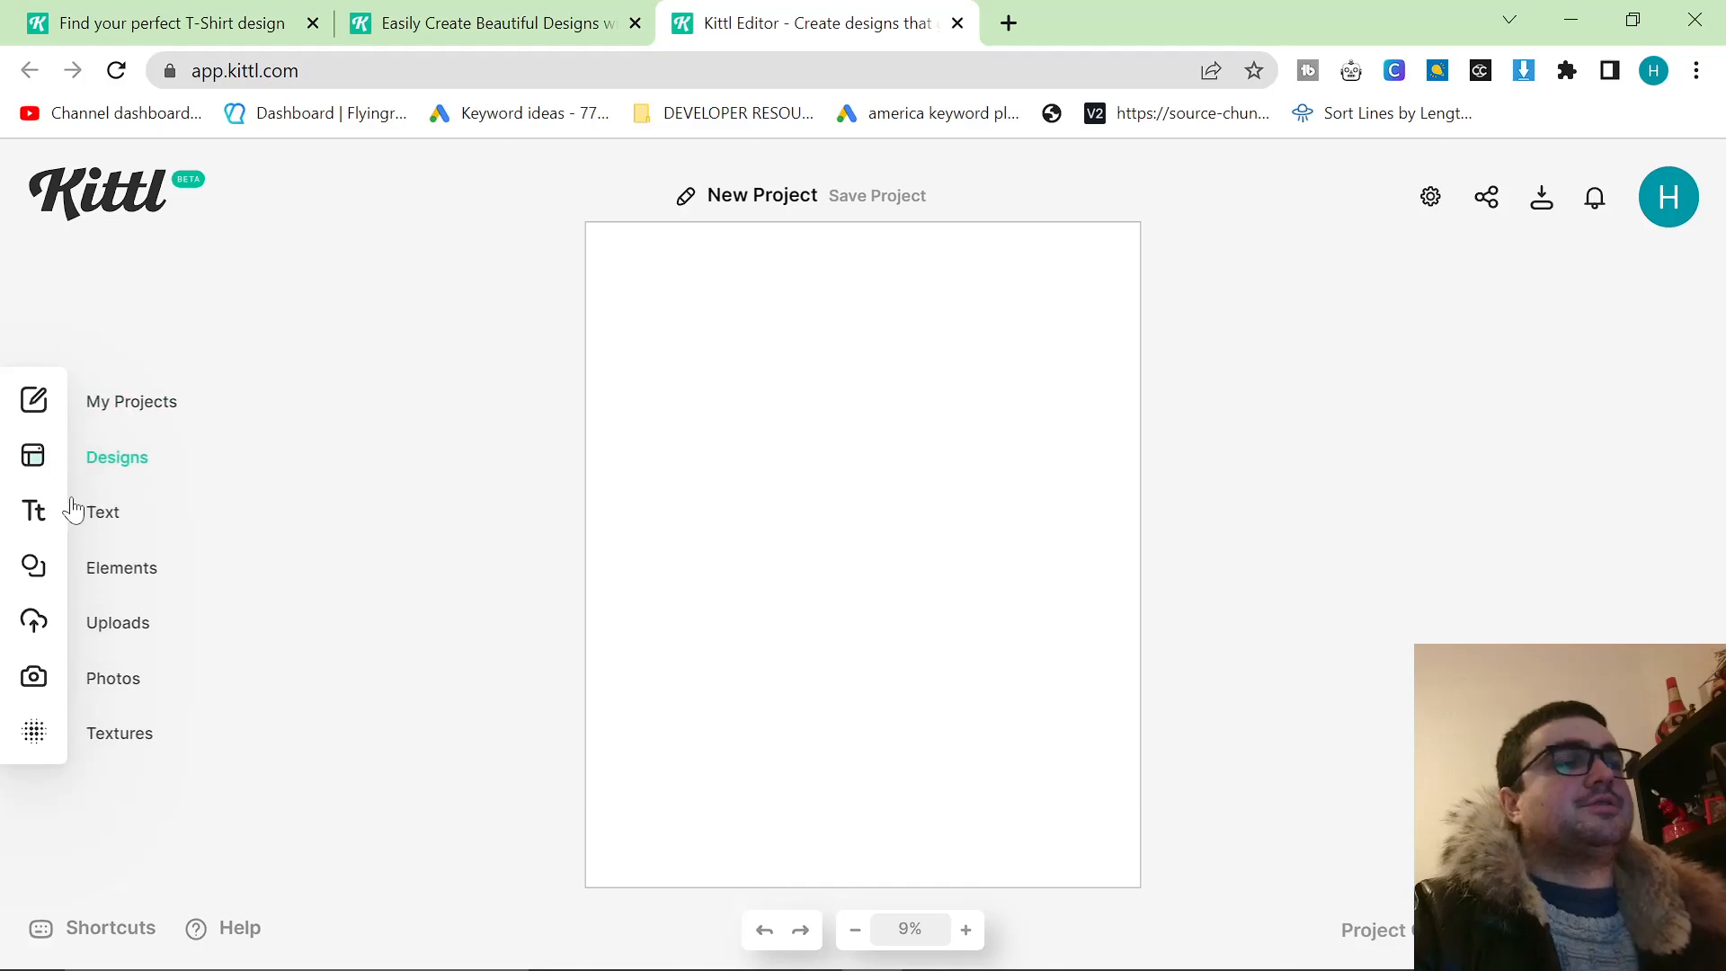
Look through the texture library, including the grunge, paper, grain, crack, brick and plastic collections.
{"action": "left_click", "coordinate": [33, 731]}
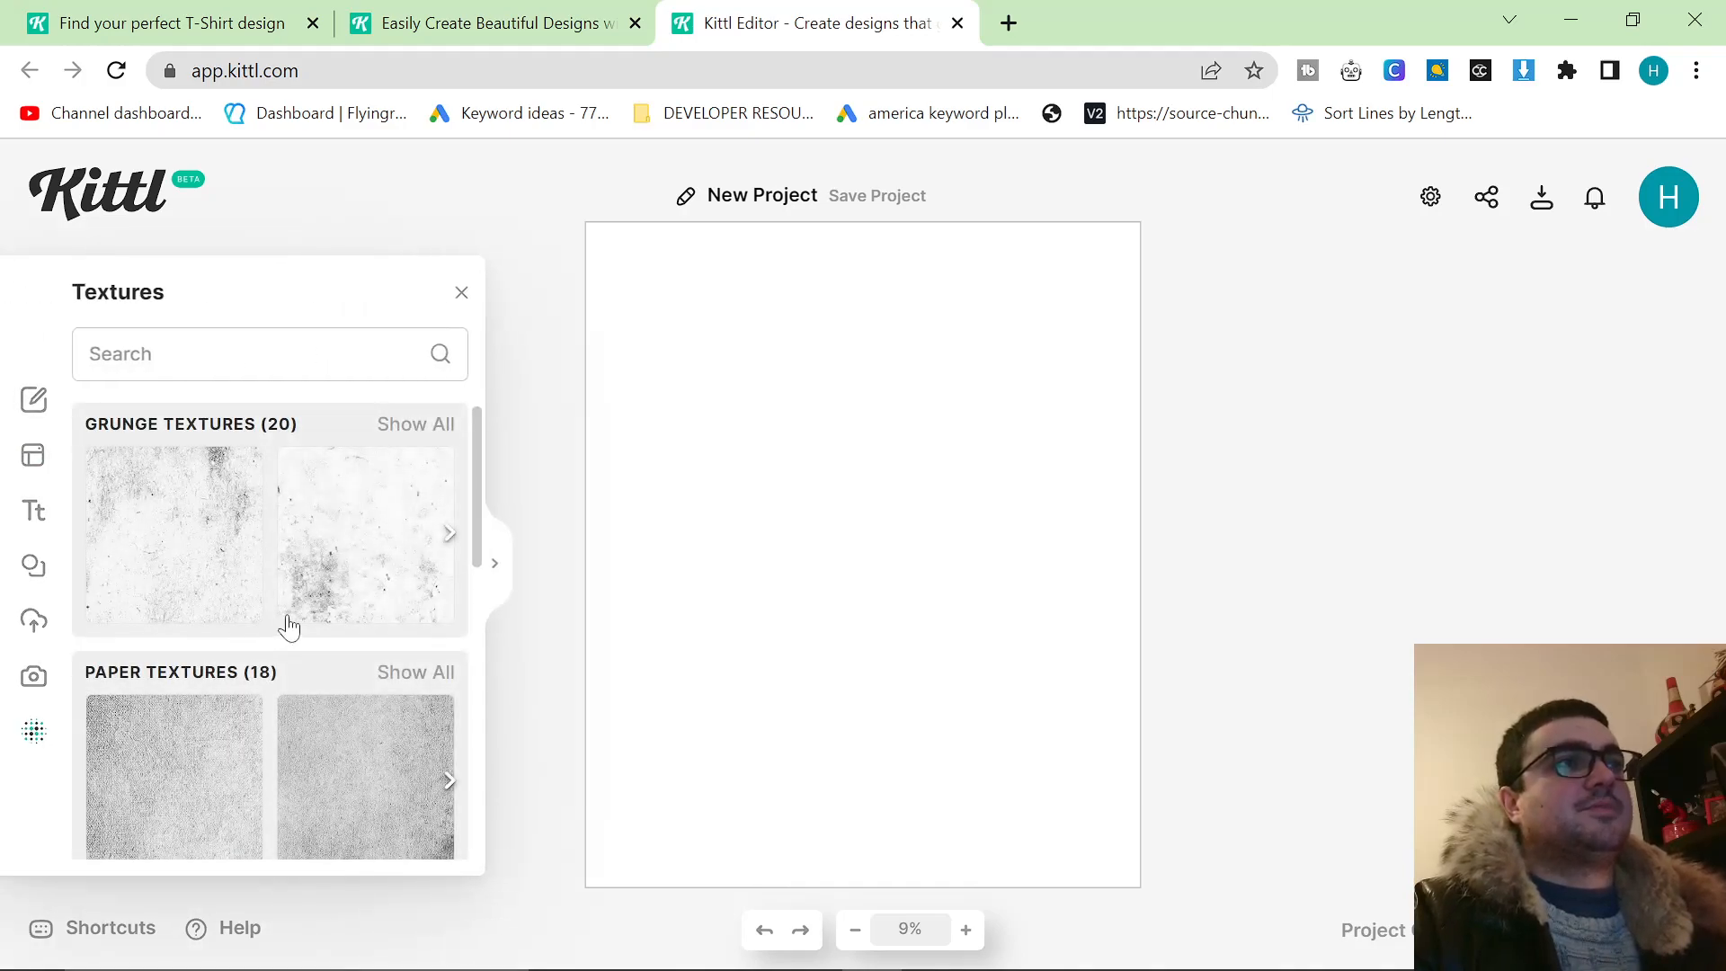
{"action": "scroll", "coordinate": [288, 629], "scroll_direction": "down", "scroll_amount": 6}
{"action": "scroll", "coordinate": [212, 651], "scroll_direction": "down", "scroll_amount": 10}
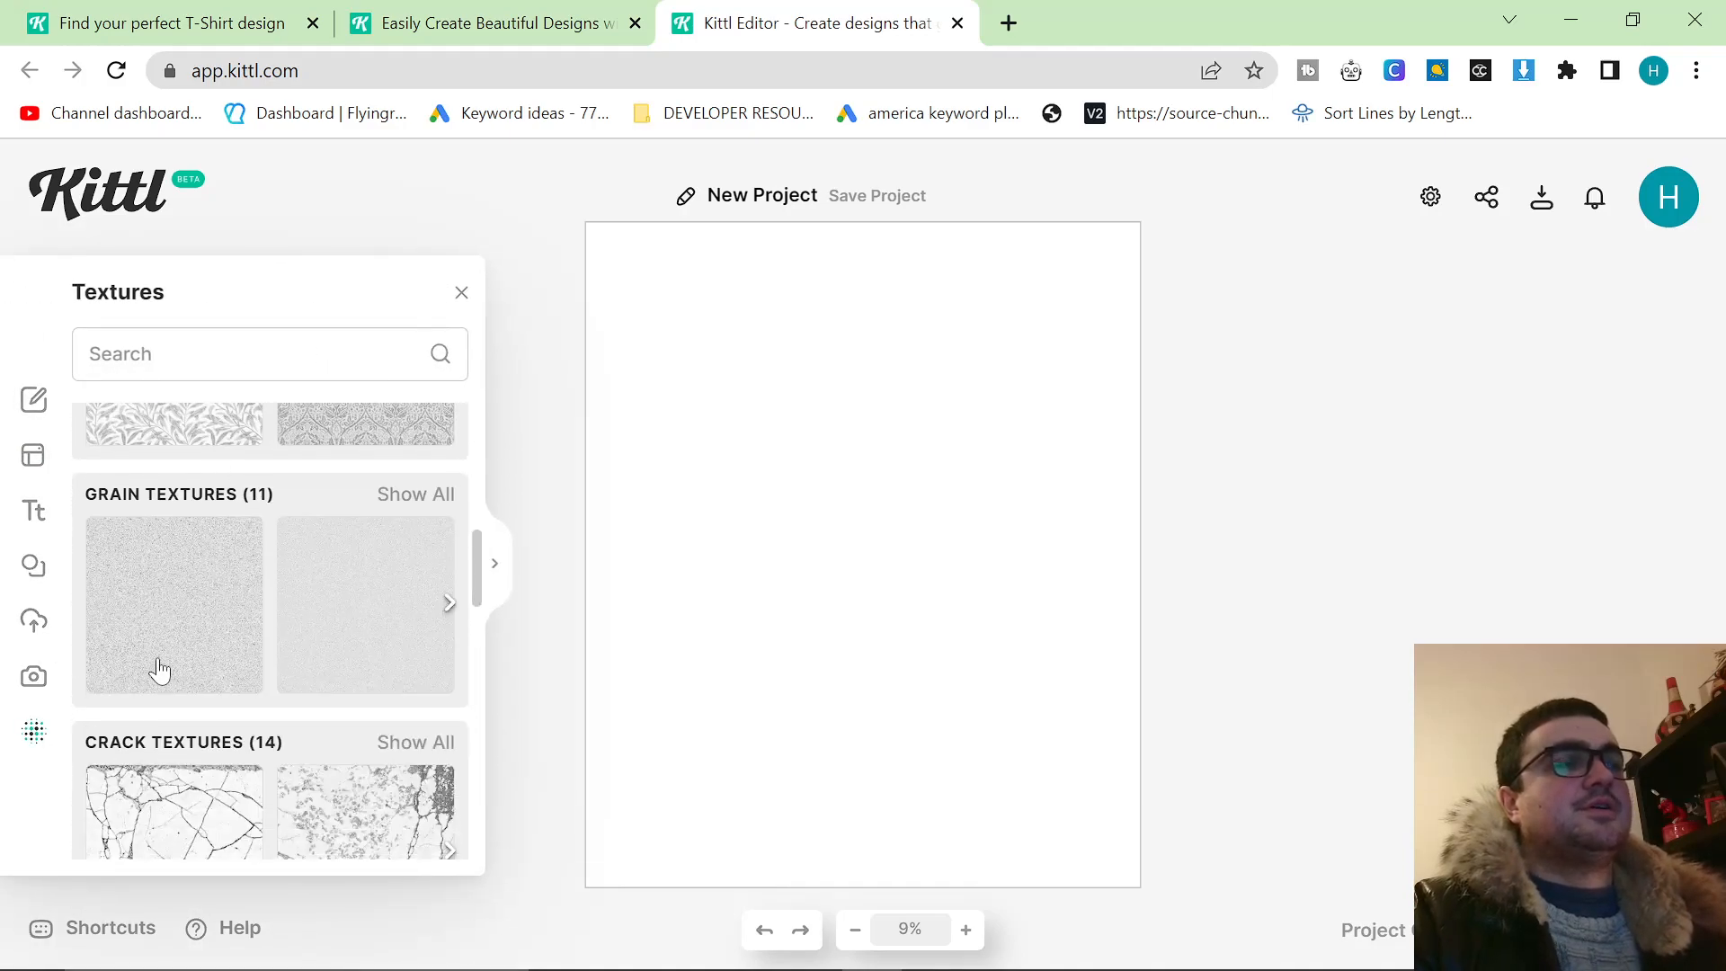
{"action": "scroll", "coordinate": [214, 680], "scroll_direction": "down", "scroll_amount": 2}
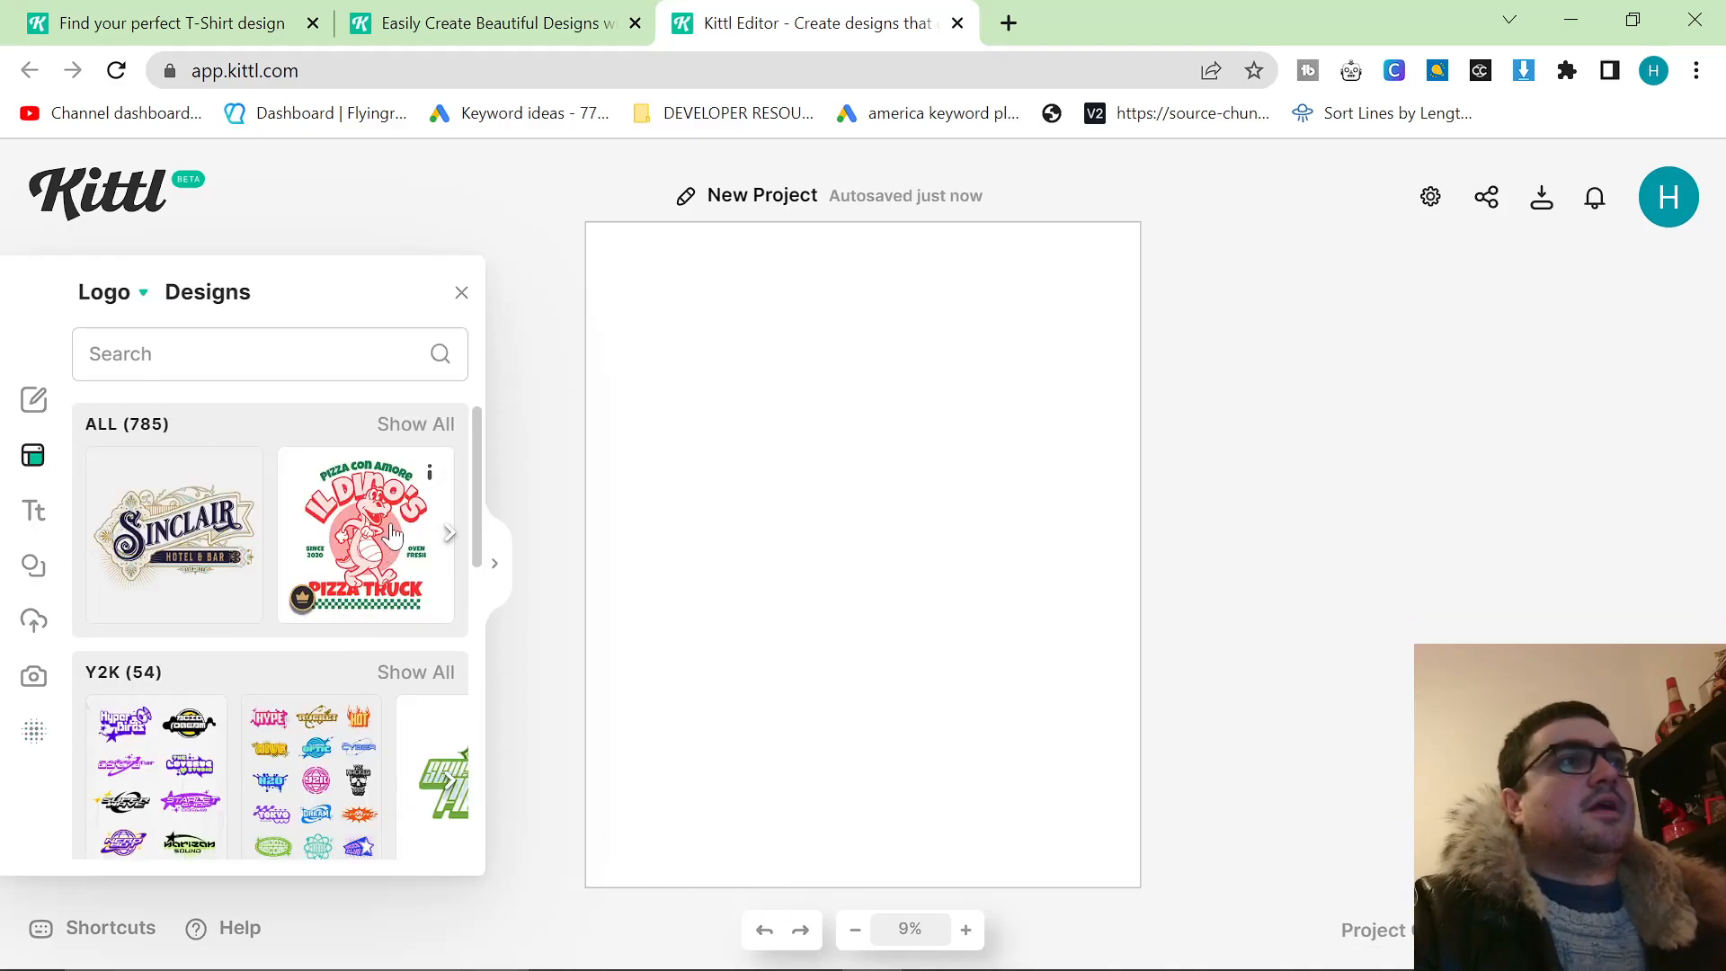
{"action": "scroll", "coordinate": [393, 533], "scroll_direction": "down", "scroll_amount": 3}
{"action": "scroll", "coordinate": [402, 512], "scroll_direction": "up", "scroll_amount": 3}
Show all logo designs and load the Broken Skull Ranch template, replacing the blank project.
{"action": "left_click", "coordinate": [420, 427]}
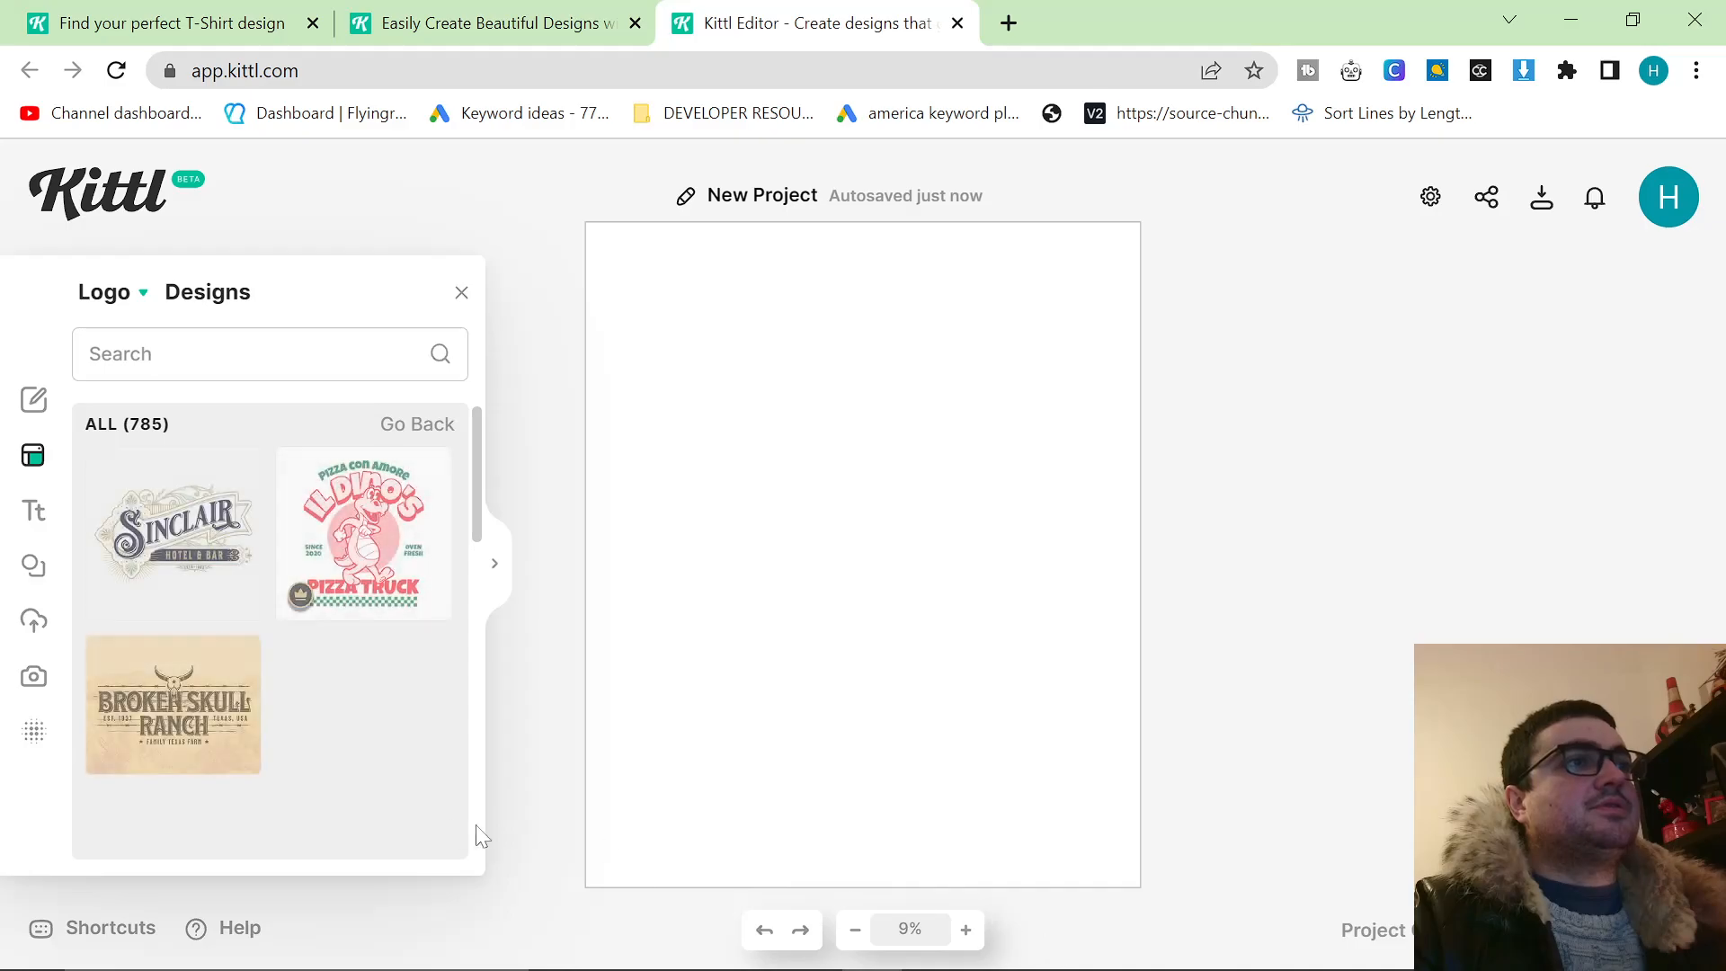
{"action": "scroll", "coordinate": [380, 811], "scroll_direction": "down", "scroll_amount": 2}
{"action": "left_click_drag", "start_coordinate": [174, 623], "coordinate": [831, 486]}
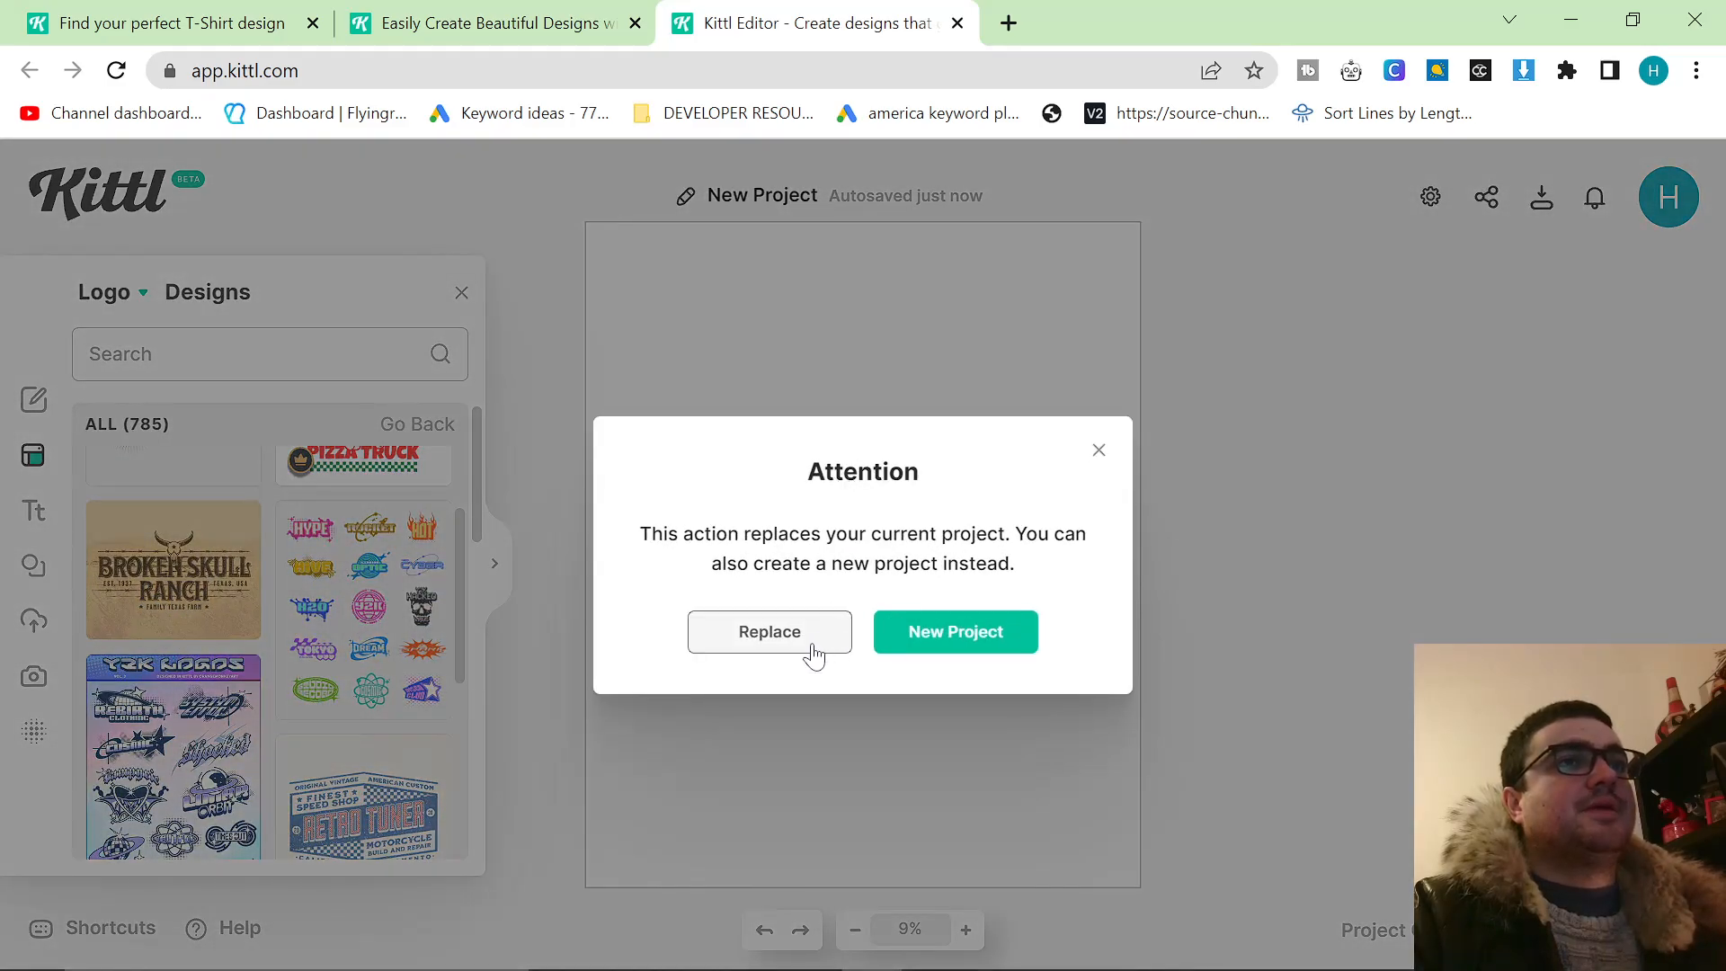
{"action": "left_click", "coordinate": [806, 649]}
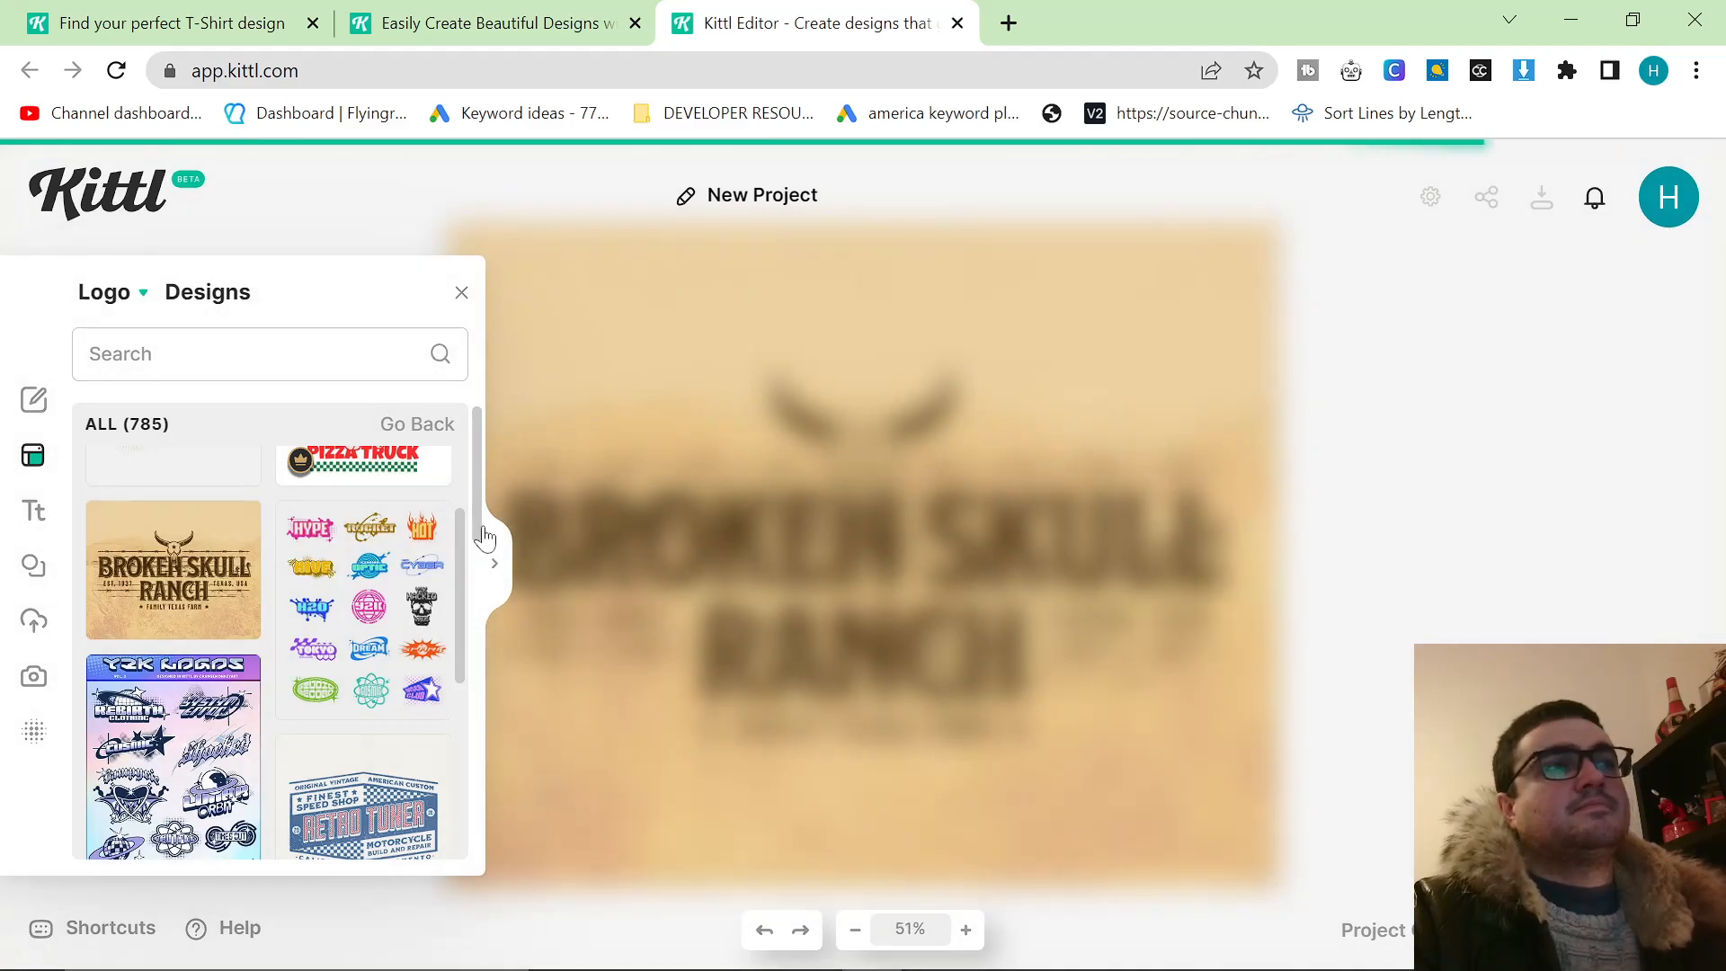
Review more ready-made logo templates and leave the editor for Kittl's home page.
{"action": "scroll", "coordinate": [423, 665], "scroll_direction": "down", "scroll_amount": 6}
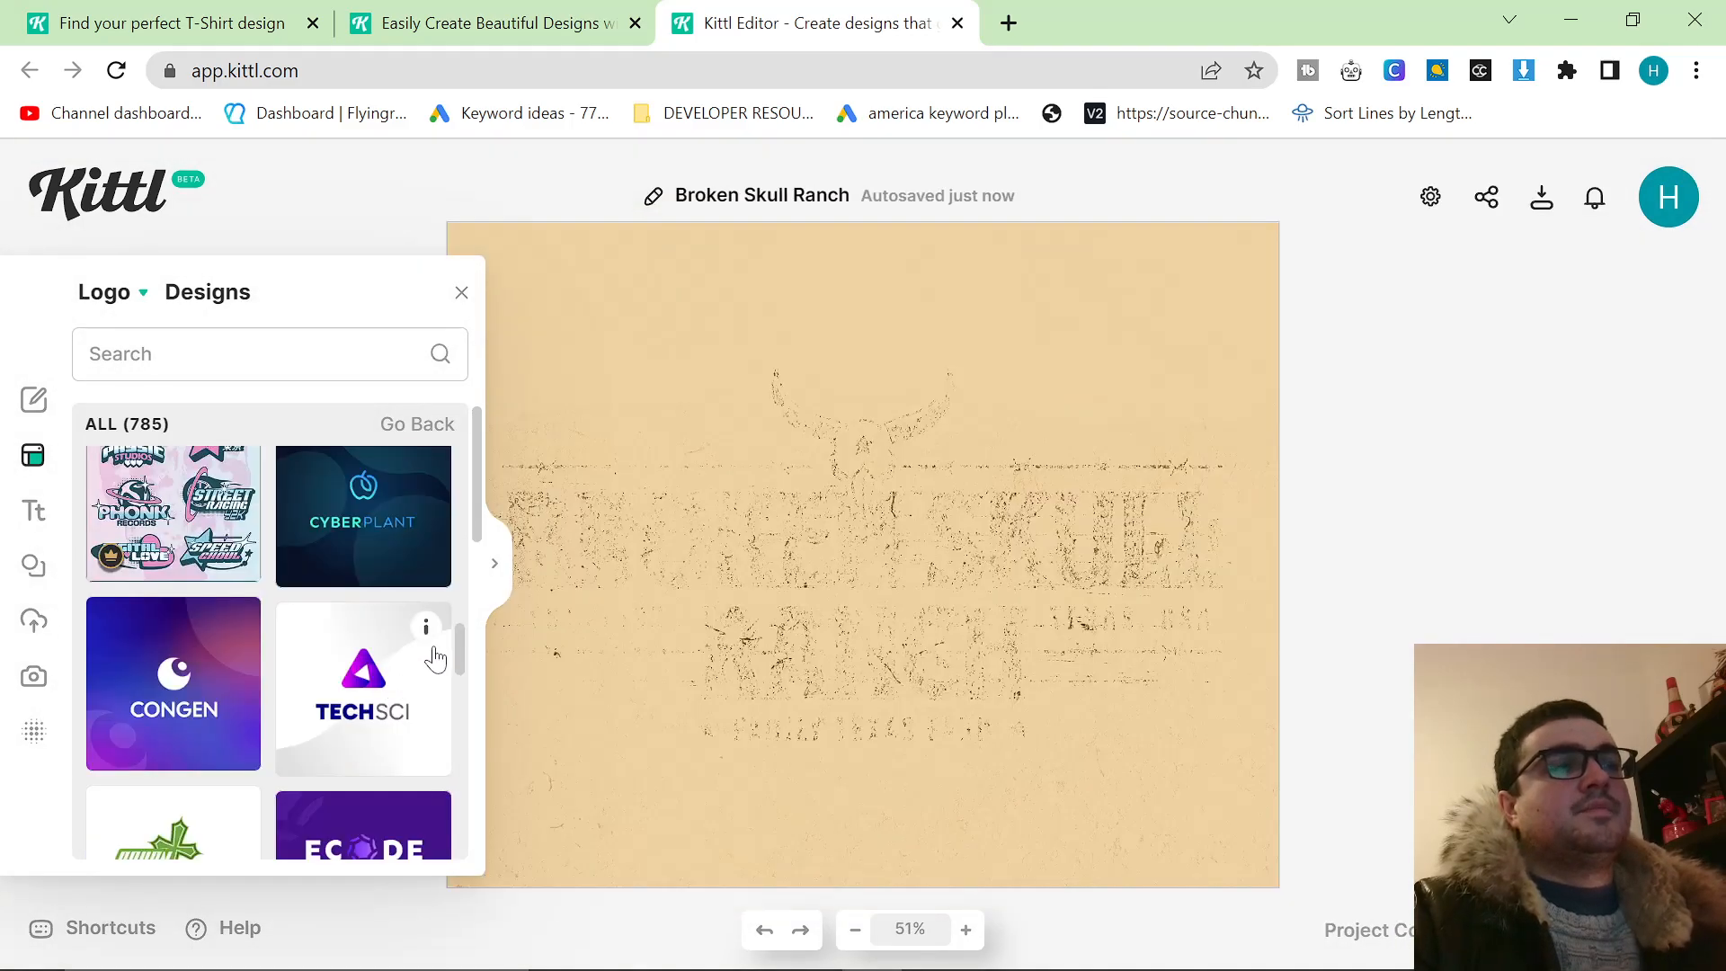
{"action": "scroll", "coordinate": [429, 705], "scroll_direction": "down", "scroll_amount": 7}
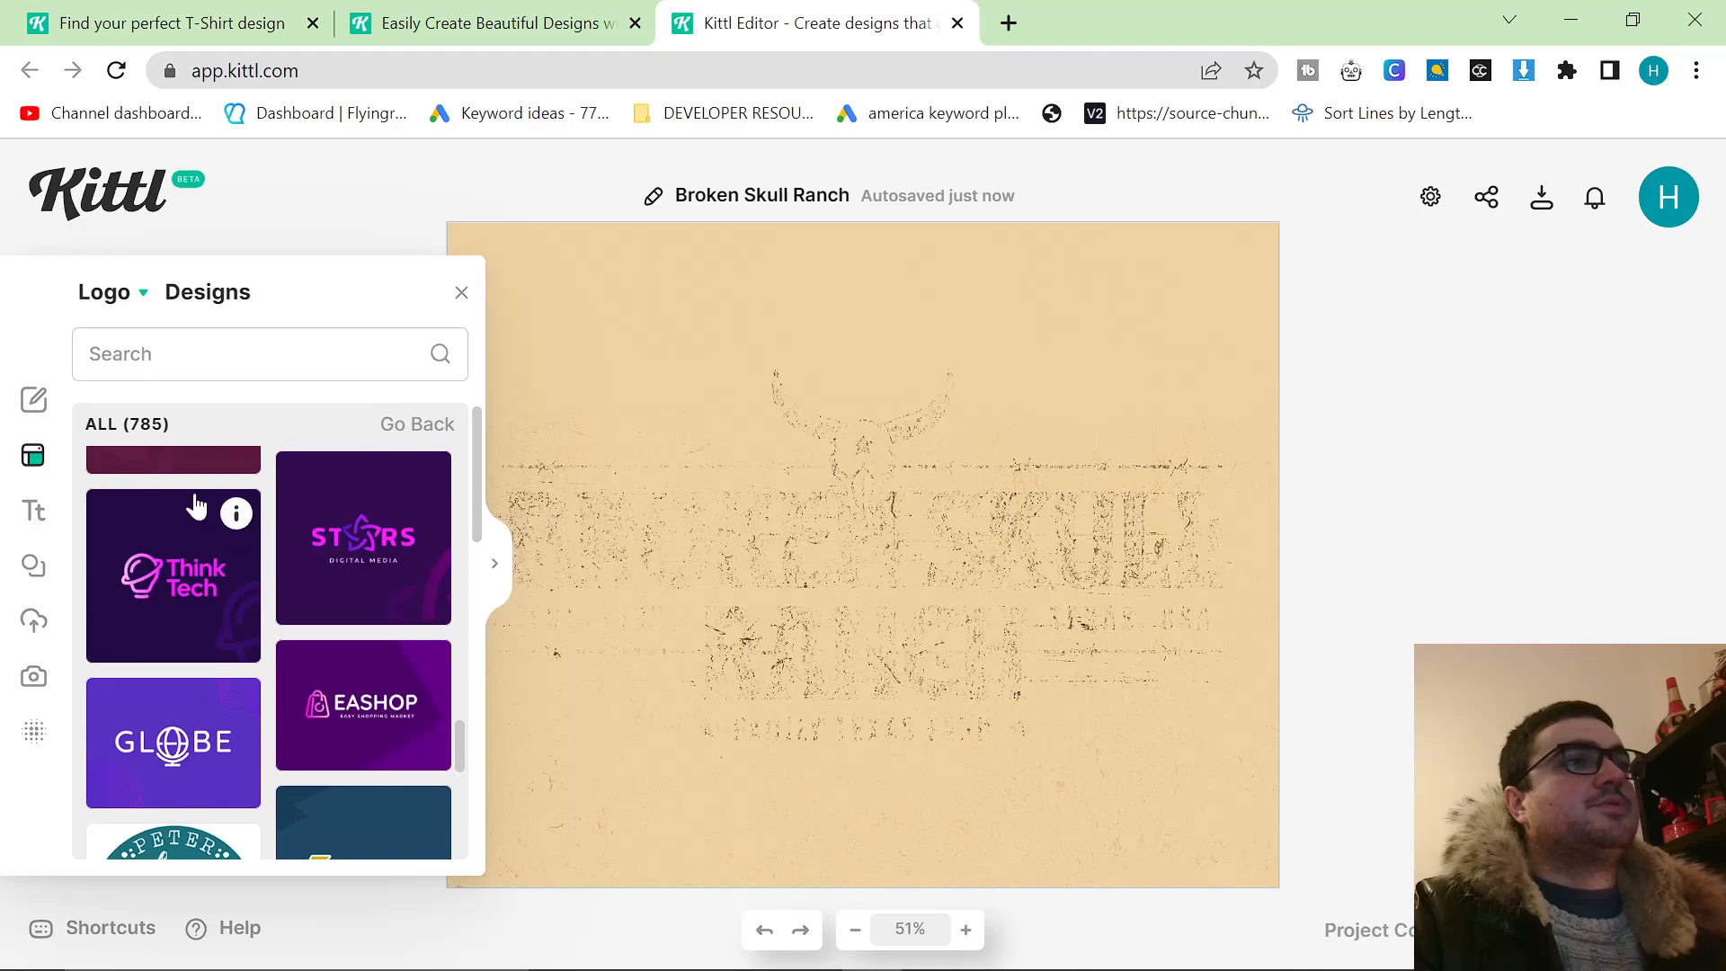
{"action": "left_click", "coordinate": [117, 208]}
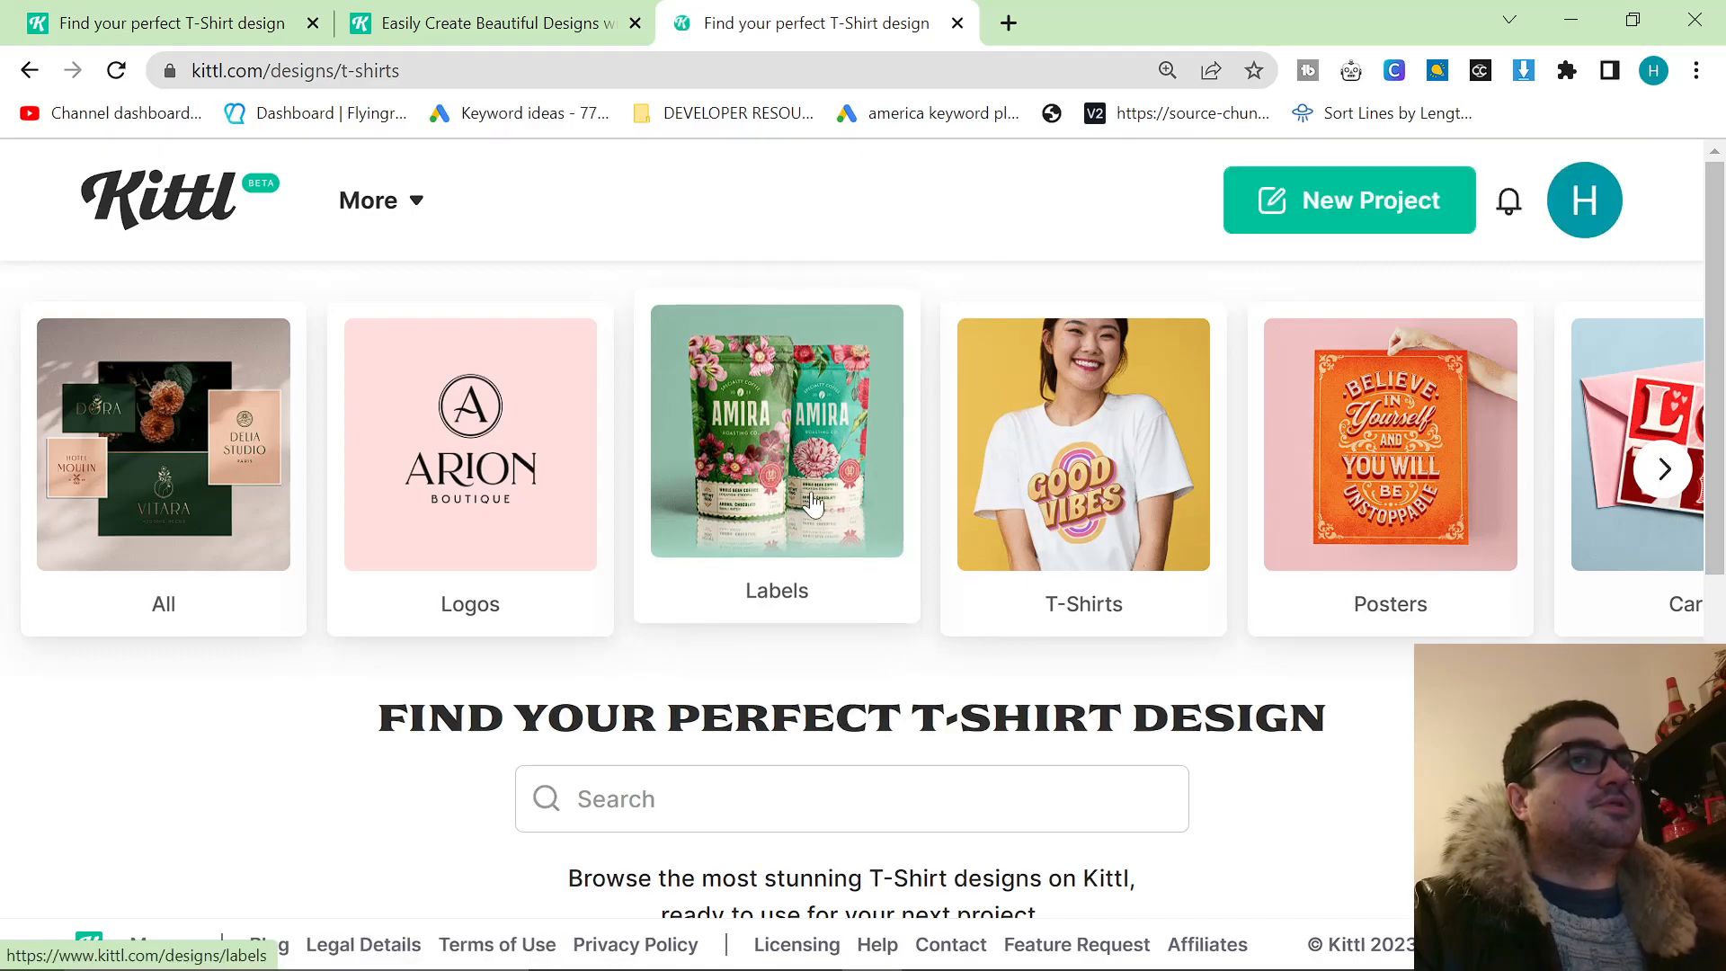
Skim the first ready-made designs in the T-Shirts category and return to the home page.
{"action": "scroll", "coordinate": [1105, 539], "scroll_direction": "down", "scroll_amount": 8}
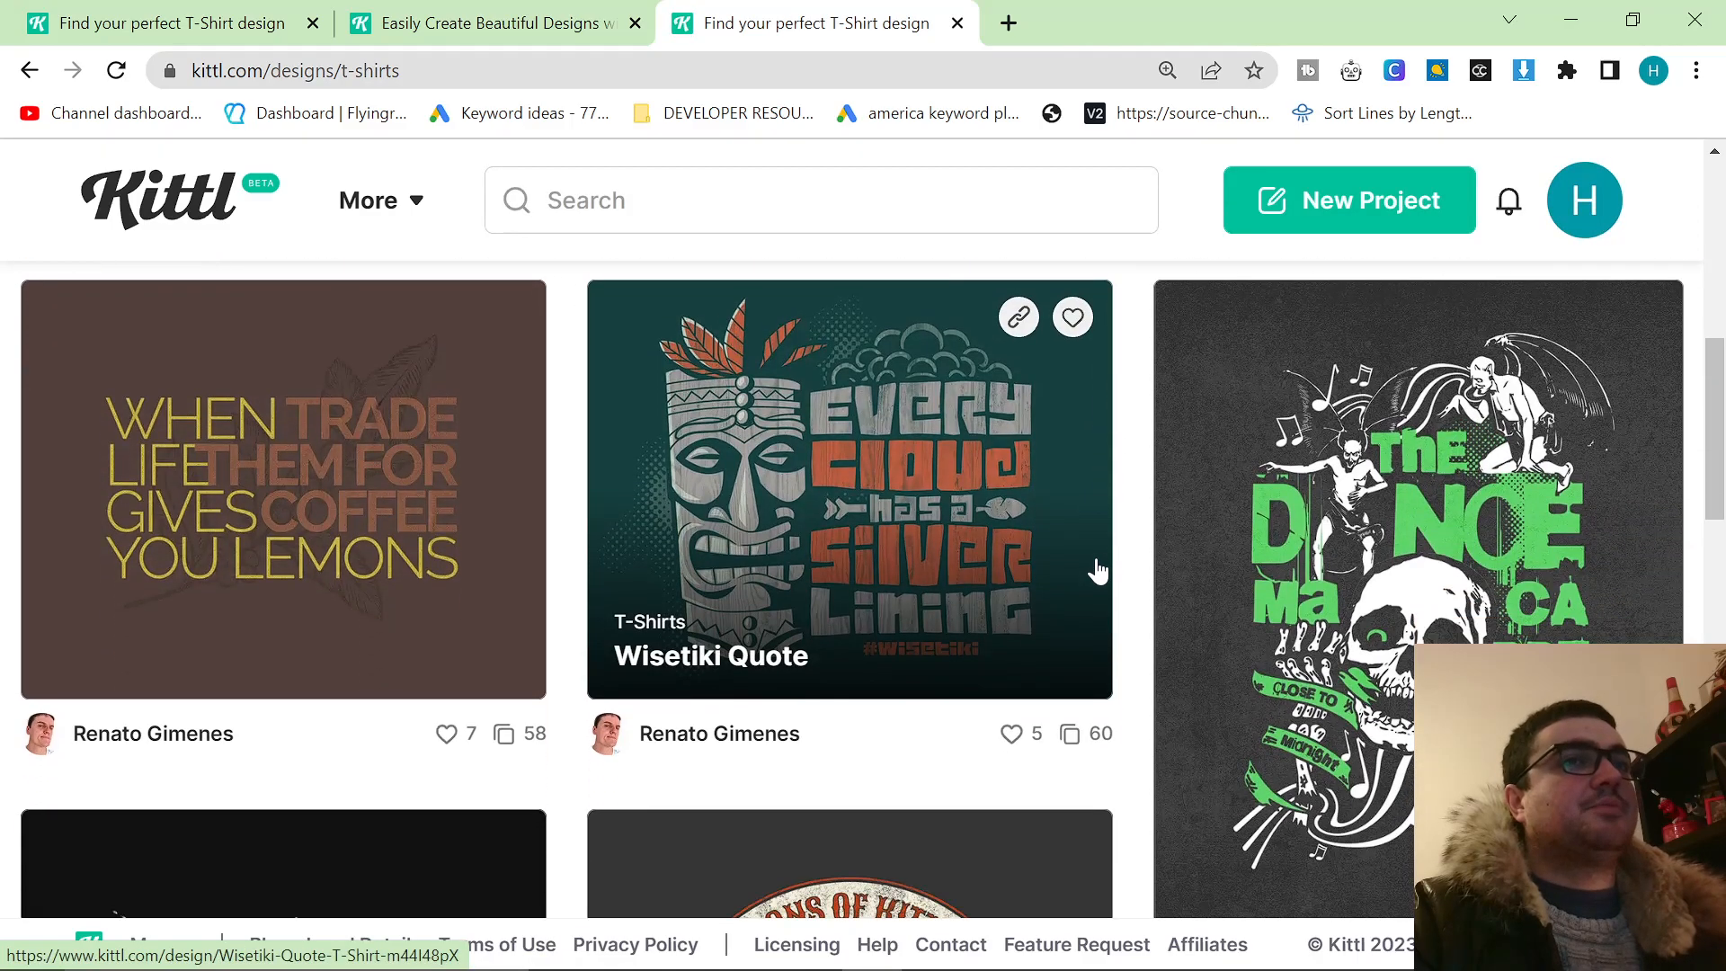
{"action": "scroll", "coordinate": [1097, 569], "scroll_direction": "down", "scroll_amount": 9}
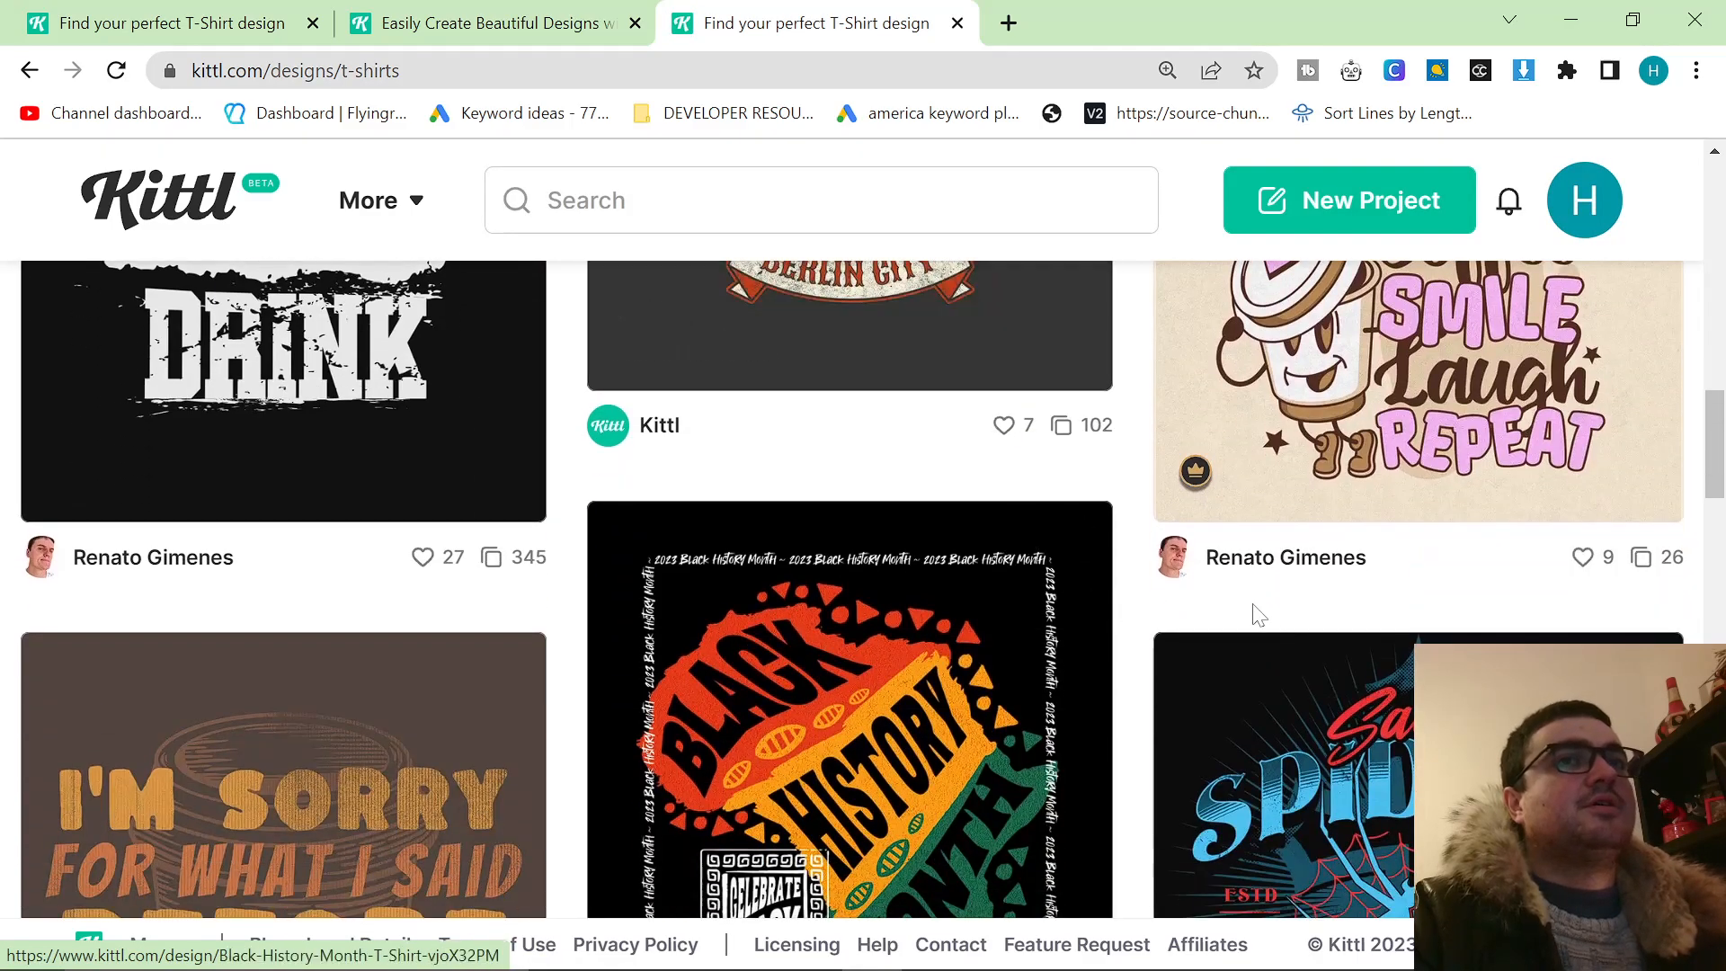
{"action": "scroll", "coordinate": [1259, 630], "scroll_direction": "up", "scroll_amount": 15}
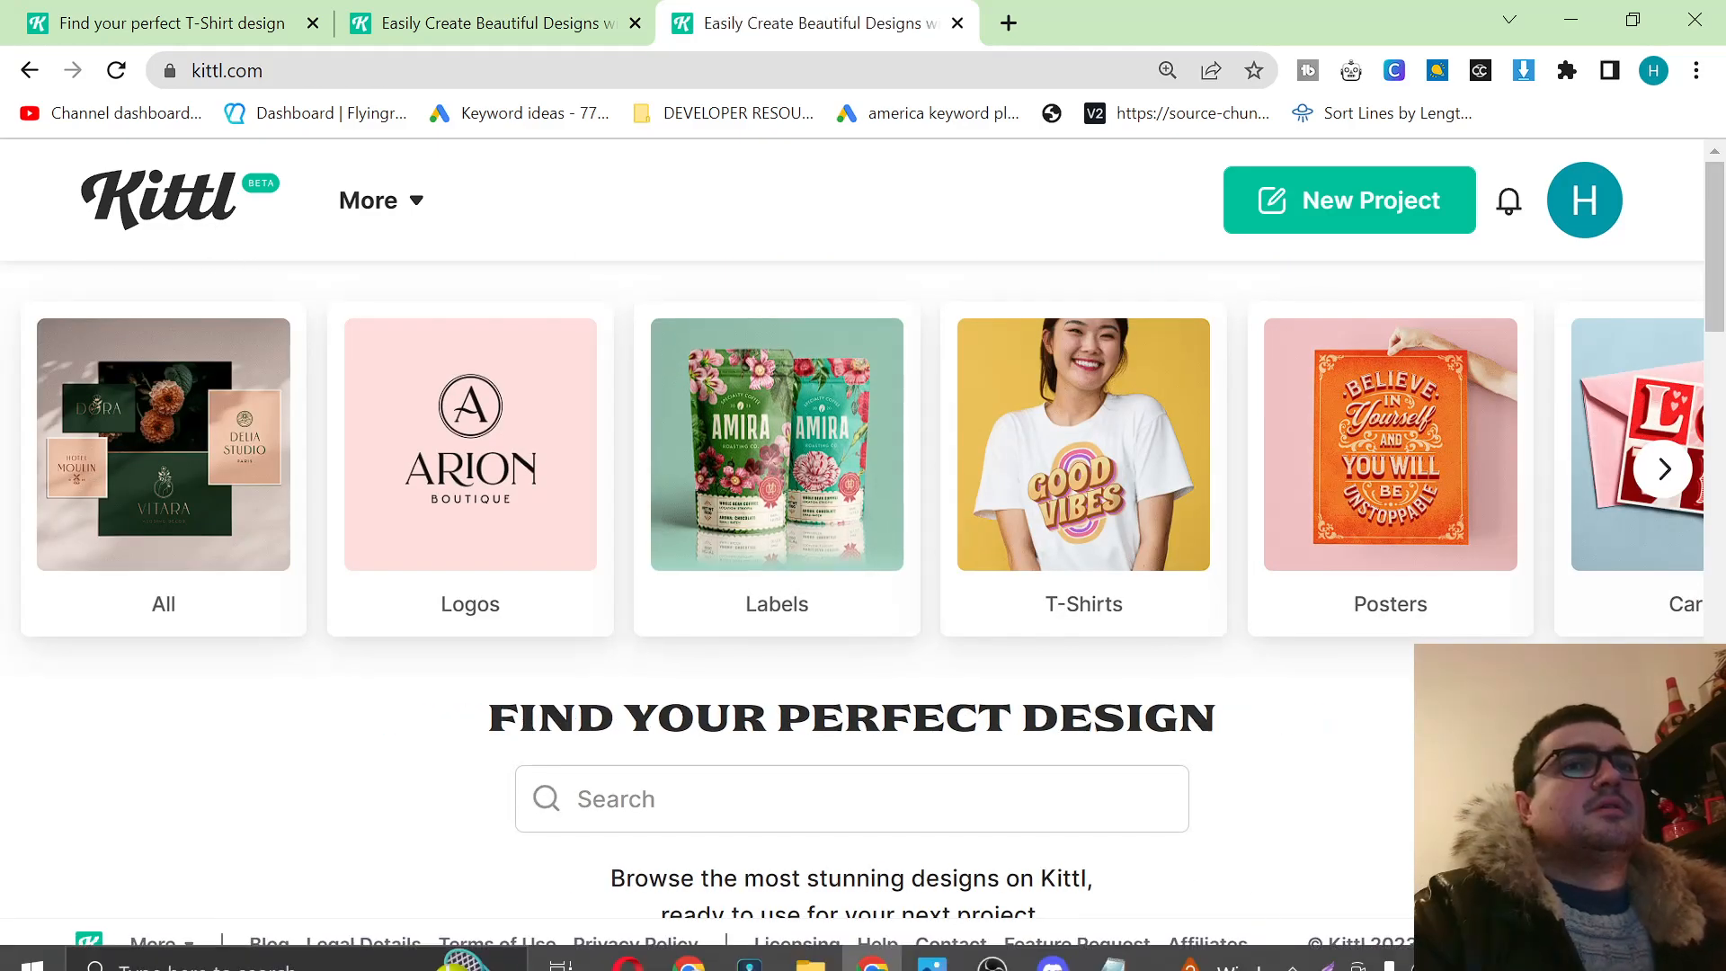
Reopen the T-Shirts category and examine the variety of its trending designs down to Head Skull.
{"action": "left_click", "coordinate": [1108, 562]}
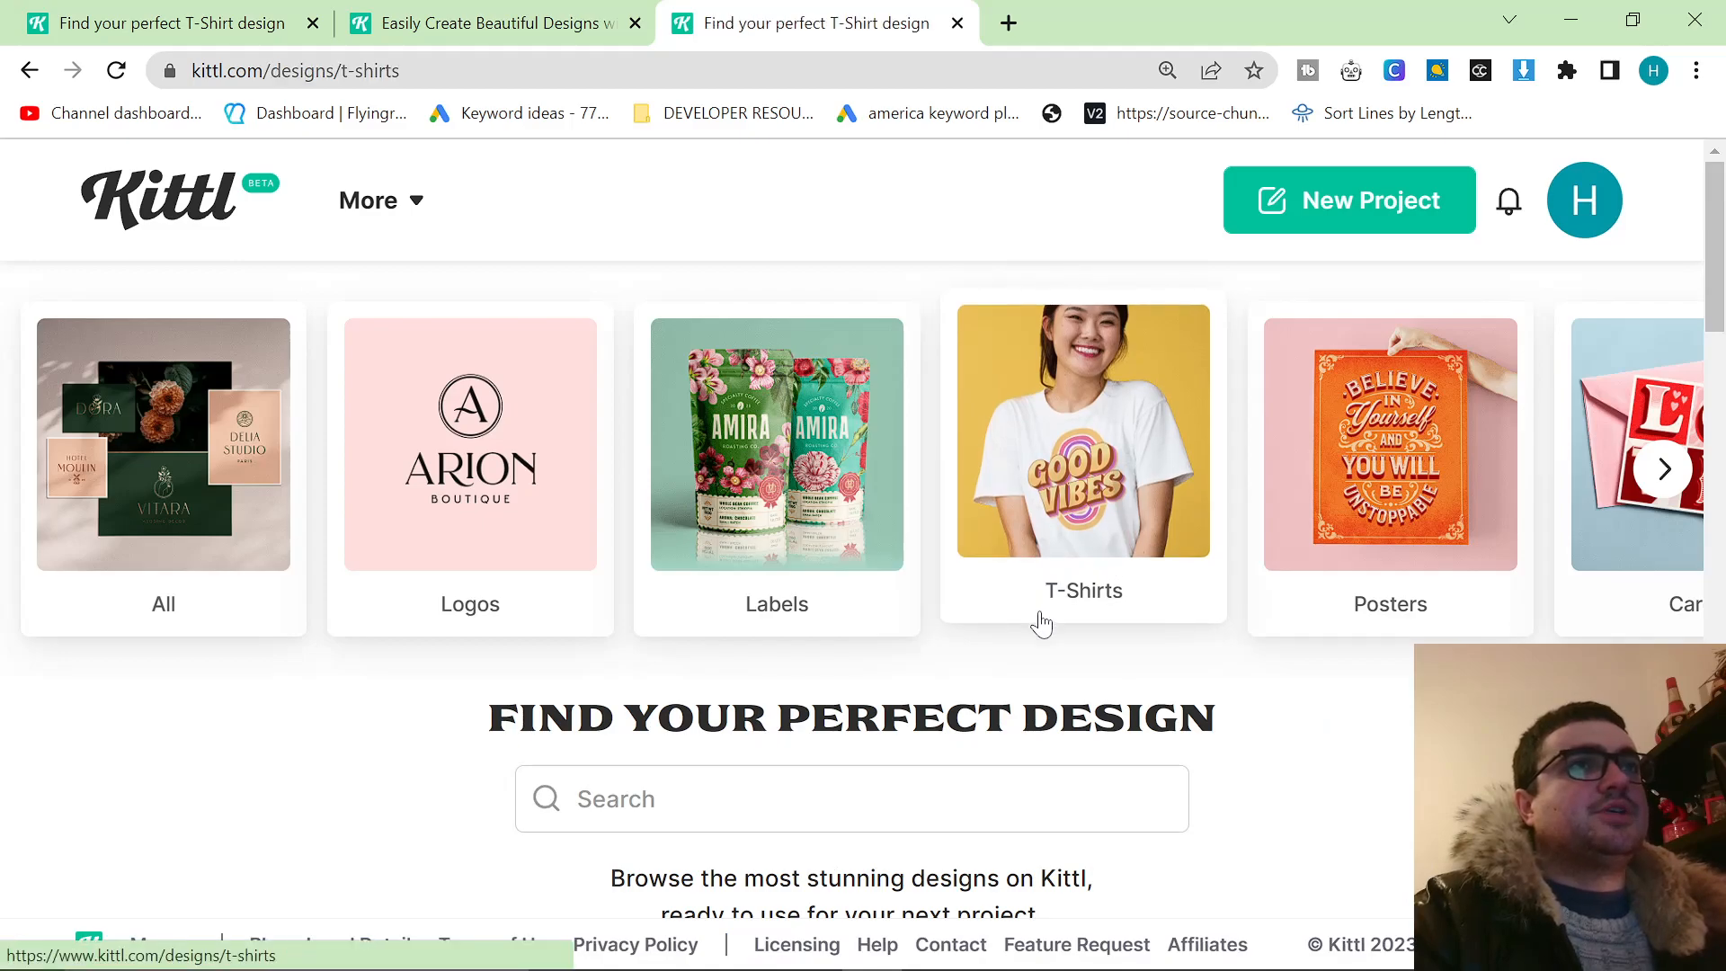
{"action": "scroll", "coordinate": [926, 665], "scroll_direction": "down", "scroll_amount": 12}
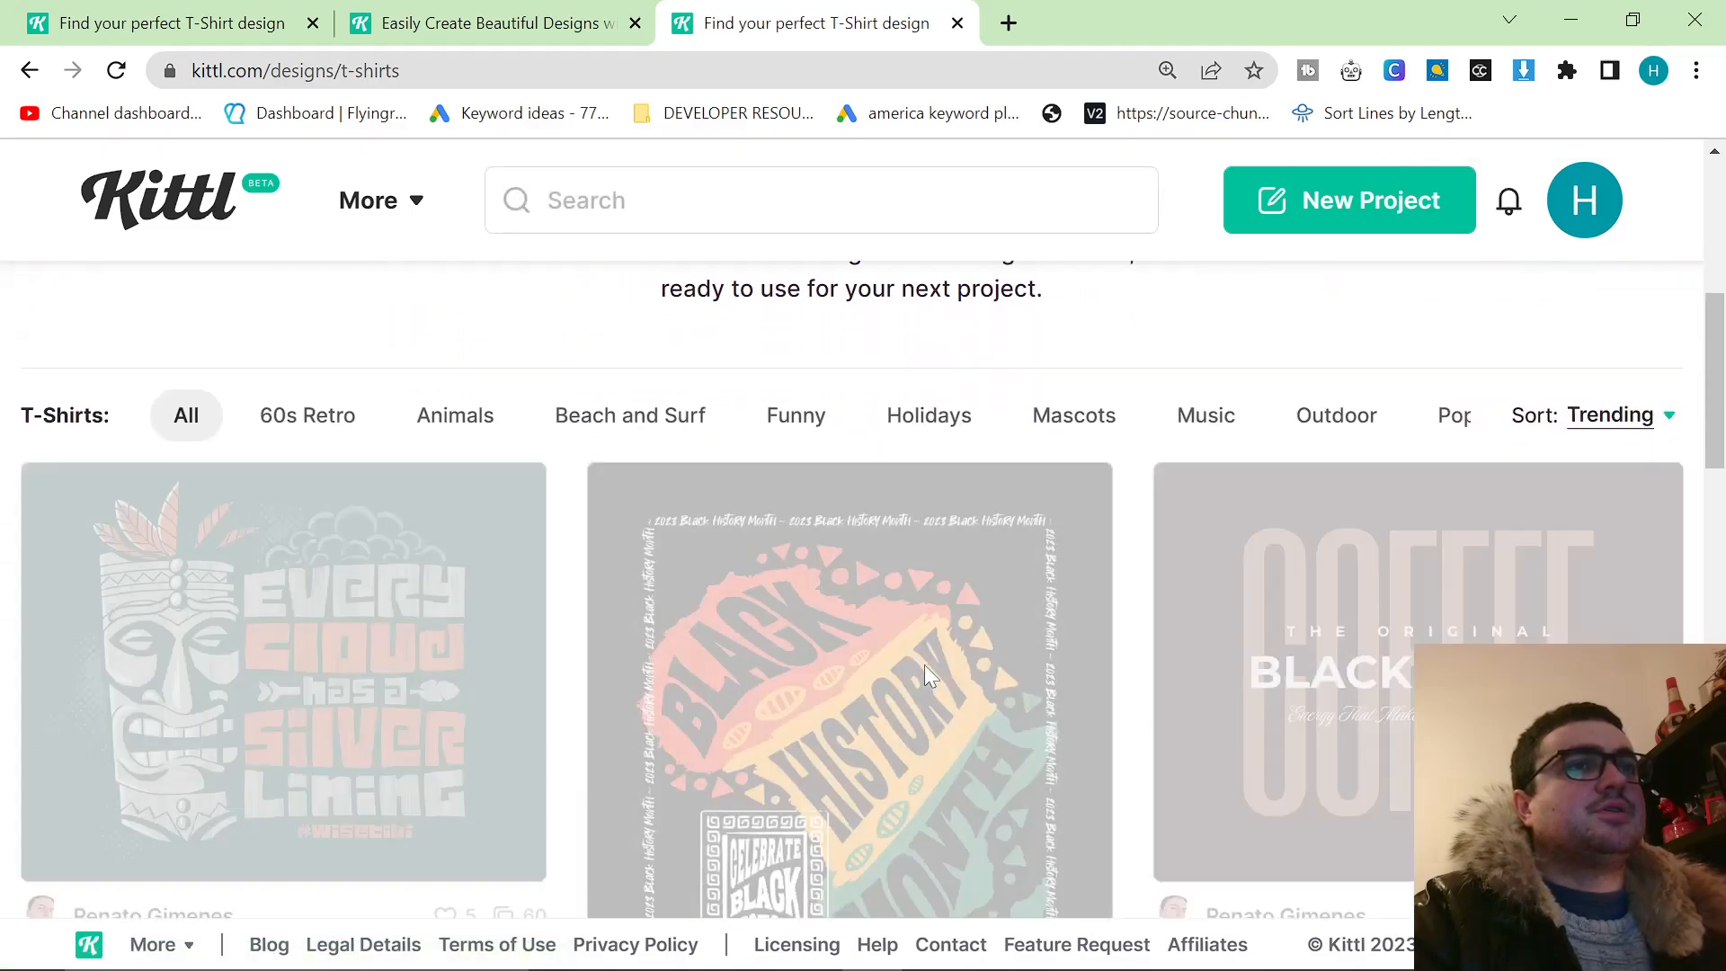
{"action": "scroll", "coordinate": [881, 553], "scroll_direction": "down", "scroll_amount": 10}
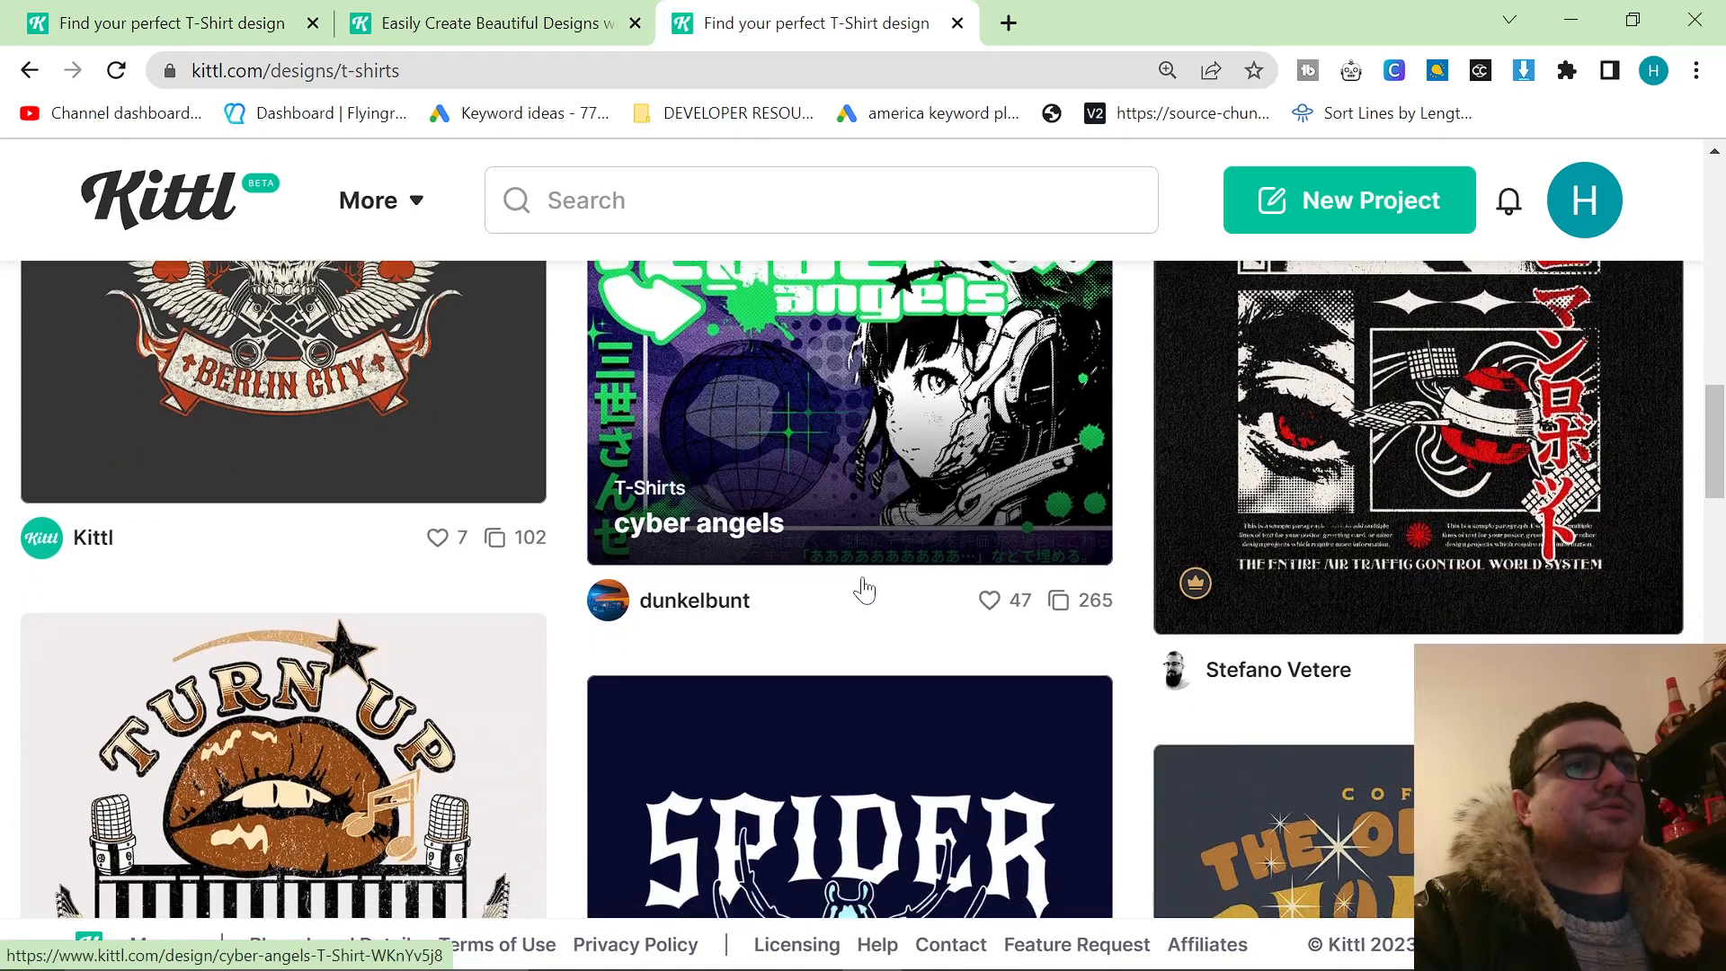
{"action": "scroll", "coordinate": [765, 598], "scroll_direction": "down", "scroll_amount": 15}
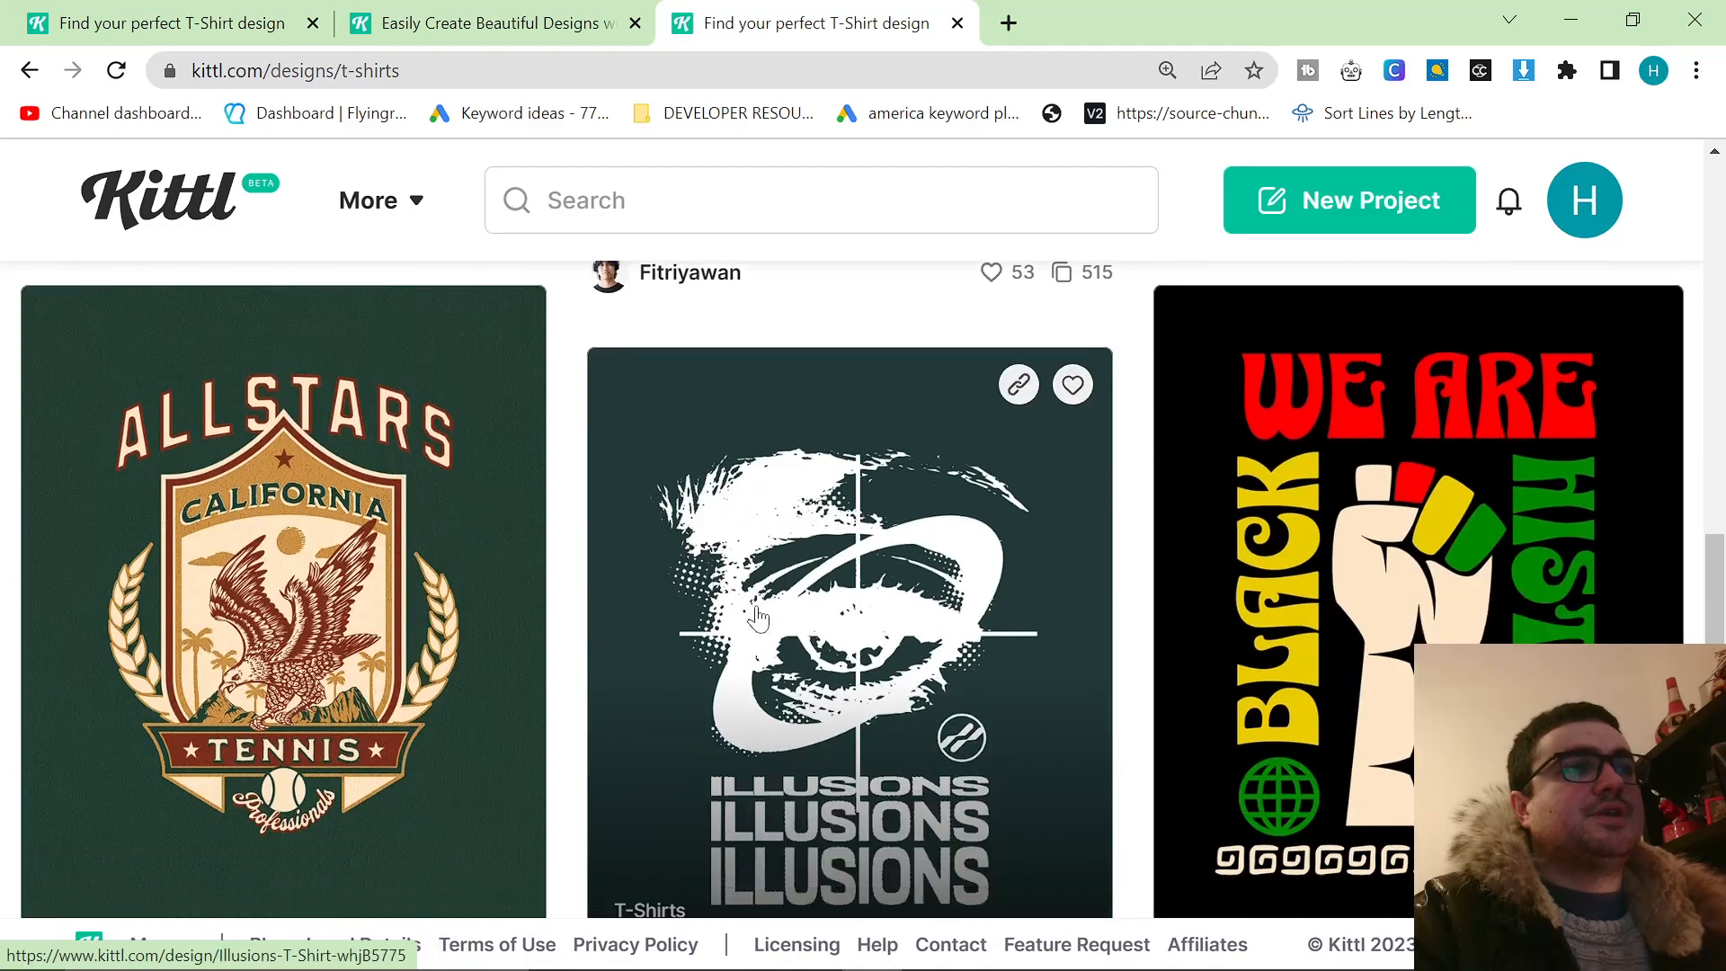
{"action": "scroll", "coordinate": [743, 662], "scroll_direction": "down", "scroll_amount": 12}
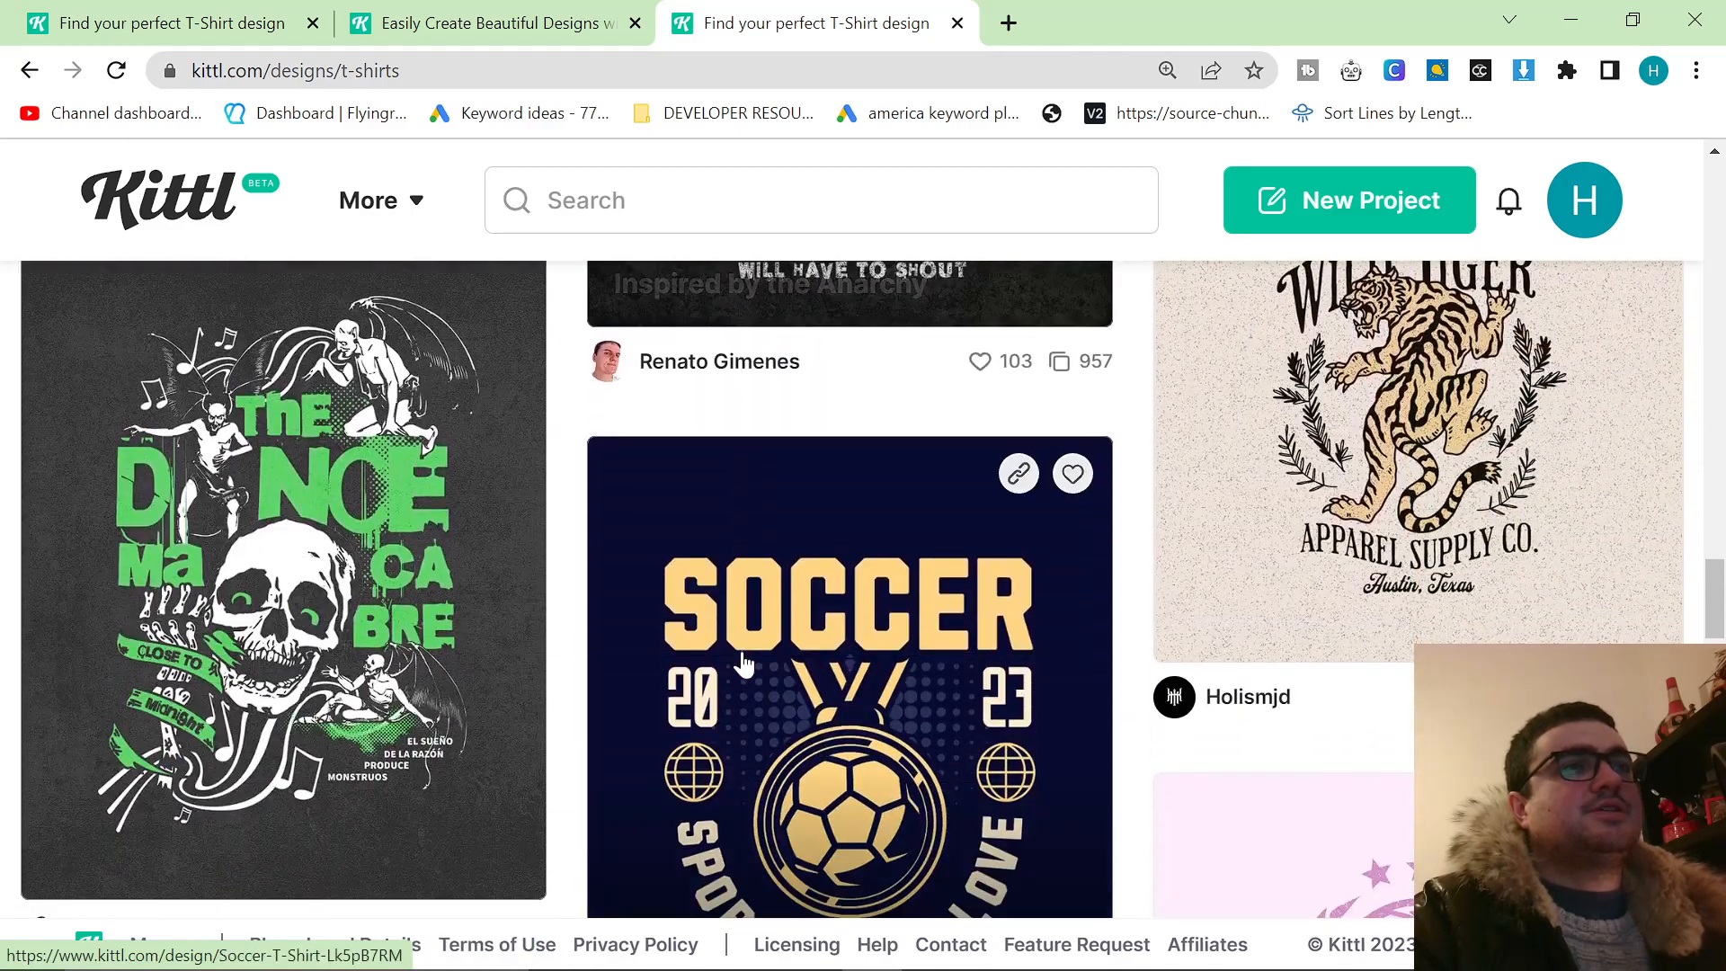
{"action": "scroll", "coordinate": [773, 692], "scroll_direction": "down", "scroll_amount": 4}
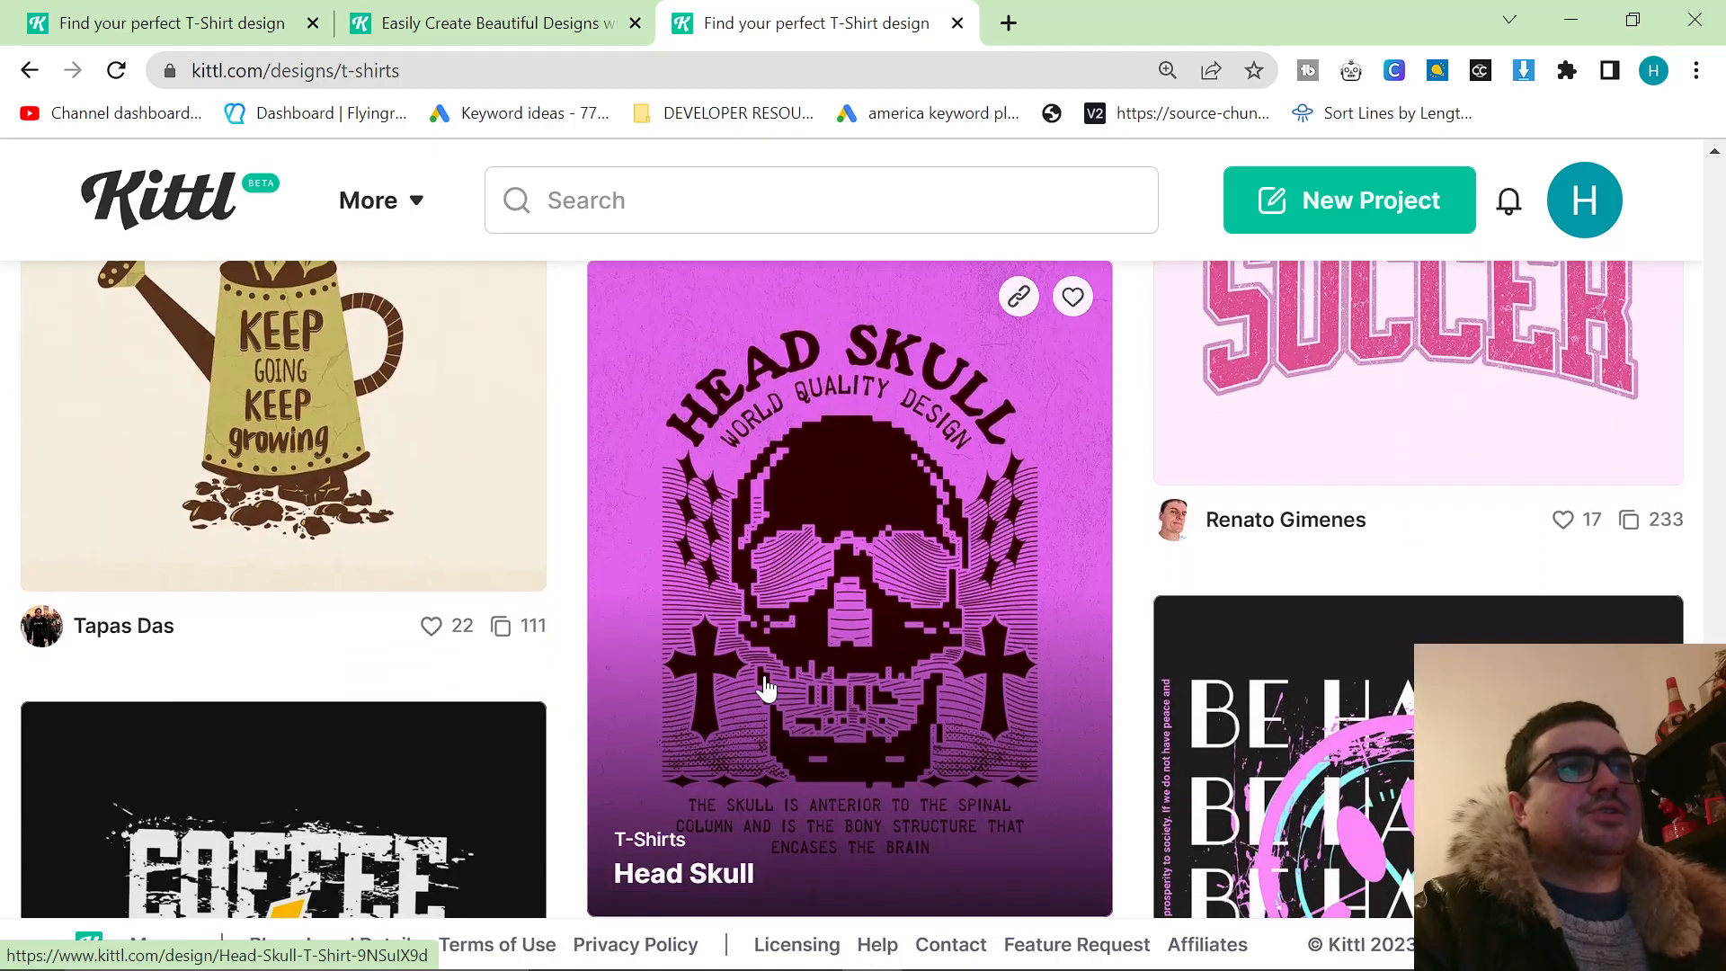
{"action": "scroll", "coordinate": [763, 691], "scroll_direction": "down", "scroll_amount": 3}
Check the popularity and likes indicators on T-shirt designs such as Keep Going Keep Growing and Pug Life while browsing further.
{"action": "scroll", "coordinate": [762, 690], "scroll_direction": "up", "scroll_amount": 6}
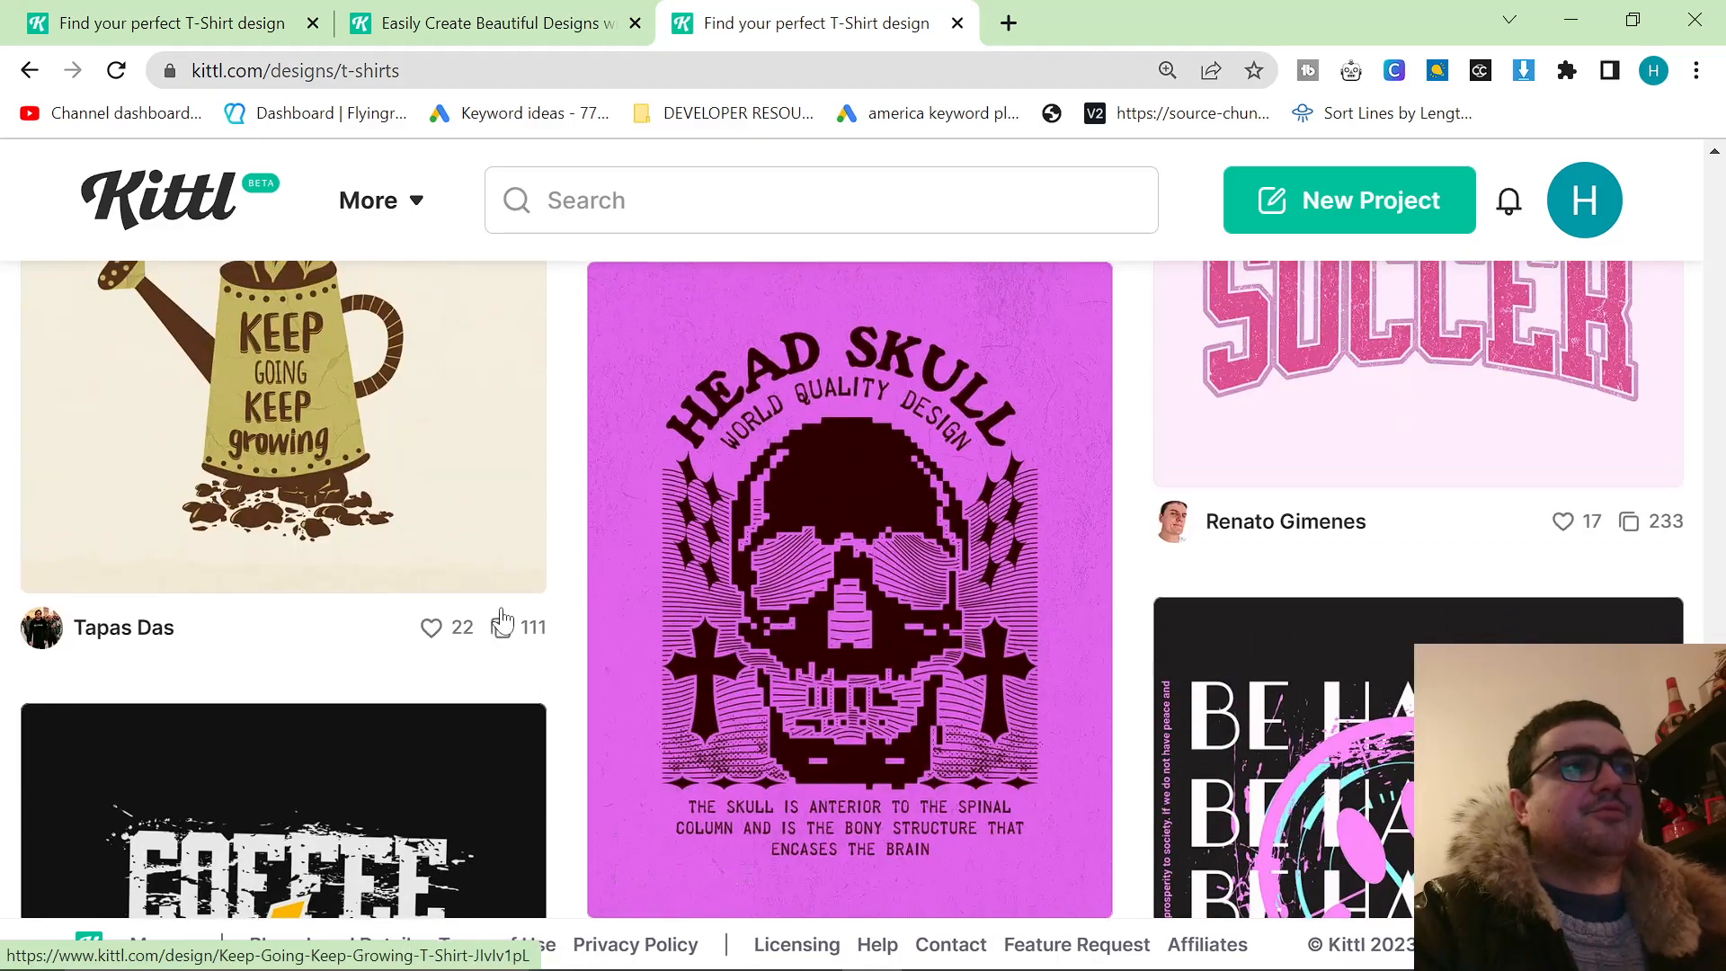
{"action": "scroll", "coordinate": [426, 620], "scroll_direction": "down", "scroll_amount": 3}
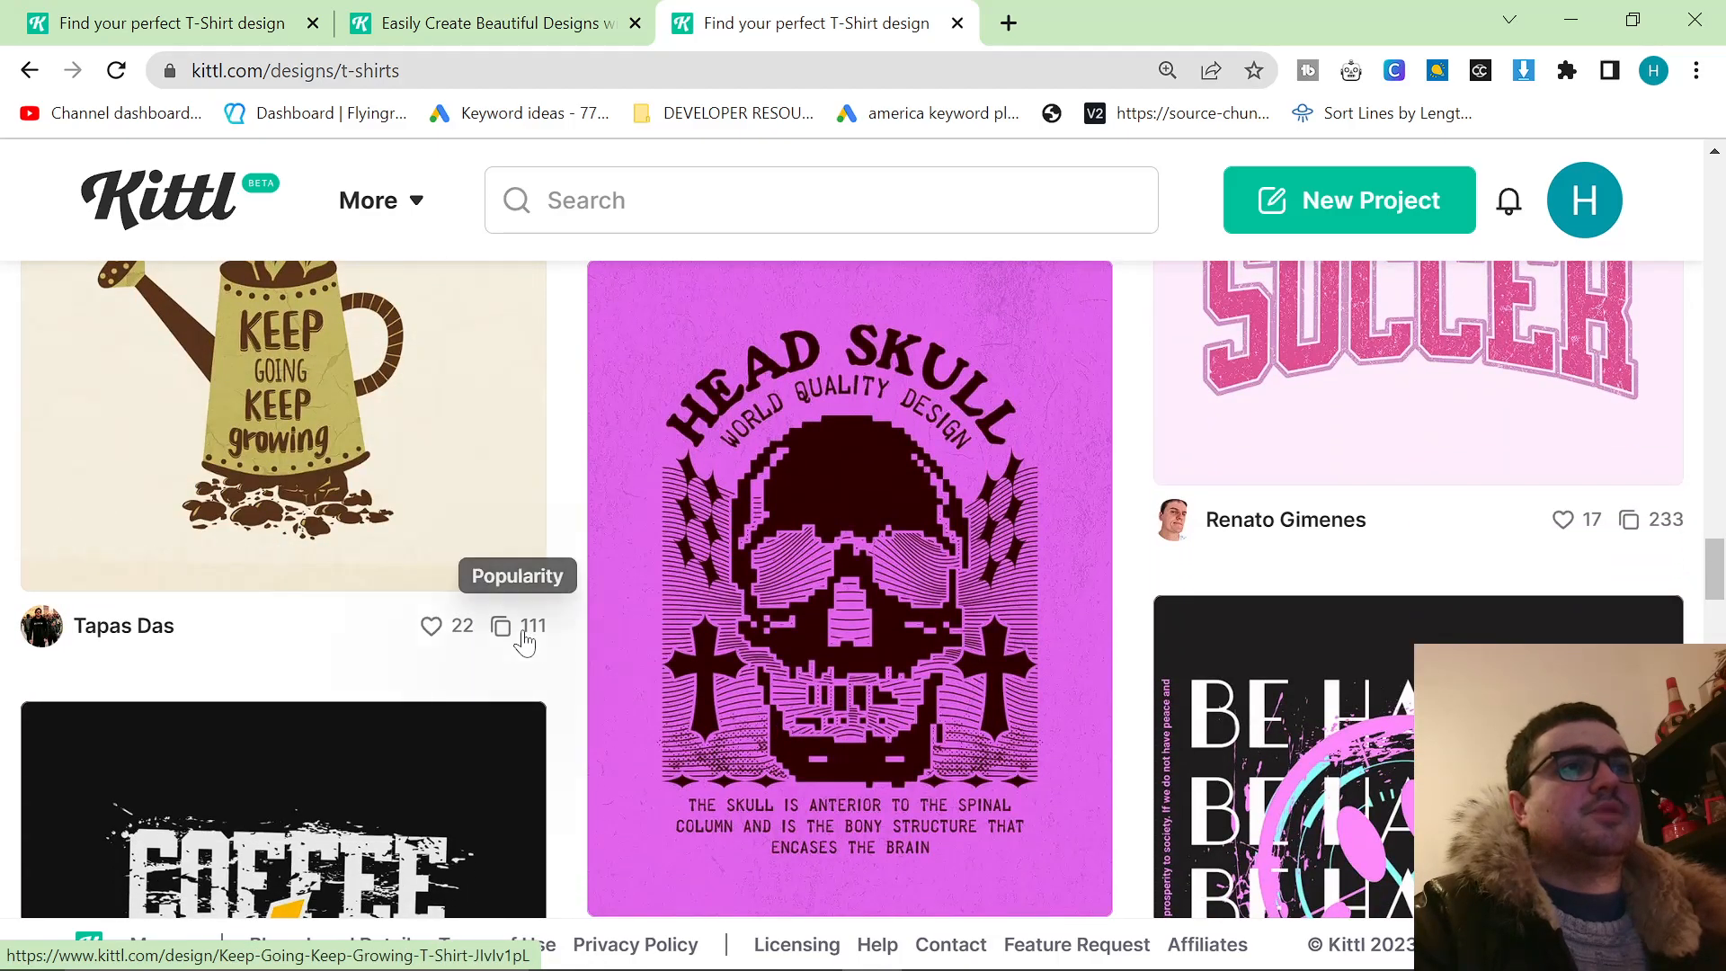
{"action": "scroll", "coordinate": [917, 692], "scroll_direction": "down", "scroll_amount": 14}
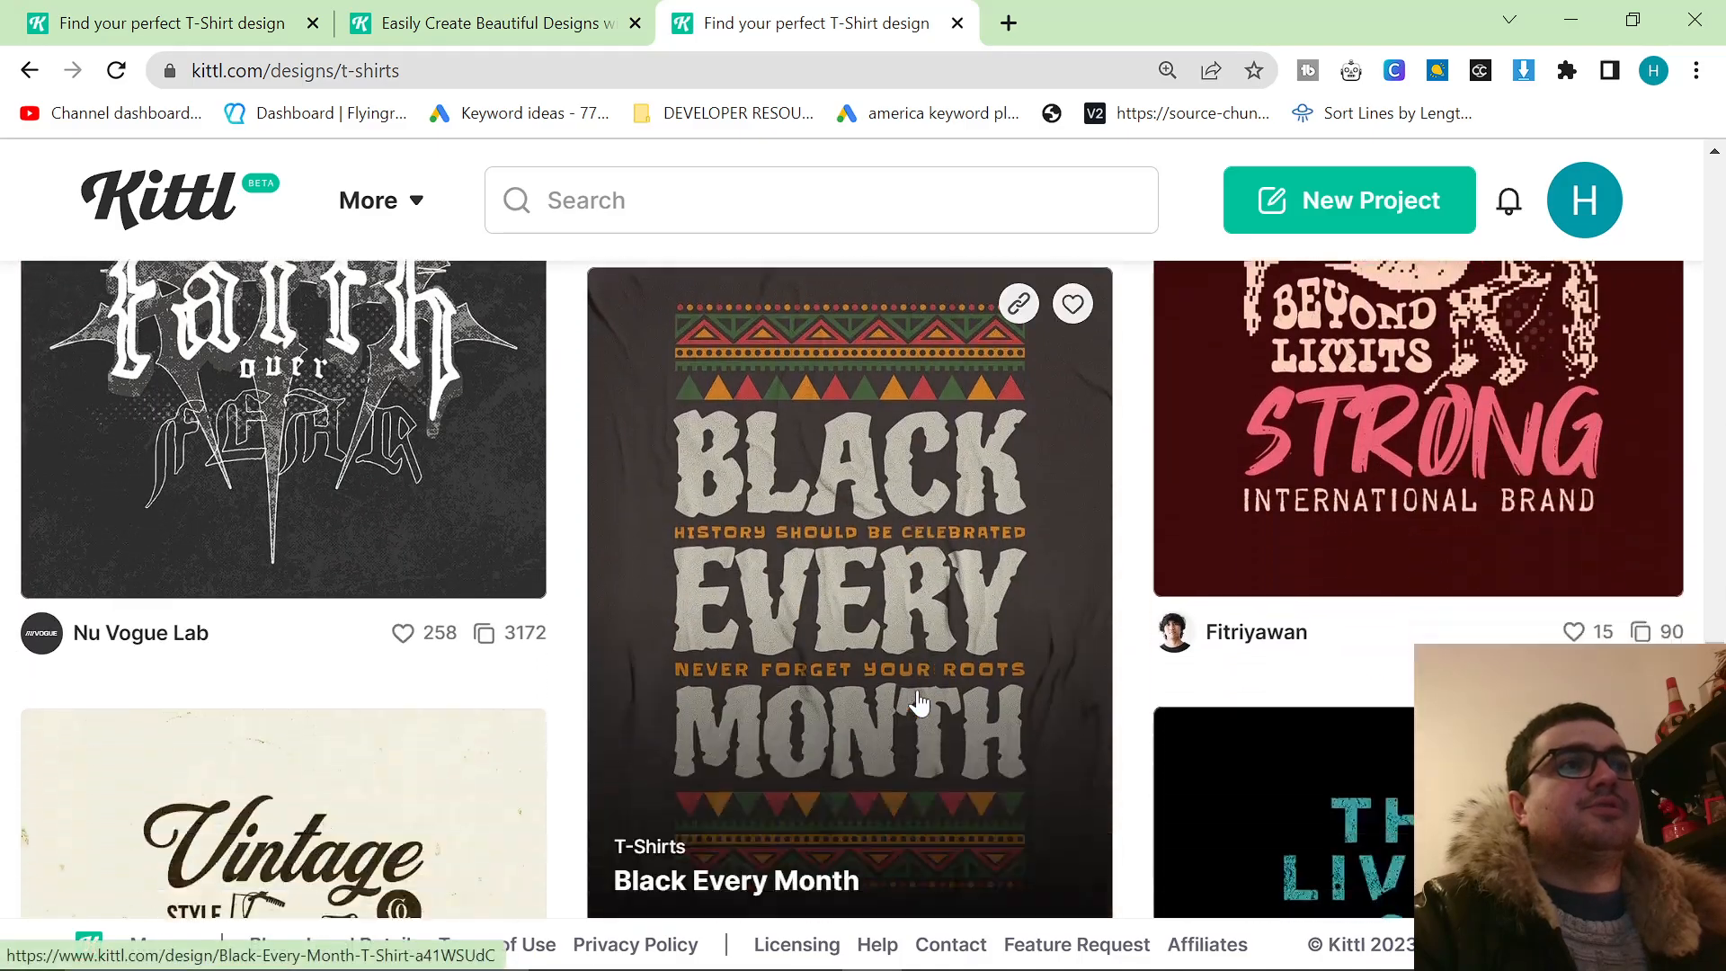
{"action": "scroll", "coordinate": [917, 701], "scroll_direction": "down", "scroll_amount": 15}
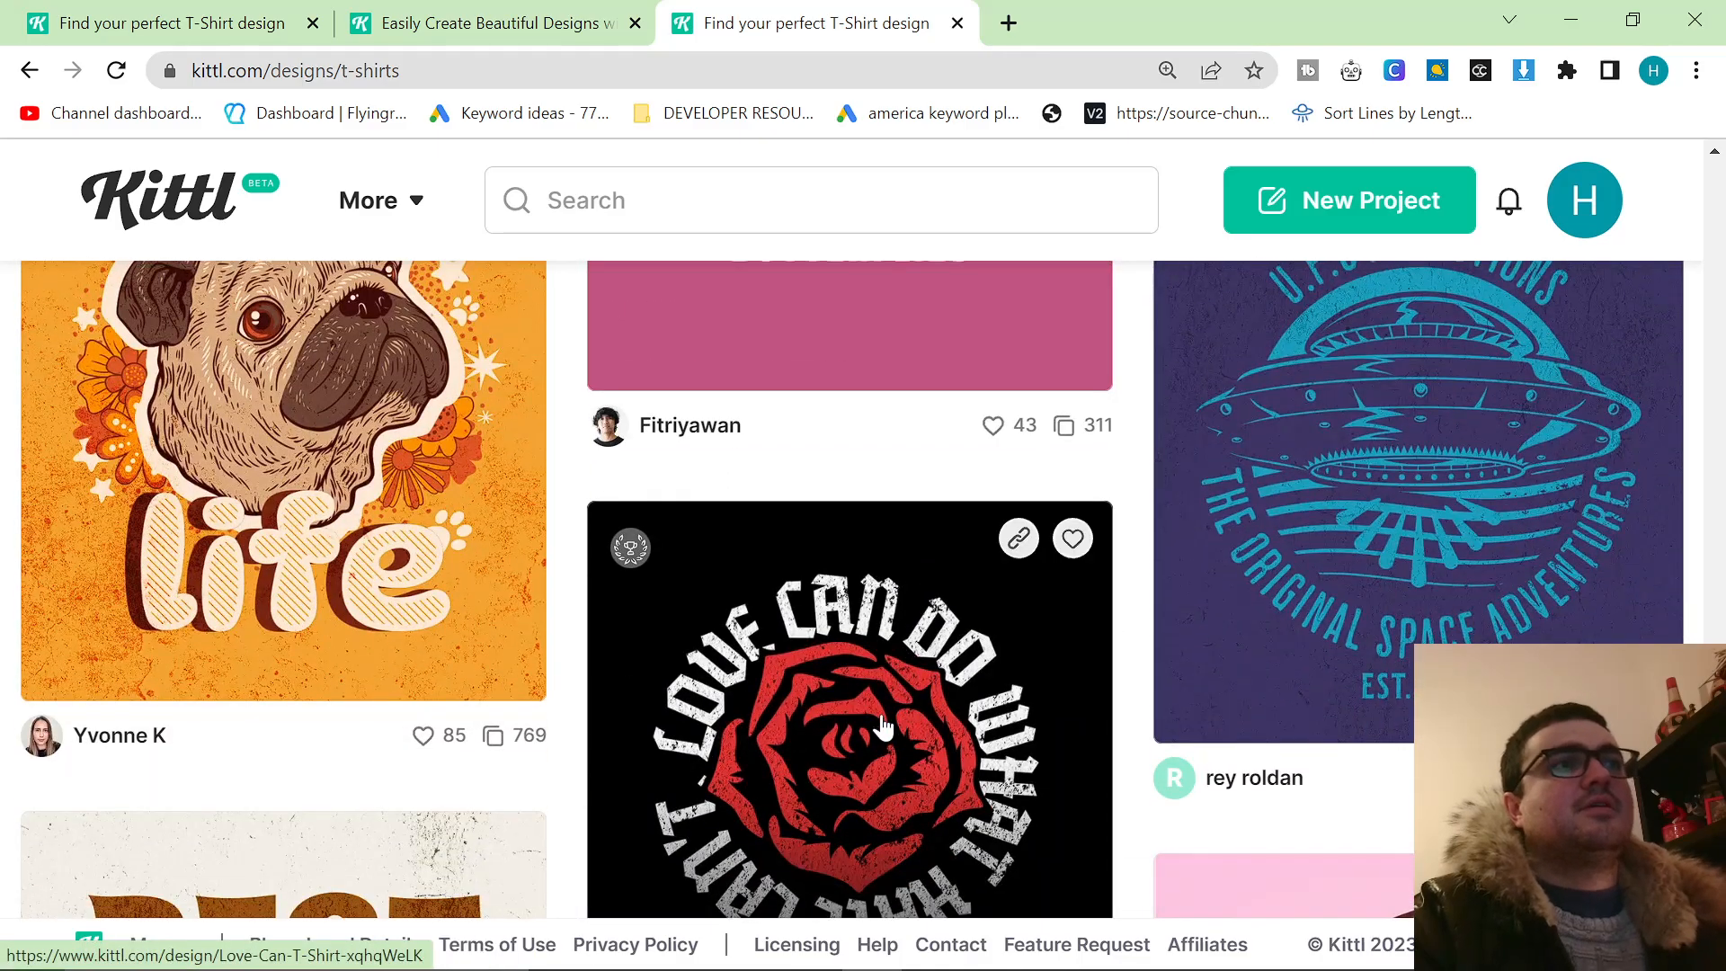
{"action": "scroll", "coordinate": [884, 728], "scroll_direction": "up", "scroll_amount": 2}
{"action": "scroll", "coordinate": [427, 732], "scroll_direction": "down", "scroll_amount": 2}
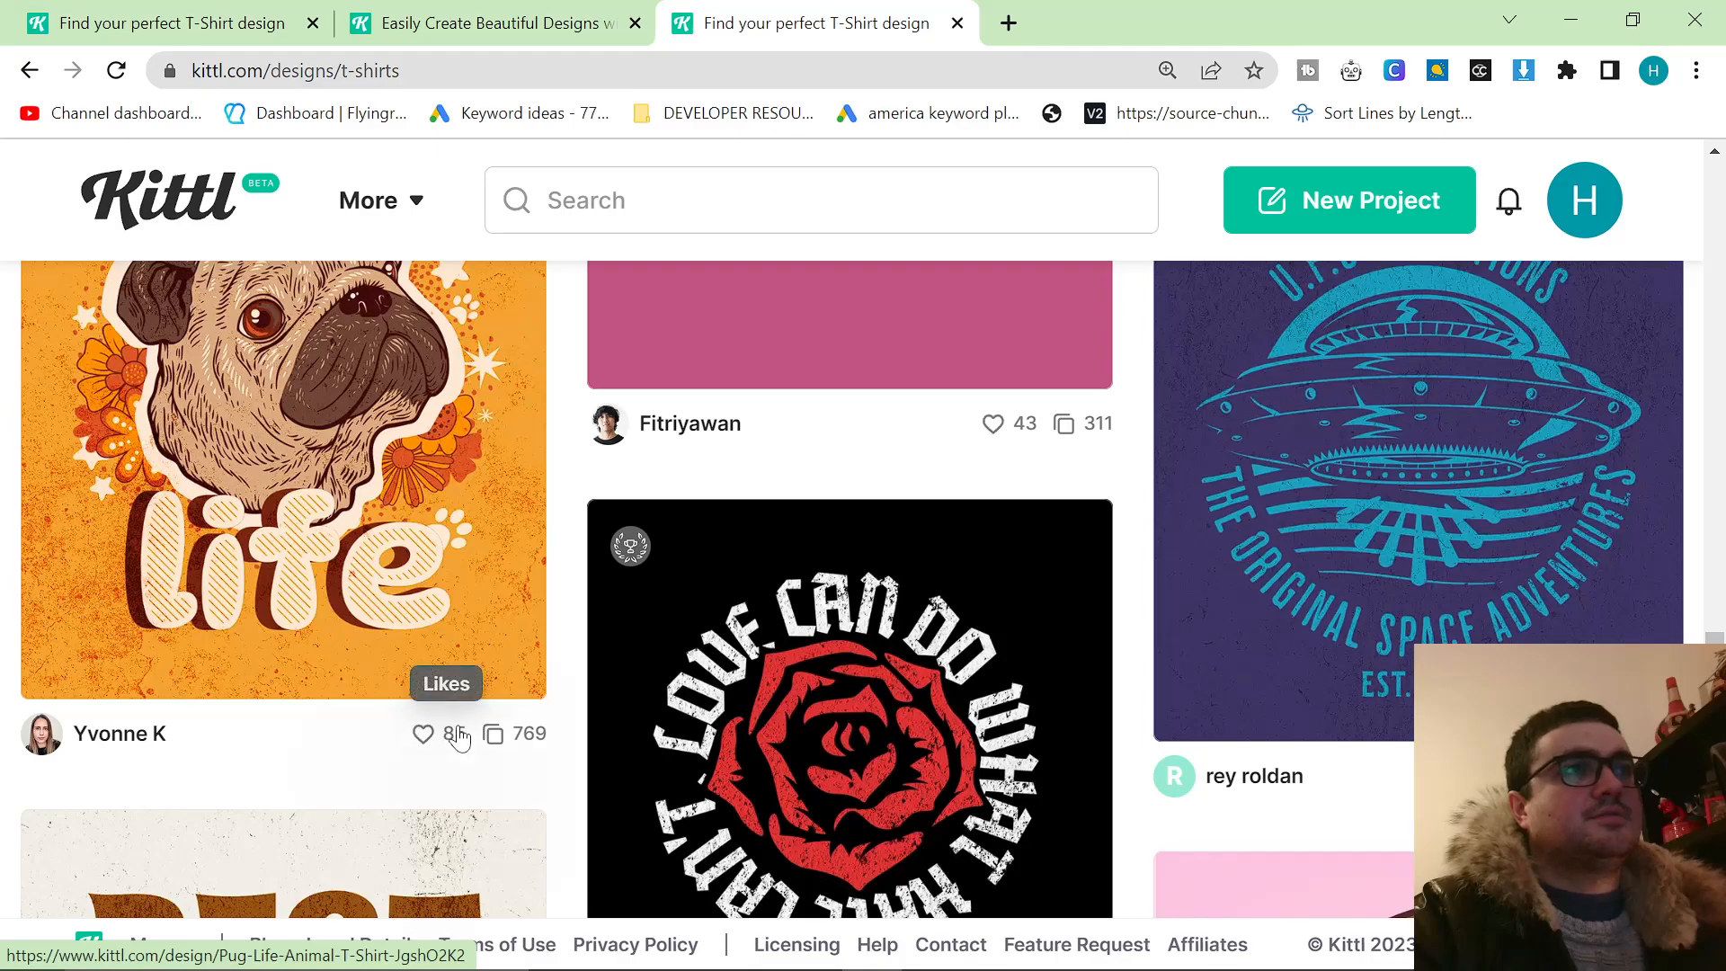
{"action": "scroll", "coordinate": [467, 710], "scroll_direction": "down", "scroll_amount": 7}
{"action": "scroll", "coordinate": [503, 656], "scroll_direction": "up", "scroll_amount": 4}
{"action": "scroll", "coordinate": [796, 714], "scroll_direction": "down", "scroll_amount": 3}
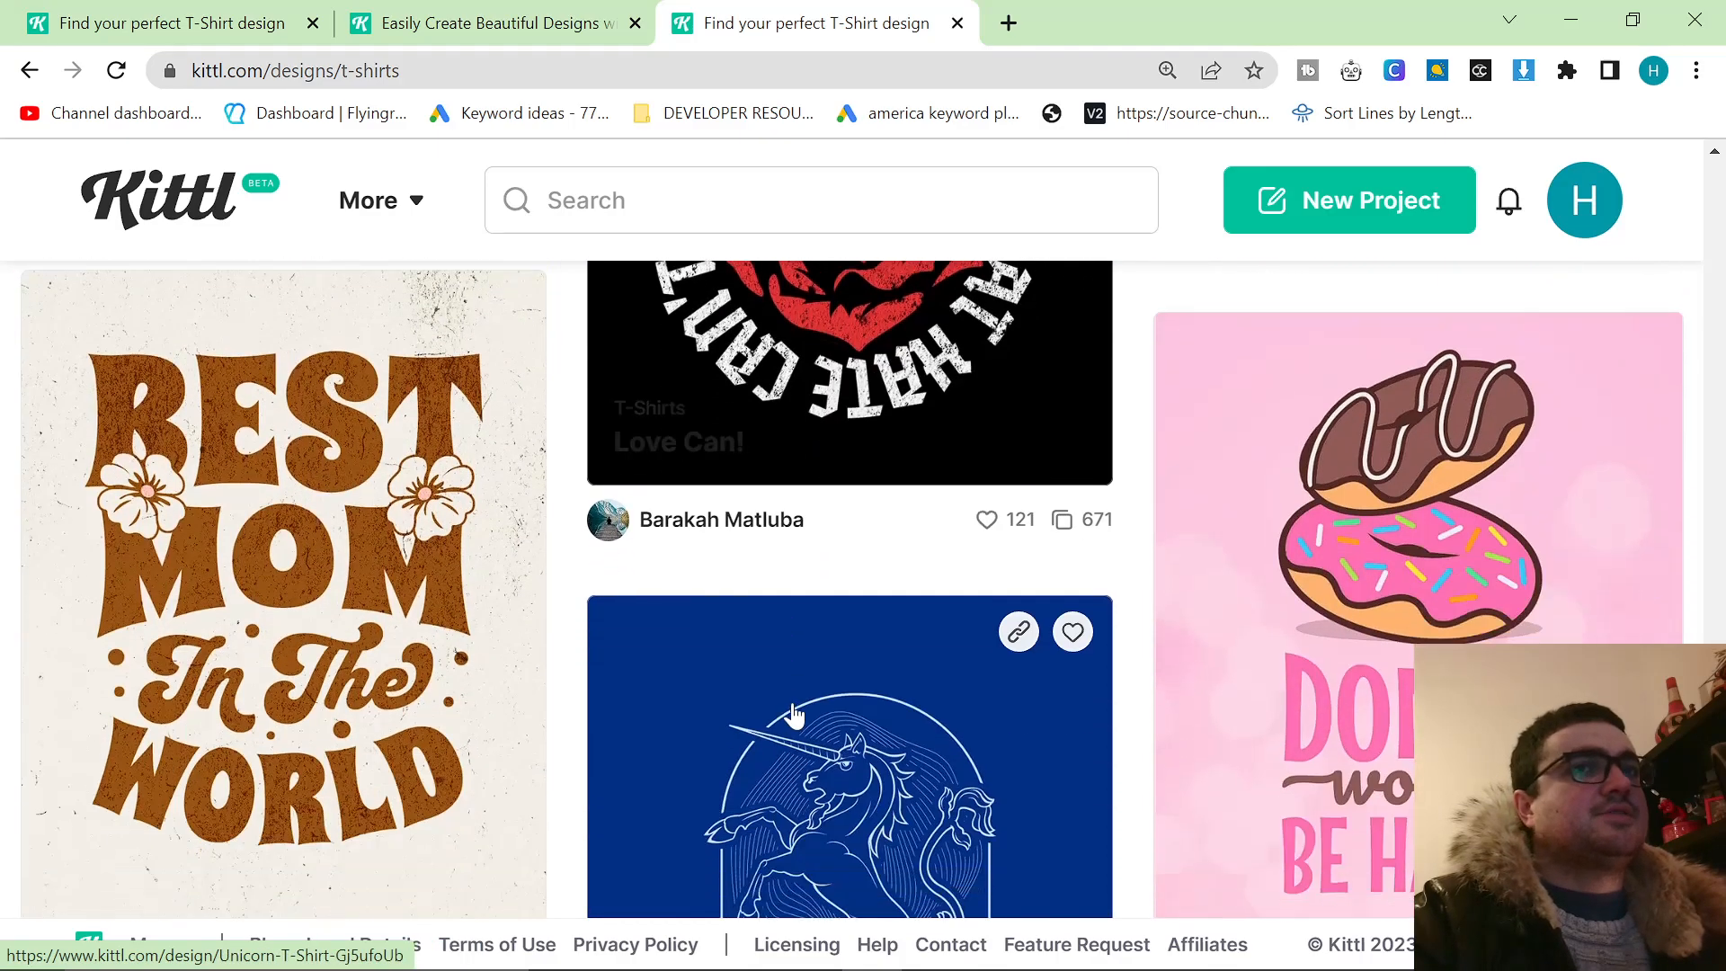
Browse further through the T-Shirts category and open the Best Mom design template's details.
{"action": "scroll", "coordinate": [796, 715], "scroll_direction": "down", "scroll_amount": 3}
{"action": "scroll", "coordinate": [500, 719], "scroll_direction": "down", "scroll_amount": 6}
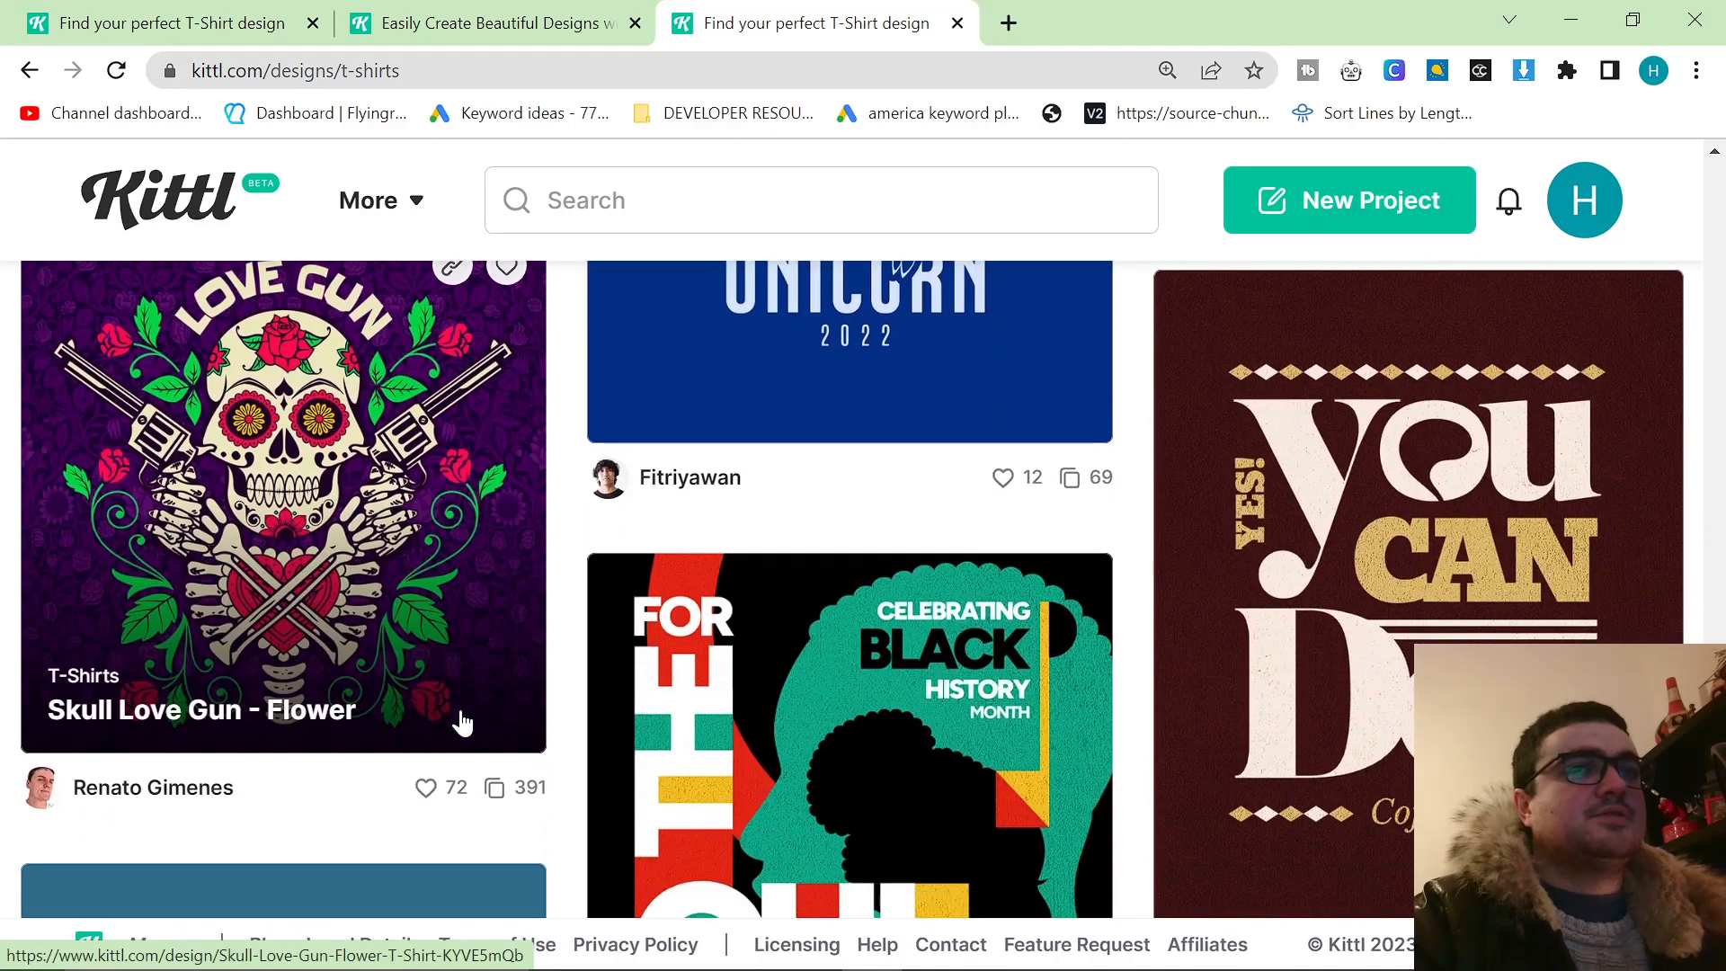
{"action": "scroll", "coordinate": [461, 722], "scroll_direction": "down", "scroll_amount": 5}
{"action": "scroll", "coordinate": [493, 732], "scroll_direction": "up", "scroll_amount": 10}
{"action": "left_click", "coordinate": [493, 732]}
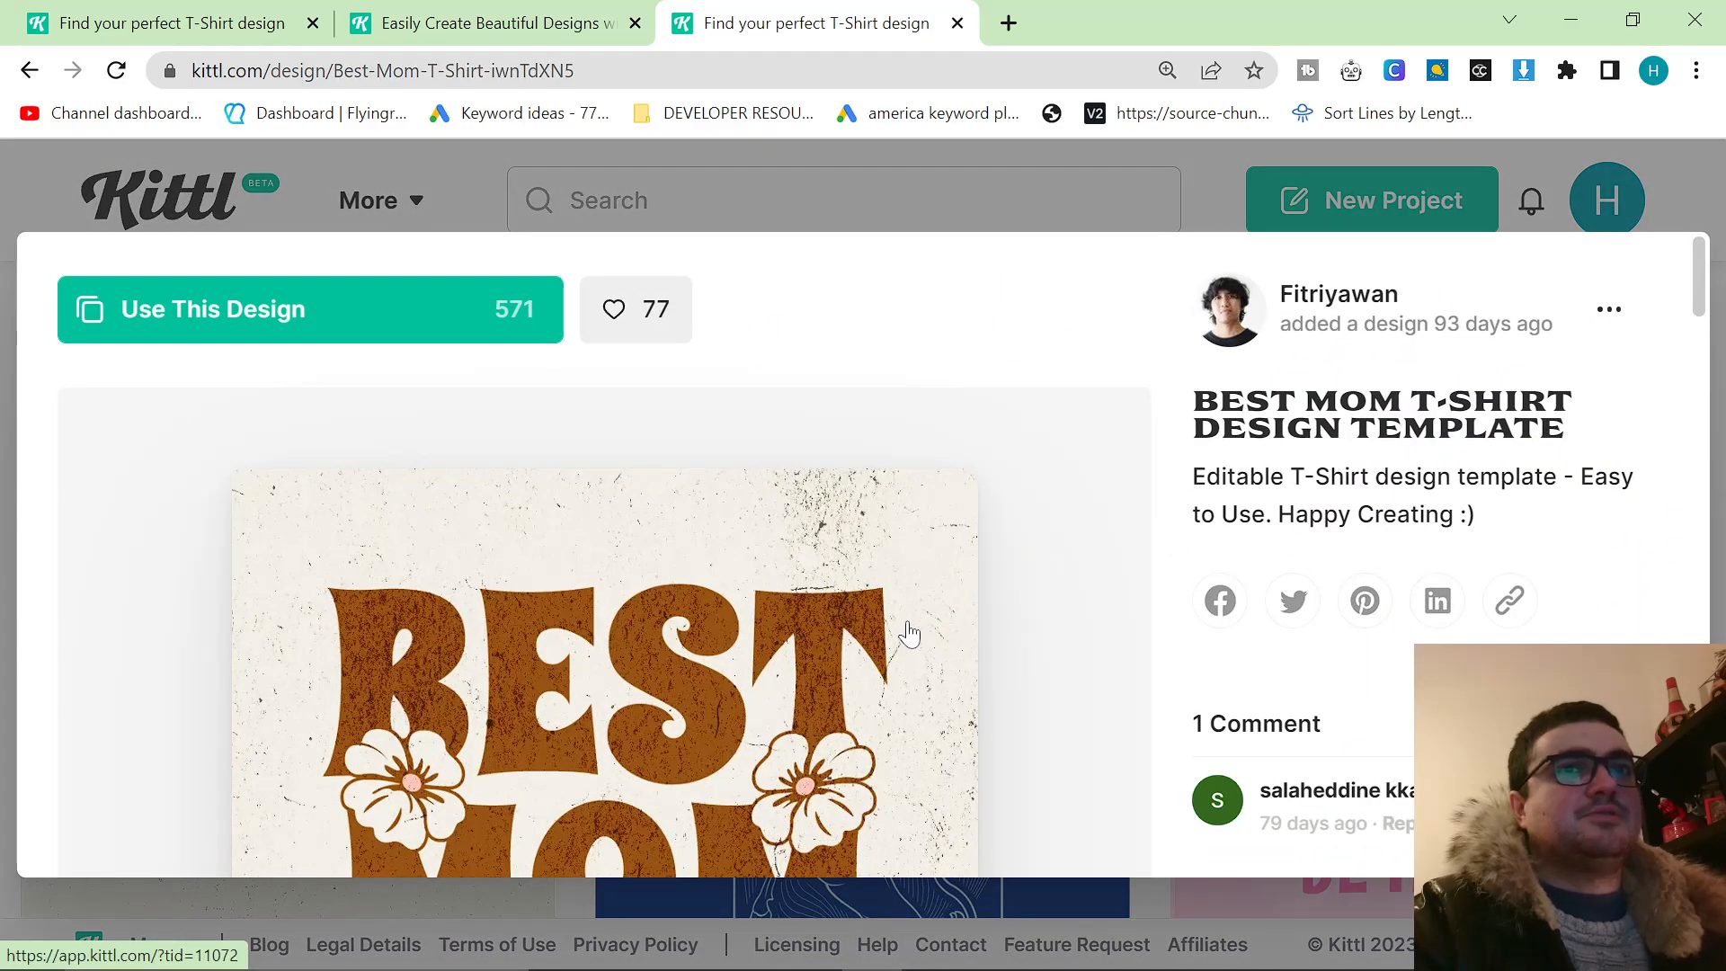
Glance at the related designs and examine the Best Mom artwork's lettering, flowers and distressed texture.
{"action": "scroll", "coordinate": [915, 640], "scroll_direction": "down", "scroll_amount": 10}
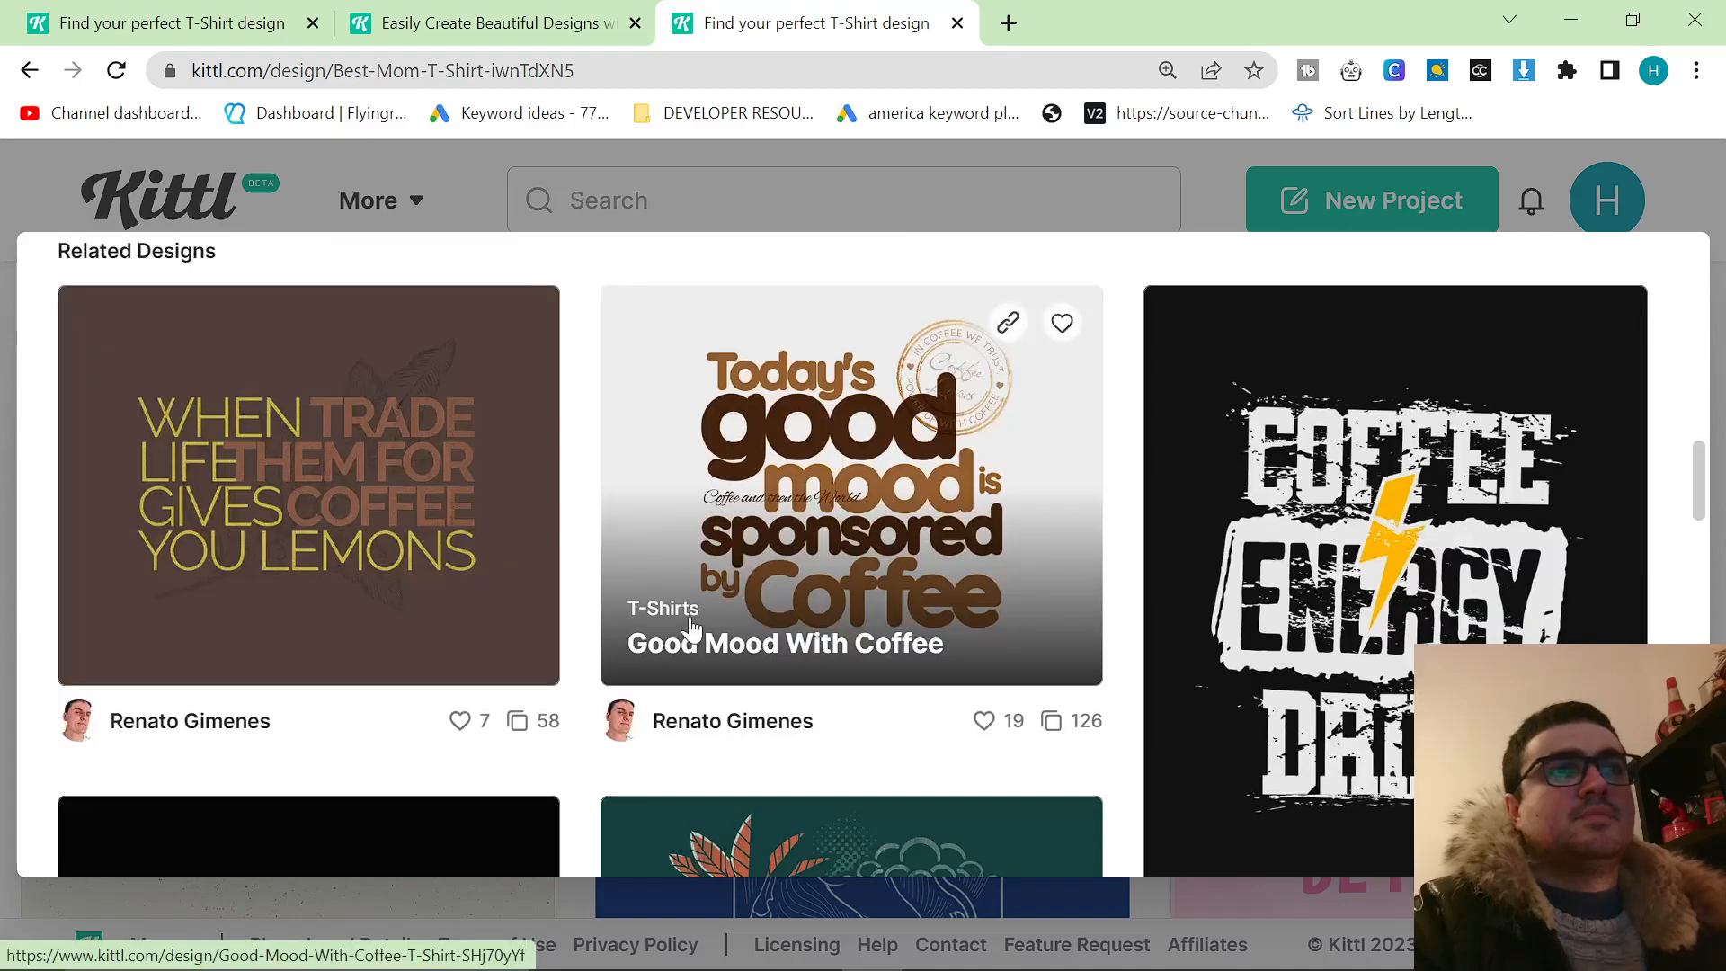
{"action": "scroll", "coordinate": [683, 625], "scroll_direction": "up", "scroll_amount": 6}
{"action": "scroll", "coordinate": [683, 625], "scroll_direction": "up", "scroll_amount": 4}
{"action": "scroll", "coordinate": [593, 490], "scroll_direction": "down", "scroll_amount": 3}
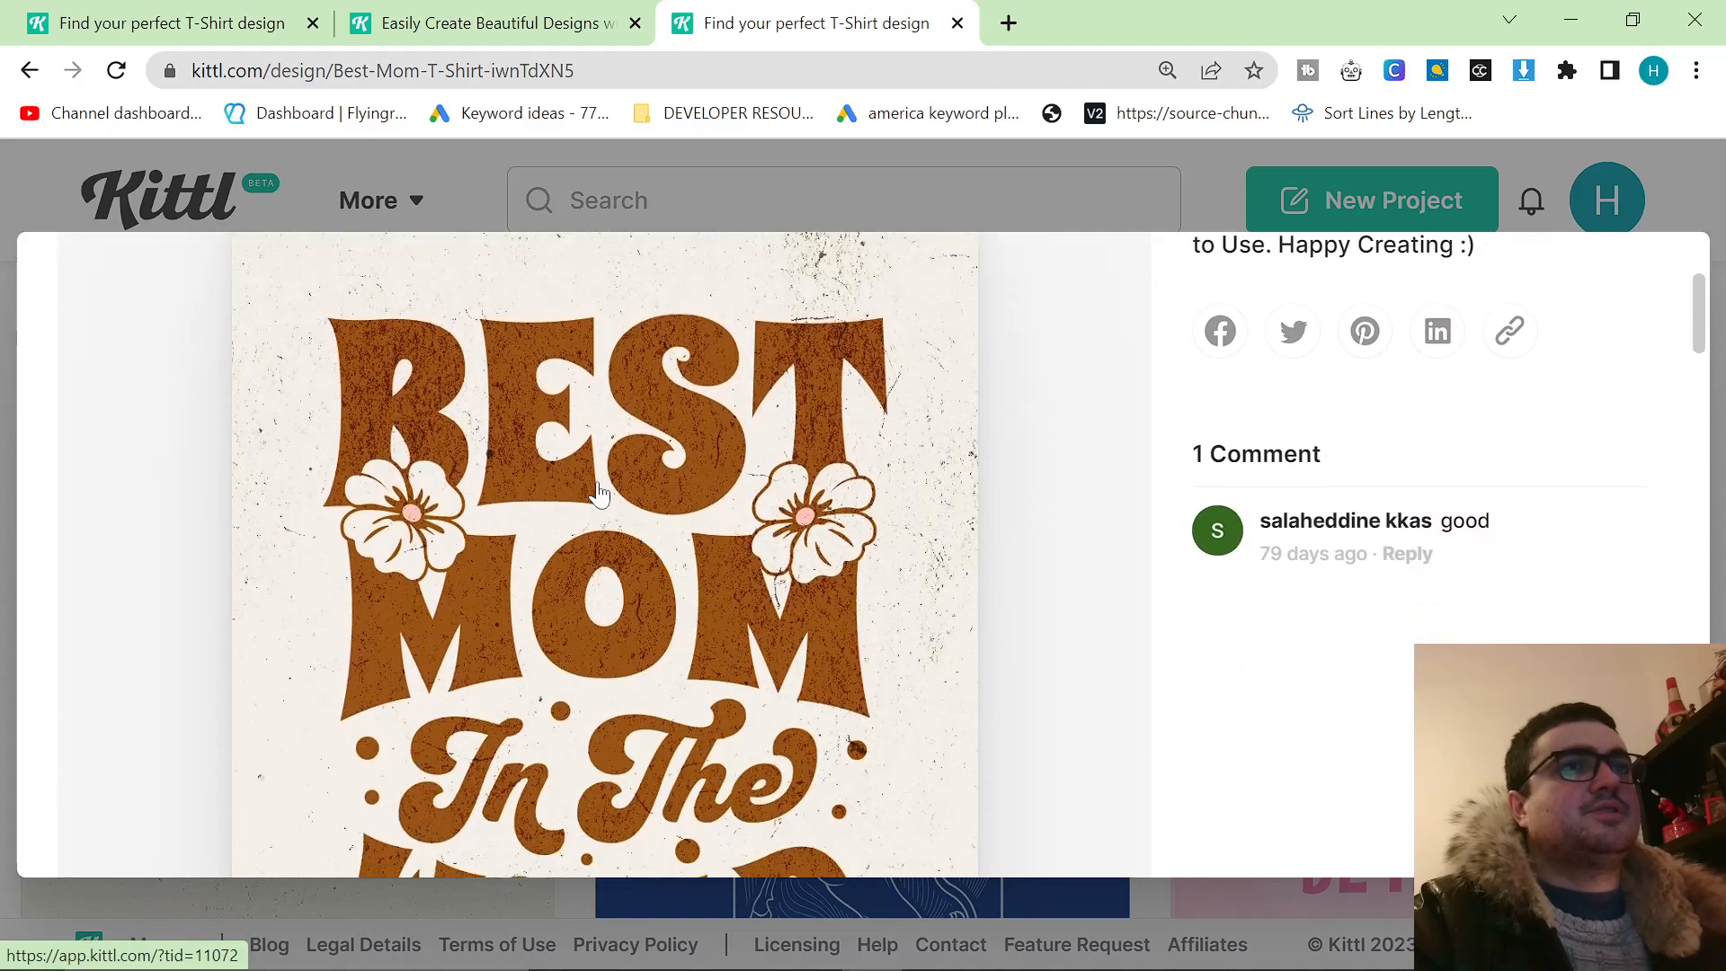
{"action": "scroll", "coordinate": [553, 468], "scroll_direction": "up", "scroll_amount": 3}
{"action": "scroll", "coordinate": [533, 463], "scroll_direction": "down", "scroll_amount": 1}
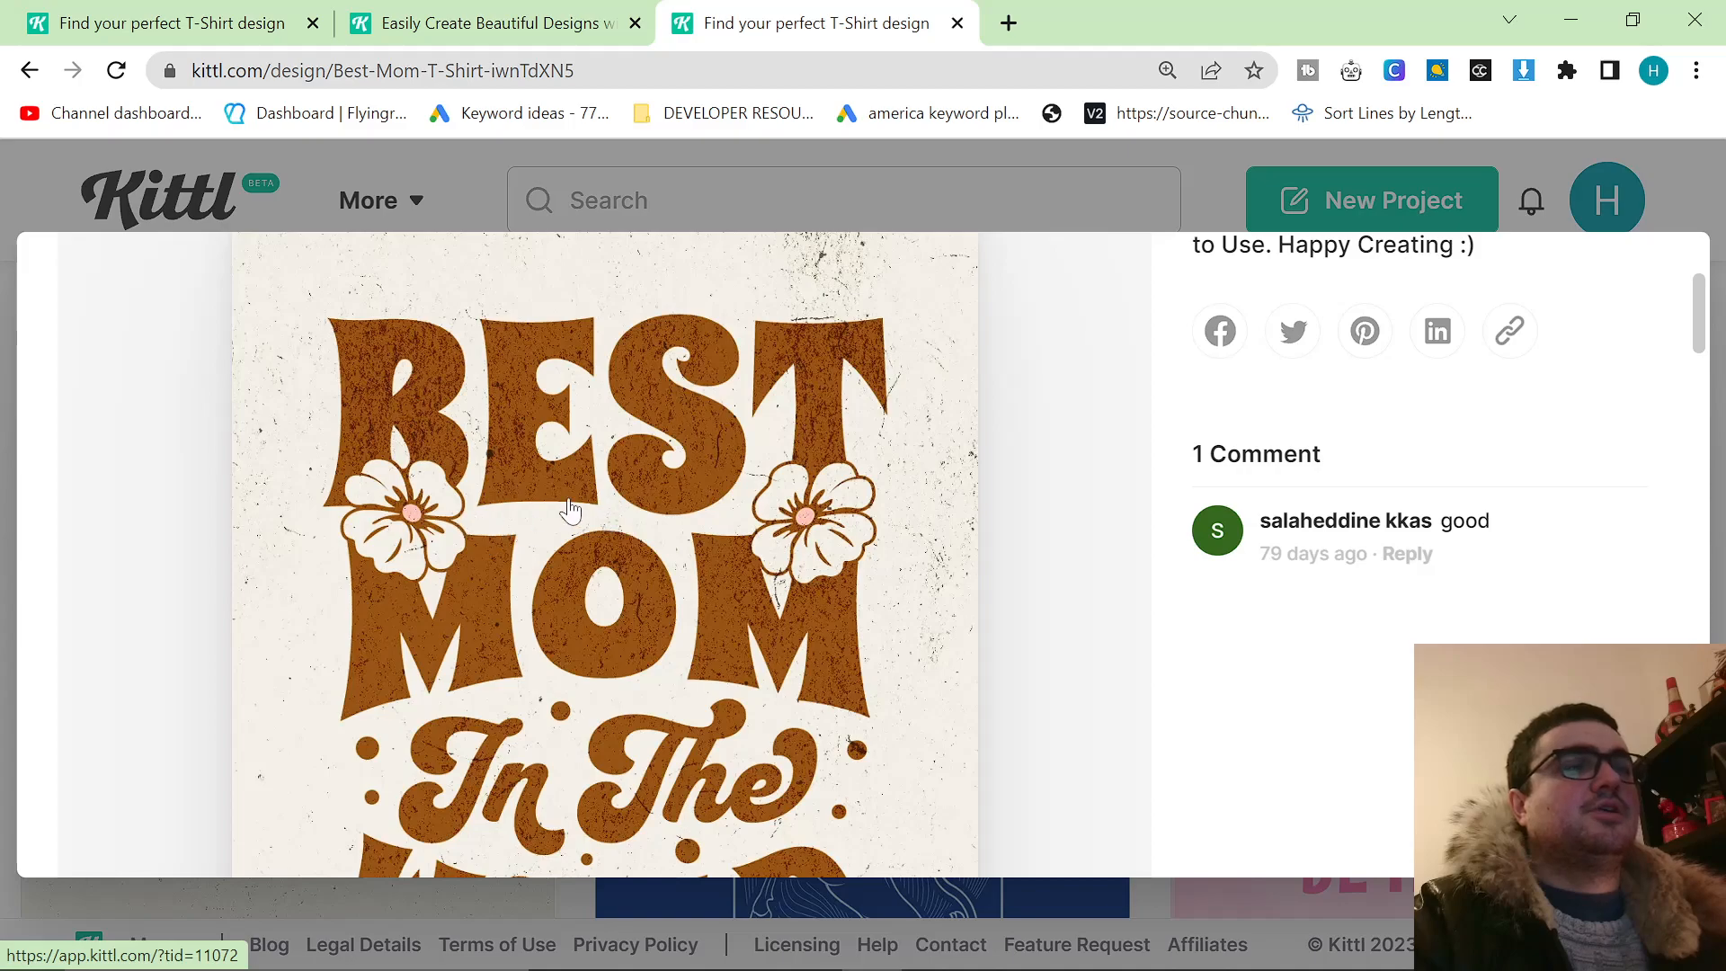
{"action": "scroll", "coordinate": [543, 509], "scroll_direction": "down", "scroll_amount": 1}
{"action": "scroll", "coordinate": [617, 649], "scroll_direction": "up", "scroll_amount": 1}
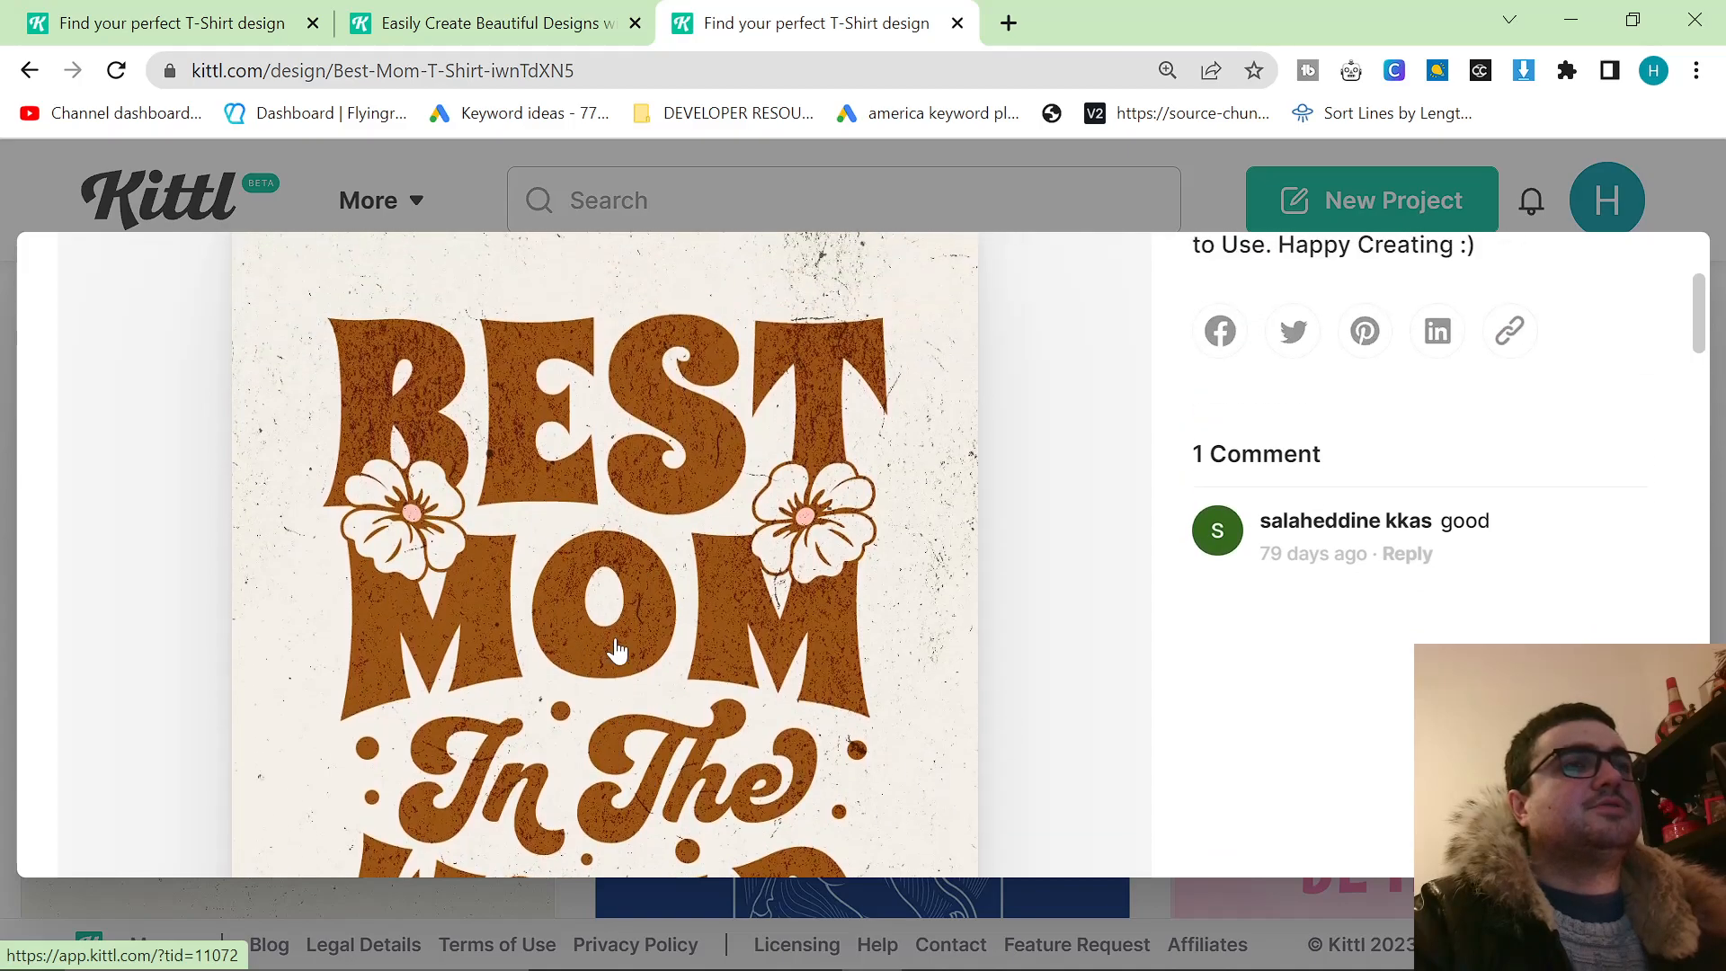
{"action": "scroll", "coordinate": [836, 655], "scroll_direction": "down", "scroll_amount": 2}
{"action": "scroll", "coordinate": [876, 656], "scroll_direction": "up", "scroll_amount": 1}
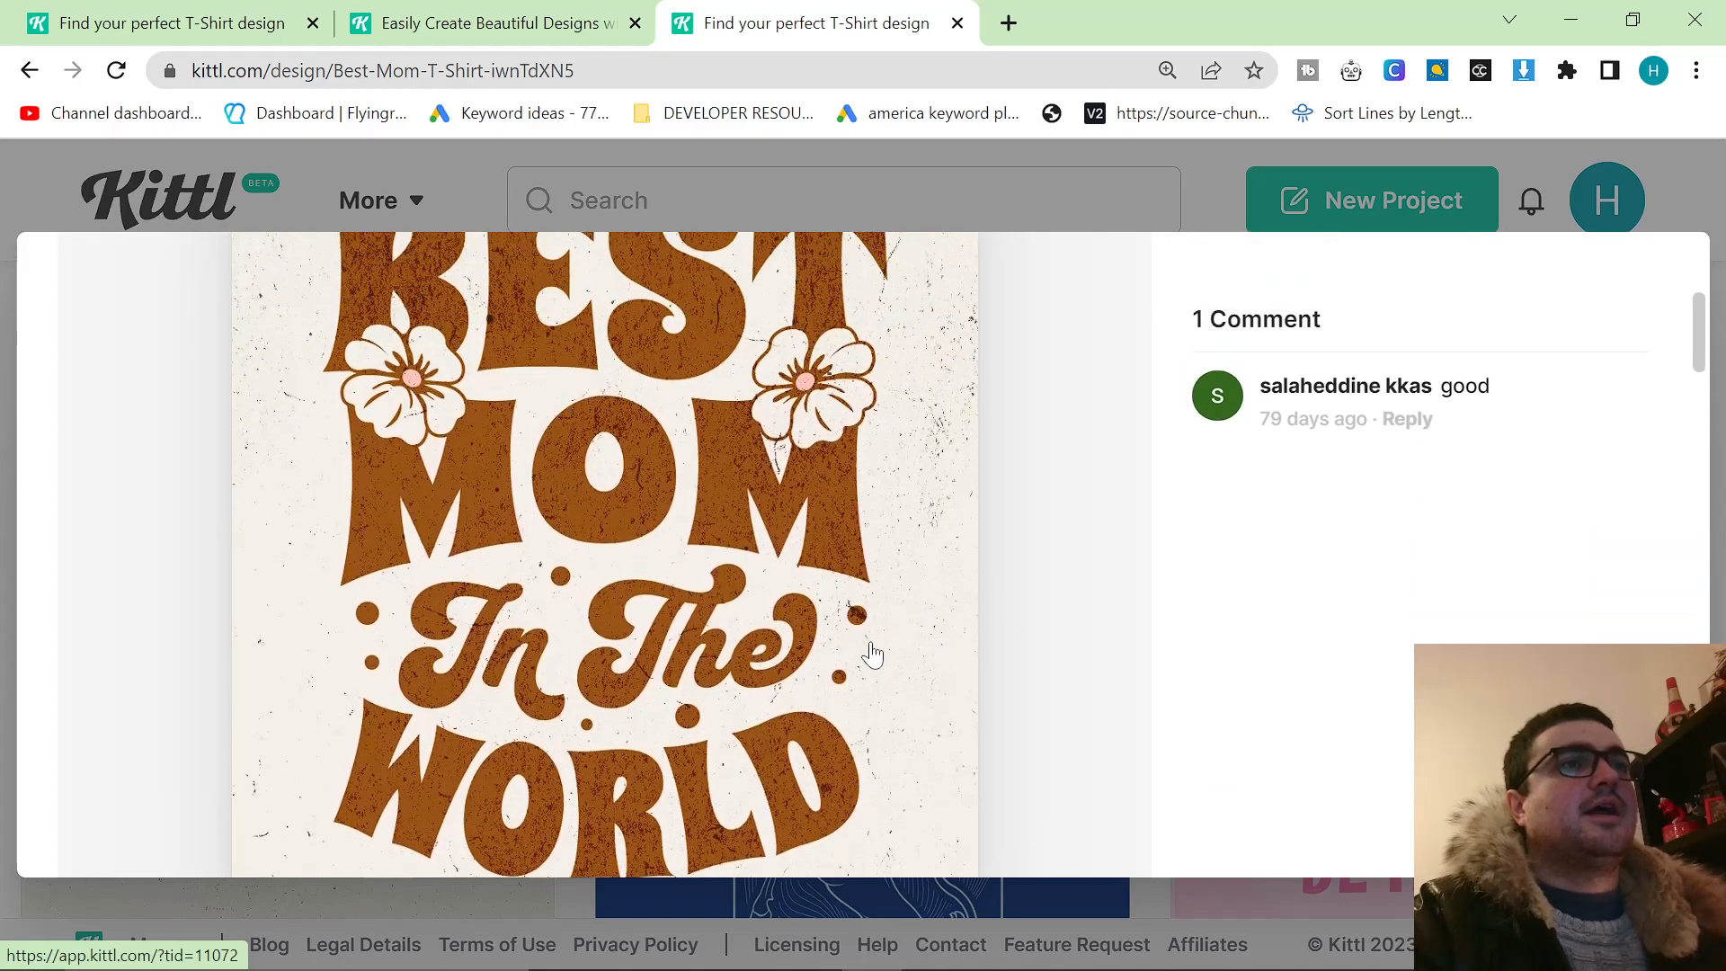
Review the Best Mom template's tags and its related T-shirt designs, including Wisetiki Quote and Sweet Robbery.
{"action": "scroll", "coordinate": [872, 654], "scroll_direction": "down", "scroll_amount": 8}
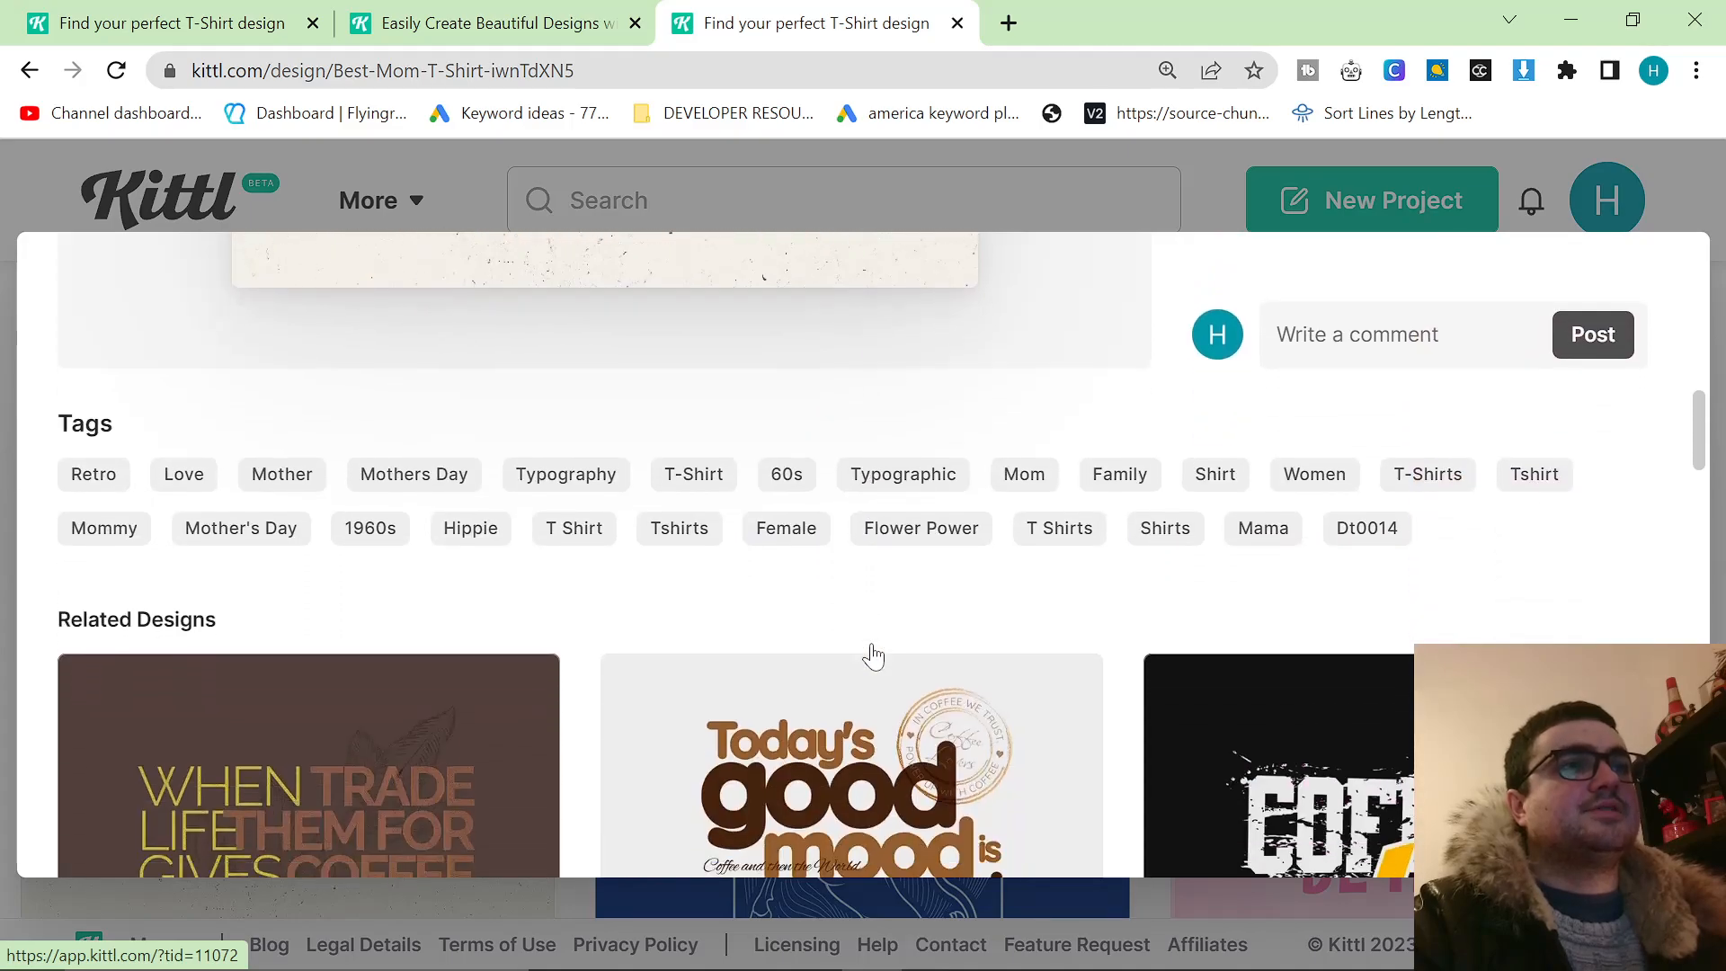
{"action": "scroll", "coordinate": [874, 649], "scroll_direction": "down", "scroll_amount": 5}
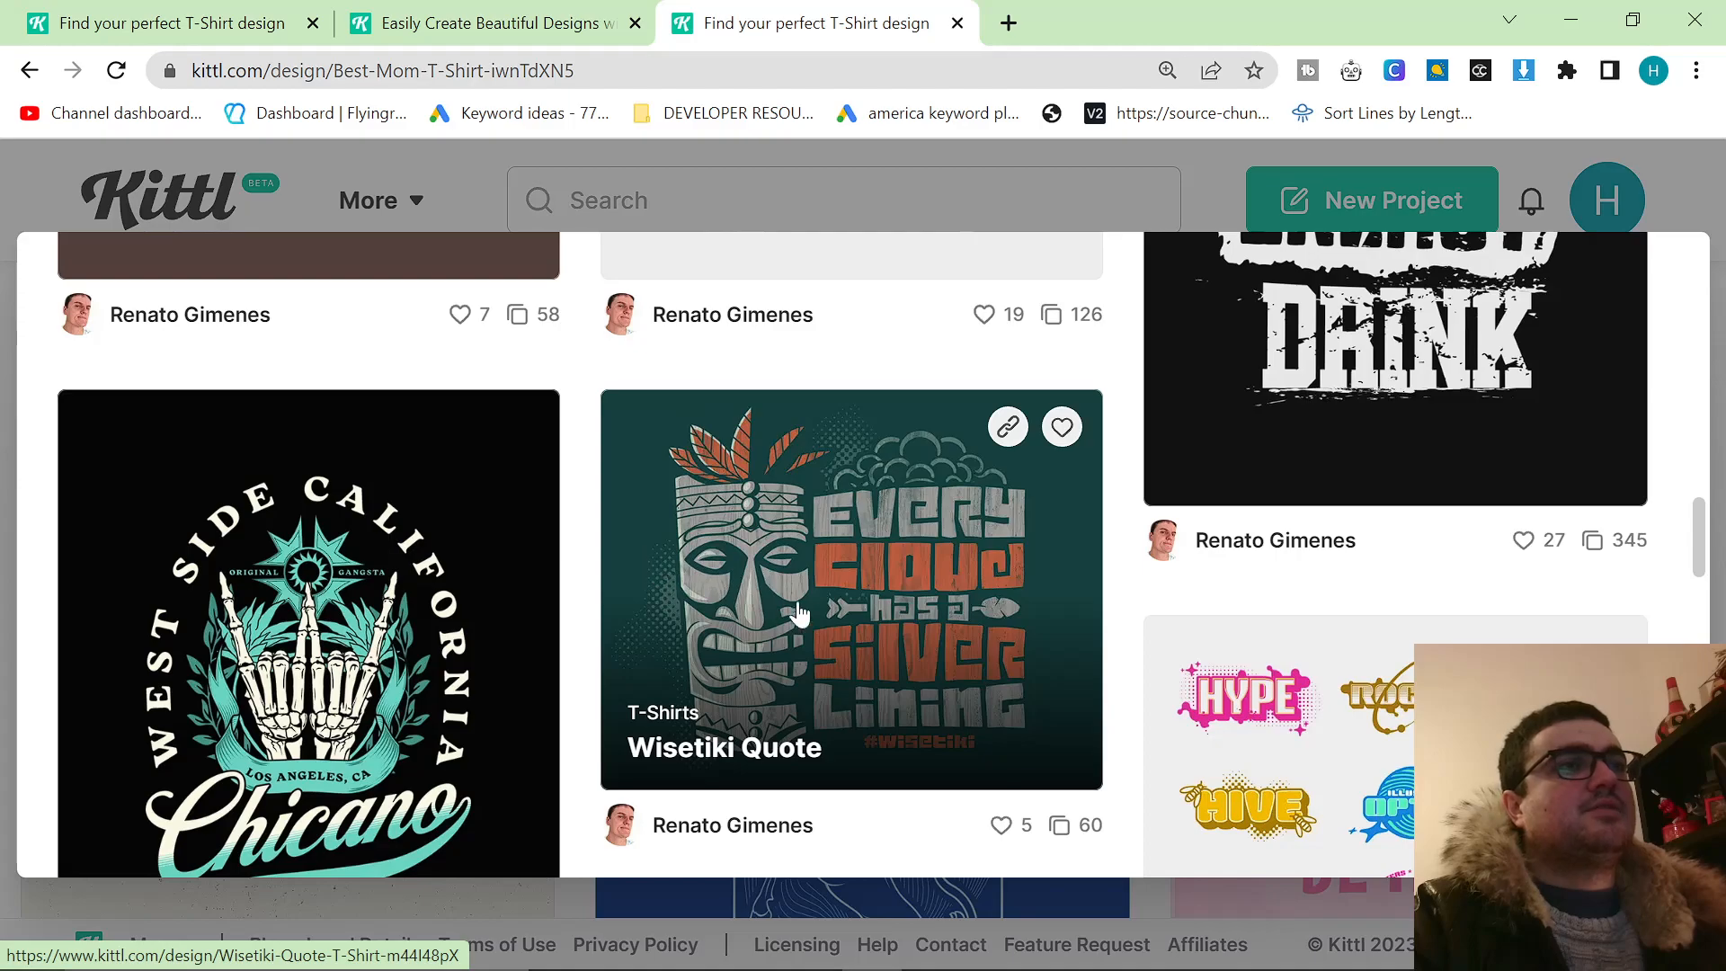
{"action": "scroll", "coordinate": [934, 629], "scroll_direction": "down", "scroll_amount": 3}
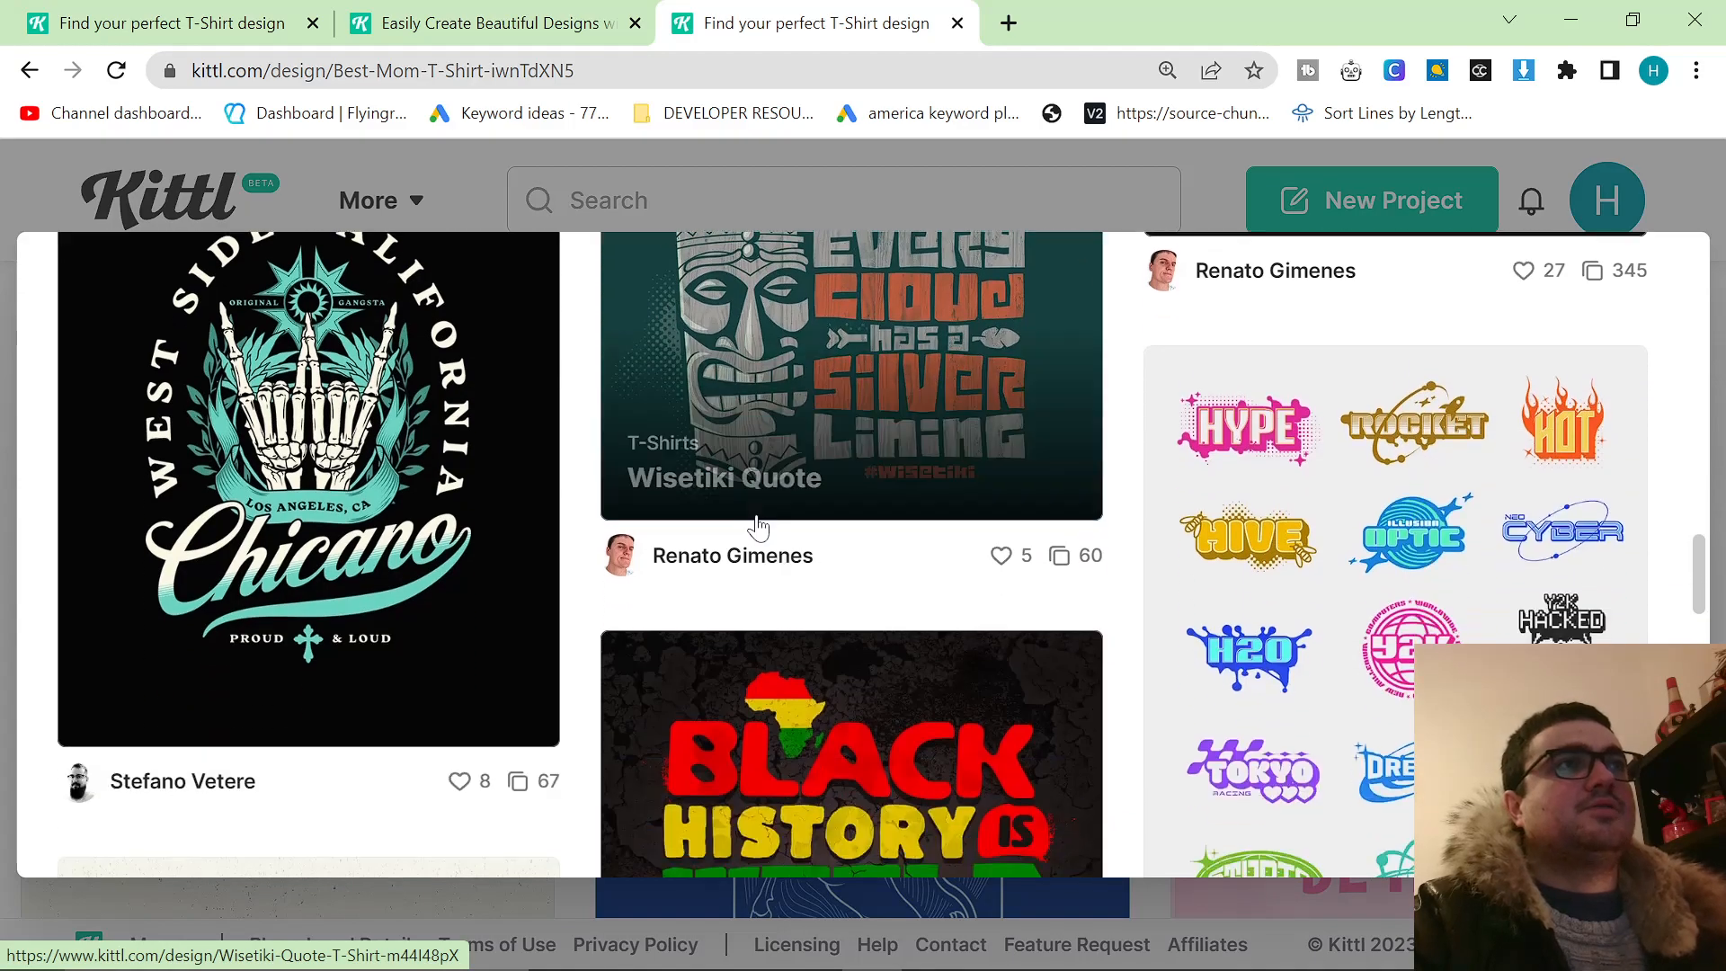
{"action": "scroll", "coordinate": [724, 504], "scroll_direction": "down", "scroll_amount": 4}
{"action": "scroll", "coordinate": [730, 530], "scroll_direction": "down", "scroll_amount": 10}
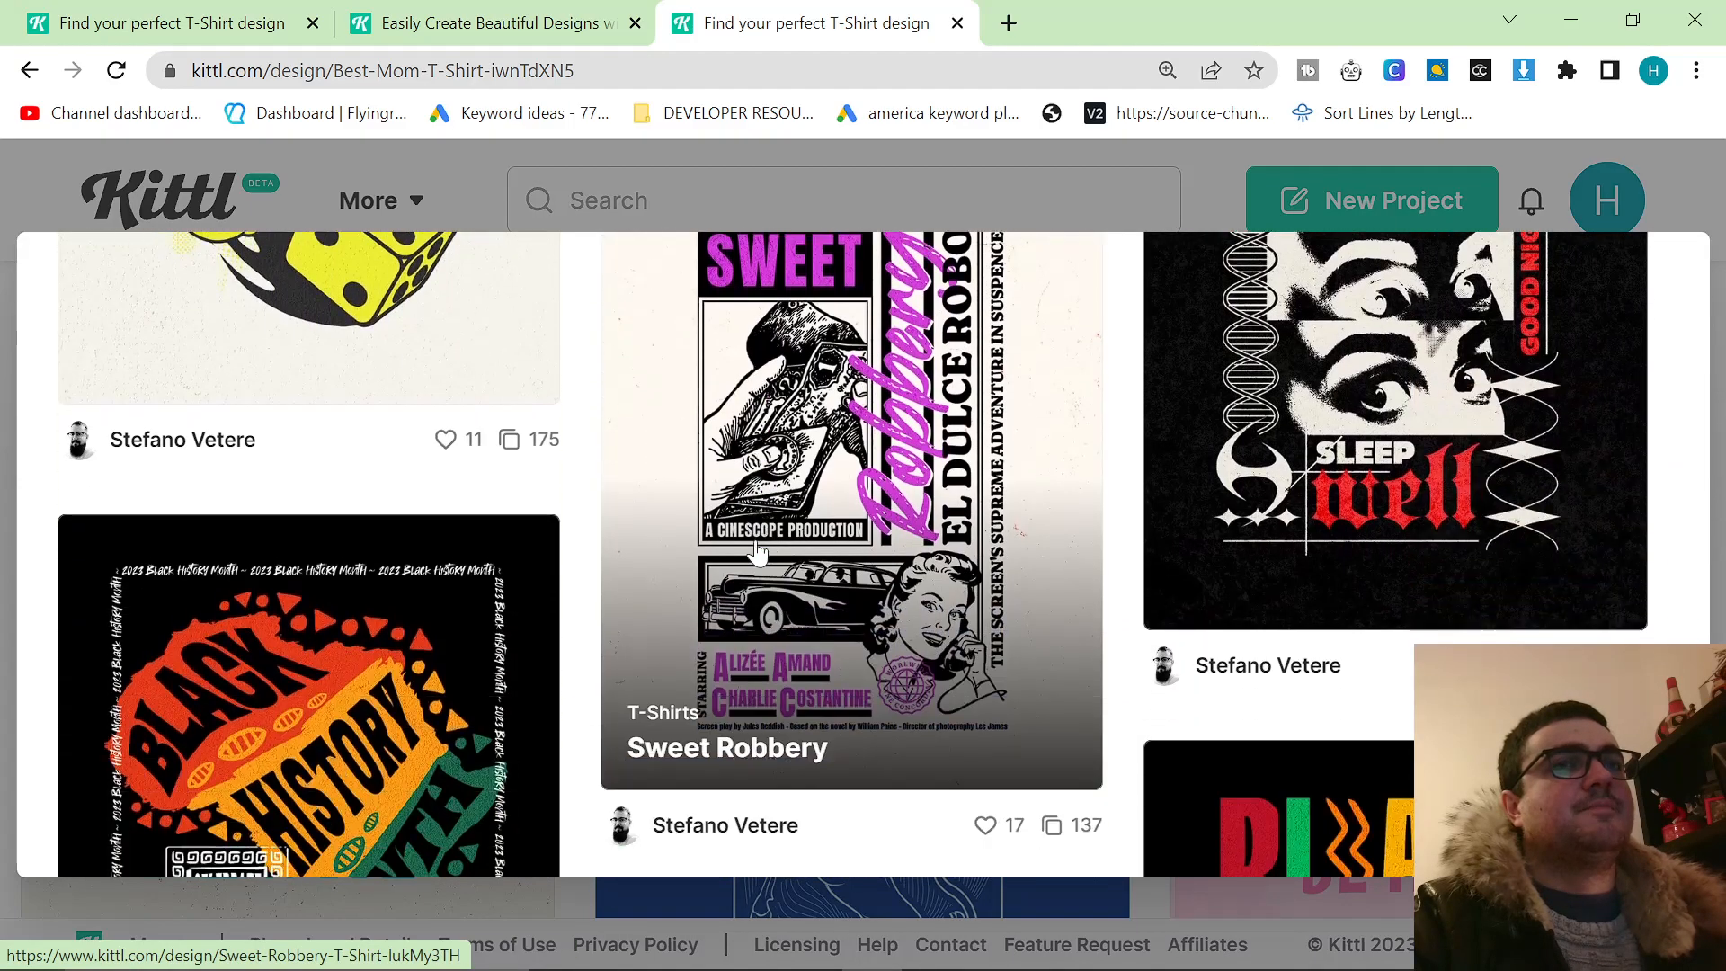
{"action": "scroll", "coordinate": [755, 558], "scroll_direction": "down", "scroll_amount": 4}
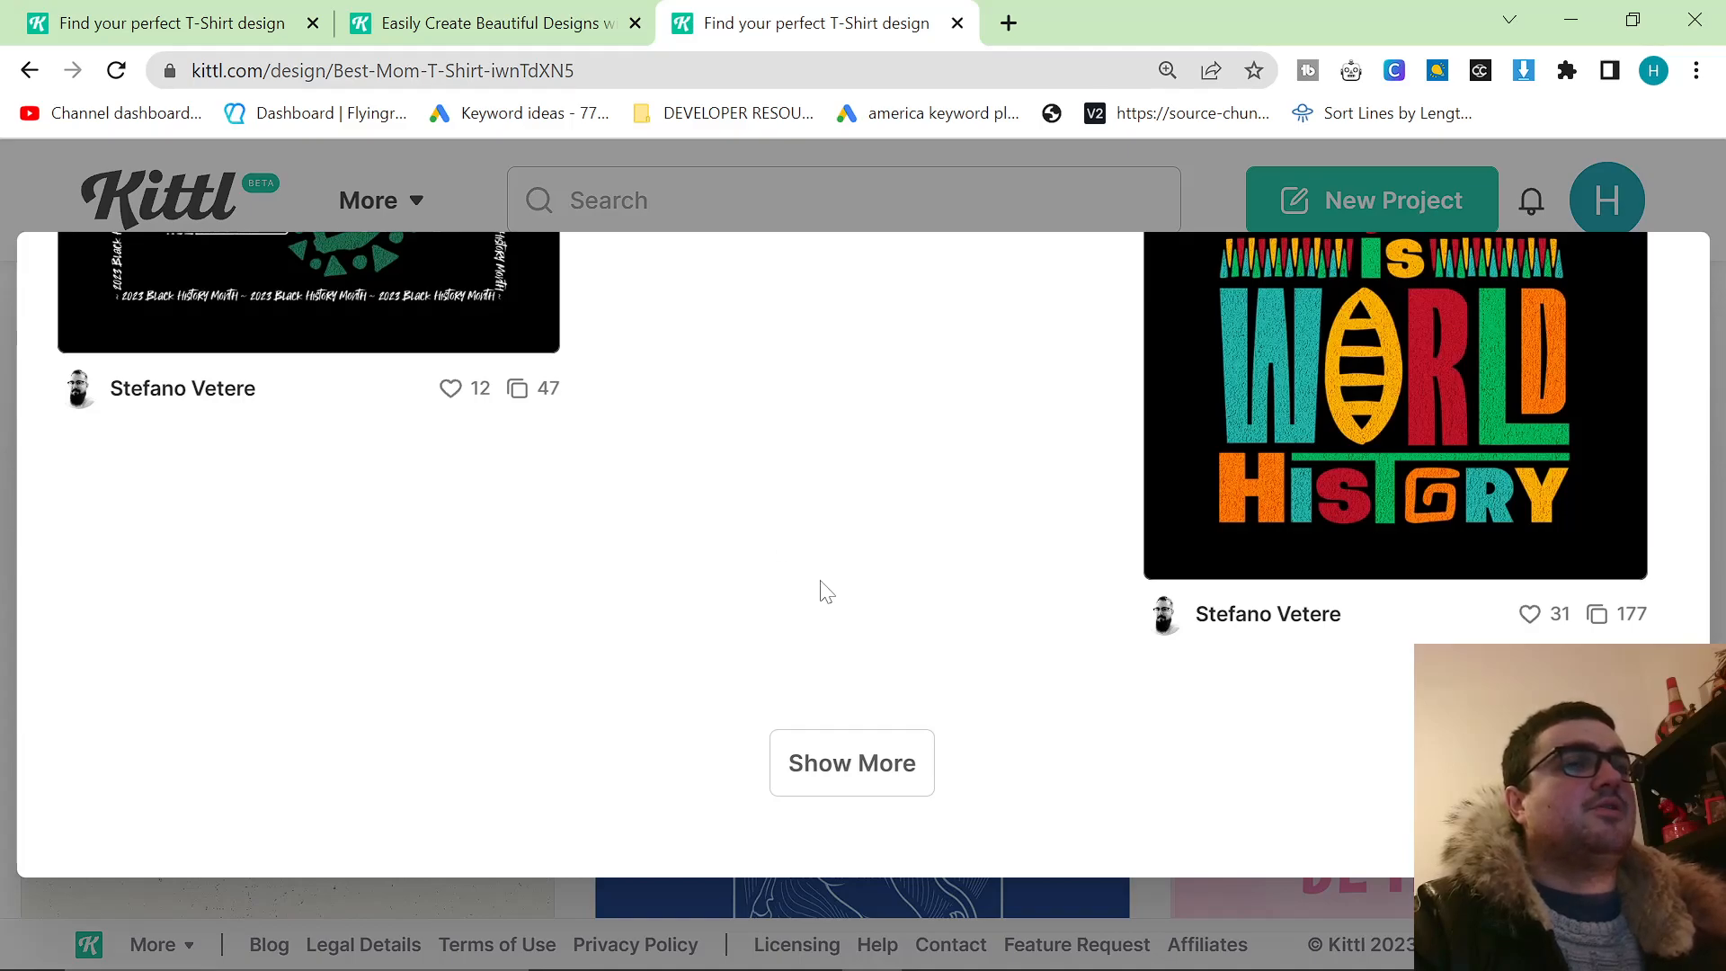
{"action": "scroll", "coordinate": [872, 629], "scroll_direction": "up", "scroll_amount": 12}
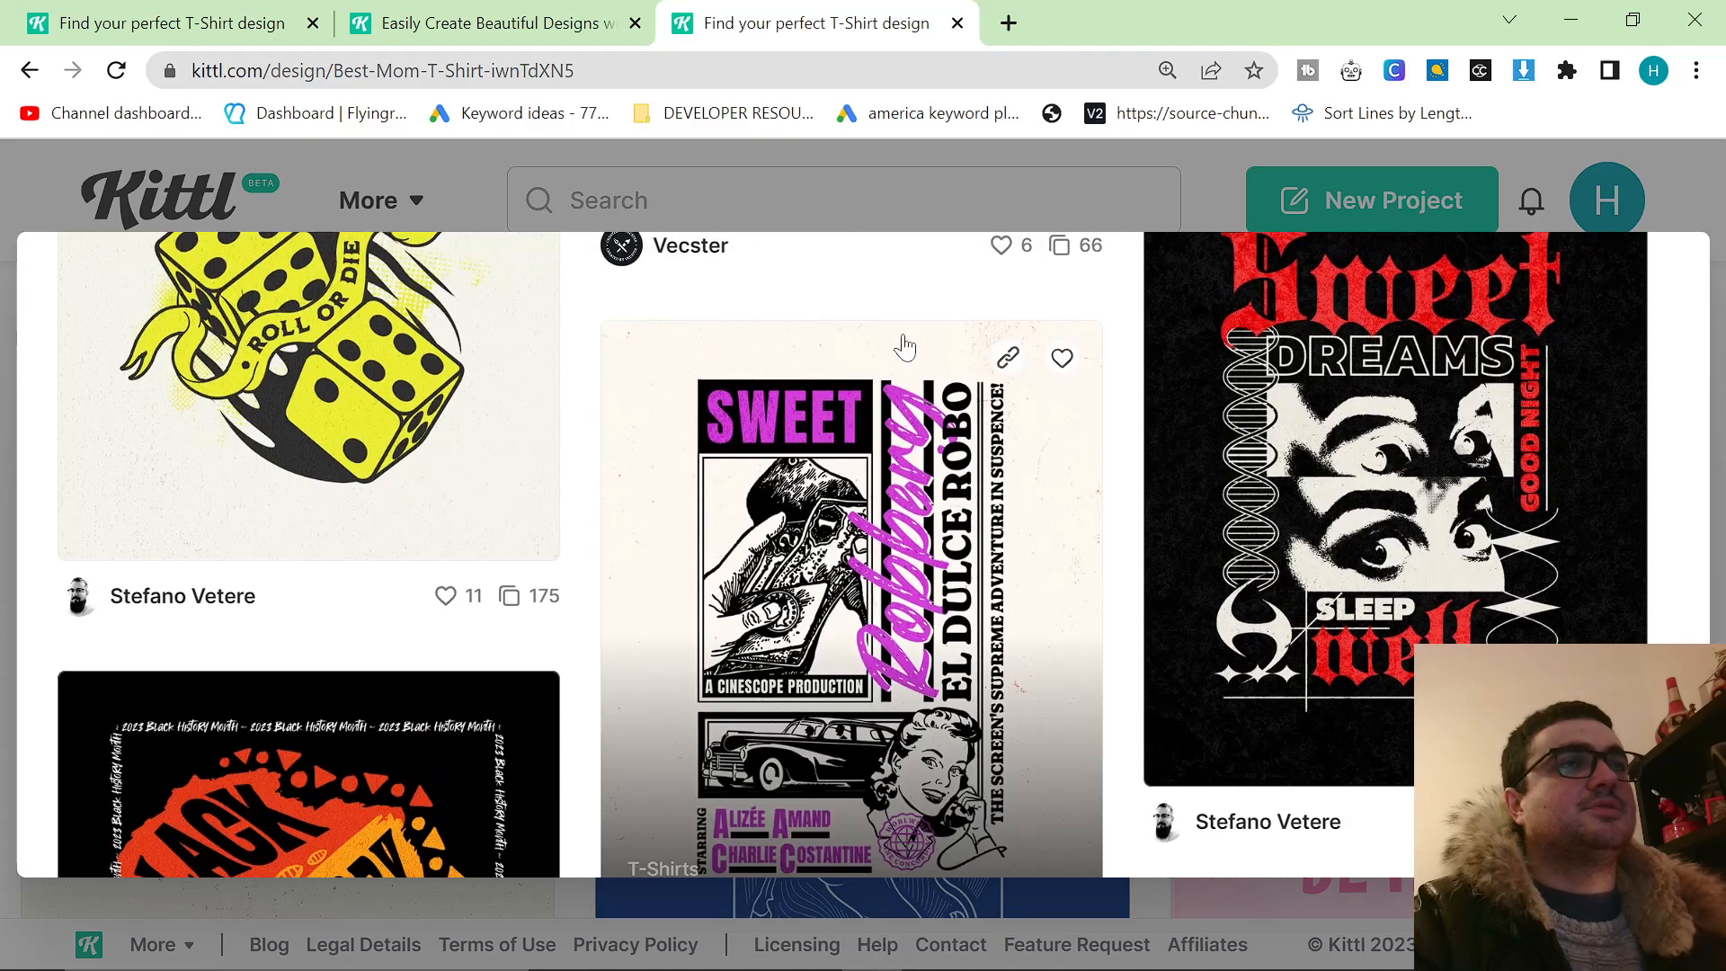
Close the Best Mom details and look back over the T-Shirts category designs up to Inspired by the Anarchy.
{"action": "left_click", "coordinate": [832, 192]}
{"action": "scroll", "coordinate": [688, 495], "scroll_direction": "down", "scroll_amount": 20}
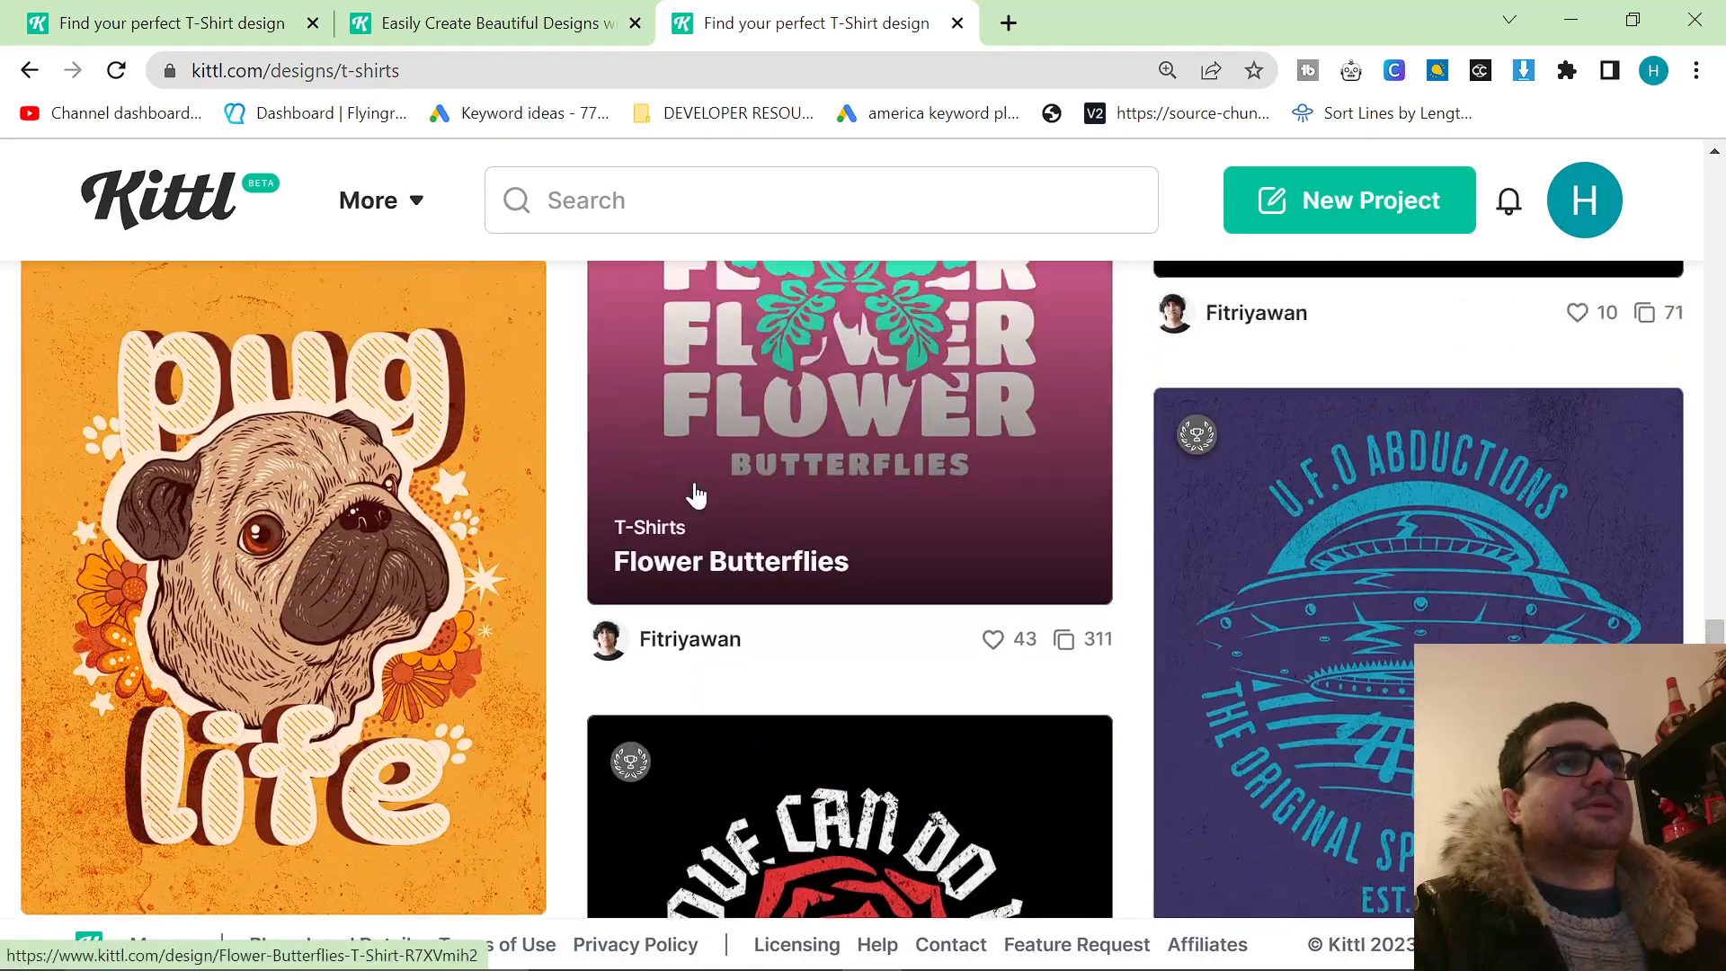
{"action": "scroll", "coordinate": [683, 494], "scroll_direction": "up", "scroll_amount": 10}
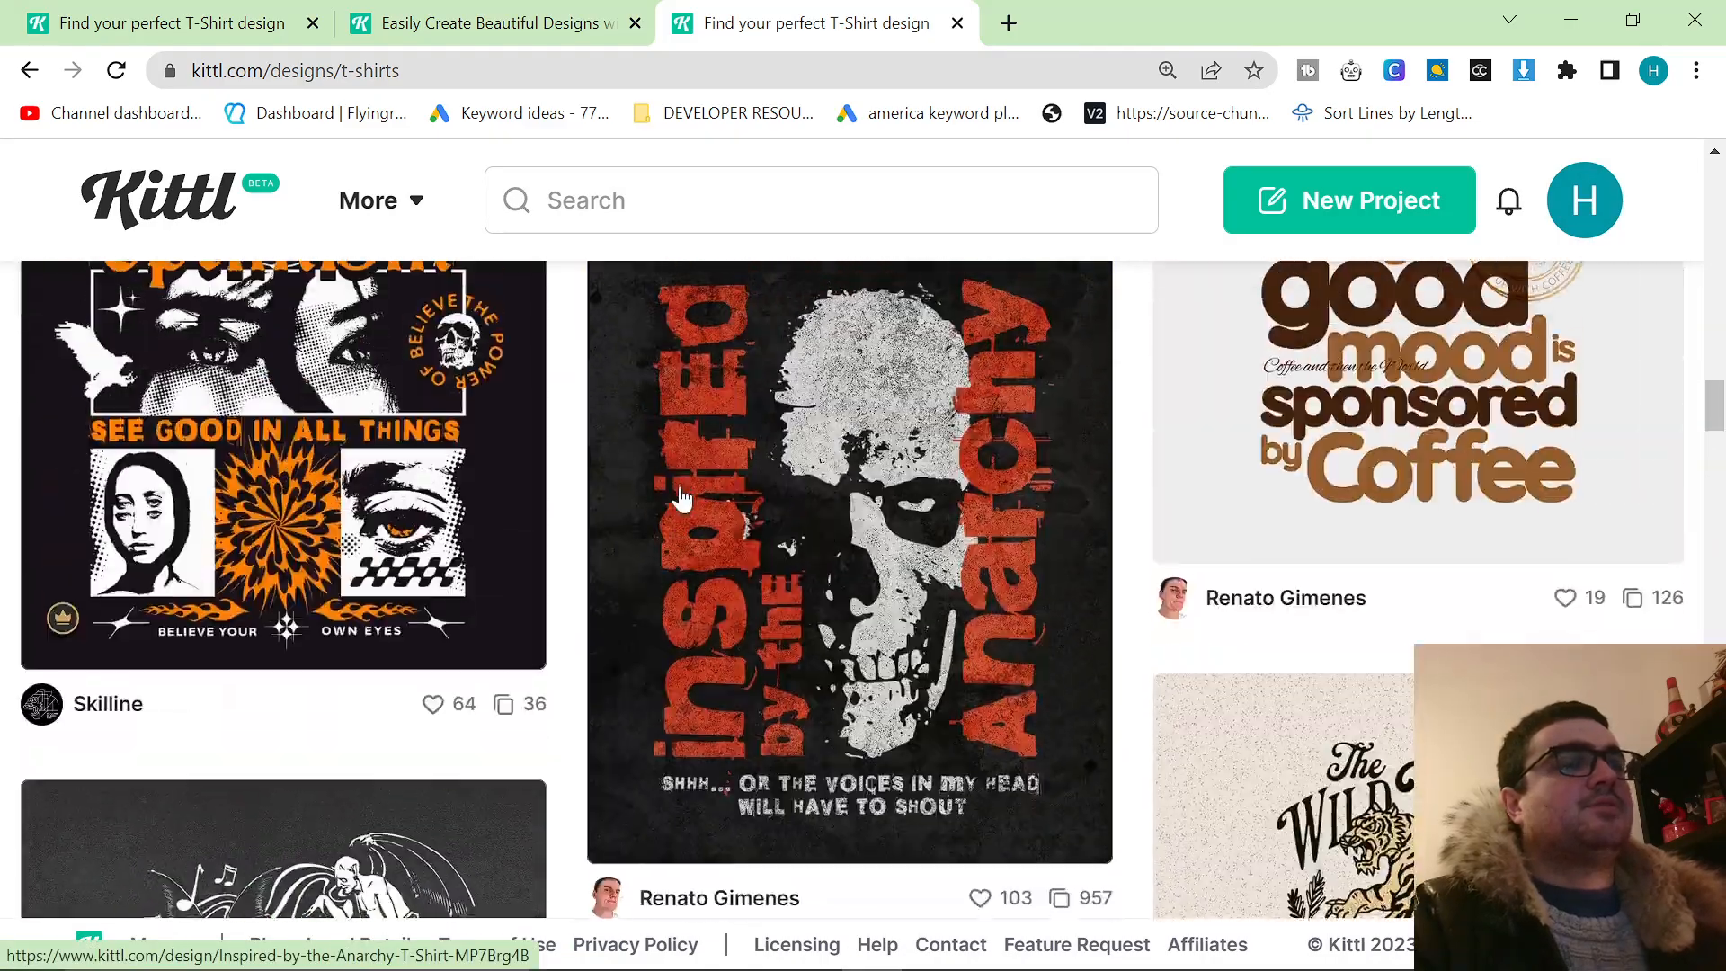